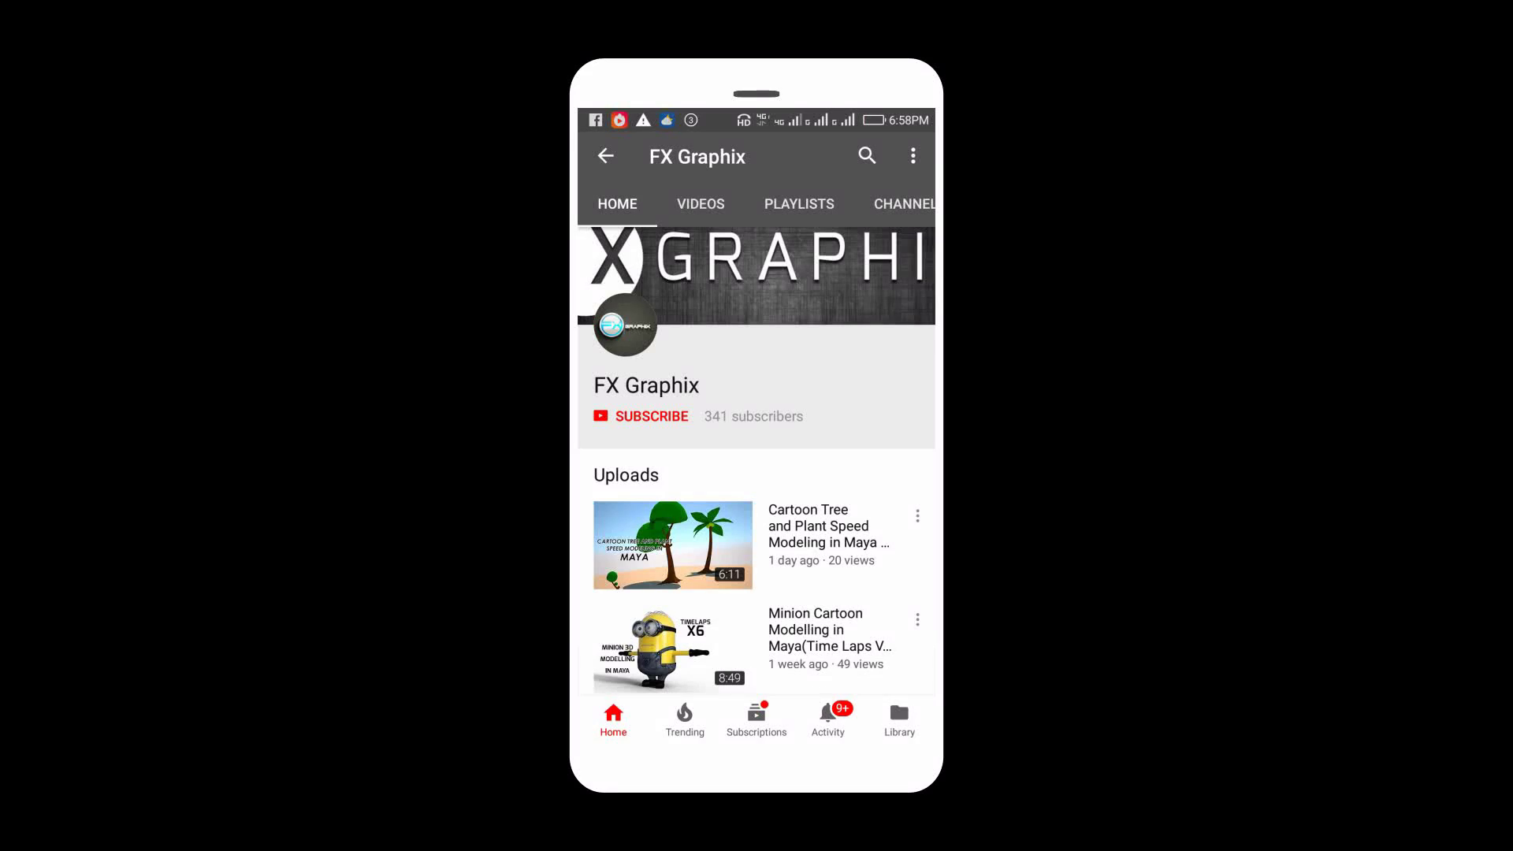
Step: Subscribe to the FX Graphix channel and turn on all notifications with the bell
click(642, 417)
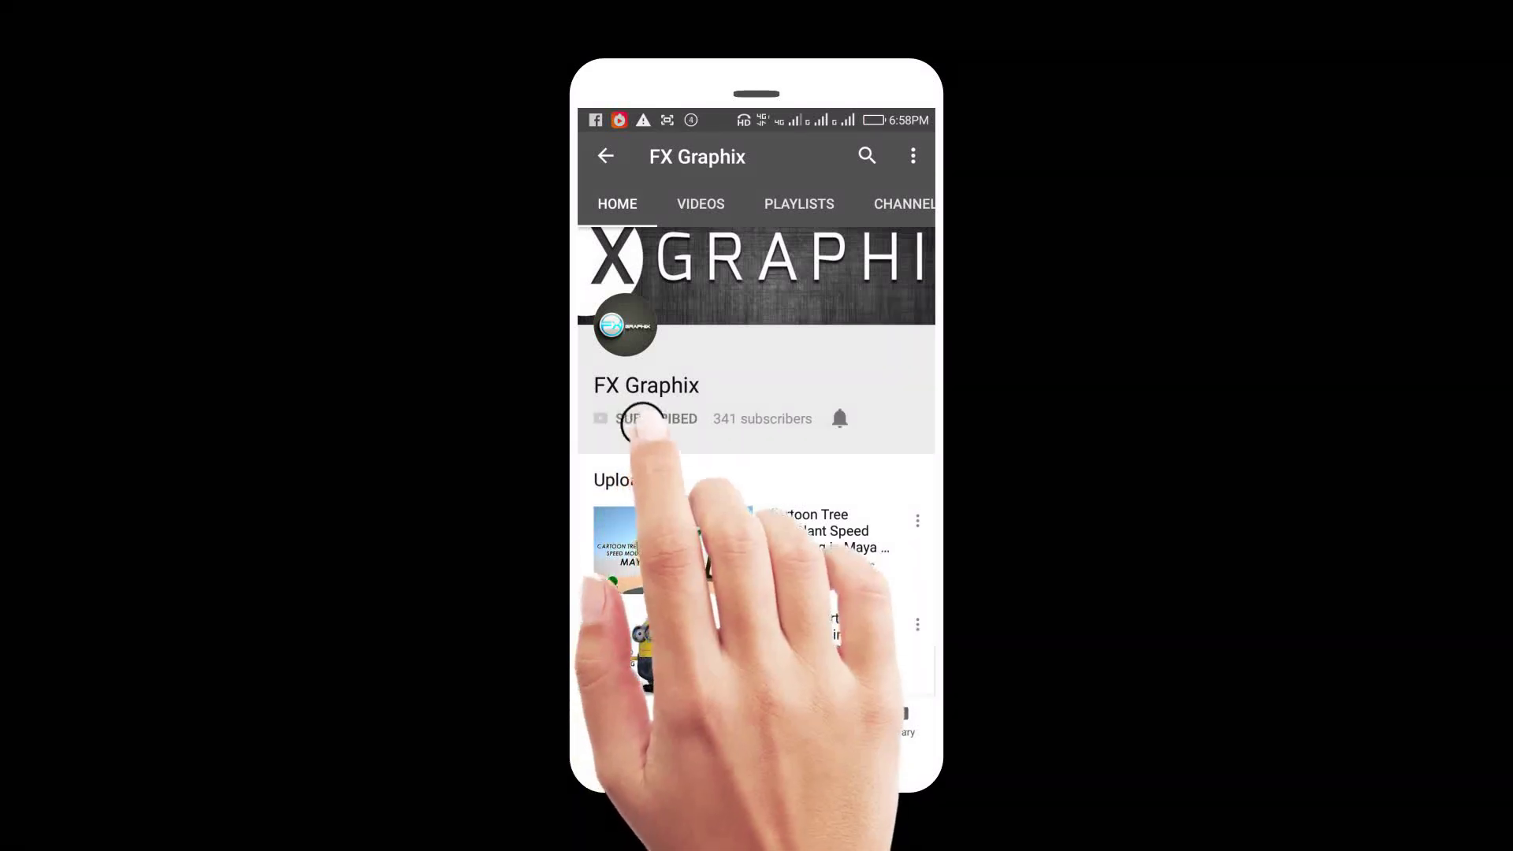
click(839, 418)
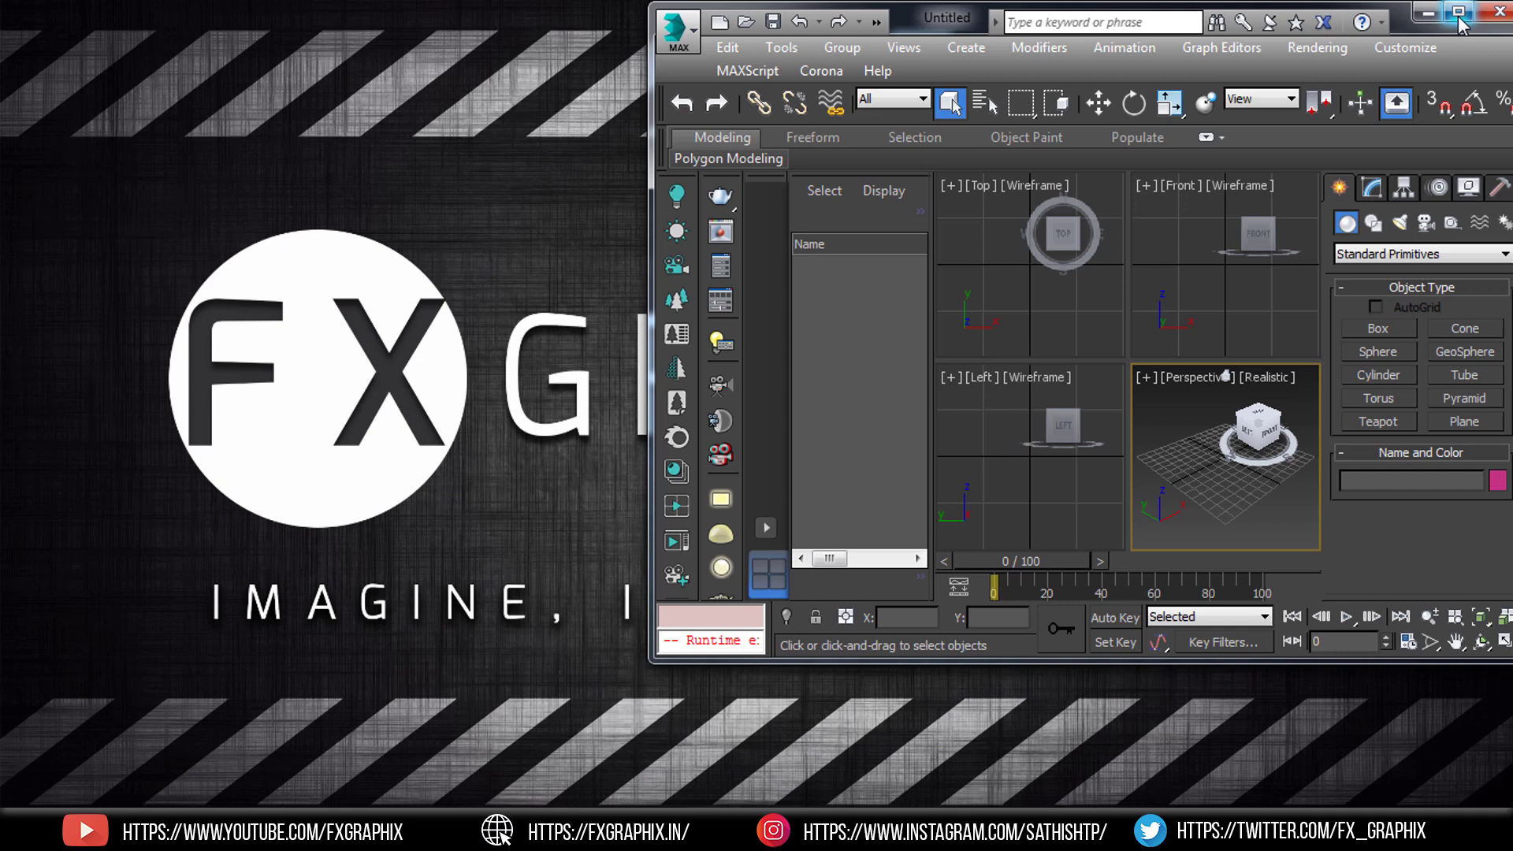
Step: Maximize 3ds Max, activate Top view, and confirm display units are millimetres
click(1460, 12)
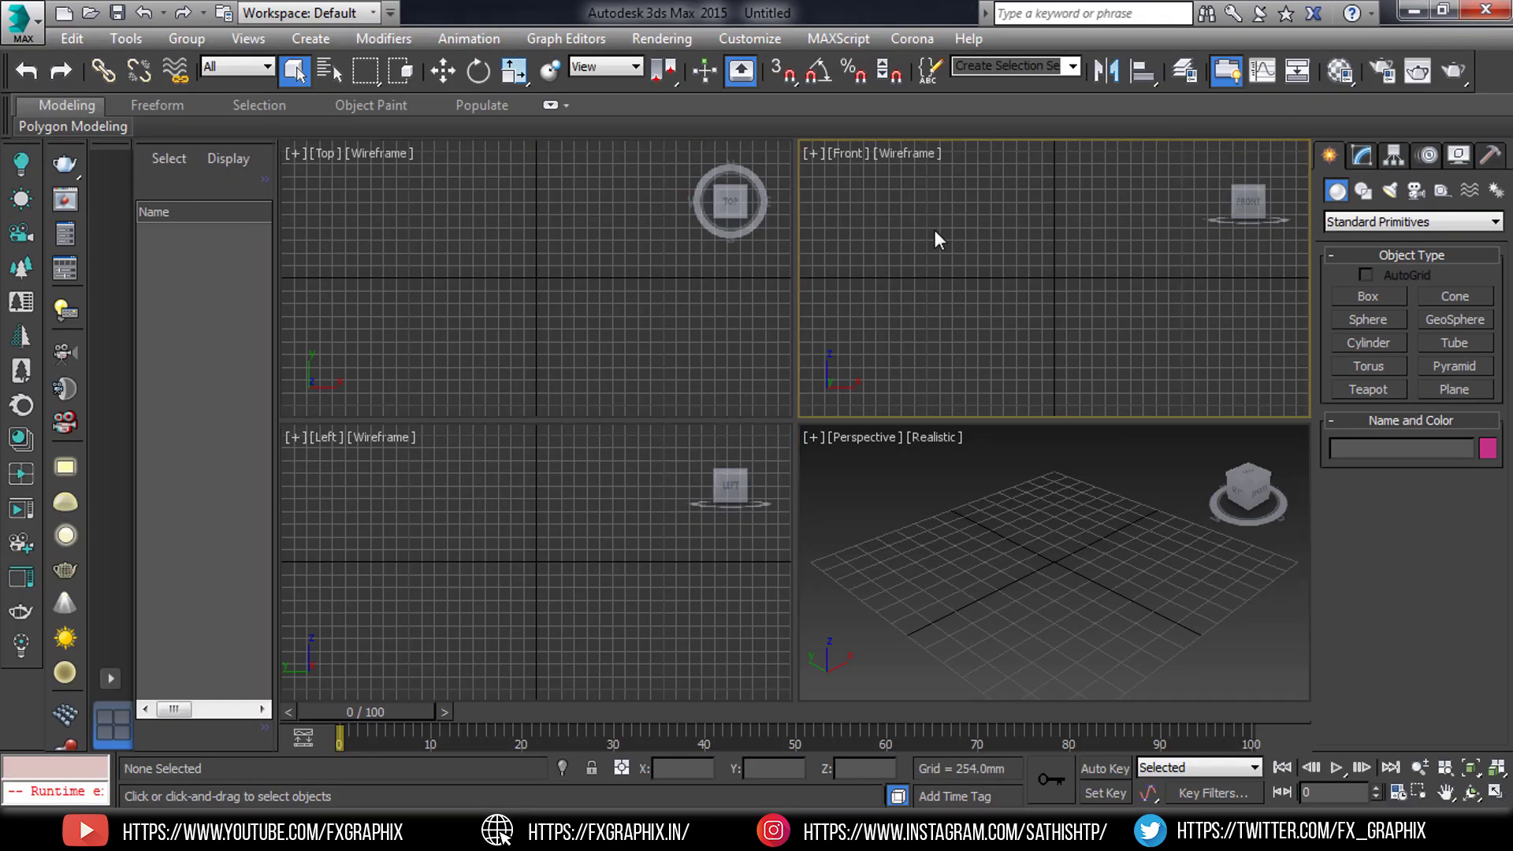
click(662, 232)
click(1367, 296)
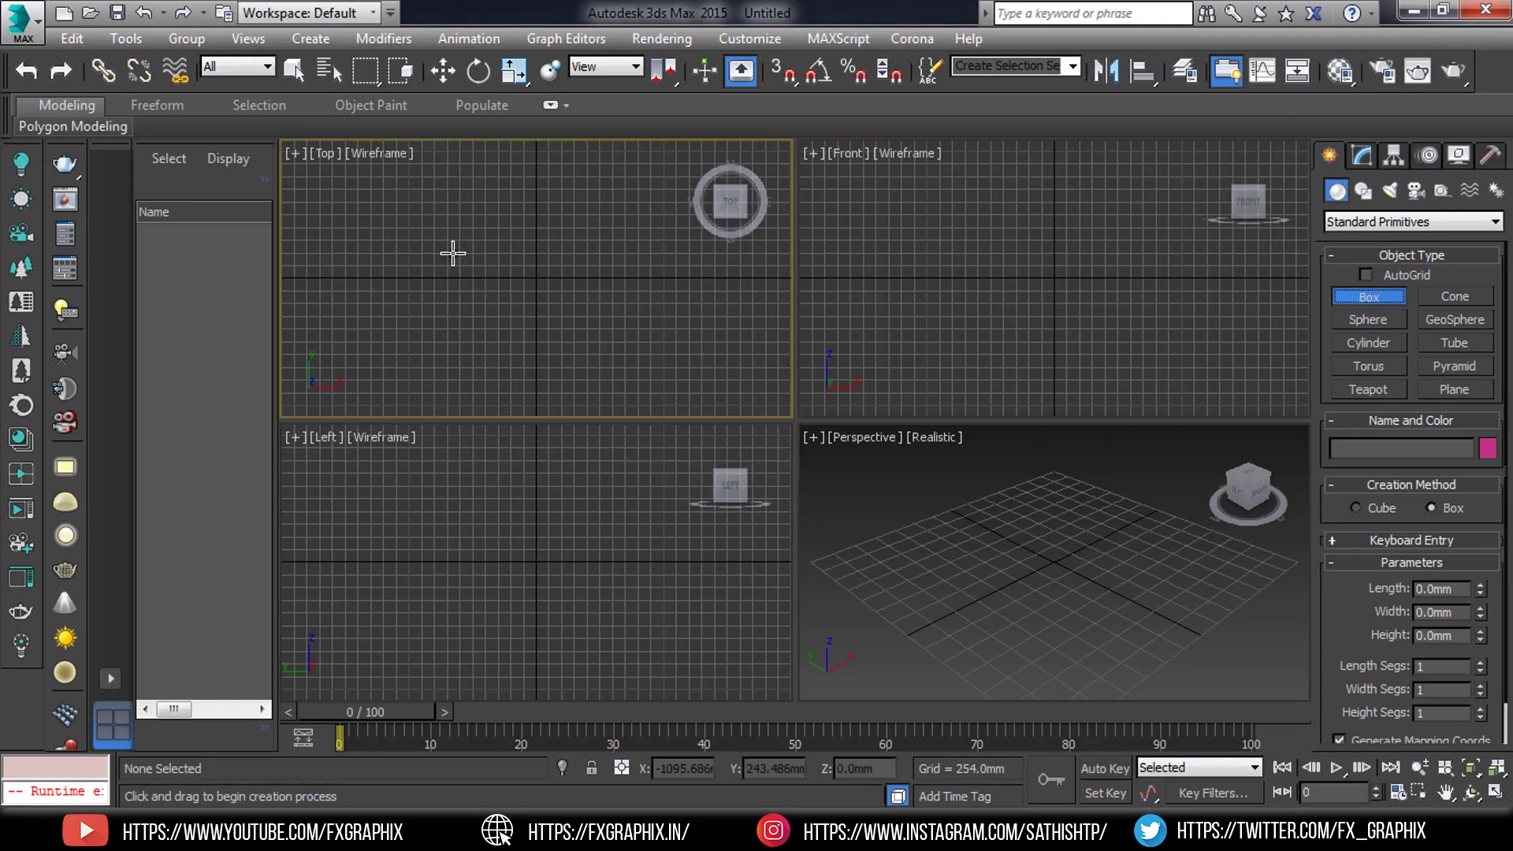
click(749, 38)
click(773, 336)
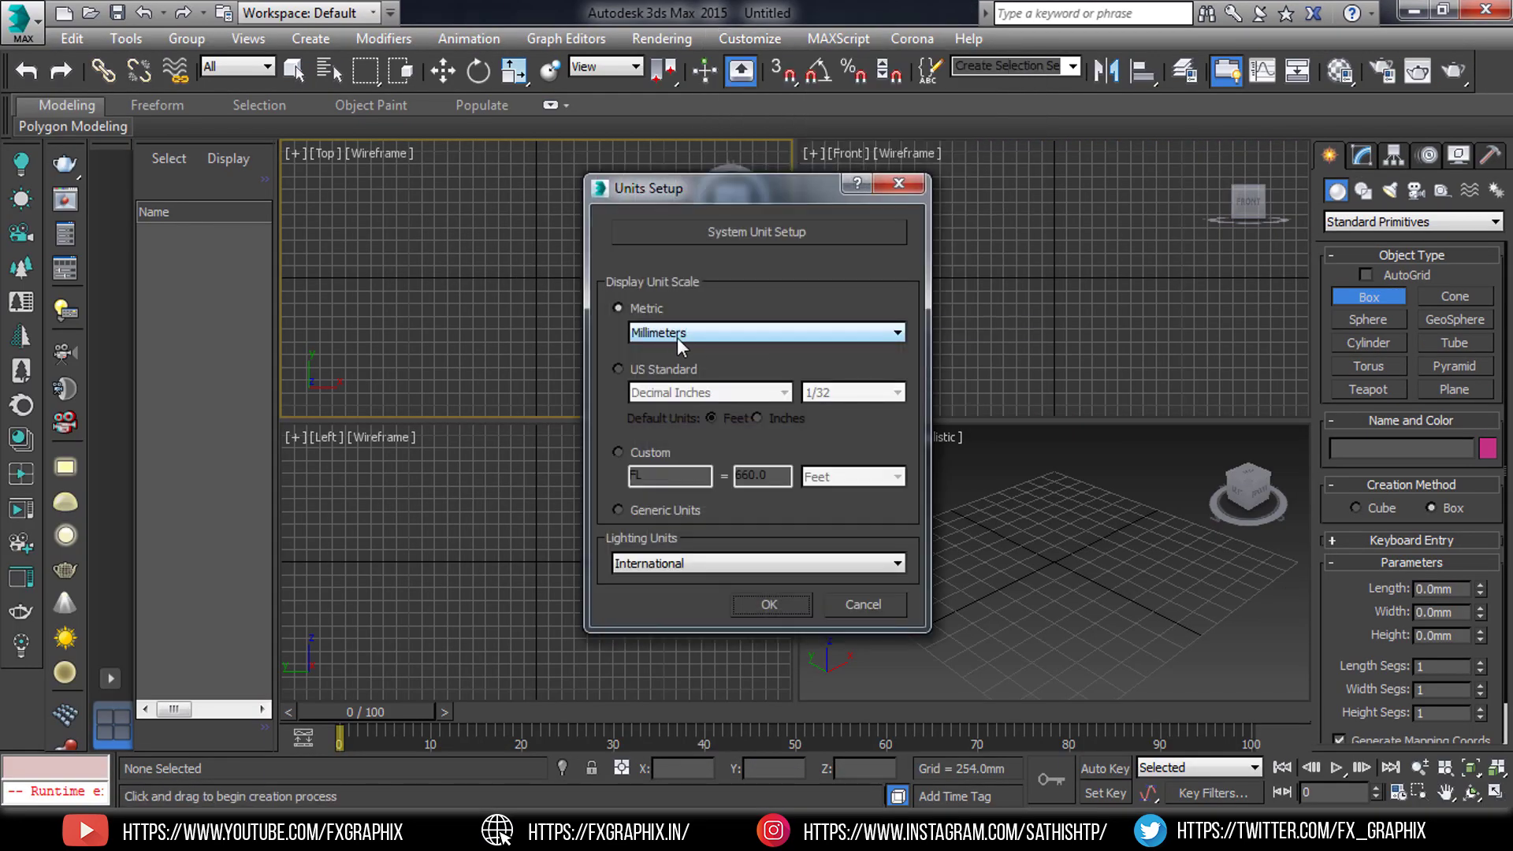
click(898, 185)
Step: Draw a box in Top view and set its Length to 200 mm and Width to 320 mm
drag(456, 260, 588, 341)
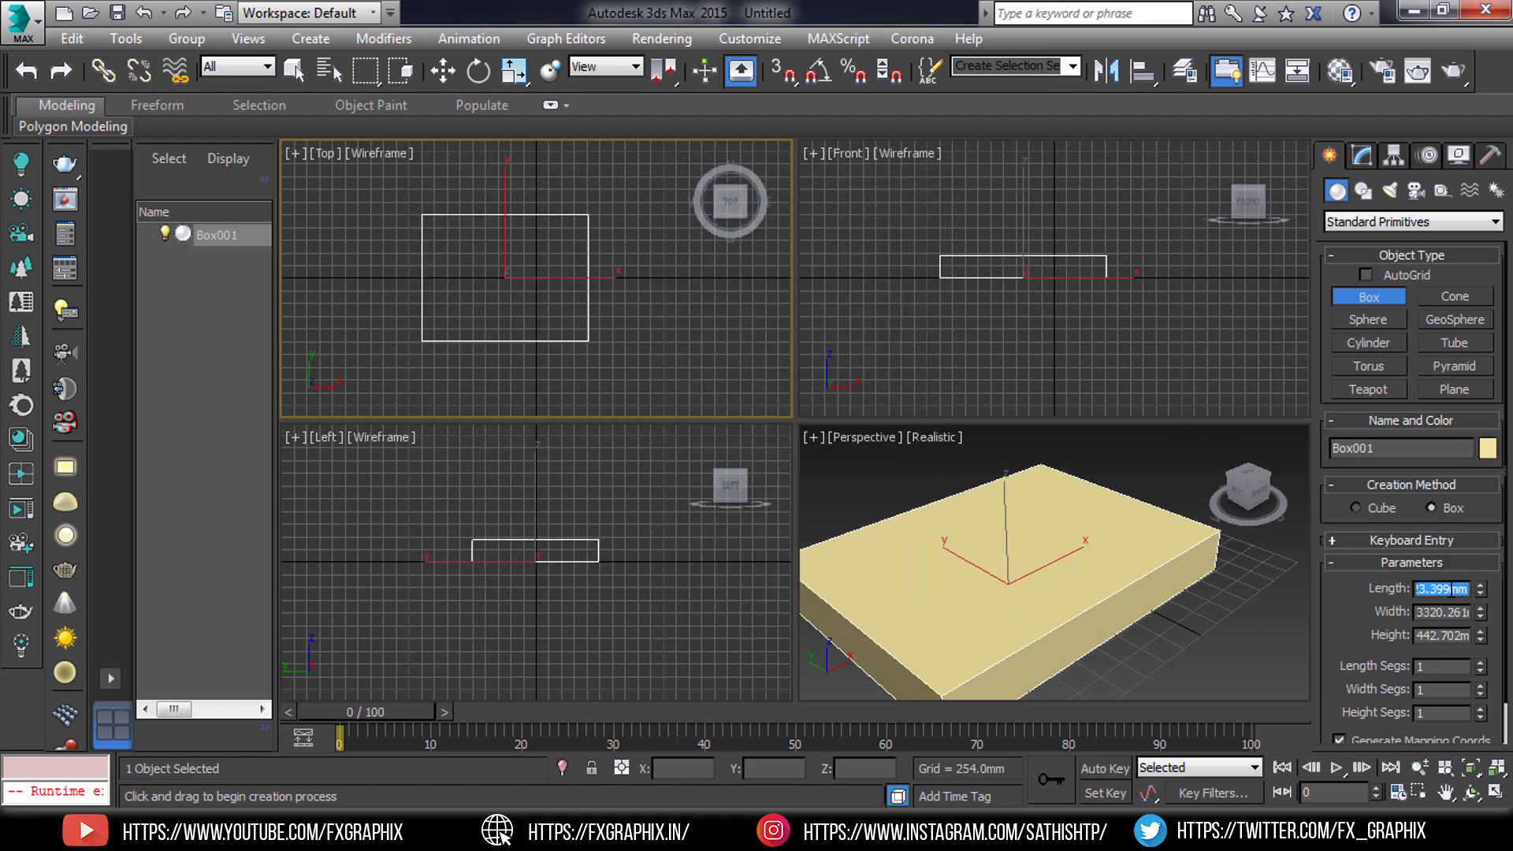
key(Return)
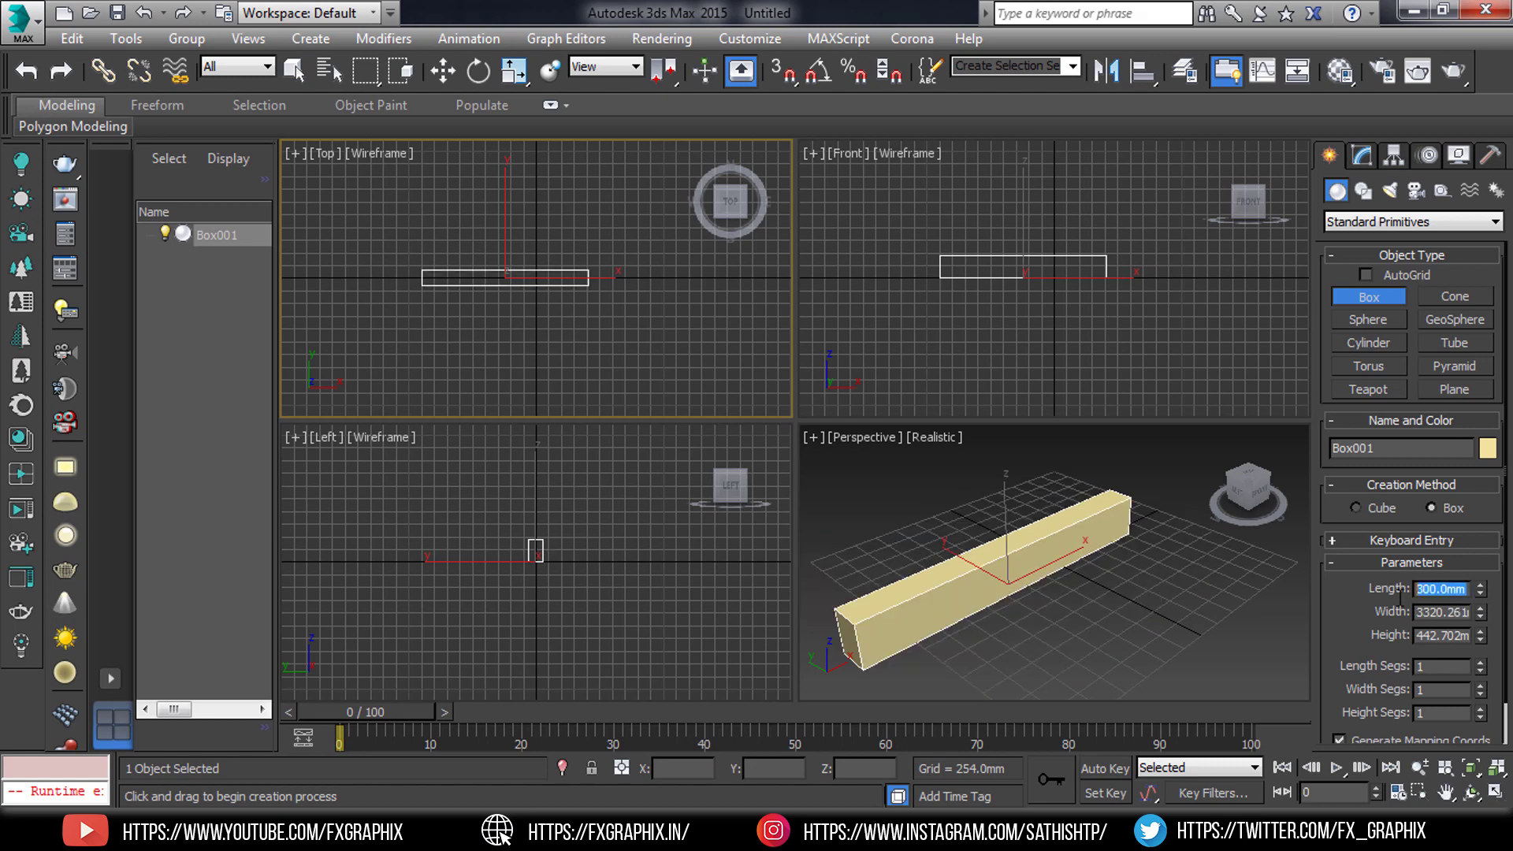
key(Return)
double_click(1458, 611)
key(Return)
double_click(1457, 634)
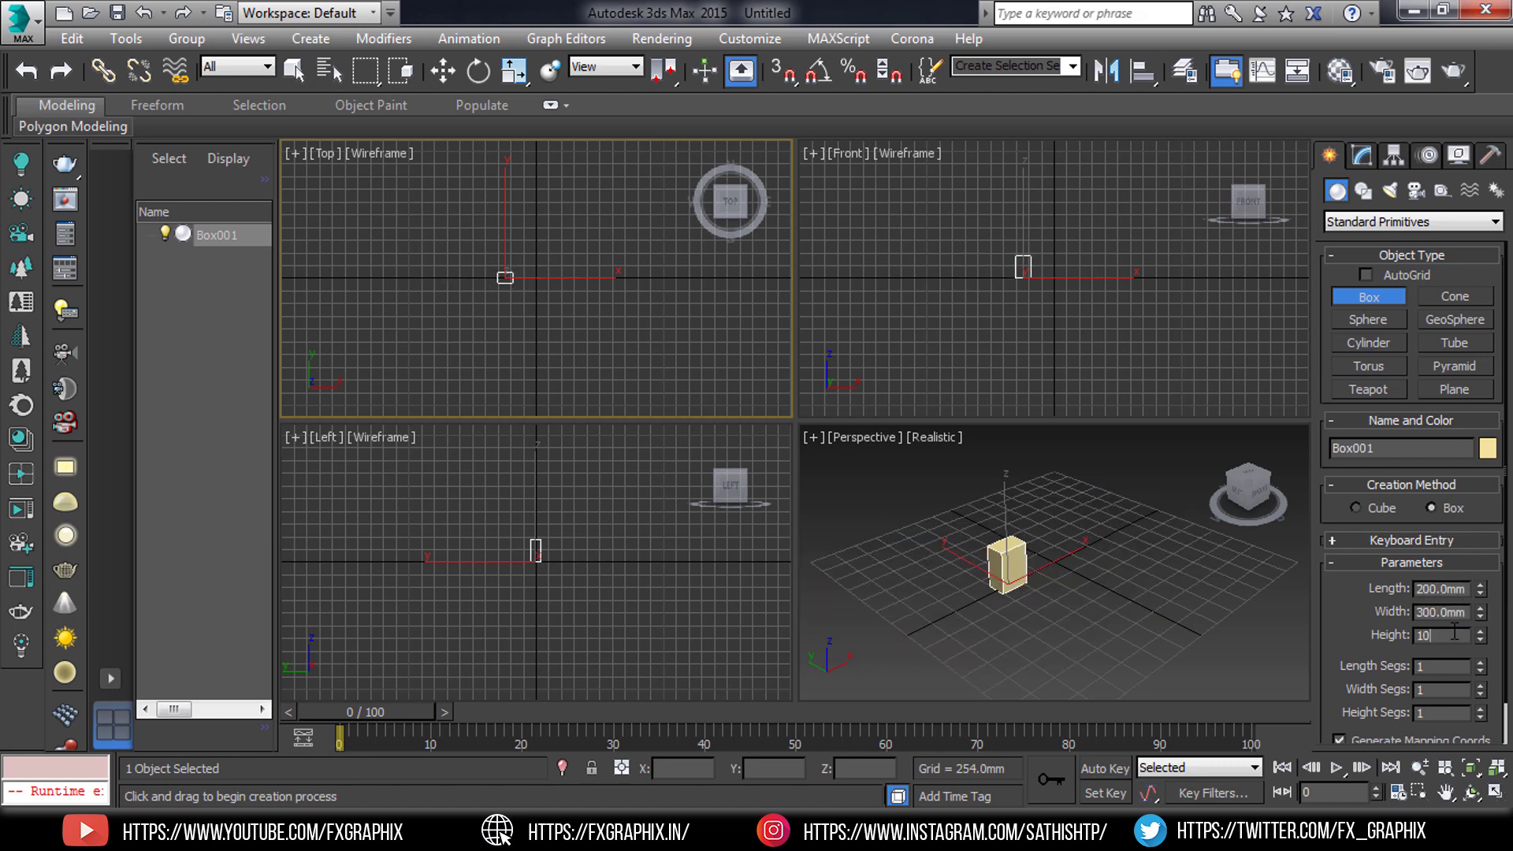
text(10)
Step: Set the box Height to 310 mm and orbit the Perspective view around it
click(1168, 583)
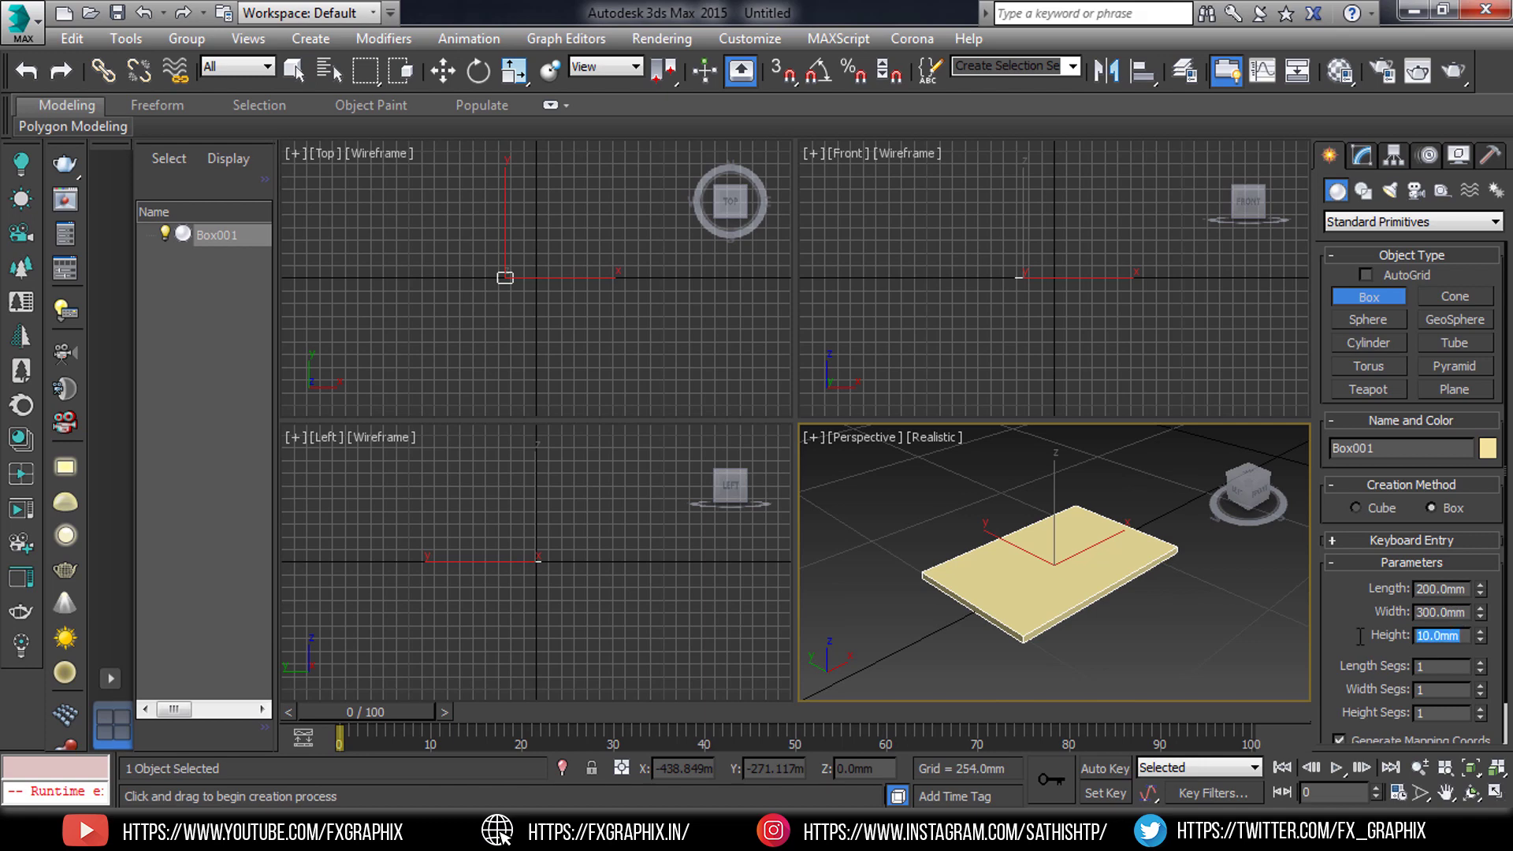
text(400)
key(Return)
alt+middle_drag(1232, 574, 969, 557)
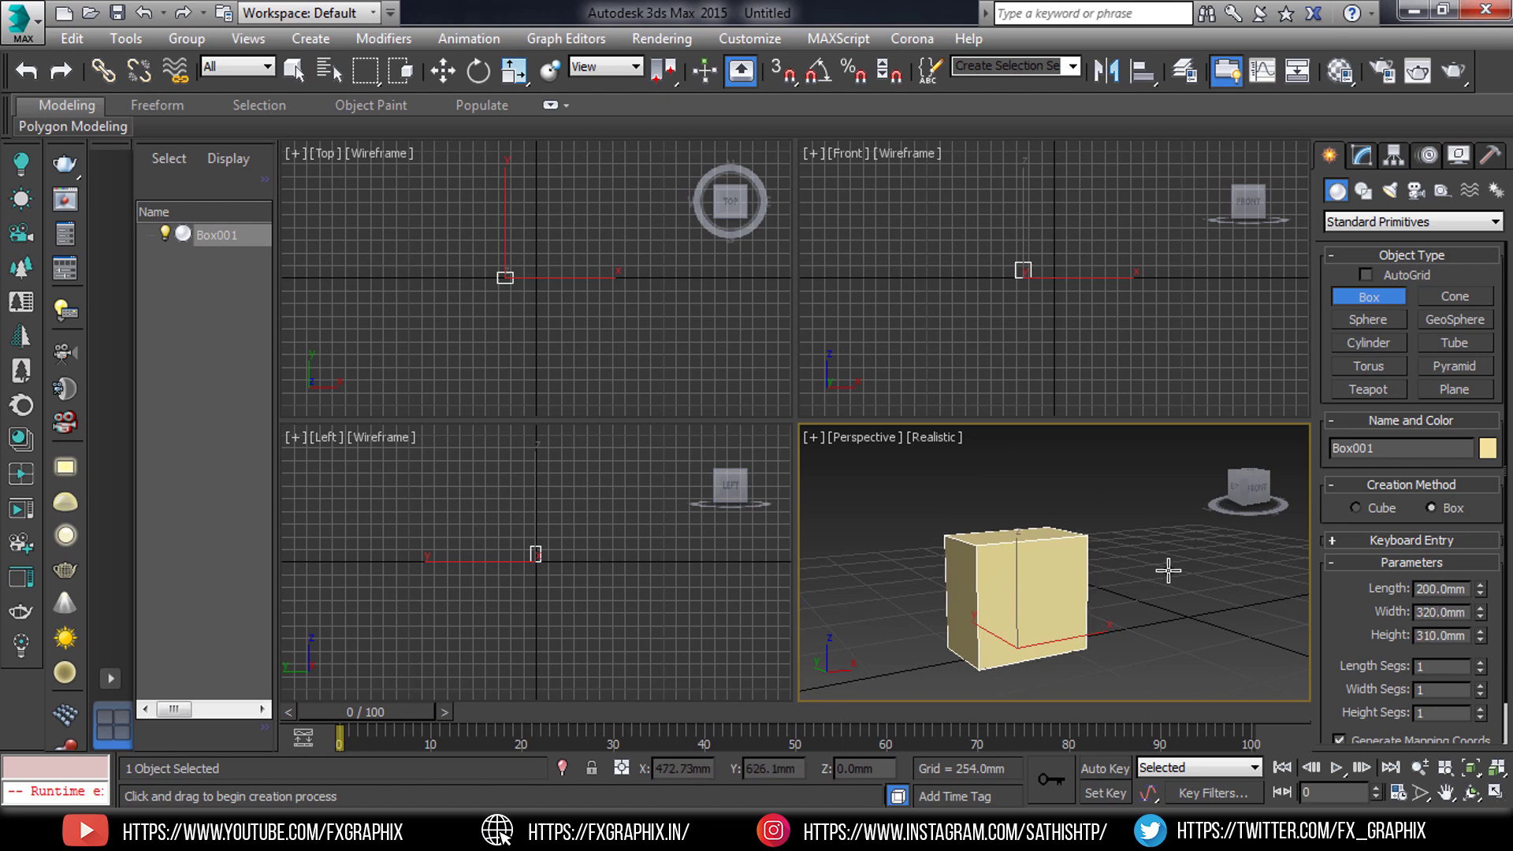
scroll(979, 591, up, 3)
Step: Maximize the Perspective view and convert the box to an Editable Poly
scroll(1040, 580, up, 4)
key(alt+w)
right_click(858, 466)
right_click(870, 399)
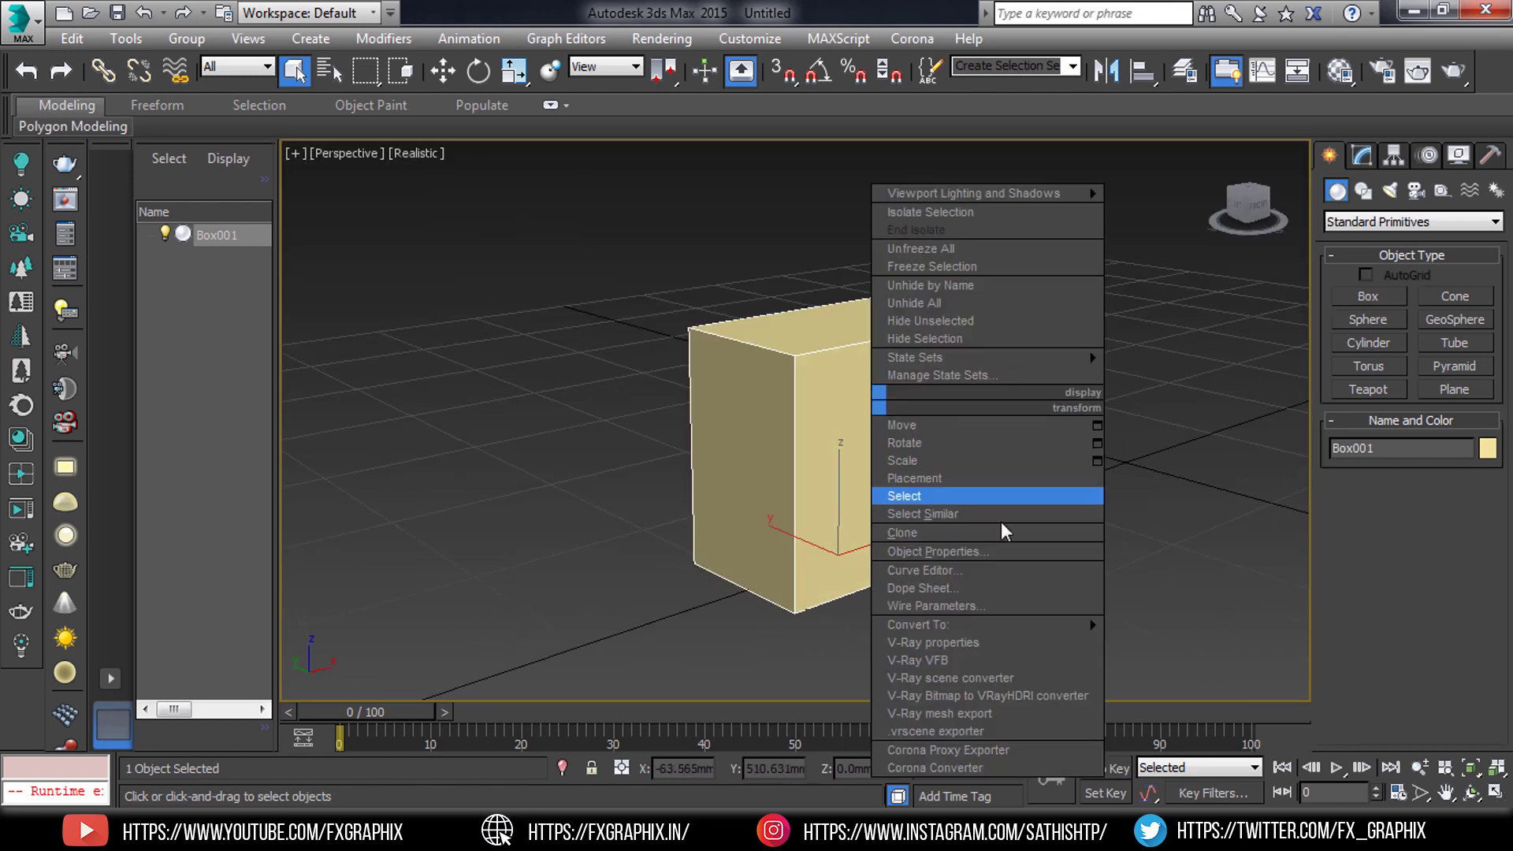
click(1174, 645)
Step: Connect the box's vertical edges with one horizontal middle edge loop
mouse_move(1131, 594)
alt+middle_down()
mouse_move(797, 398)
mouse_move(742, 419)
alt+middle_up()
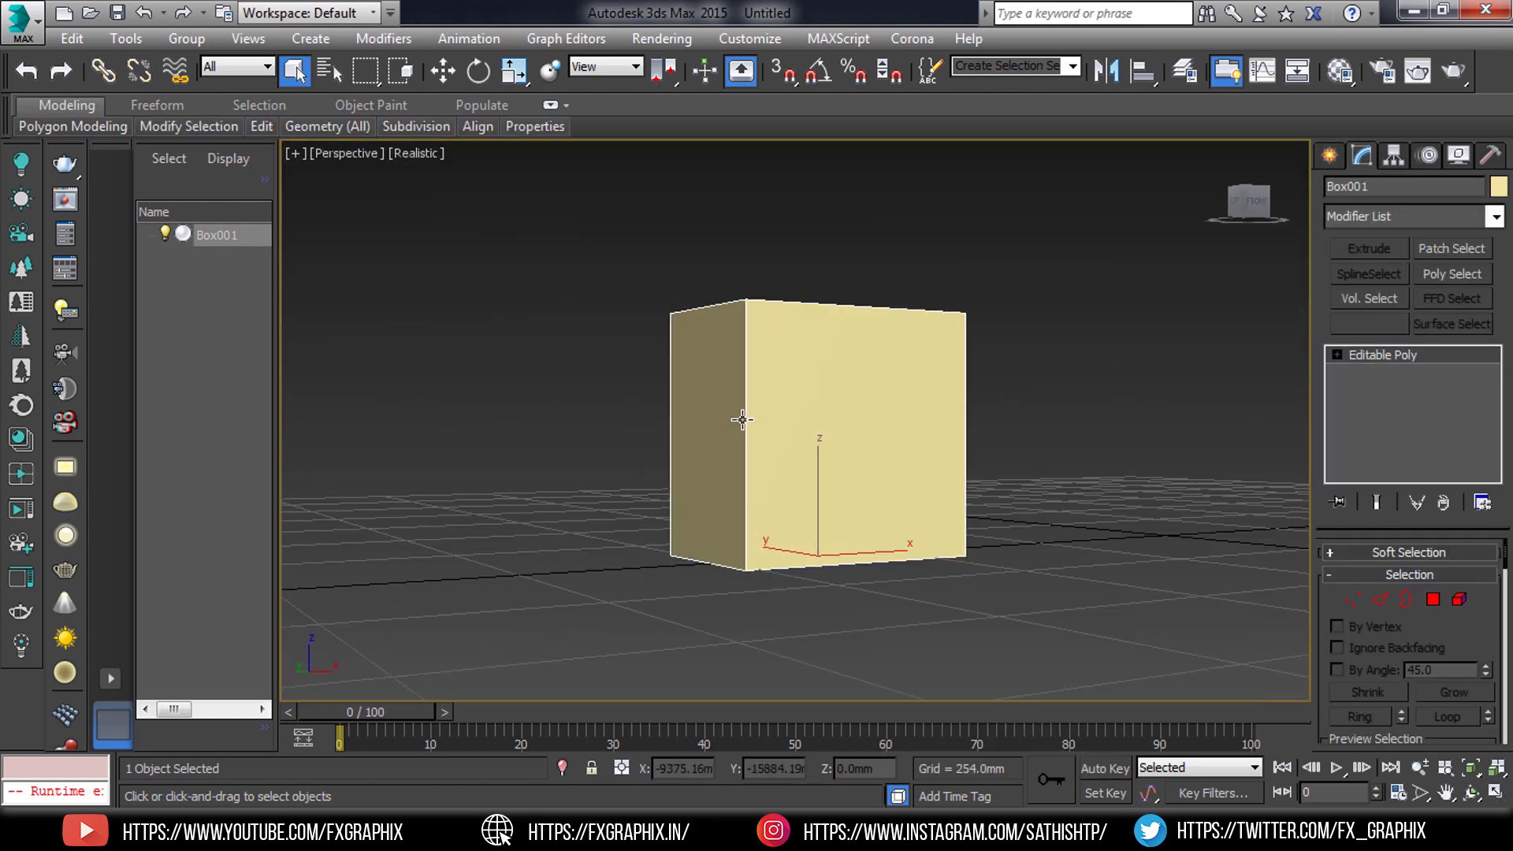
key(2)
key(w)
click(965, 433)
right_click(777, 429)
click(549, 538)
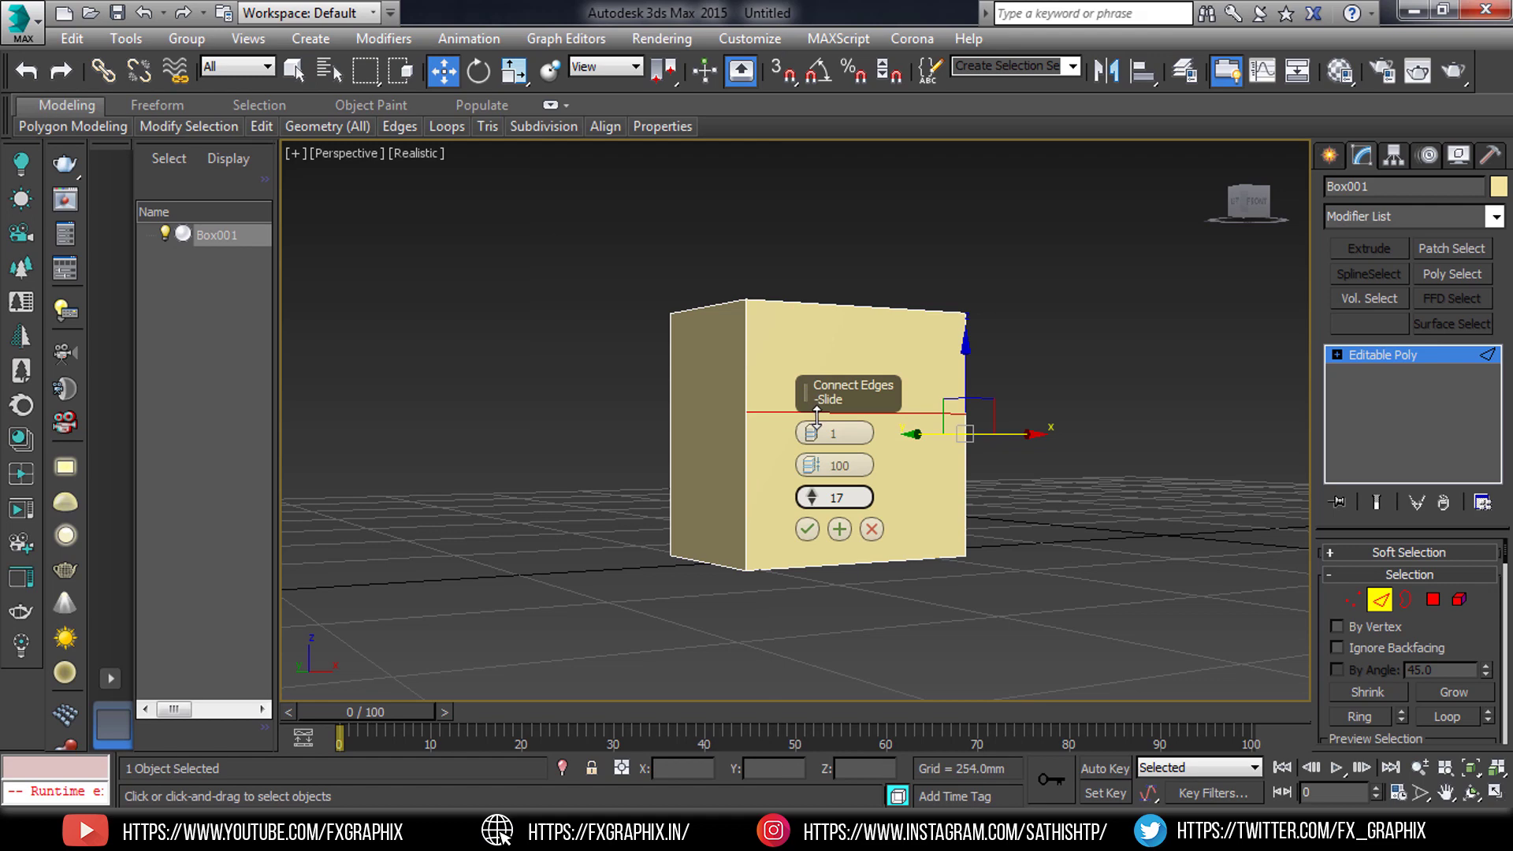
click(808, 530)
Step: Inset both front faces 10 mm By Polygon to form two separate panels
mouse_move(866, 422)
alt+middle_down()
mouse_move(879, 476)
mouse_move(819, 441)
alt+middle_up()
scroll(874, 378, up, 3)
key(4)
click(861, 439)
right_click(730, 409)
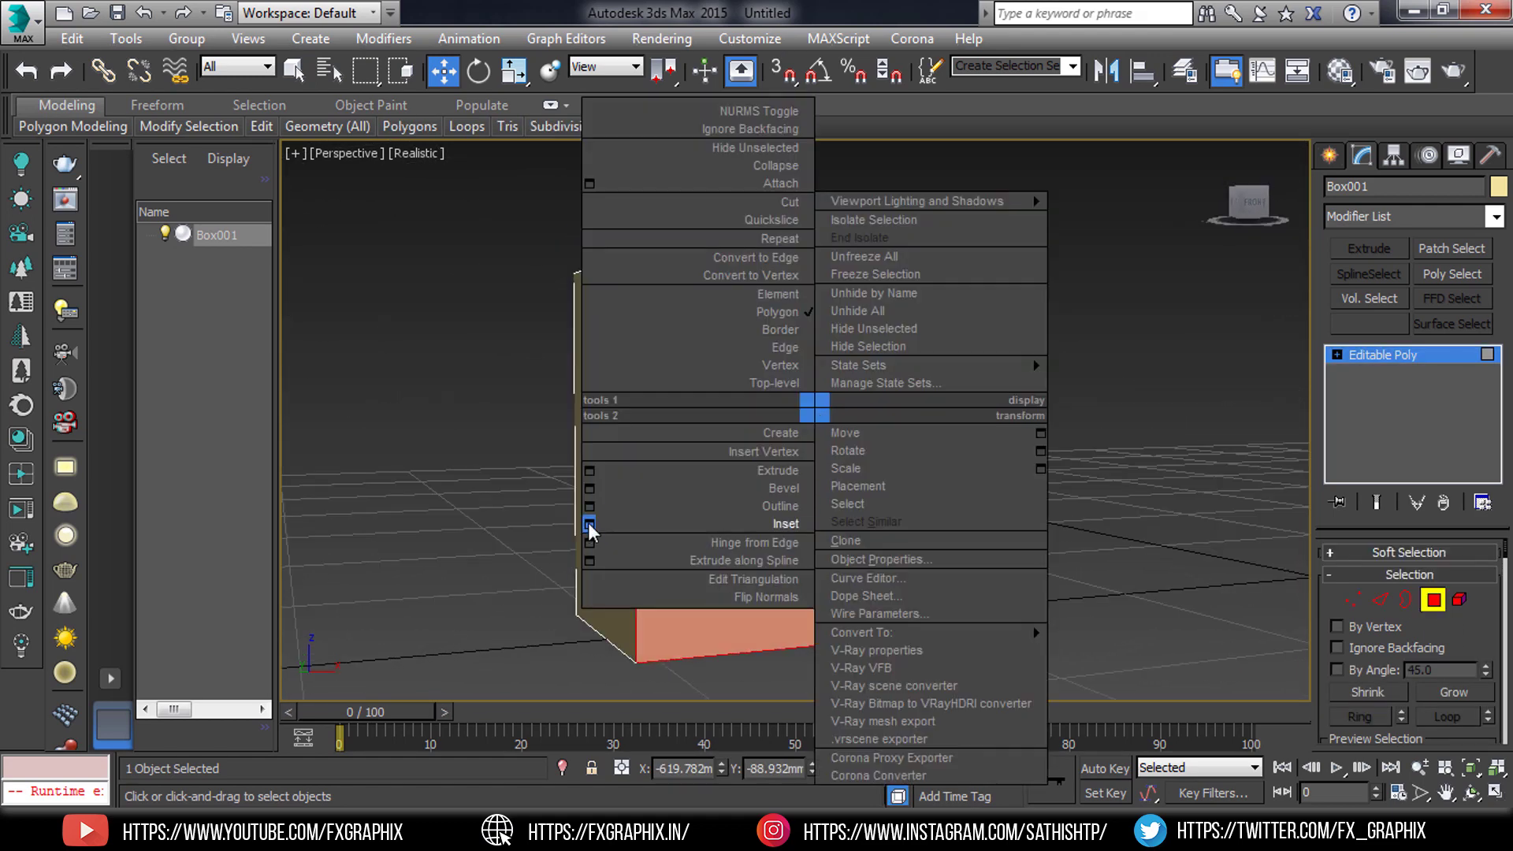
click(591, 524)
key(Return)
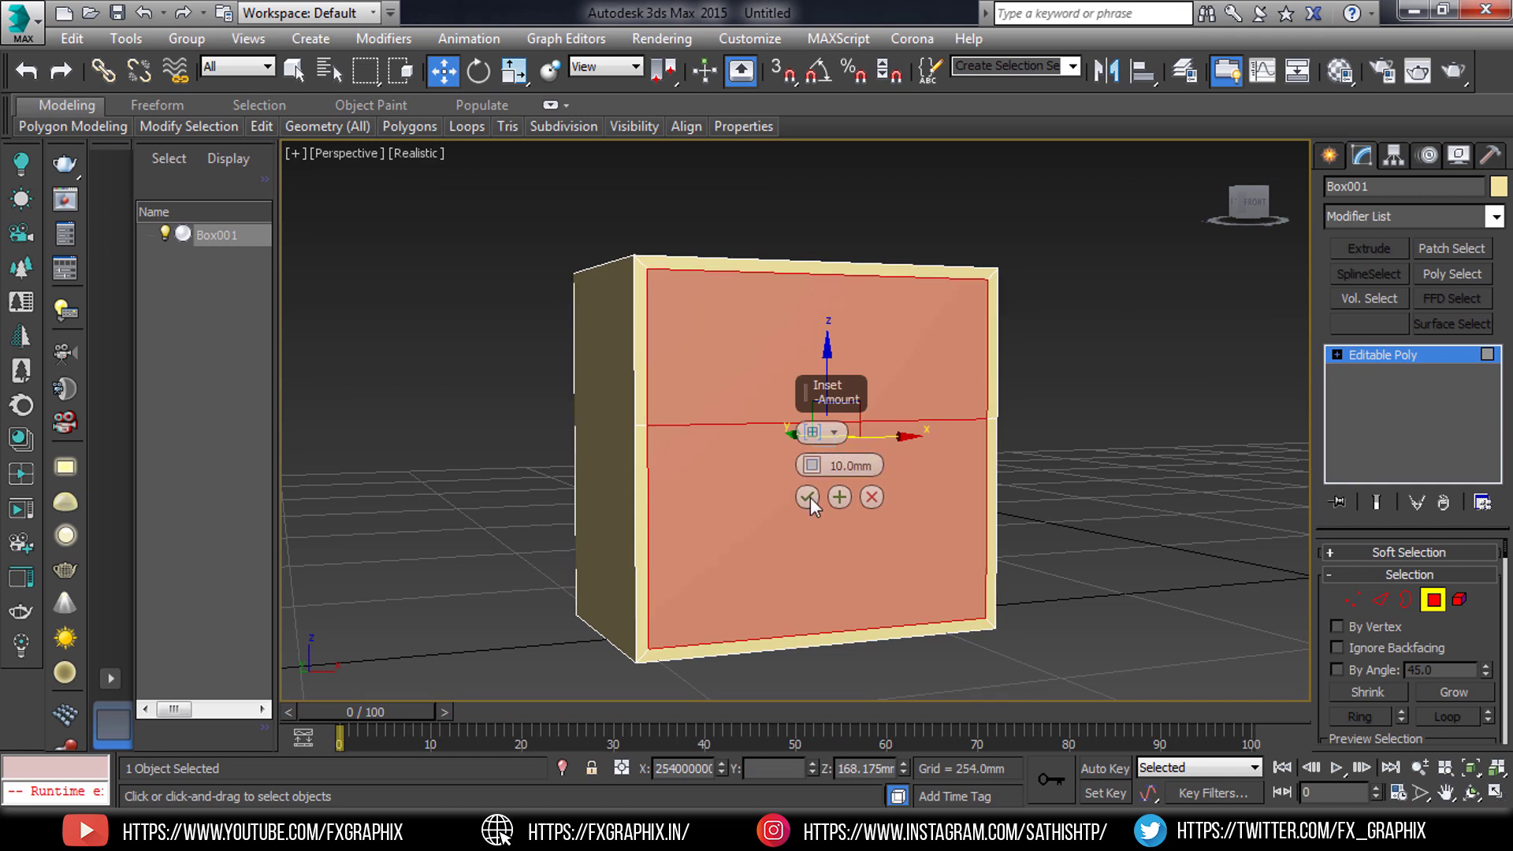
click(833, 432)
click(890, 473)
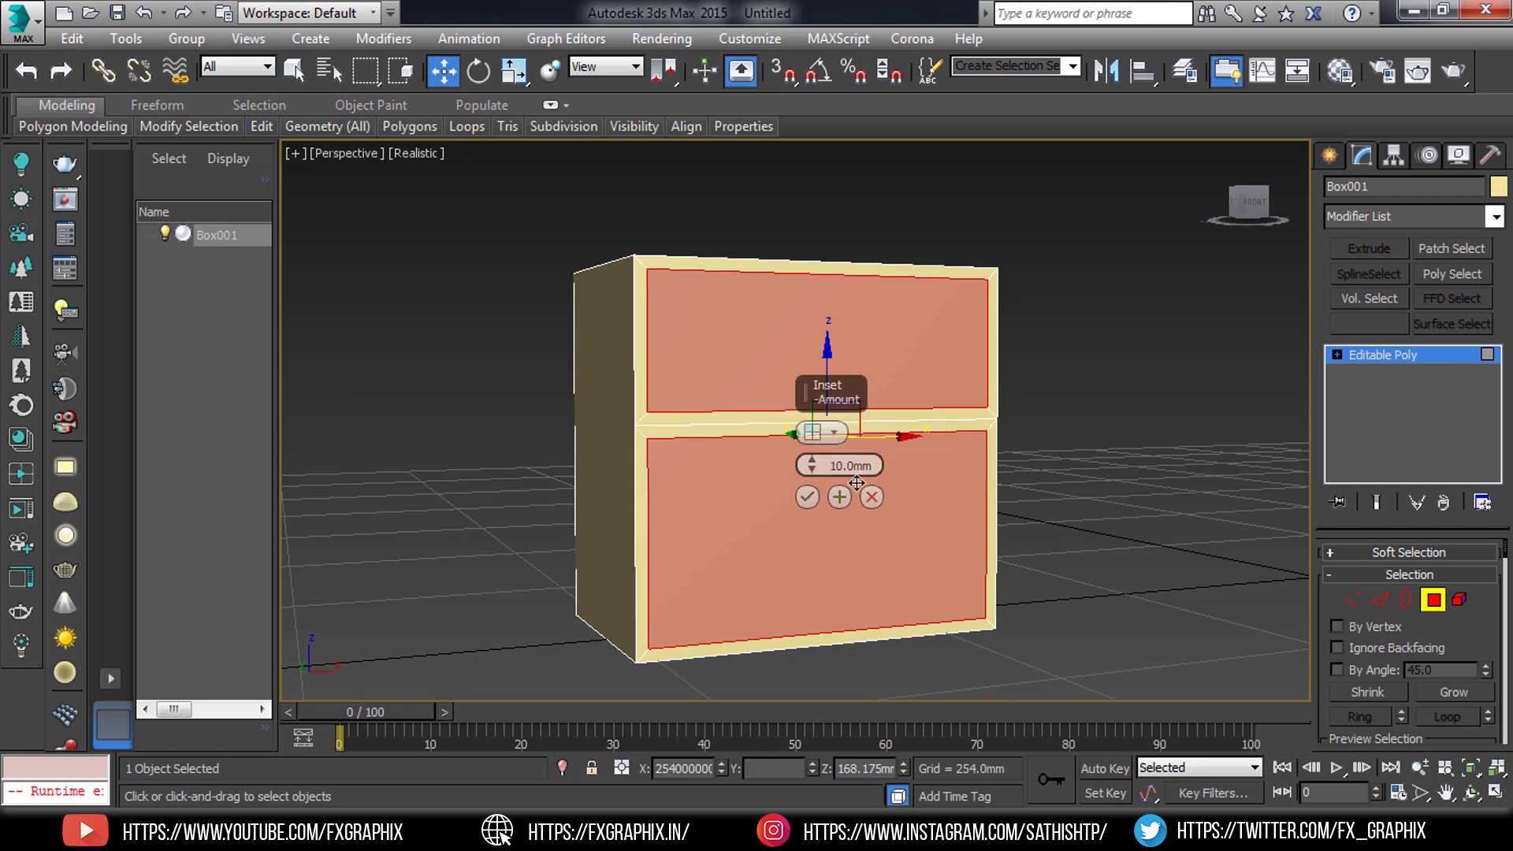
click(807, 498)
click(807, 405)
key(2)
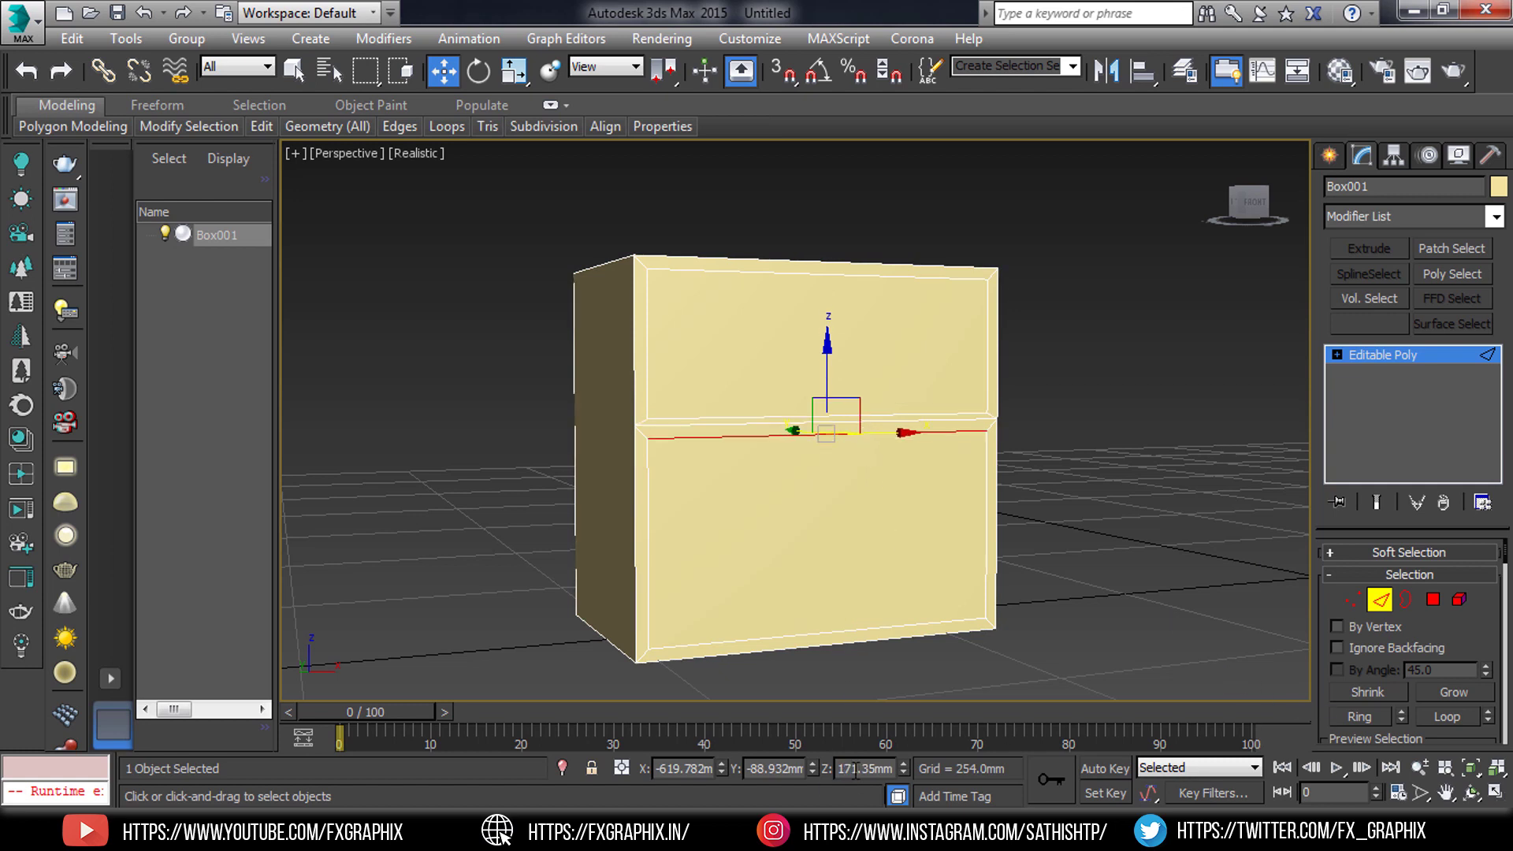
Step: Zoom in on the box and return to Polygon level with both front faces selected
scroll(790, 476, up, 2)
scroll(790, 476, up, 5)
scroll(935, 457, down, 4)
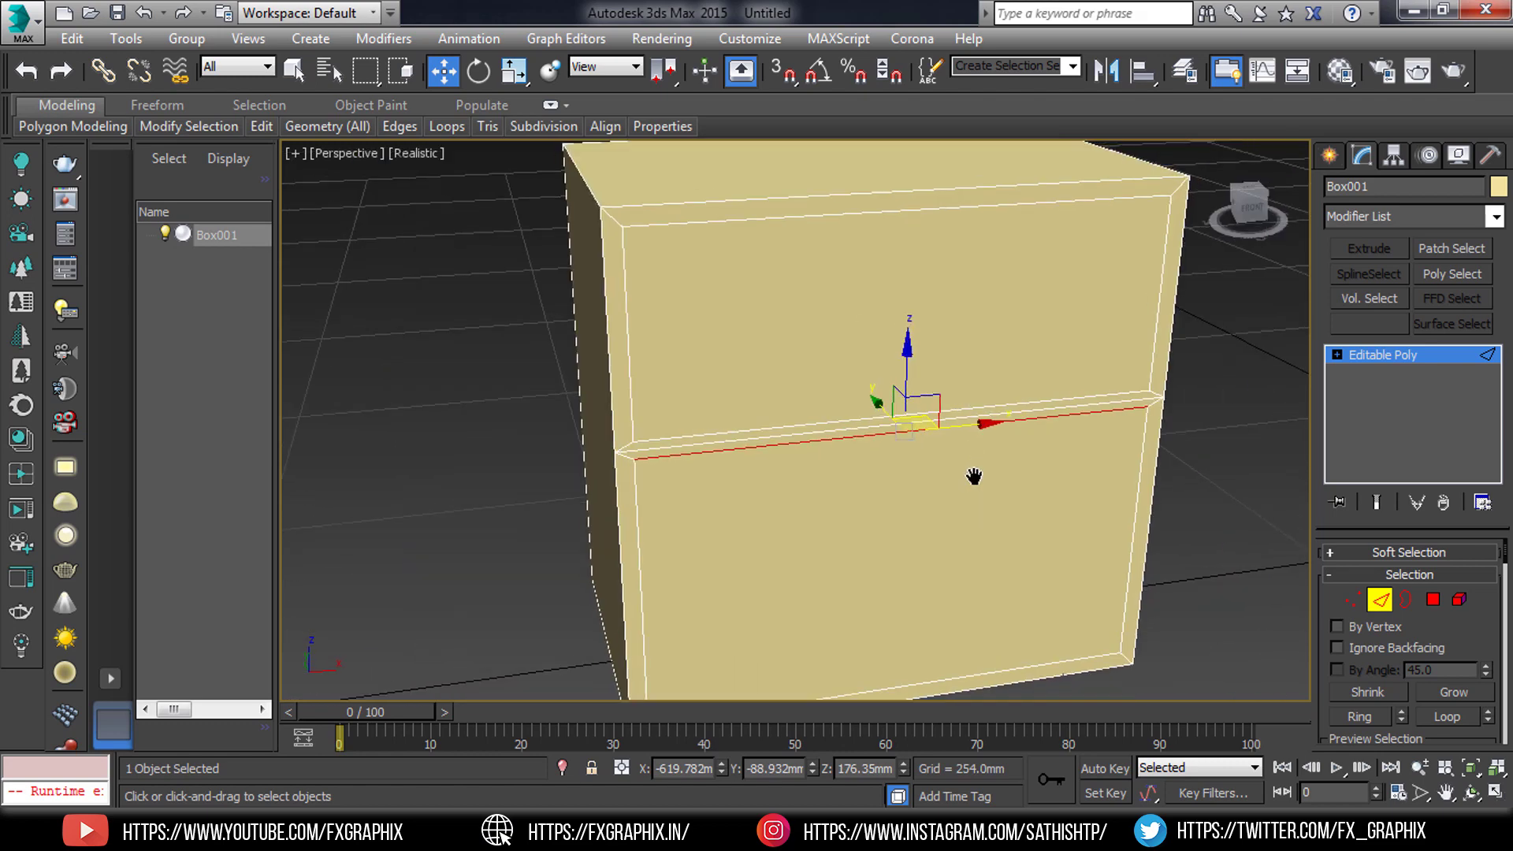
scroll(819, 489, up, 2)
key(4)
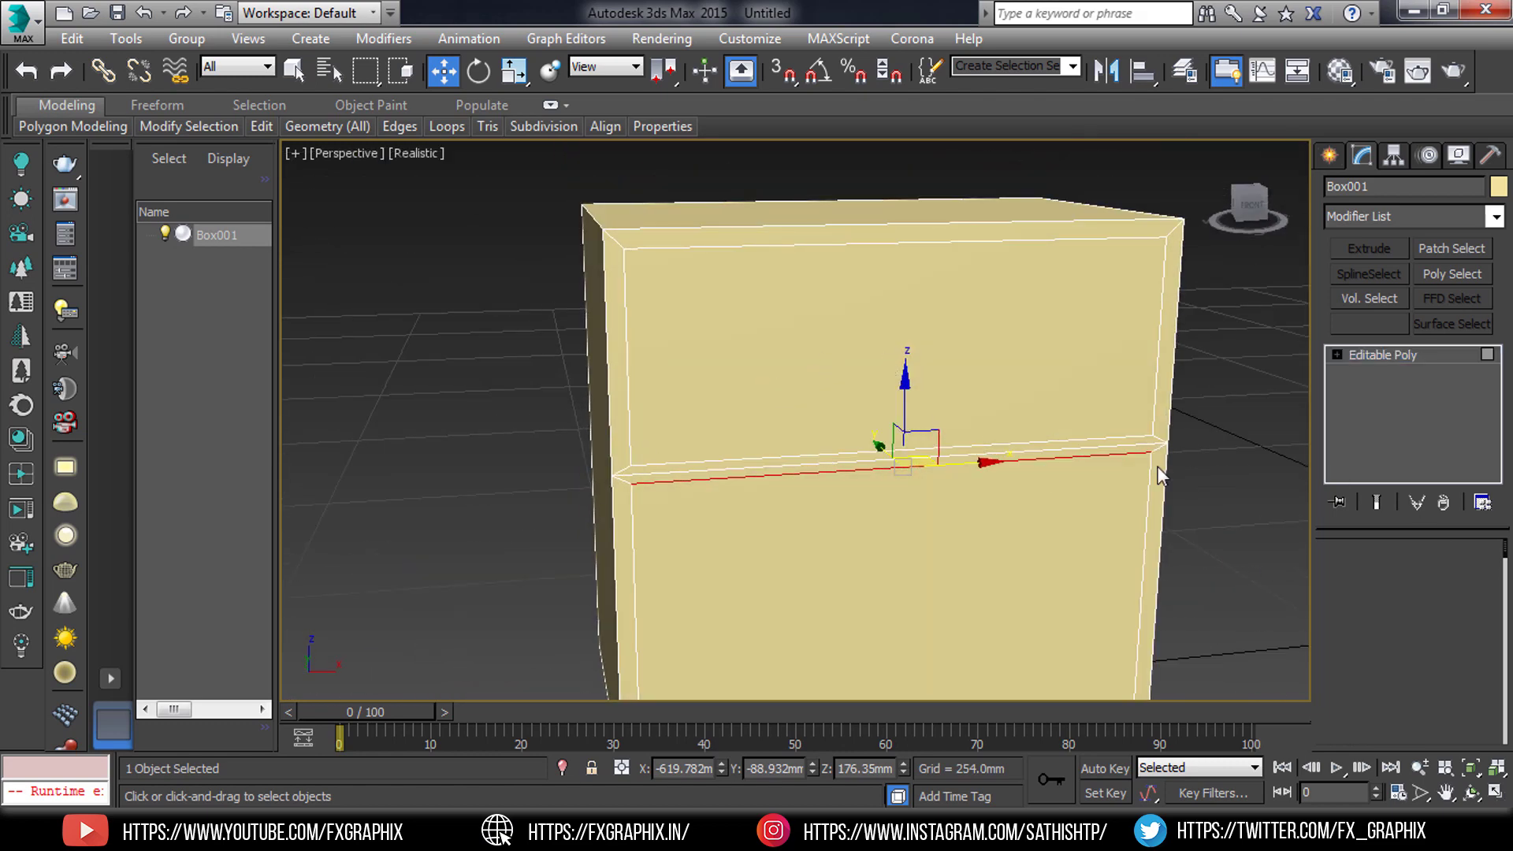
scroll(889, 363, down, 4)
scroll(906, 489, up, 1)
scroll(907, 490, up, 1)
Step: Extrude both front panels deep inward, leaving two open compartments with a middle shelf
right_click(906, 437)
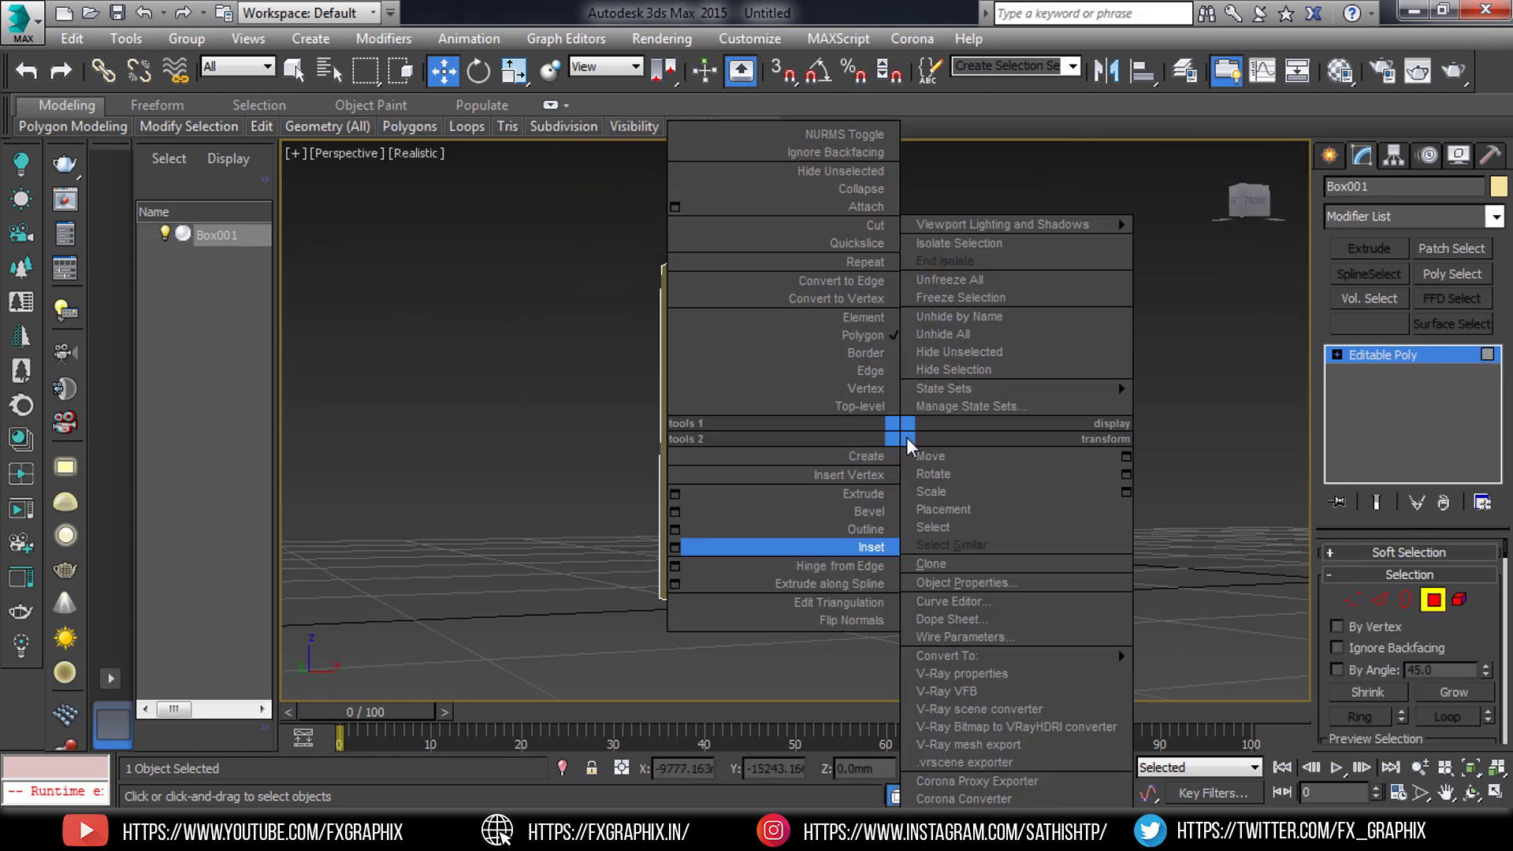
alt+middle_drag(906, 441, 926, 509)
right_click(838, 423)
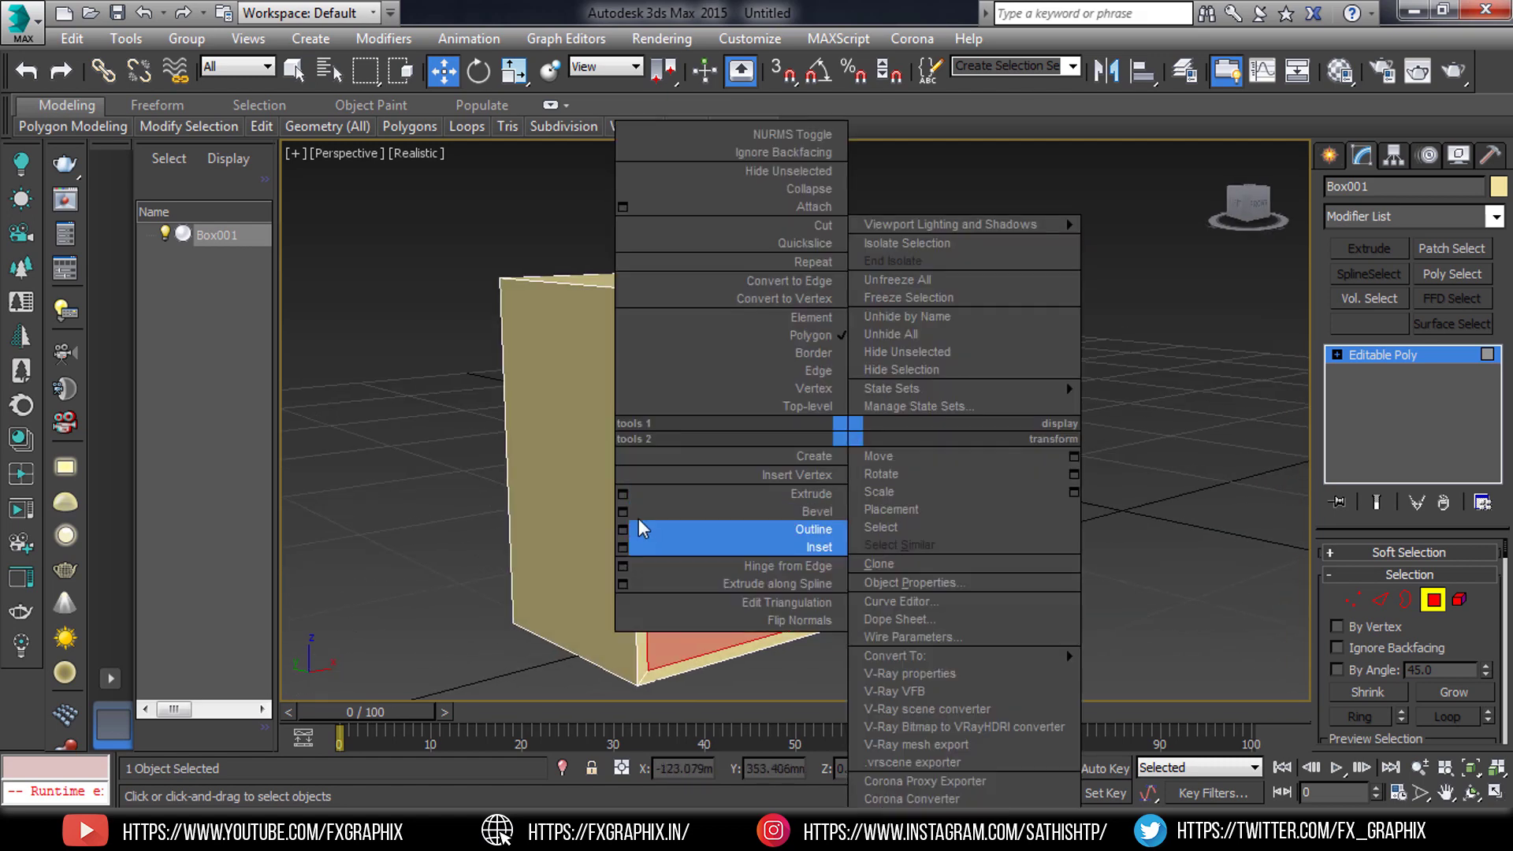
click(645, 529)
drag(812, 465, 820, 581)
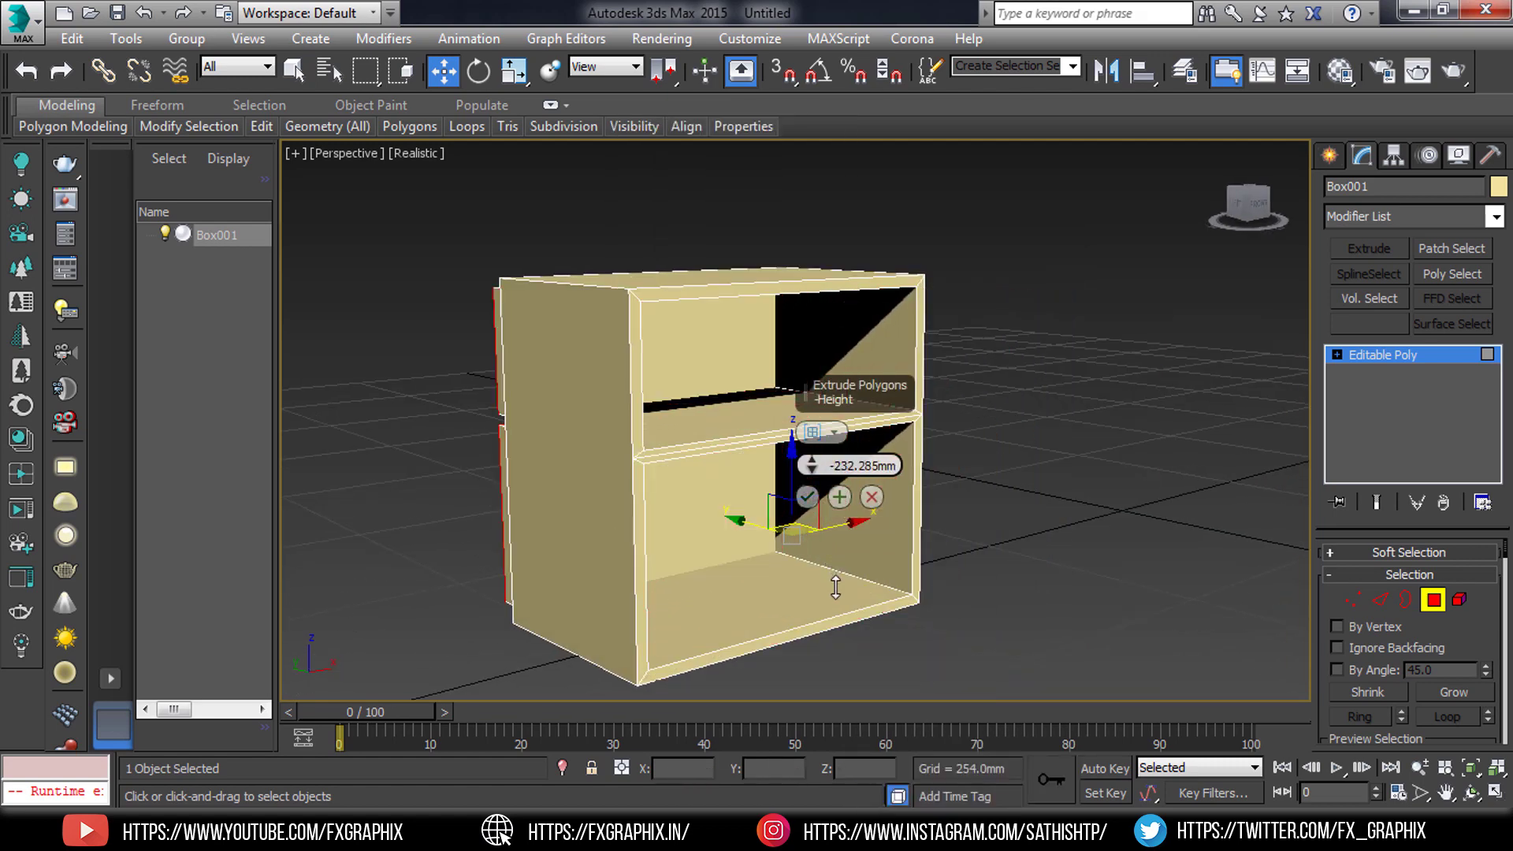
mouse_move(820, 581)
alt+middle_down()
mouse_move(961, 524)
mouse_move(847, 547)
mouse_move(857, 479)
mouse_move(675, 496)
alt+middle_up()
mouse_move(490, 432)
alt+middle_down()
mouse_move(757, 418)
mouse_move(719, 418)
mouse_move(707, 449)
alt+middle_up()
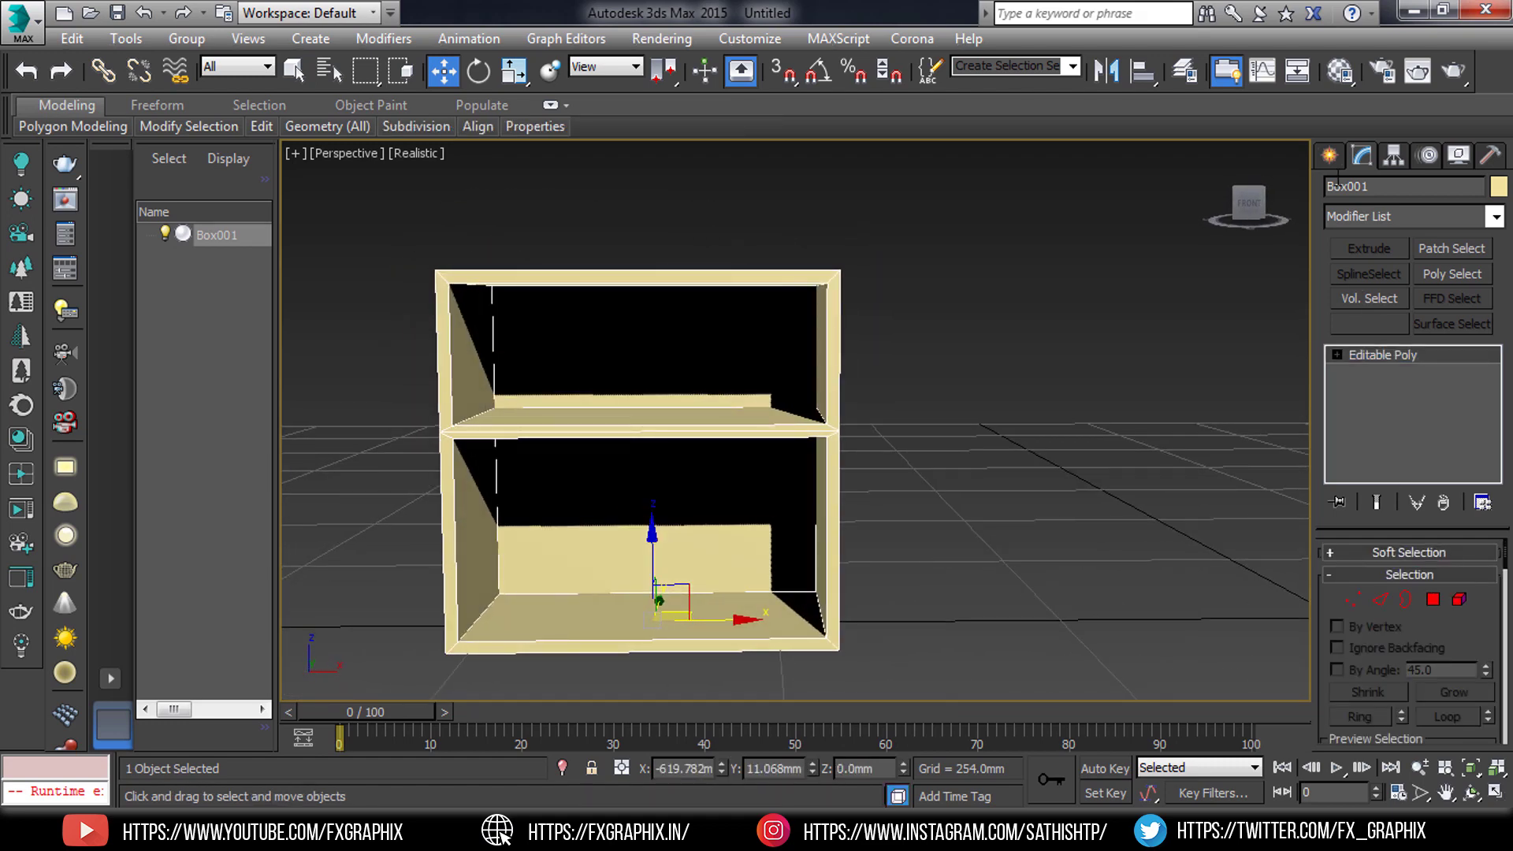
scroll(707, 449, up, 5)
scroll(672, 380, down, 5)
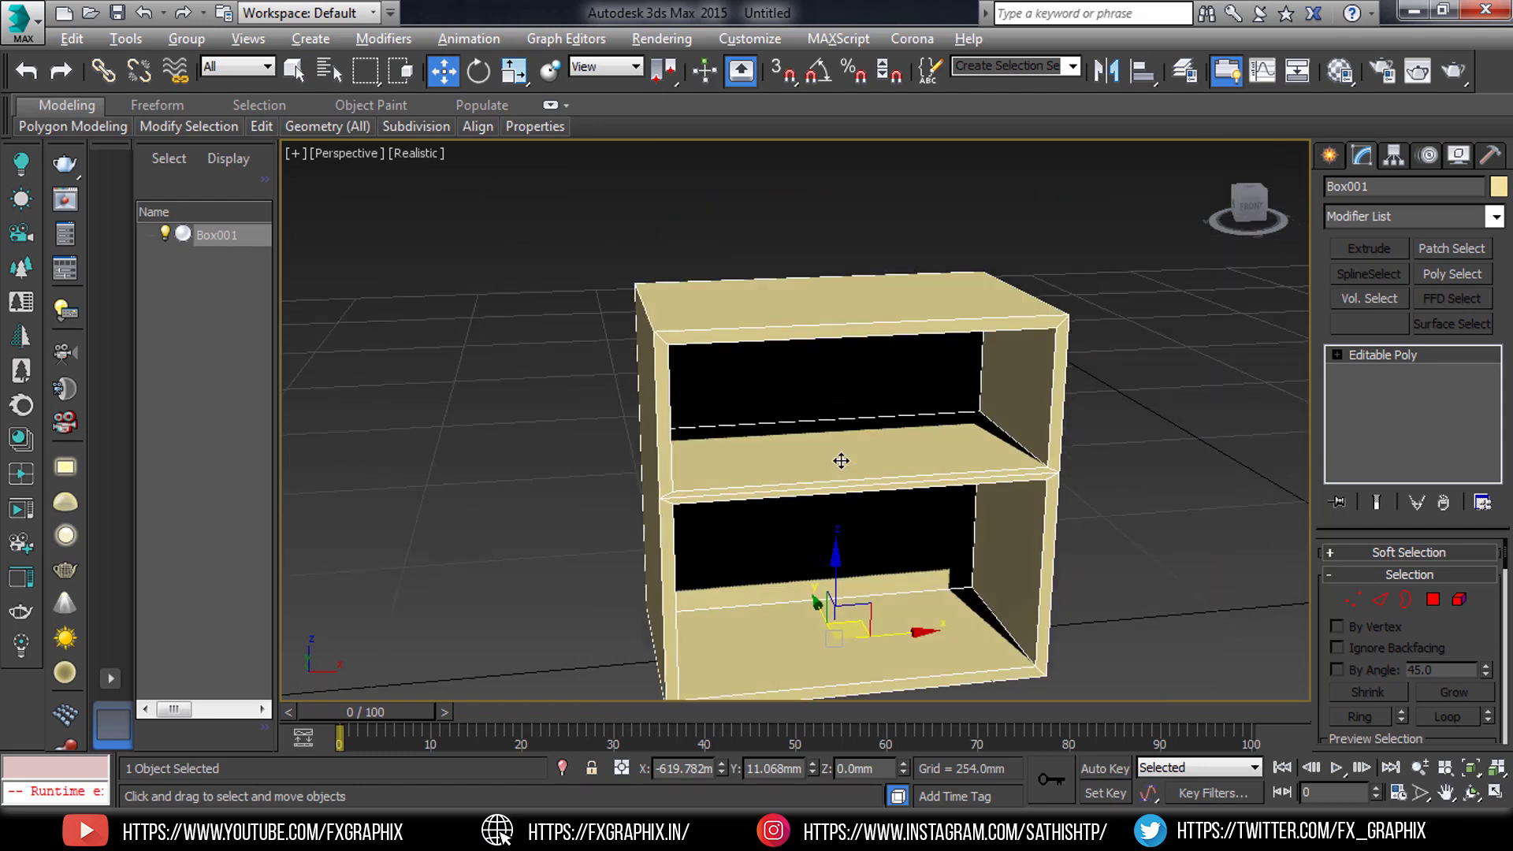
Step: Detach the selected inner faces as a separate object, Object001
key(4)
right_click(831, 369)
scroll(1410, 630, down, 5)
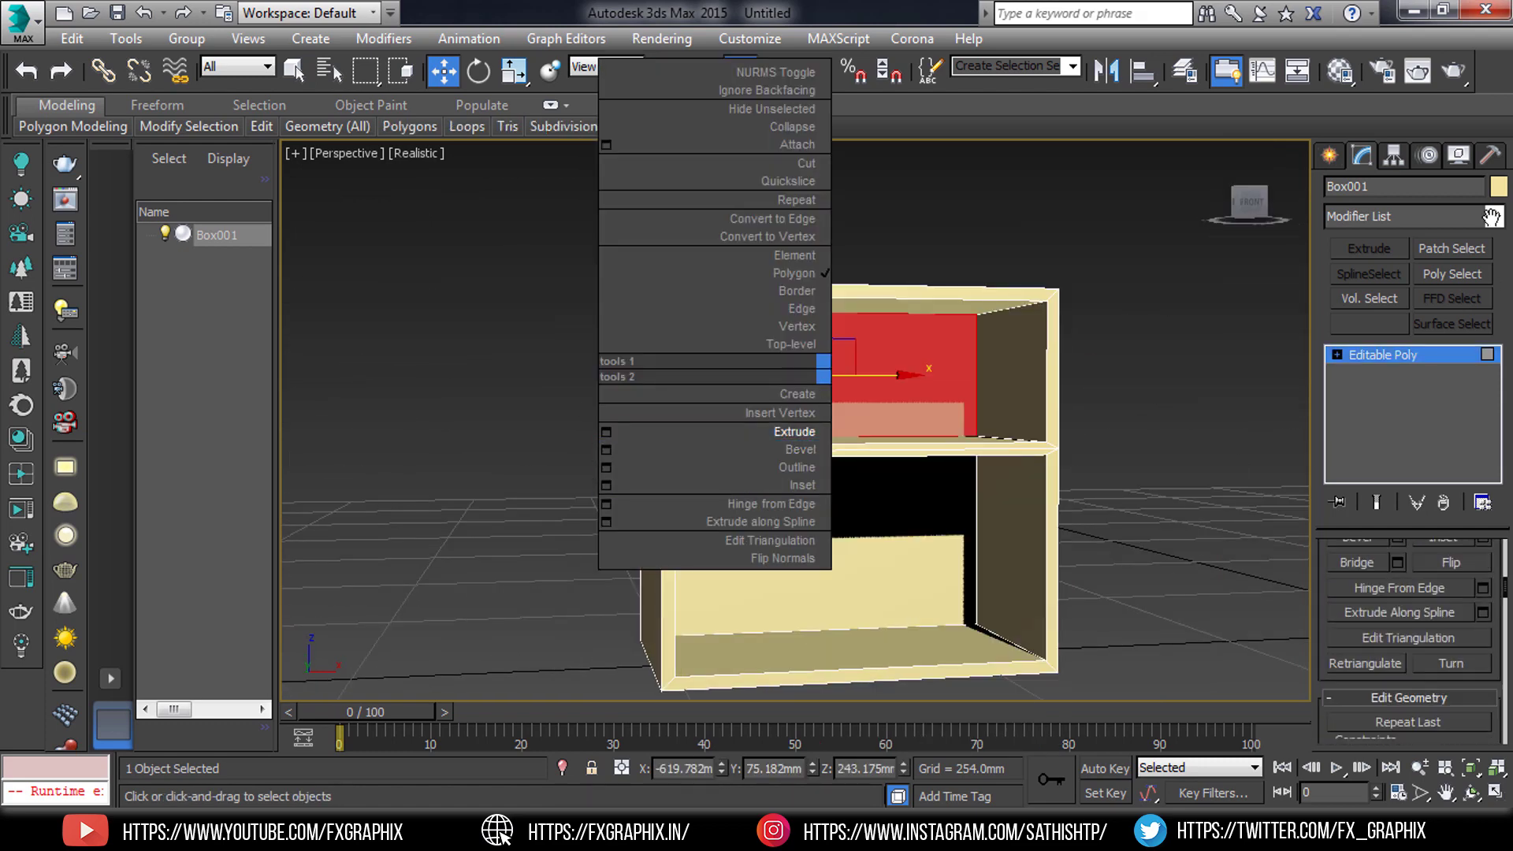
click(1450, 705)
key(Return)
key(4)
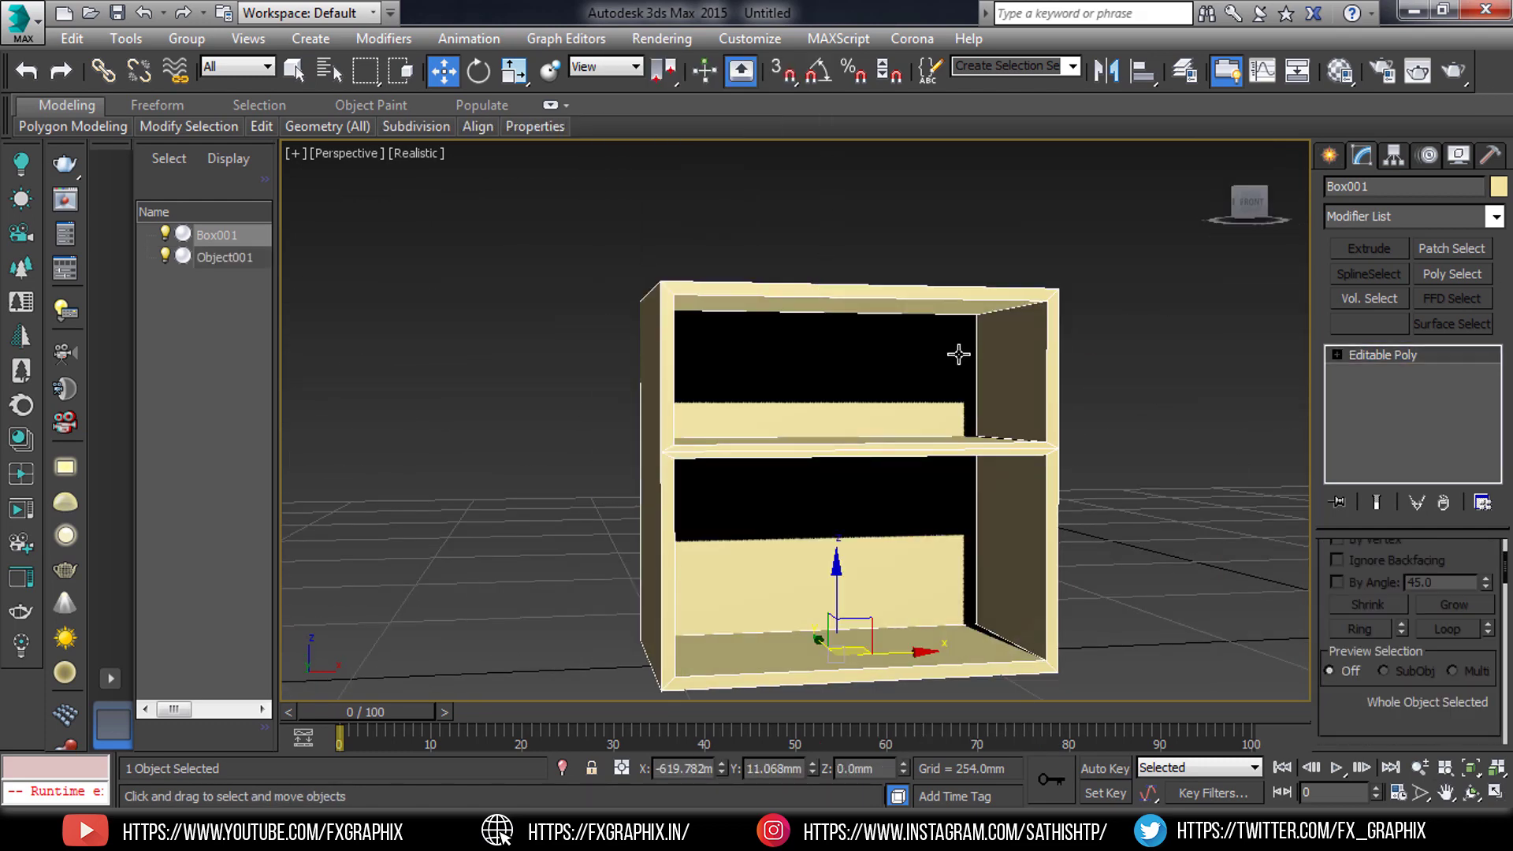
Step: Select the drawer panel, adjust its pivot only, and nudge it slightly out from the cabinet
alt+middle_drag(959, 354, 820, 564)
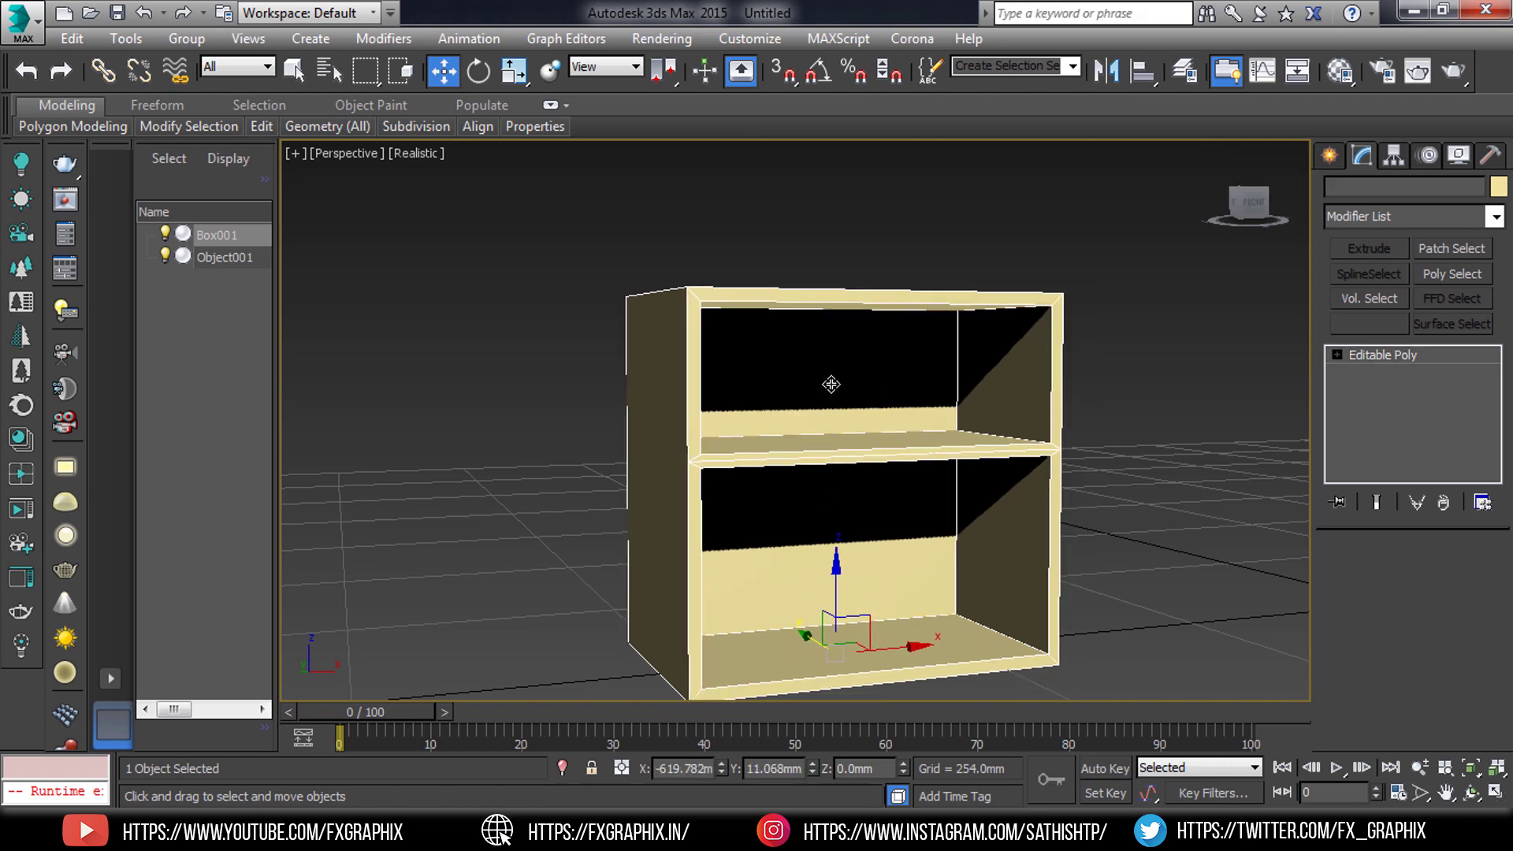
ctrl+click(1035, 365)
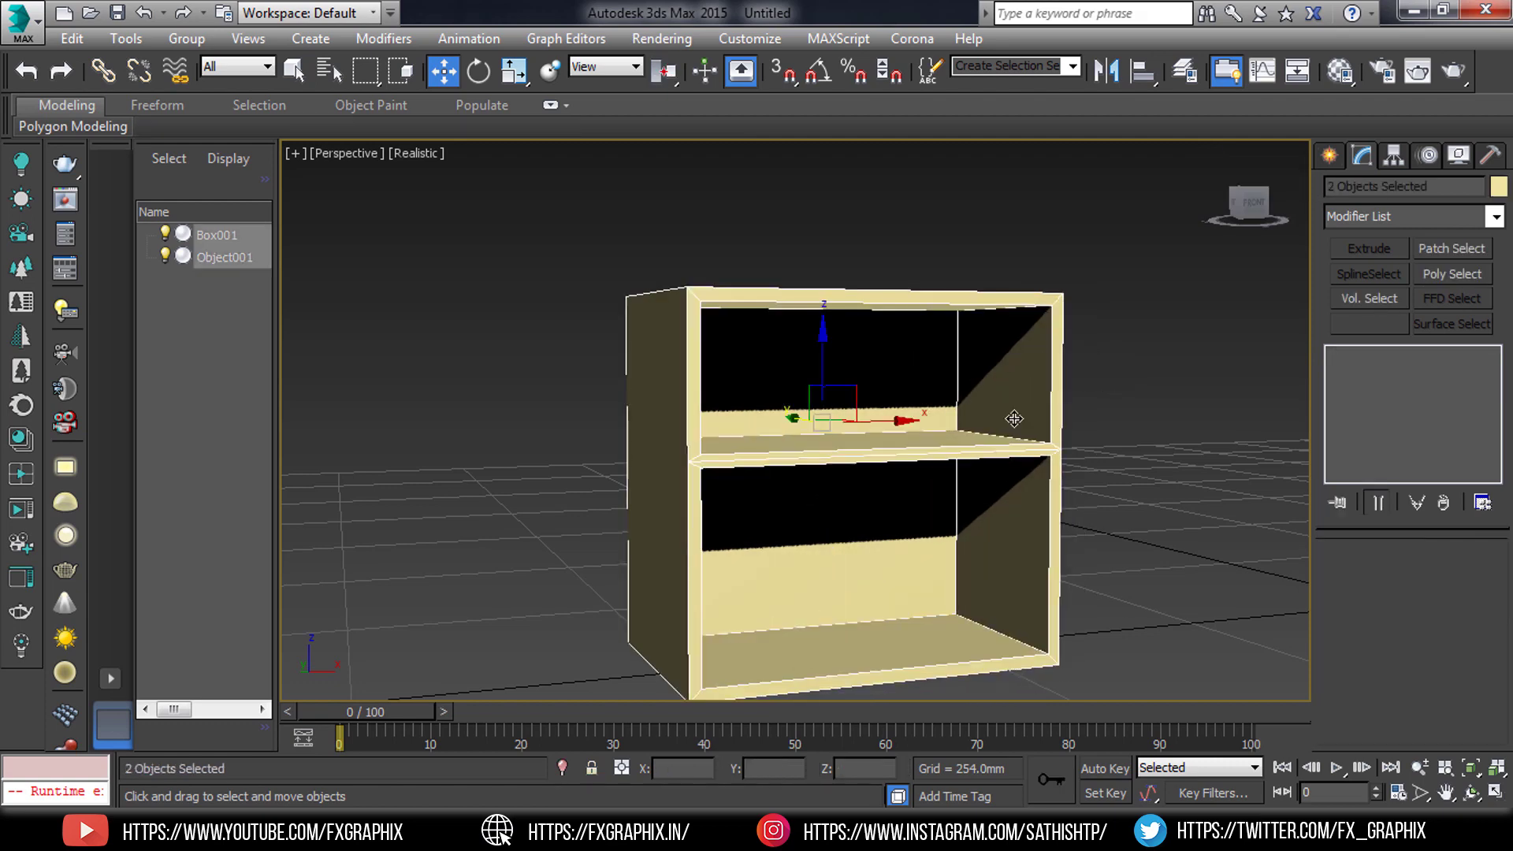
click(1392, 156)
click(1410, 296)
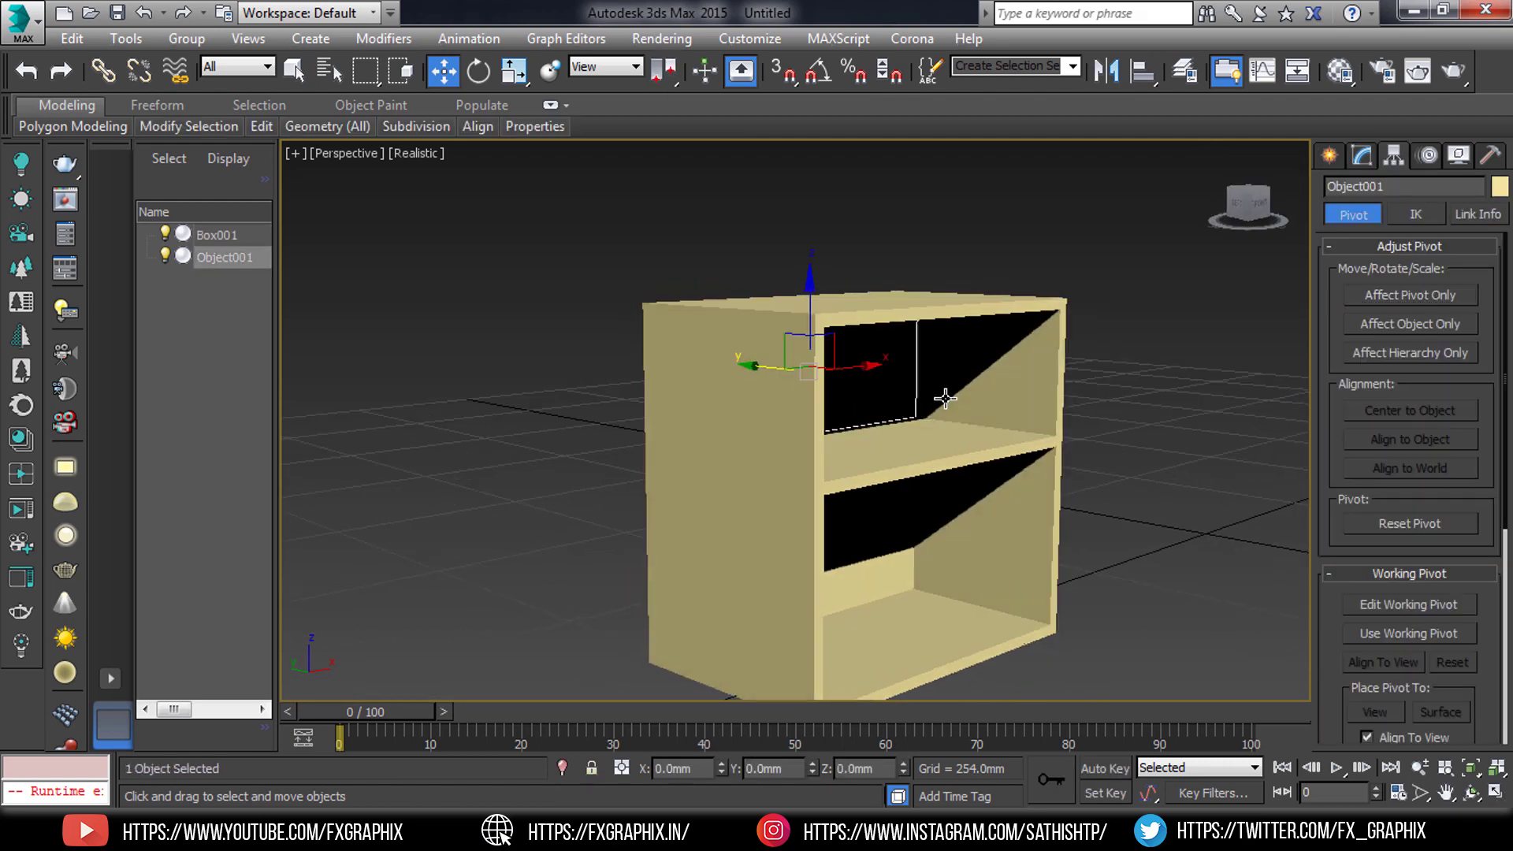
alt+middle_drag(870, 405, 928, 428)
scroll(869, 410, up, 5)
scroll(870, 410, down, 5)
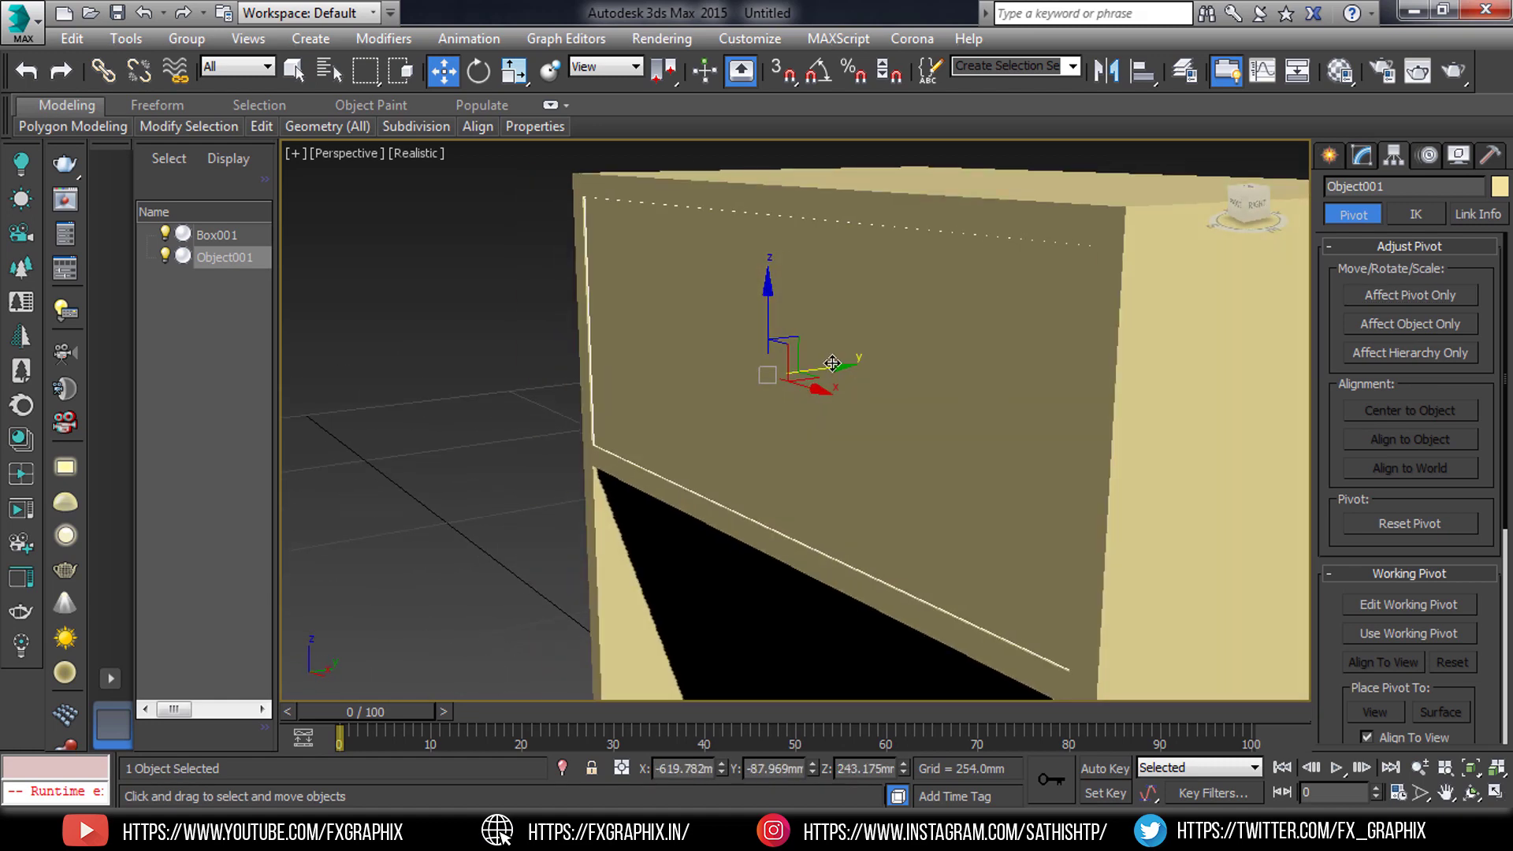
drag(833, 364, 829, 366)
scroll(835, 378, up, 3)
alt+middle_drag(835, 378, 788, 386)
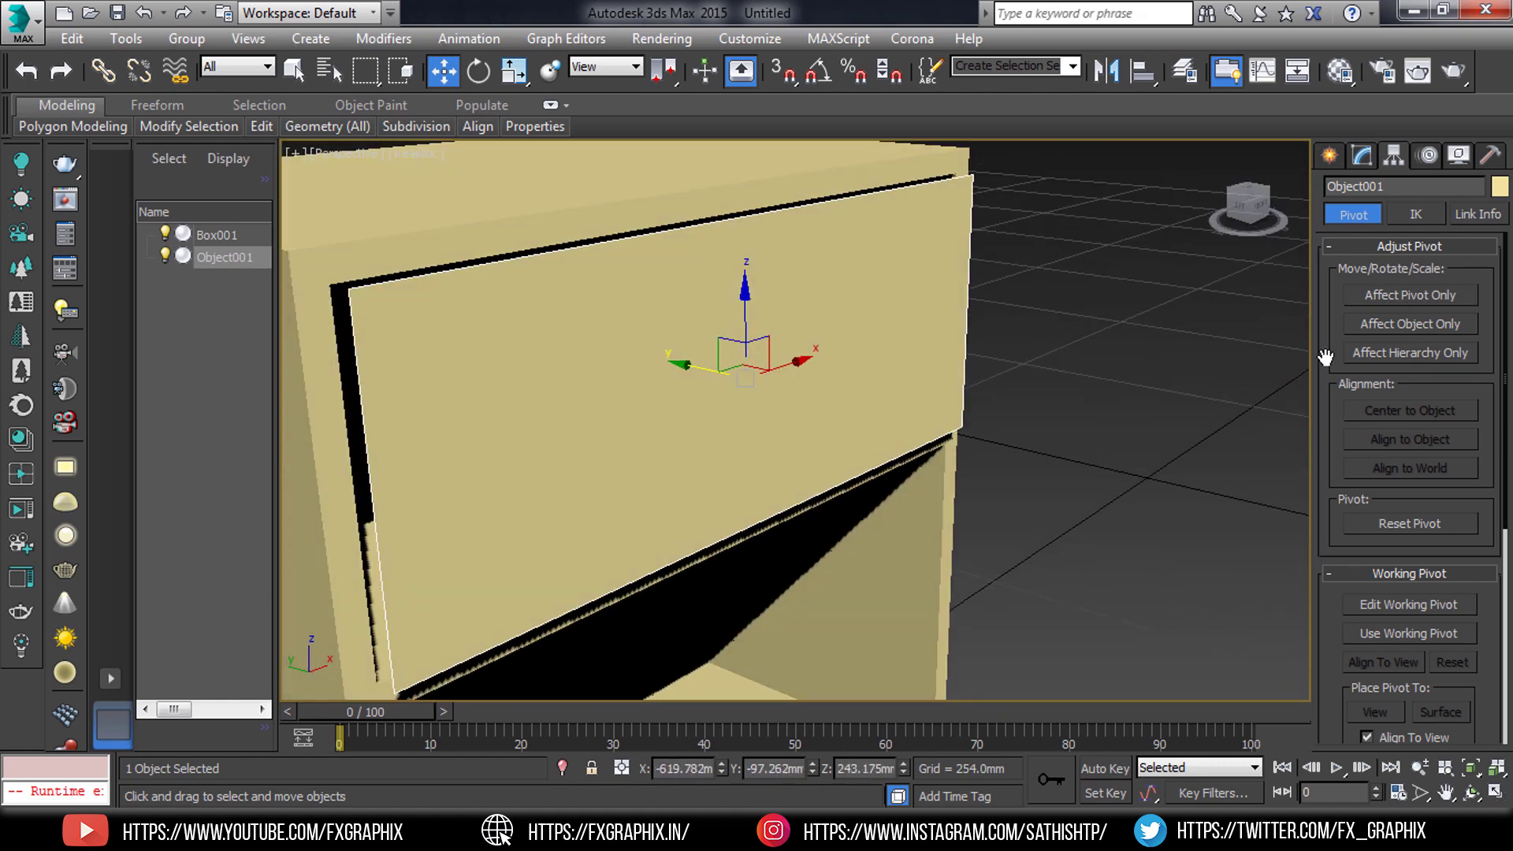
click(1329, 155)
Step: Select the drawer panel's left and right side edges at Edge level
click(1361, 155)
key(2)
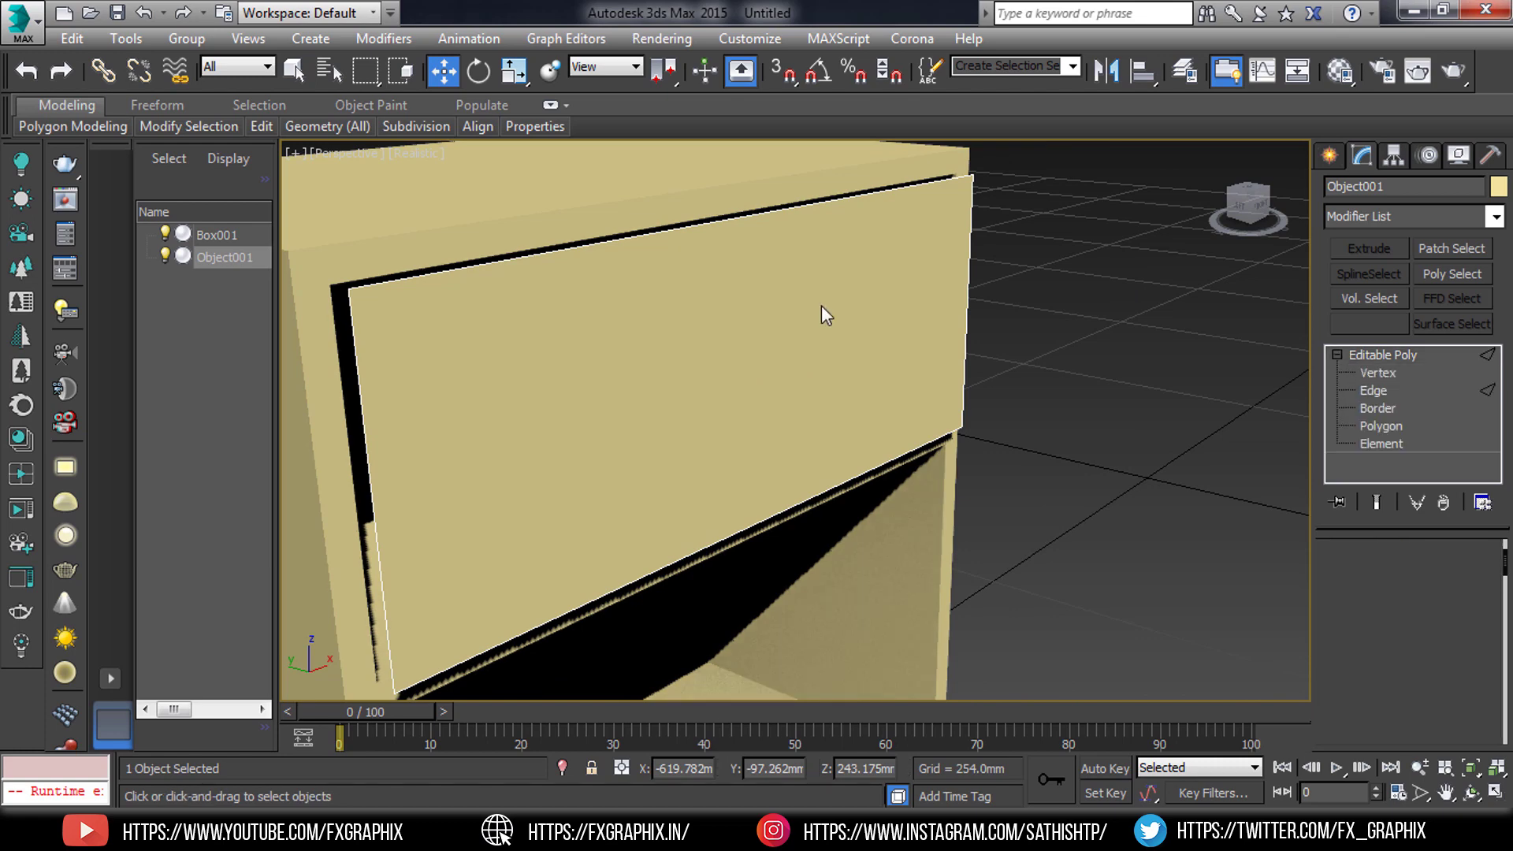
mouse_move(821, 305)
alt+middle_down()
mouse_move(663, 554)
mouse_move(742, 379)
alt+middle_up()
Step: Connect the panel's two side edges with eight vertical edges
right_click(742, 378)
click(517, 457)
double_click(835, 432)
text(2)
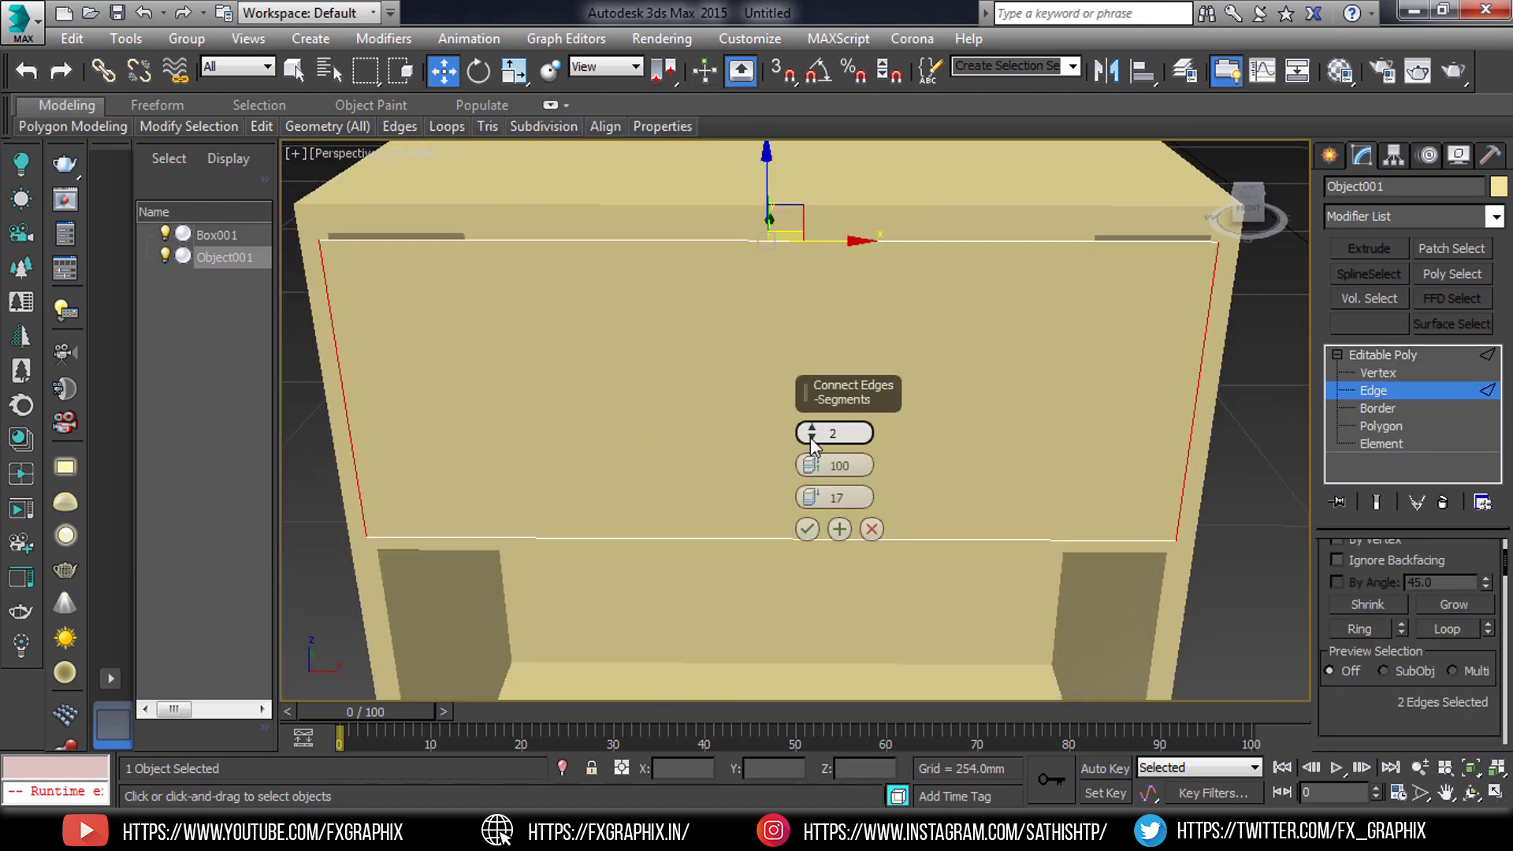
double_click(837, 465)
text(100)
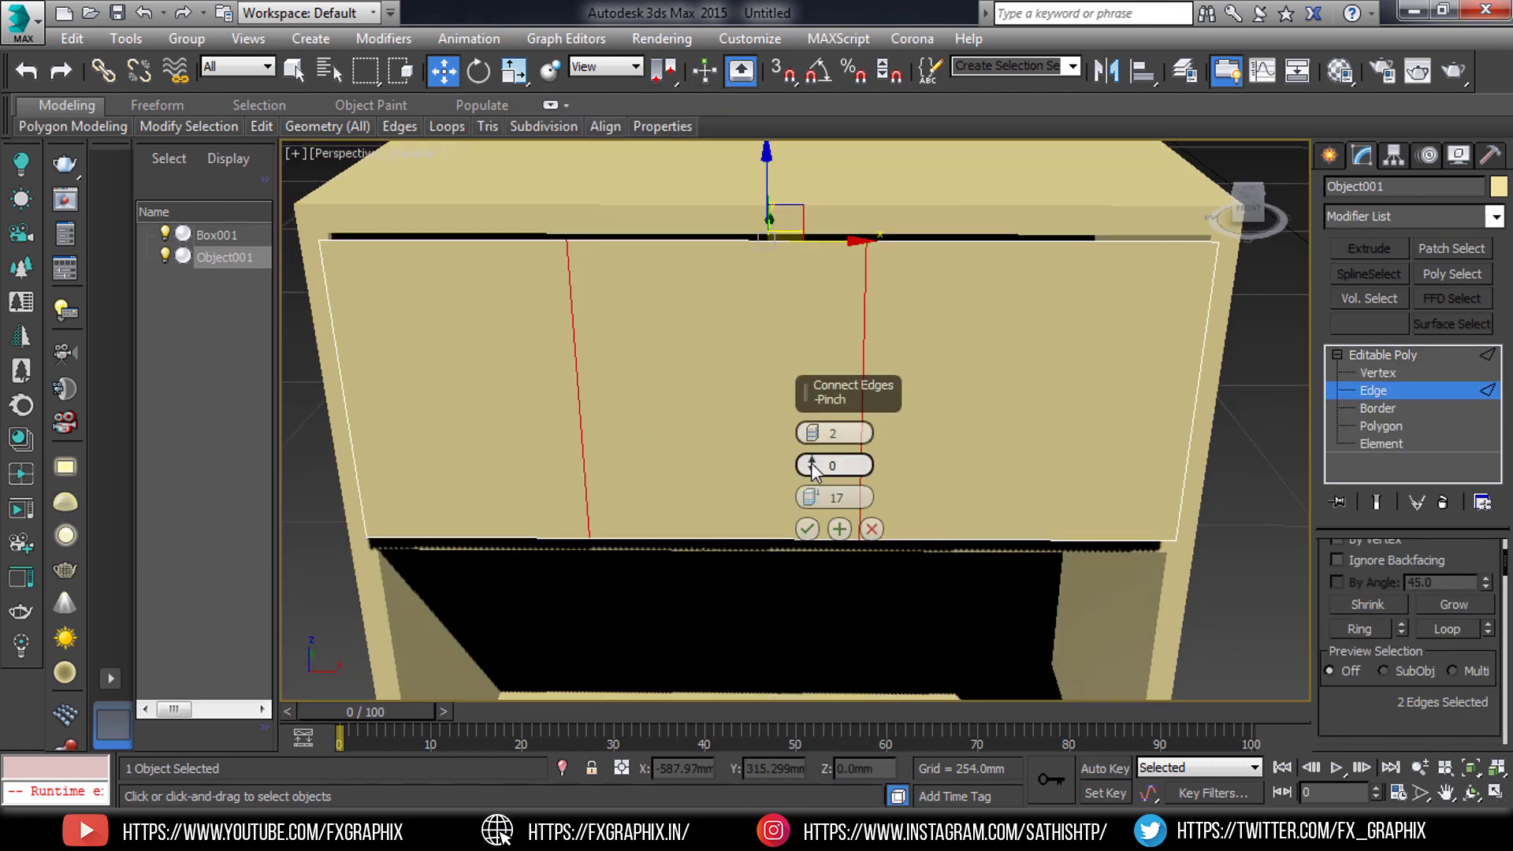
drag(812, 433, 813, 426)
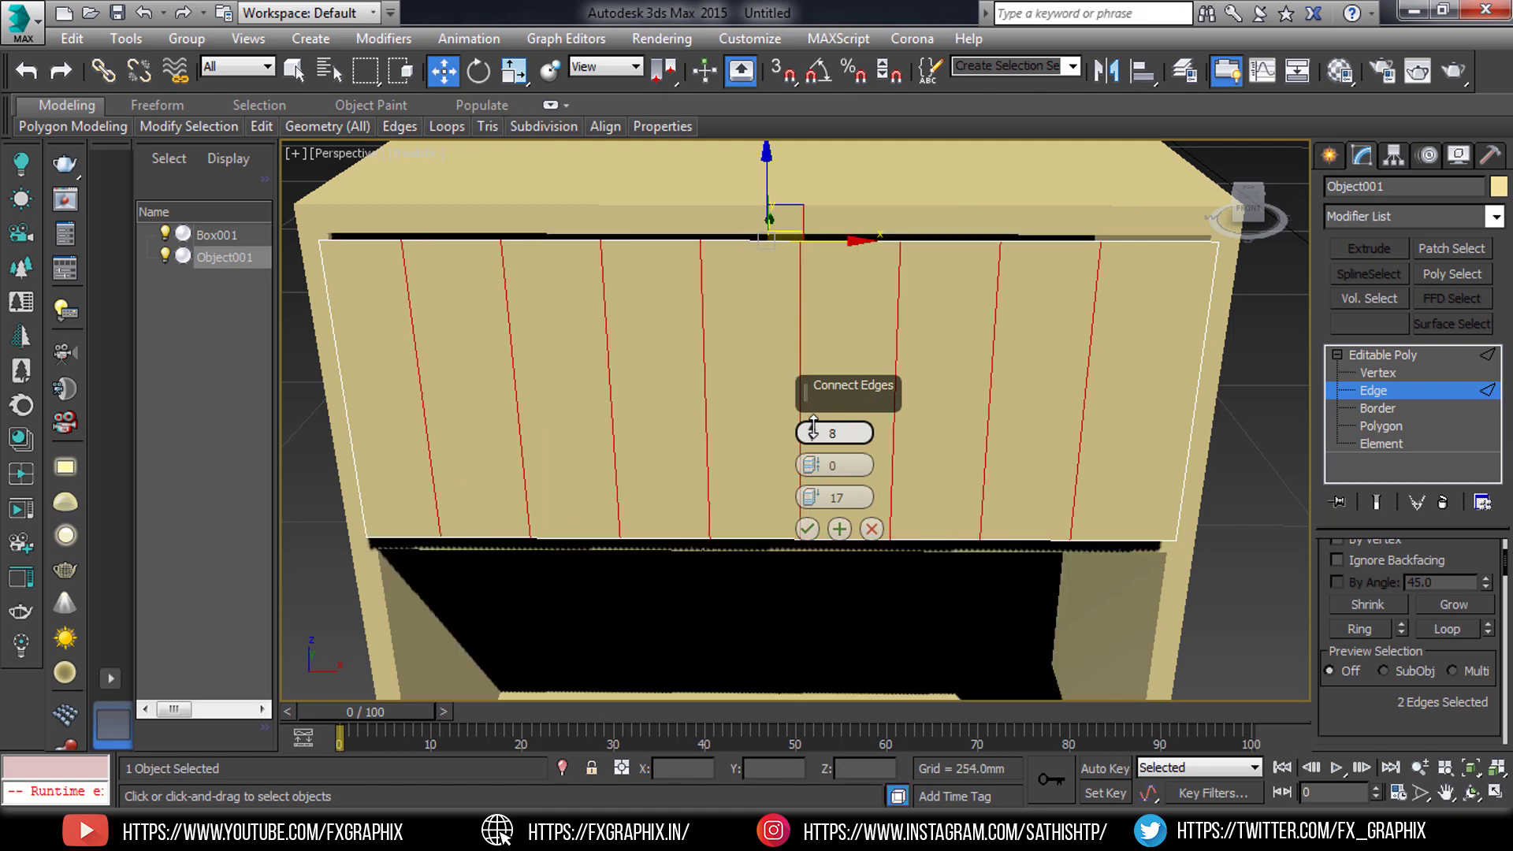
click(806, 528)
Step: Lower the two centre top vertices and scale their neighbours inward into a V-notch
alt+middle_drag(792, 347, 809, 382)
key(1)
click(694, 277)
ctrl+click(792, 277)
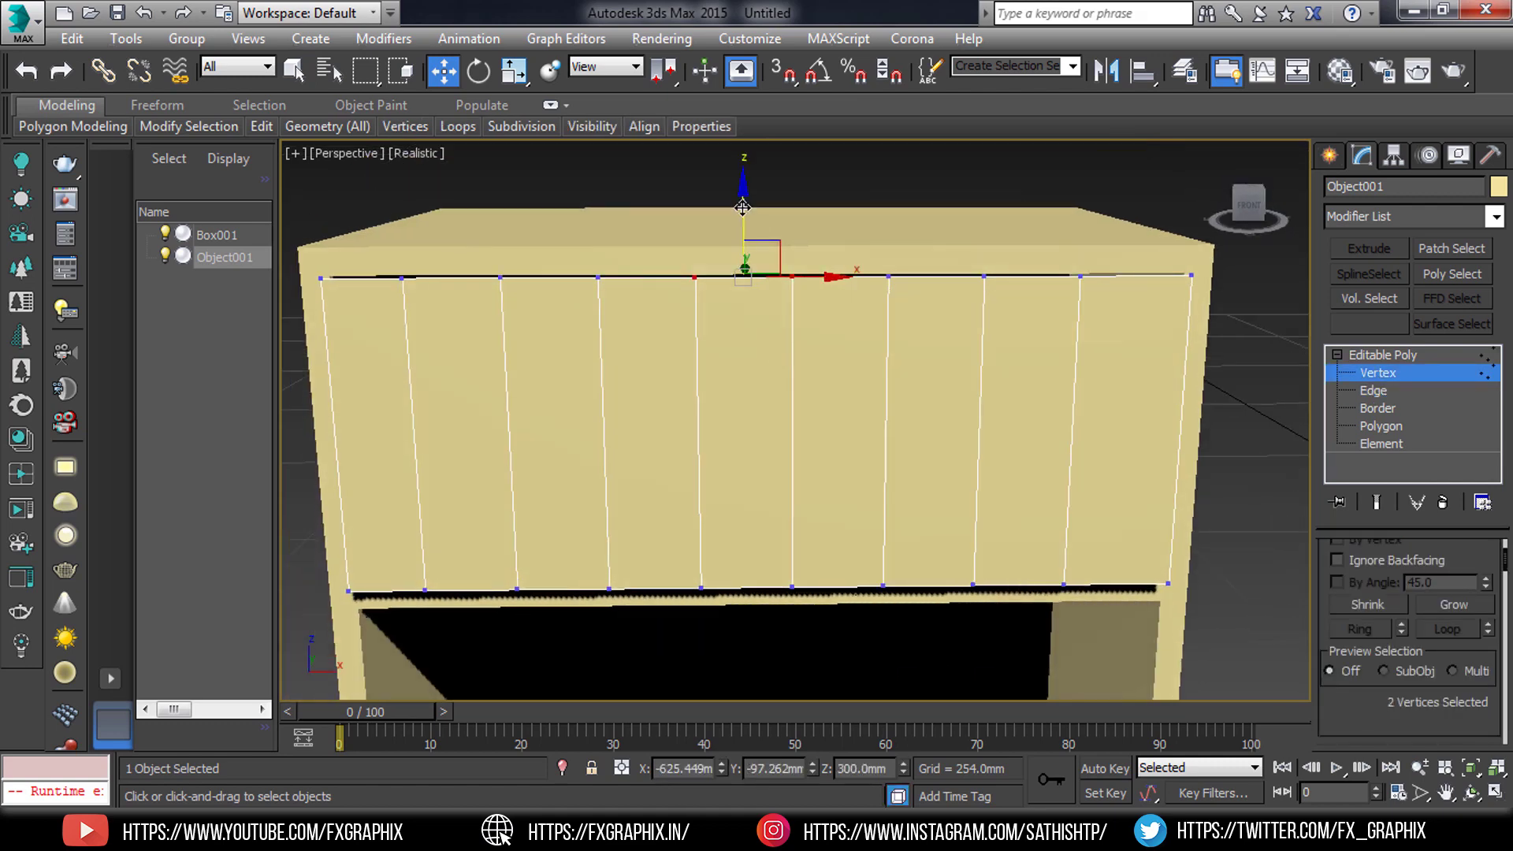
alt+middle_drag(745, 238, 630, 292)
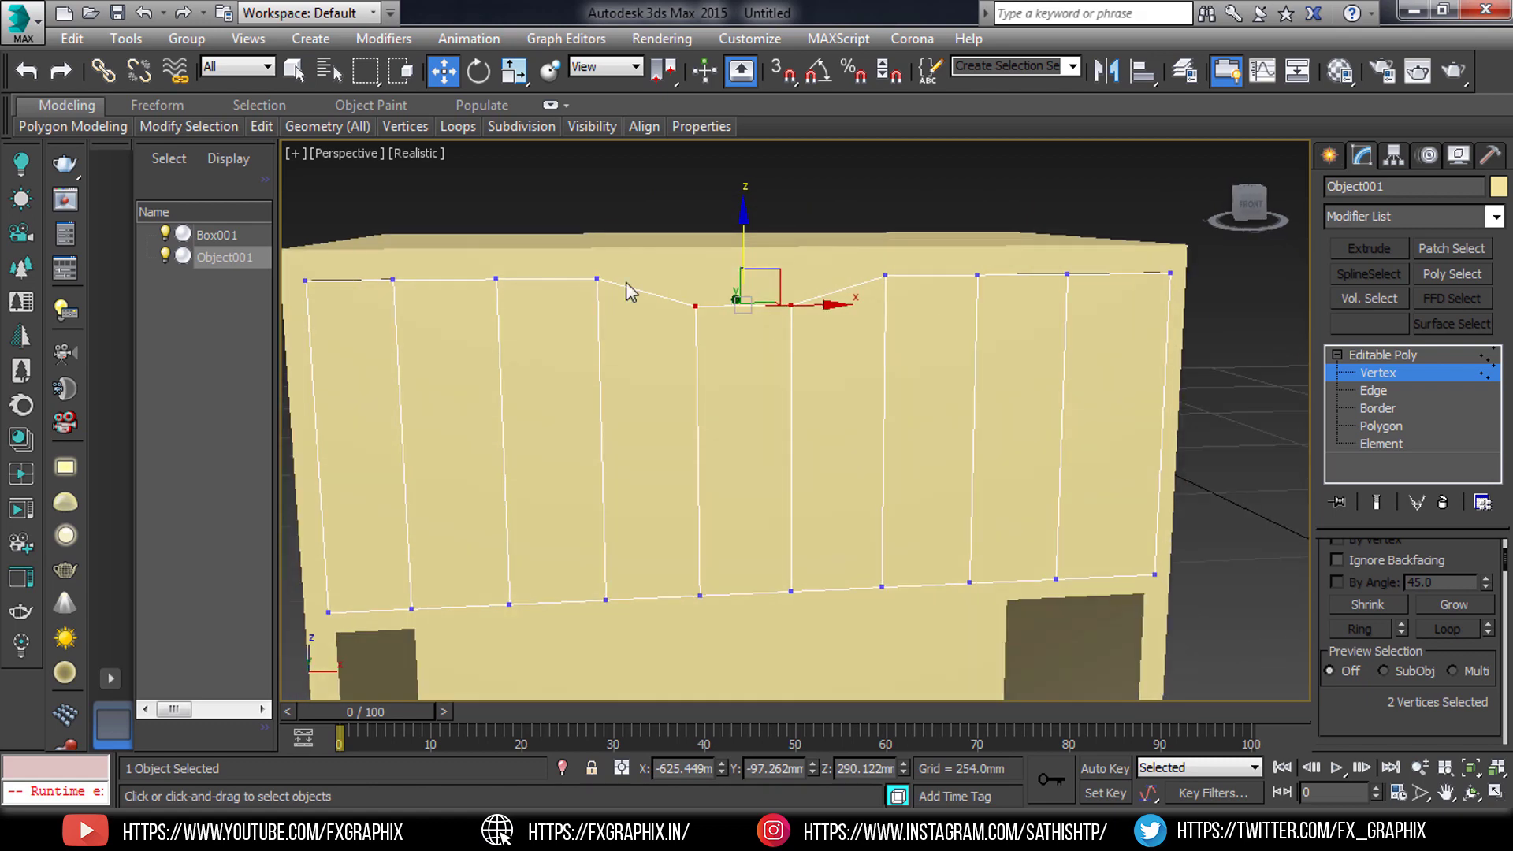
drag(584, 254, 630, 619)
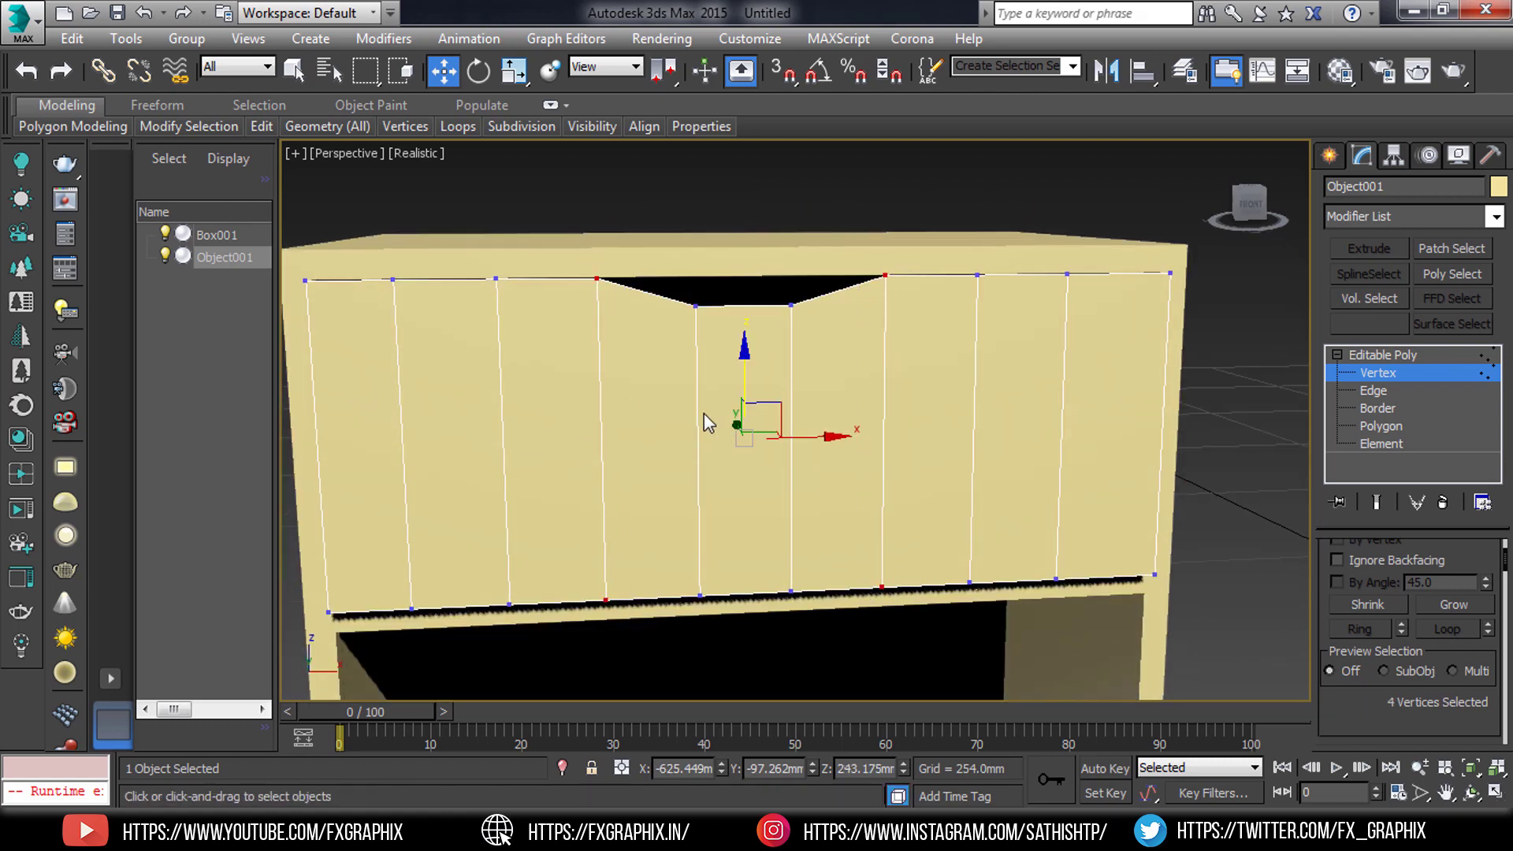
key(r)
drag(702, 413, 705, 434)
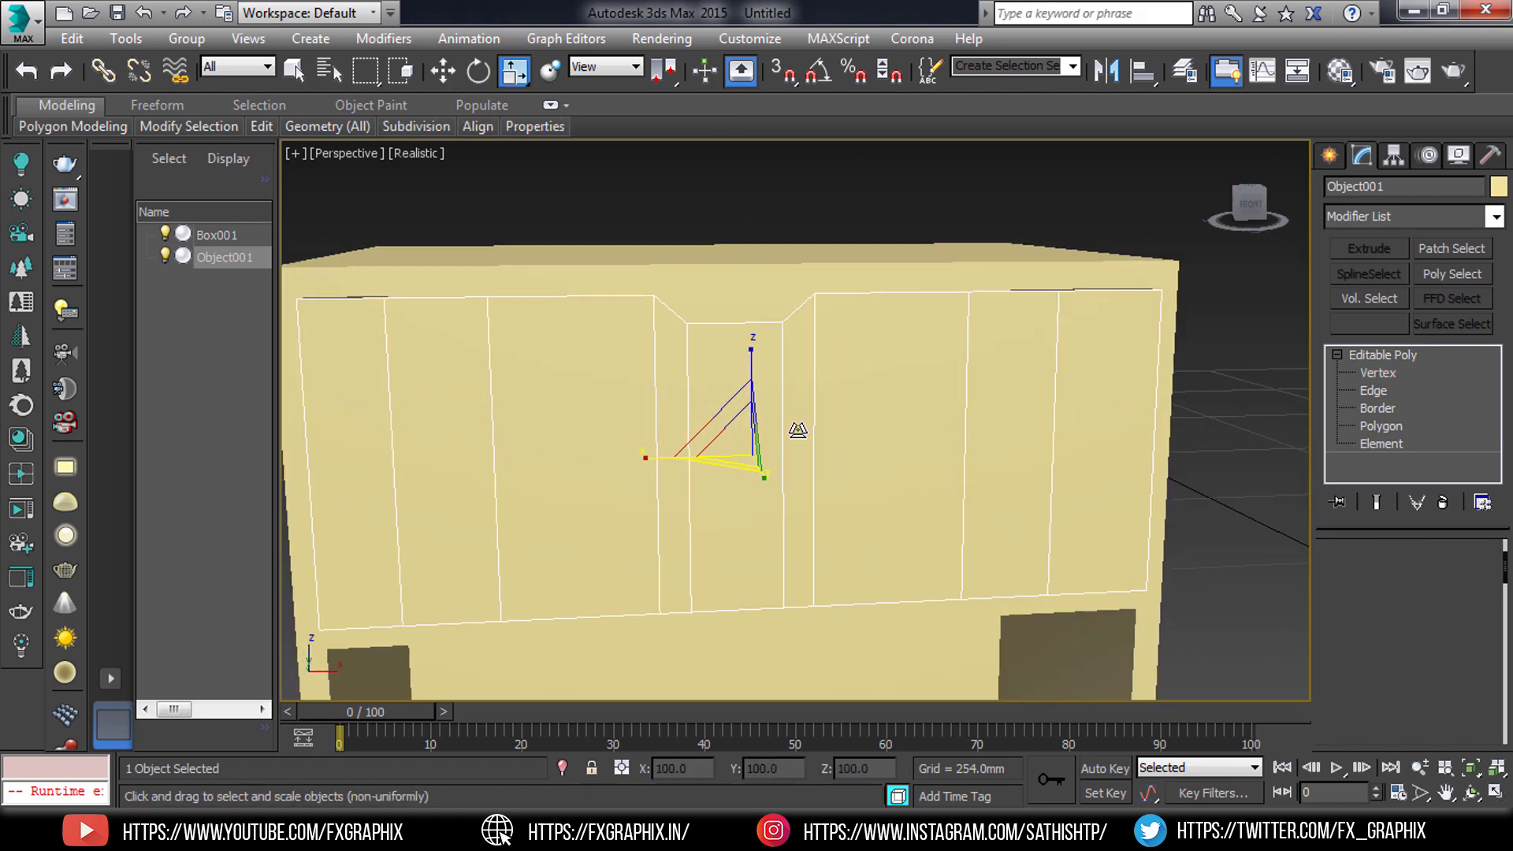
alt+middle_drag(716, 435, 1067, 310)
Step: Add a Shell modifier with a 10 mm Inner Amount to the drawer panel
click(1494, 216)
key(s)
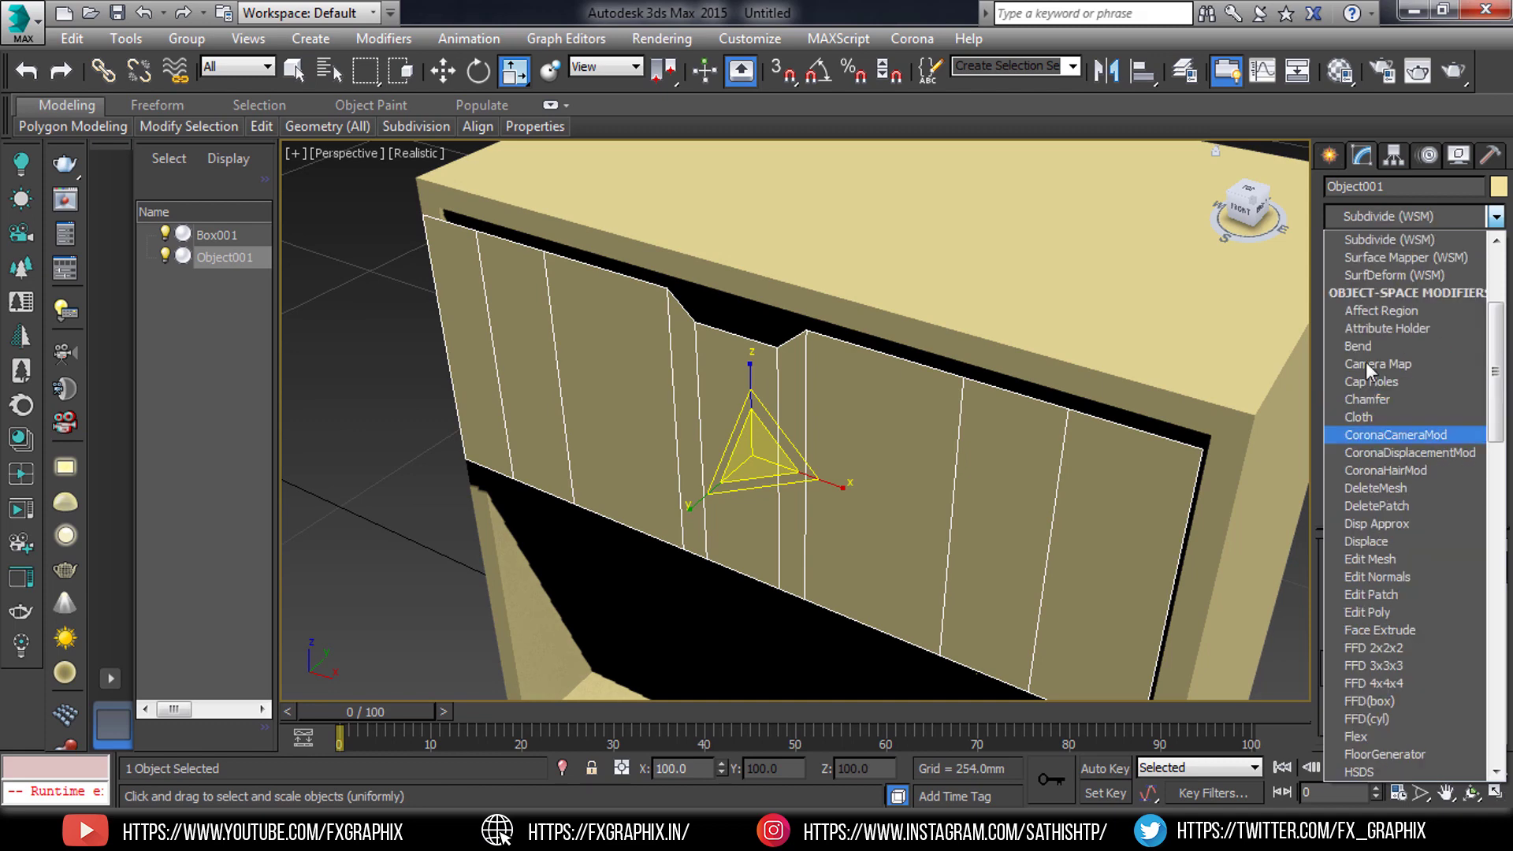
click(1337, 294)
key(Return)
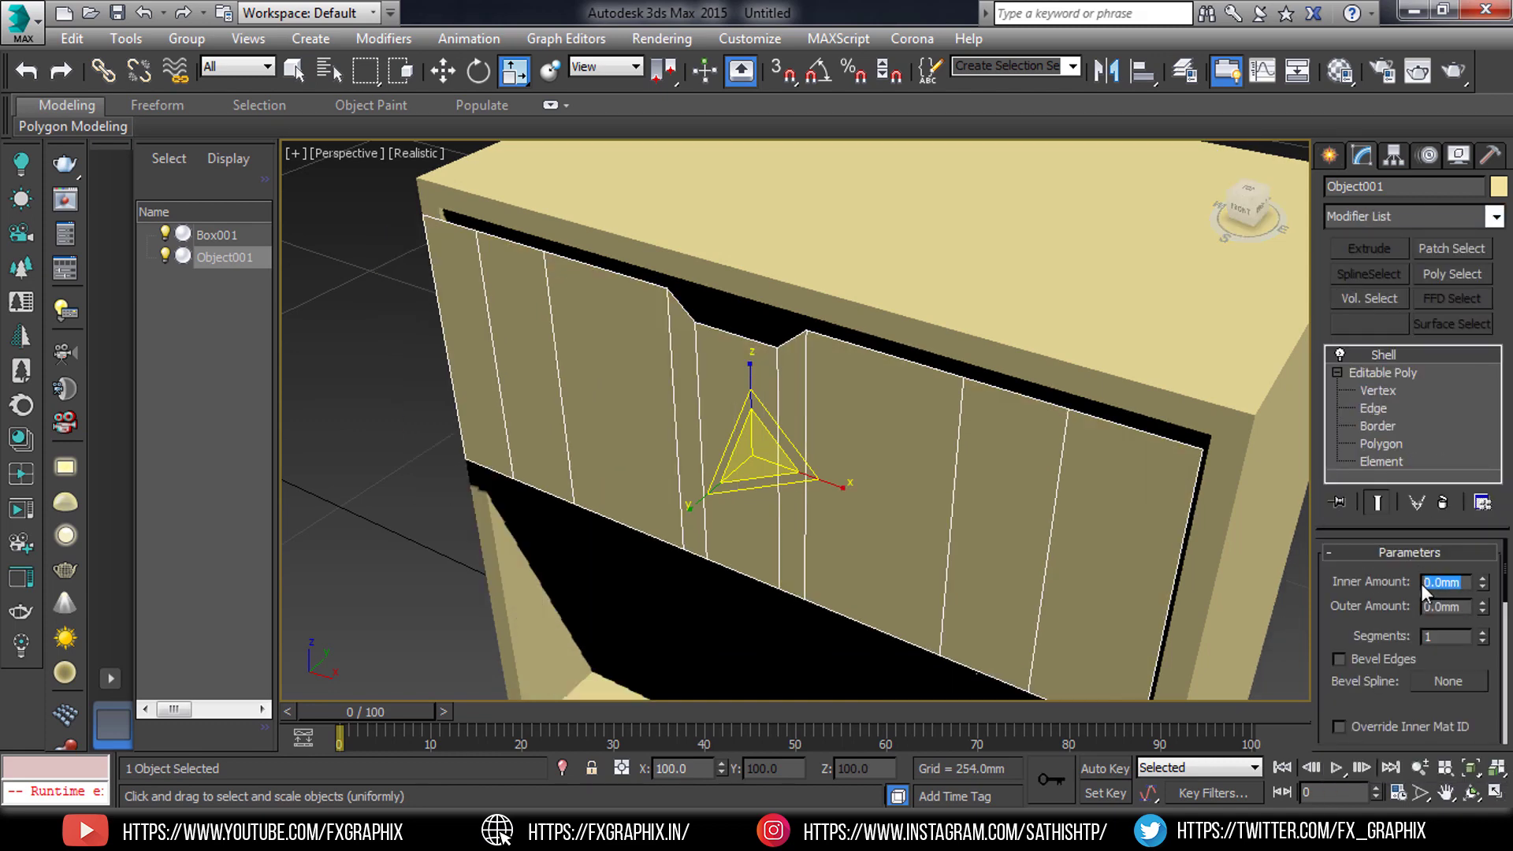
text(10)
mouse_move(972, 442)
alt+middle_down()
mouse_move(820, 422)
mouse_move(851, 451)
mouse_move(1369, 280)
alt+middle_up()
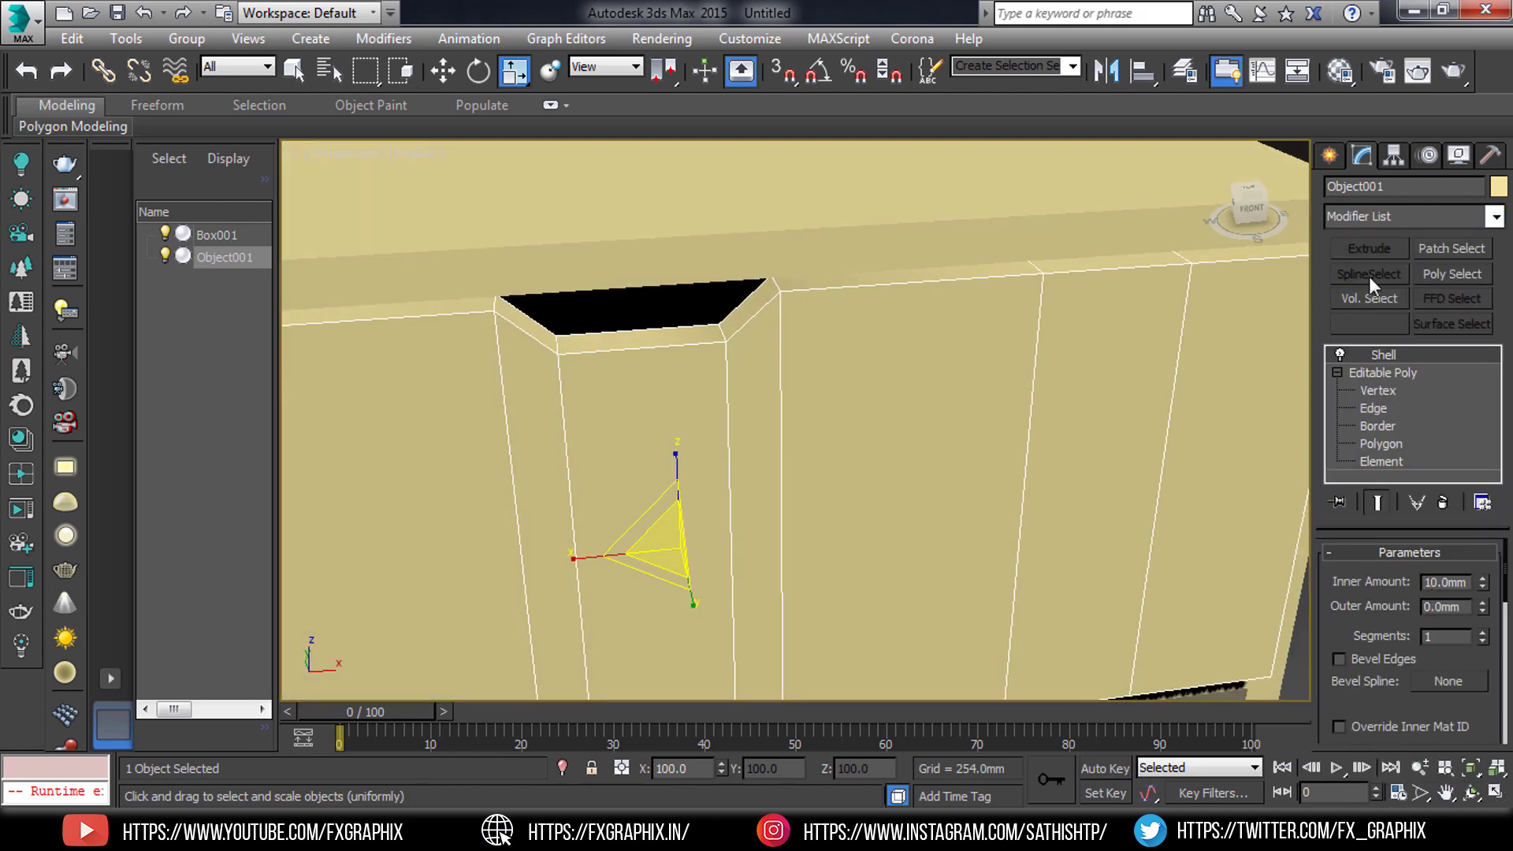
Step: Add a TurboSmooth modifier on top, then return to the Editable Poly level
click(1376, 221)
click(1419, 453)
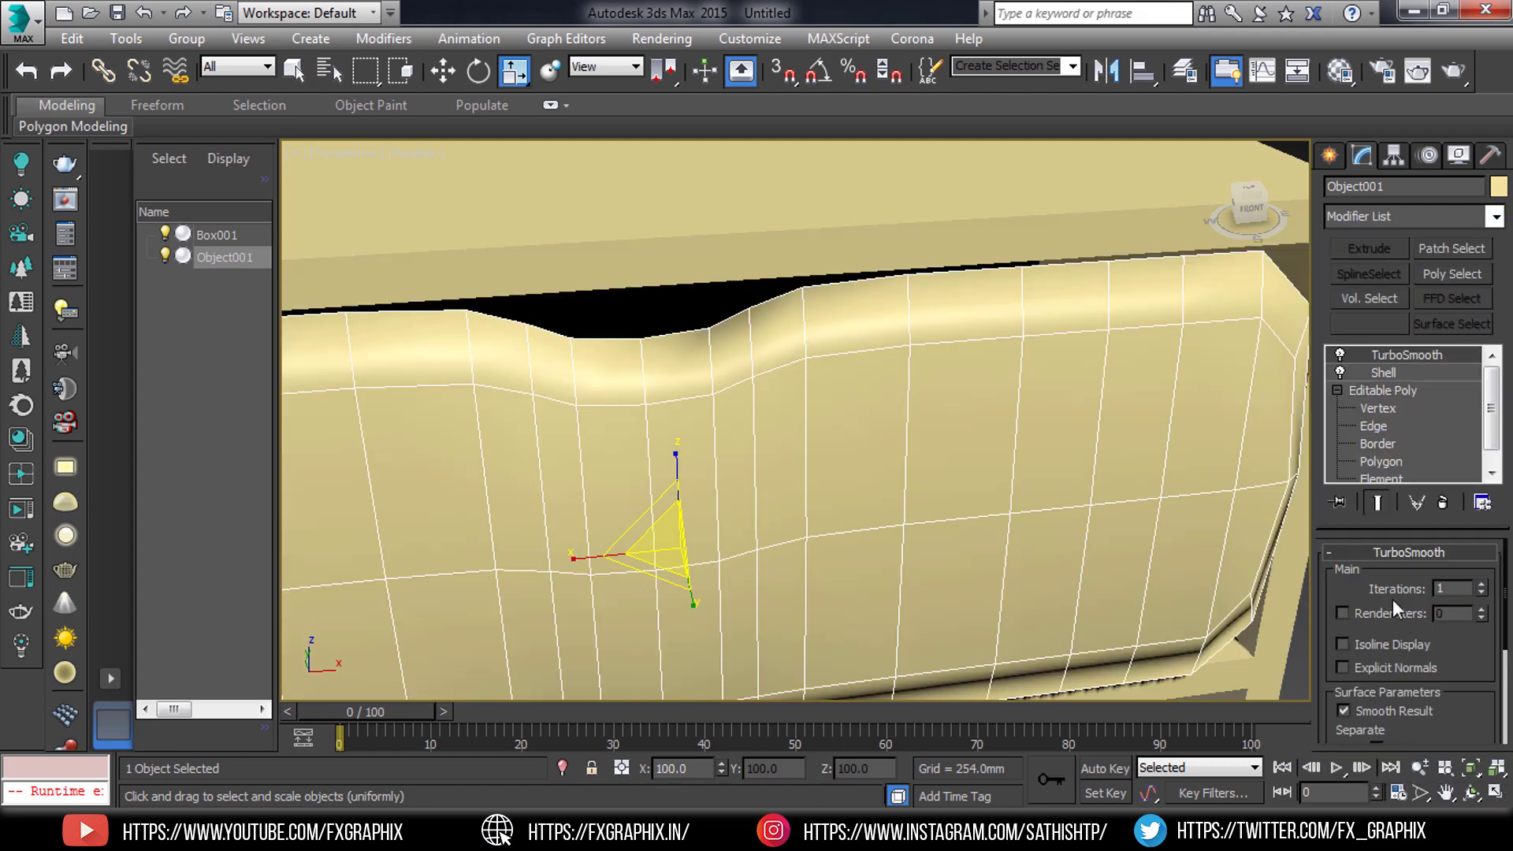
scroll(985, 500, down, 3)
click(1383, 390)
Step: Show the smoothed end result and select the panel's top-row and corner vertices
click(1377, 501)
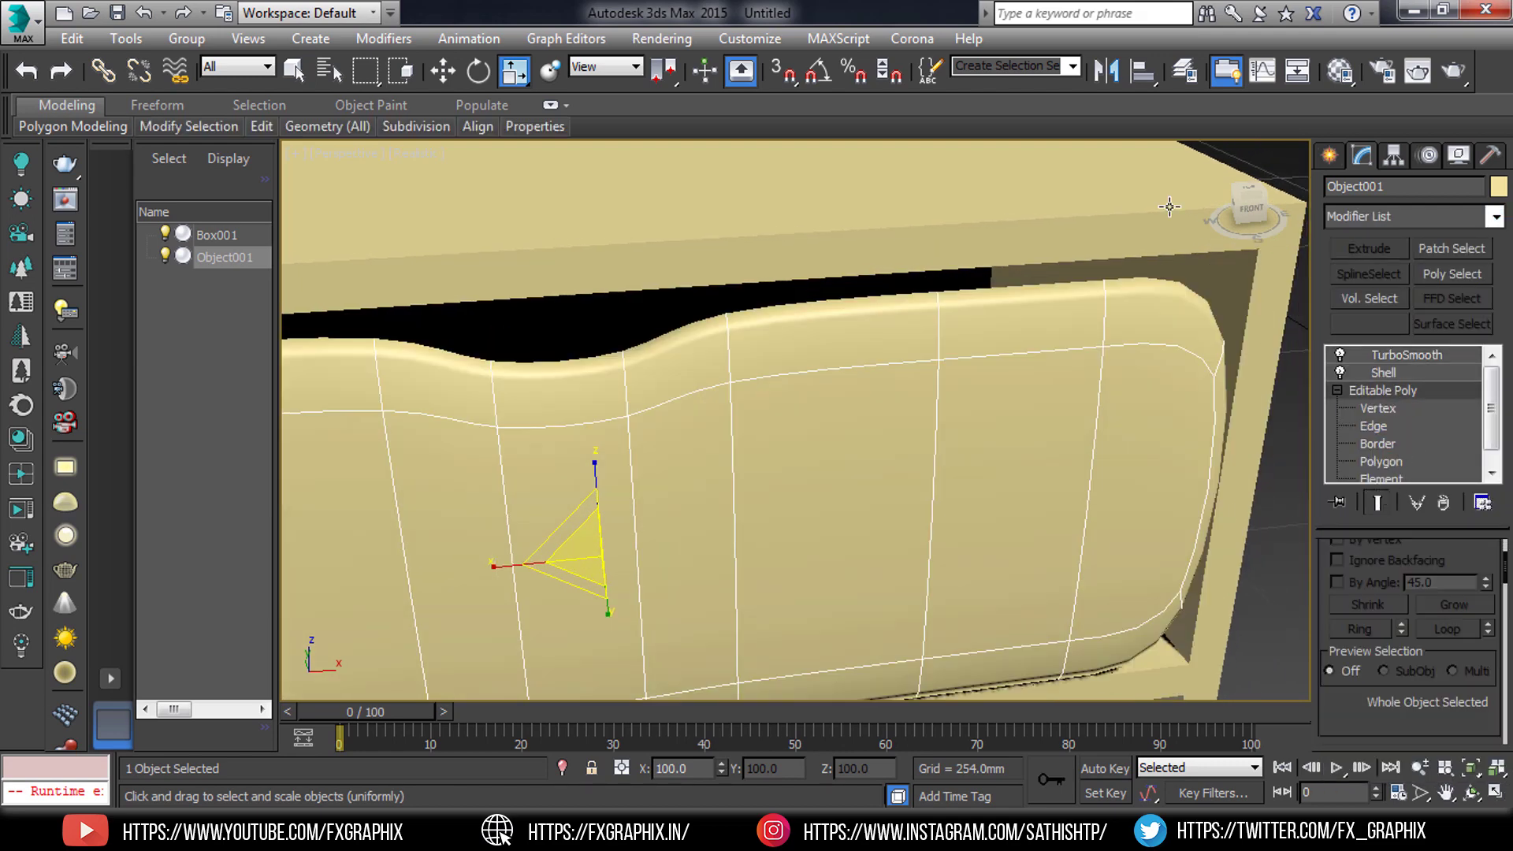
click(262, 128)
click(1377, 408)
click(1272, 259)
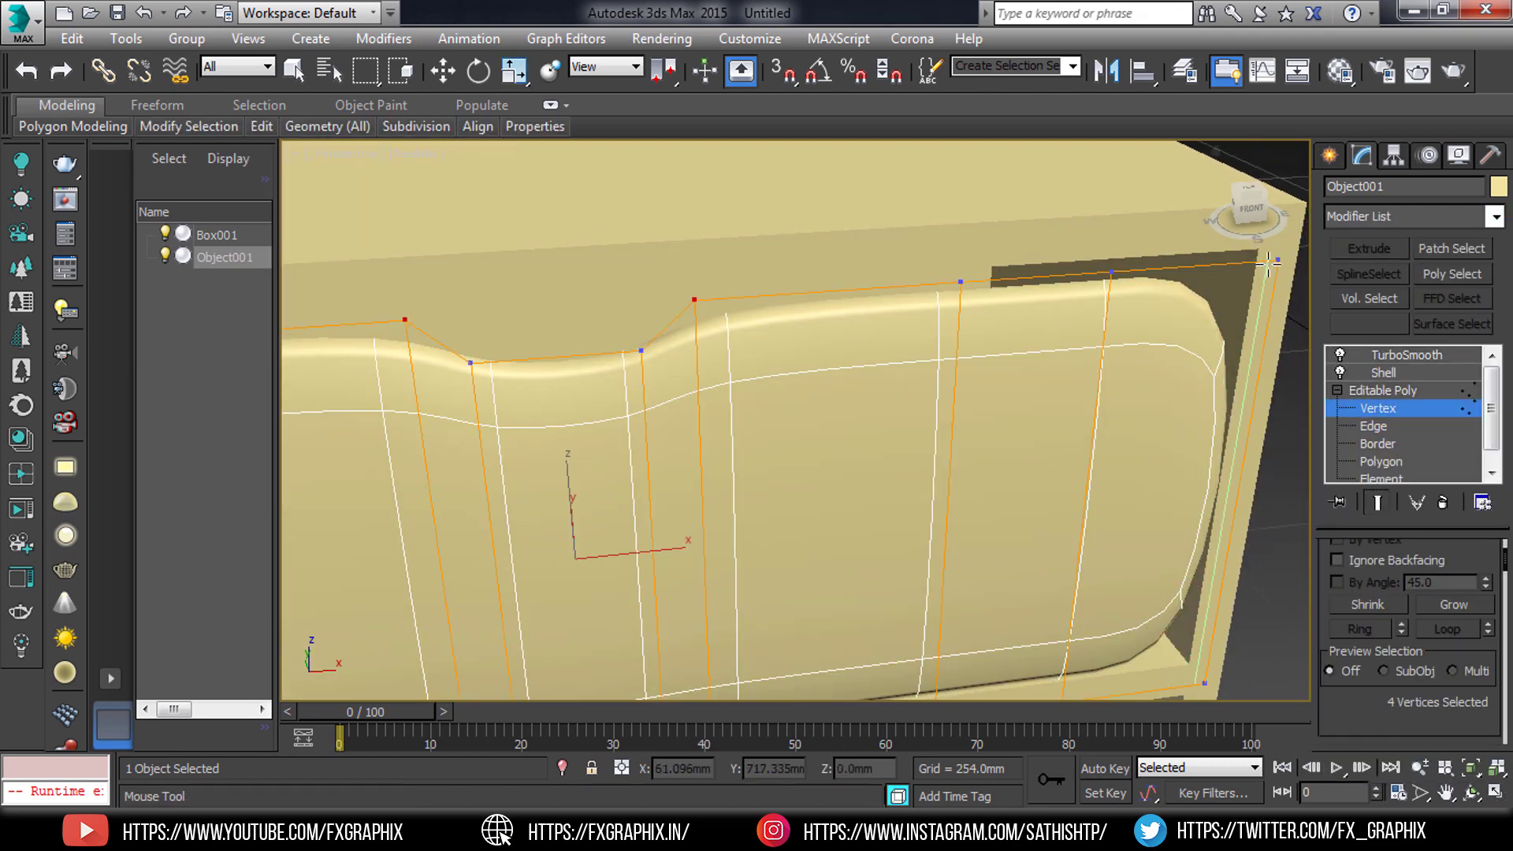
drag(1273, 260, 283, 370)
scroll(439, 371, down, 3)
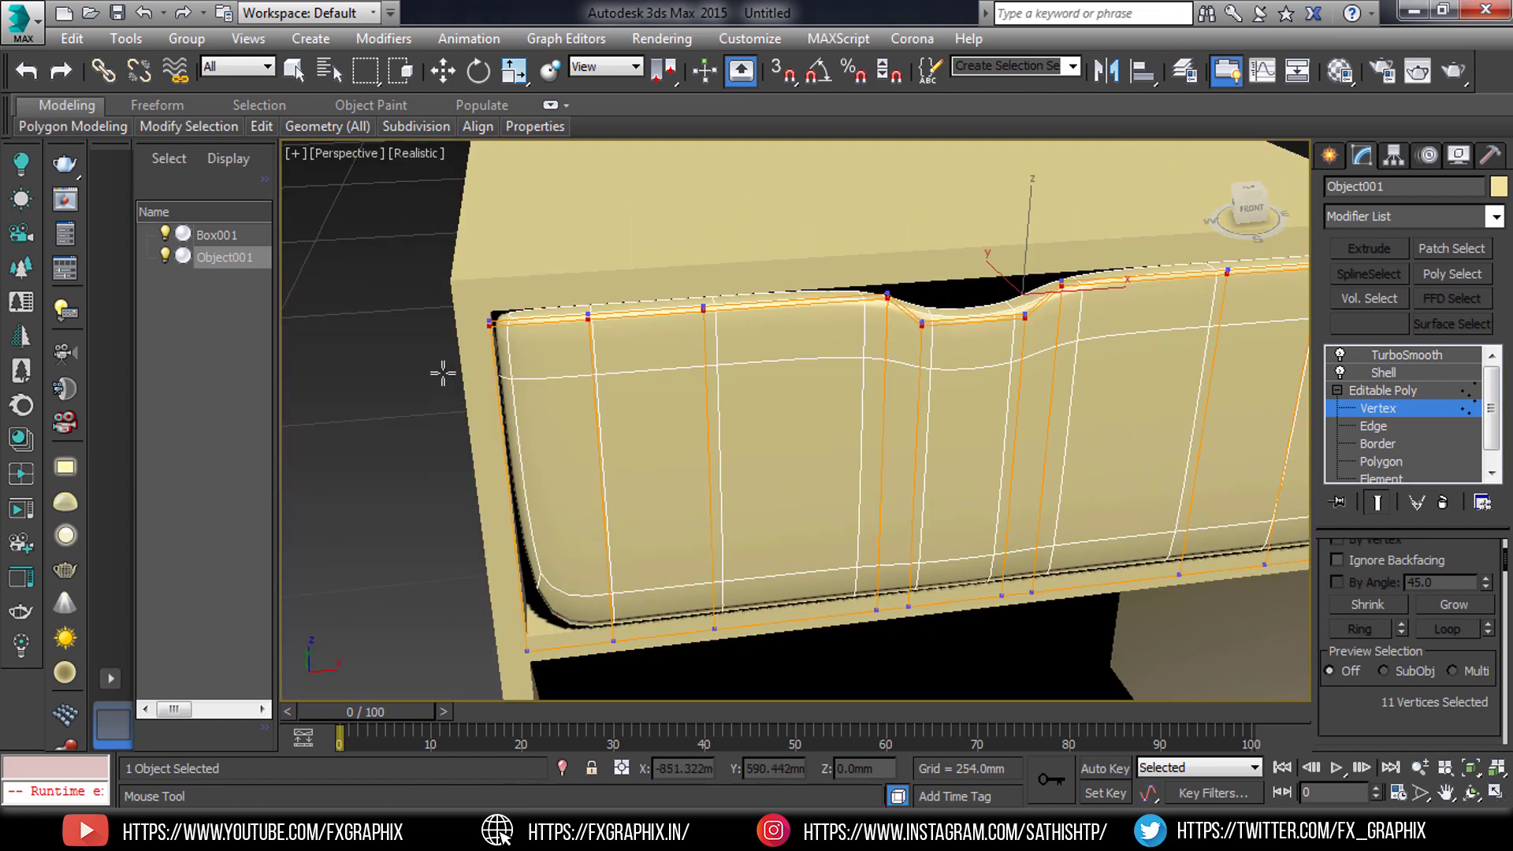
scroll(439, 371, up, 3)
drag(630, 370, 685, 693)
alt+middle_drag(685, 693, 635, 476)
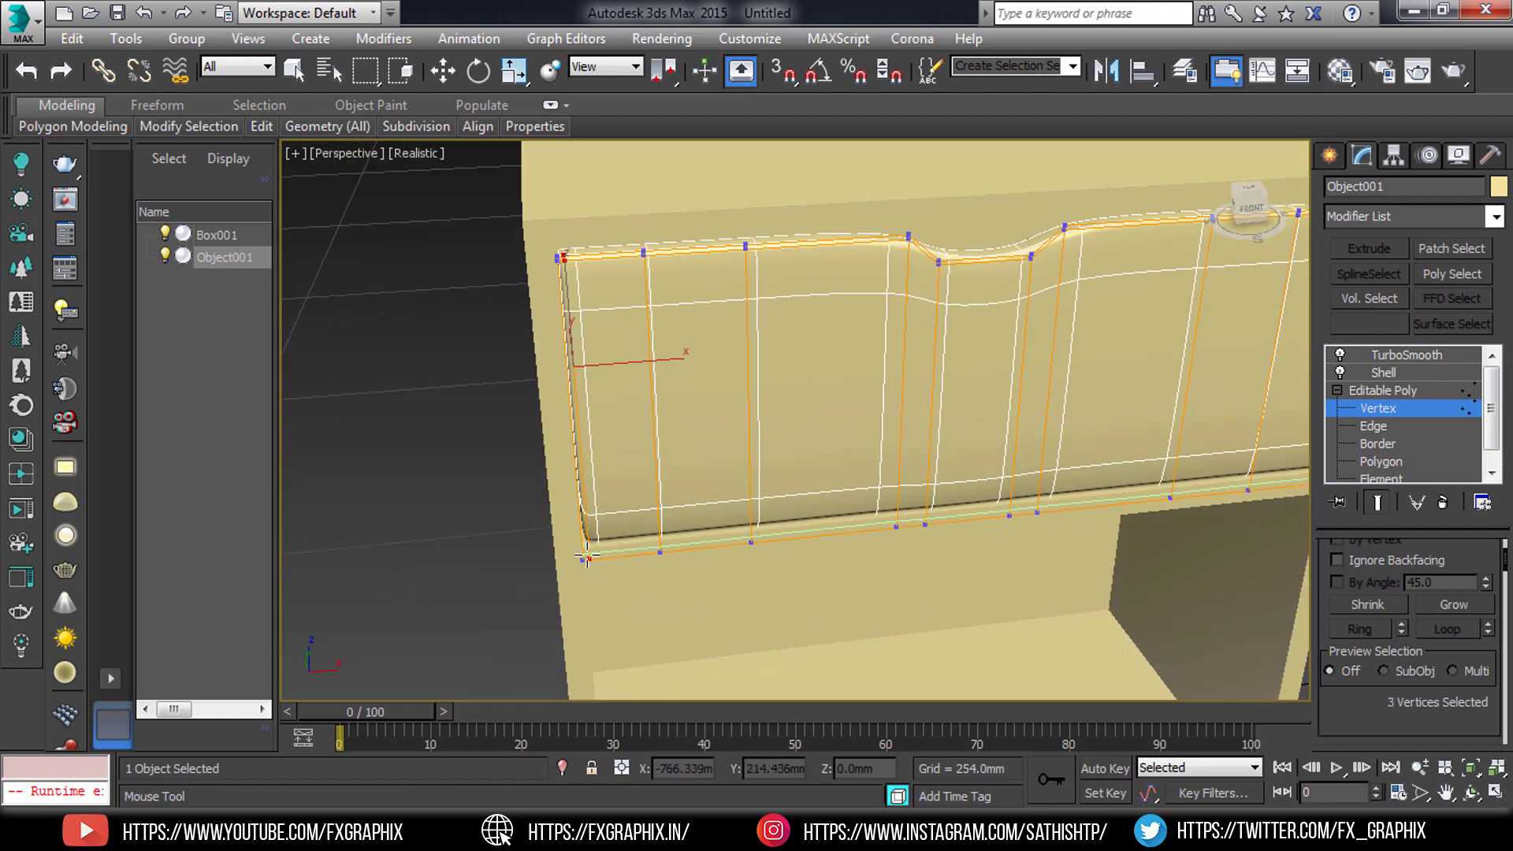
ctrl+drag(587, 559, 1292, 504)
mouse_move(1292, 504)
alt+middle_down()
mouse_move(676, 405)
mouse_move(788, 378)
alt+middle_up()
scroll(807, 380, up, 4)
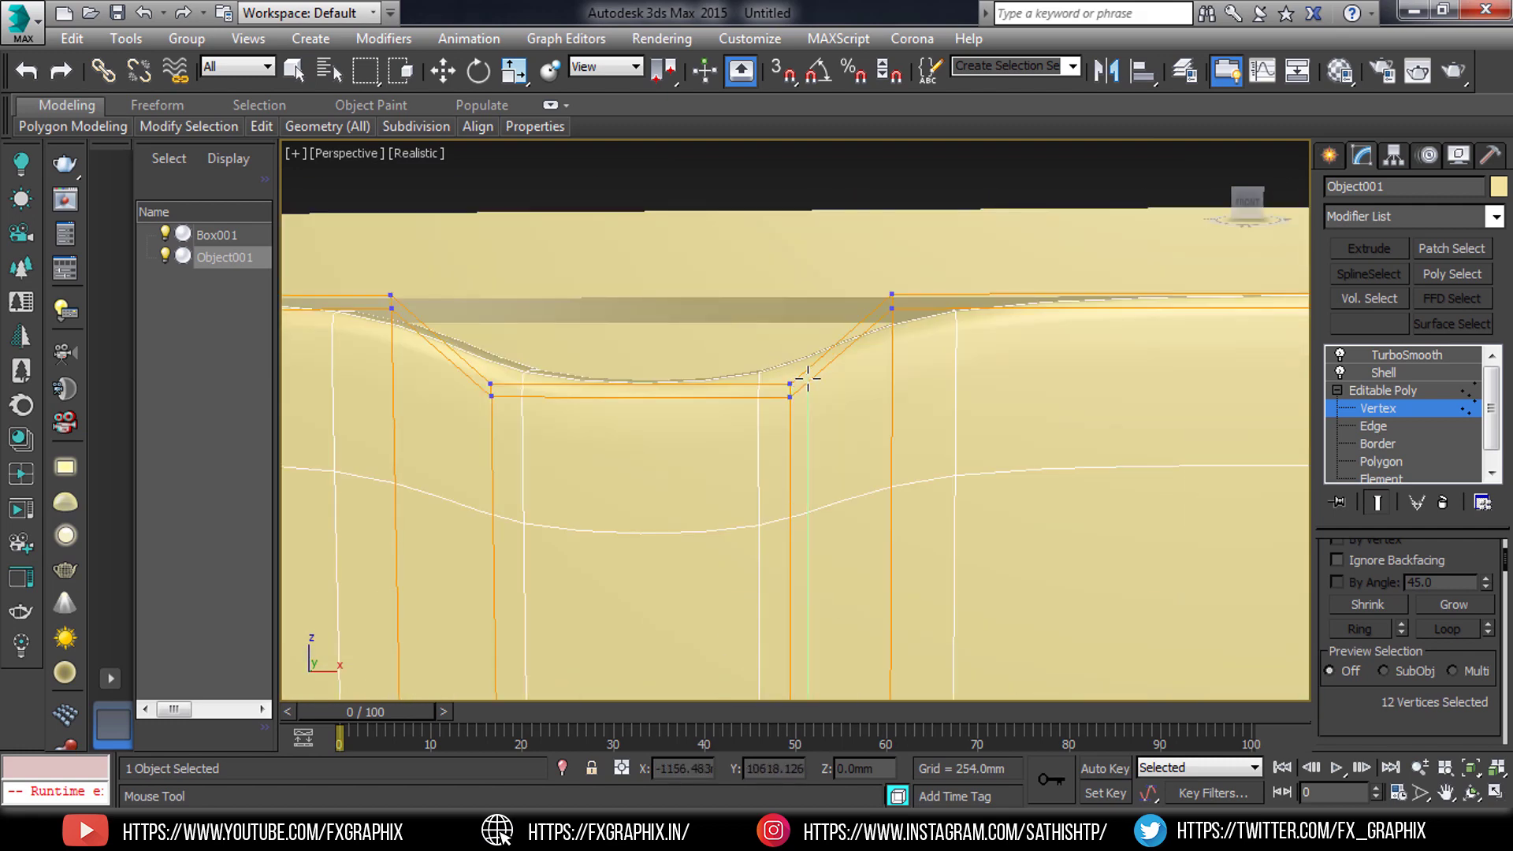
Step: Insert four edge loops on both sides of the finger notch
click(807, 379)
click(473, 370)
click(919, 363)
click(354, 355)
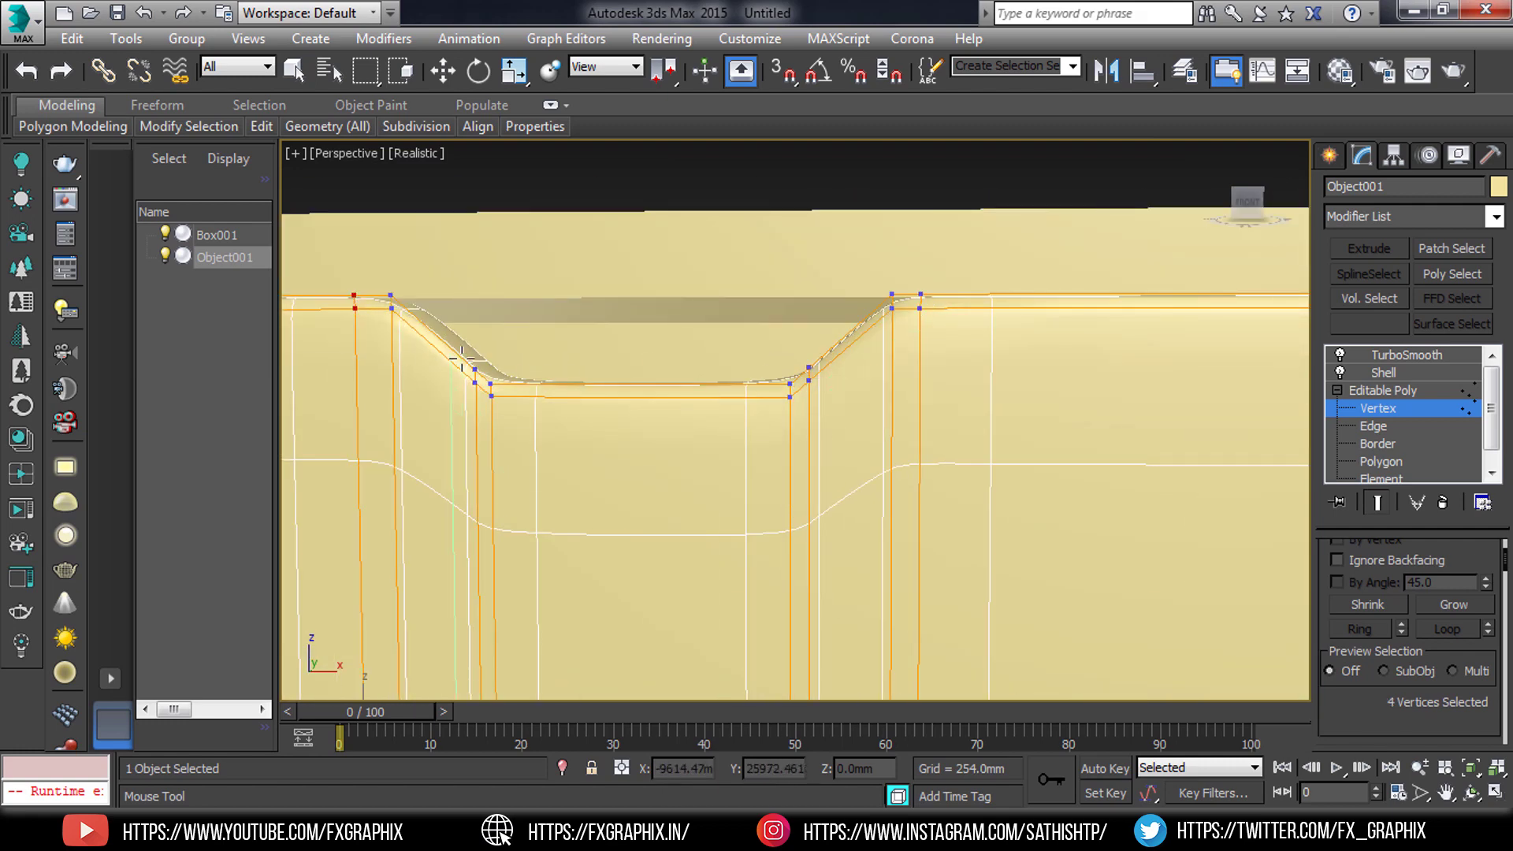
key(w)
scroll(709, 359, down, 3)
alt+middle_drag(709, 359, 717, 433)
Step: Reduce the Shell Inner Amount to 5 mm
click(1396, 370)
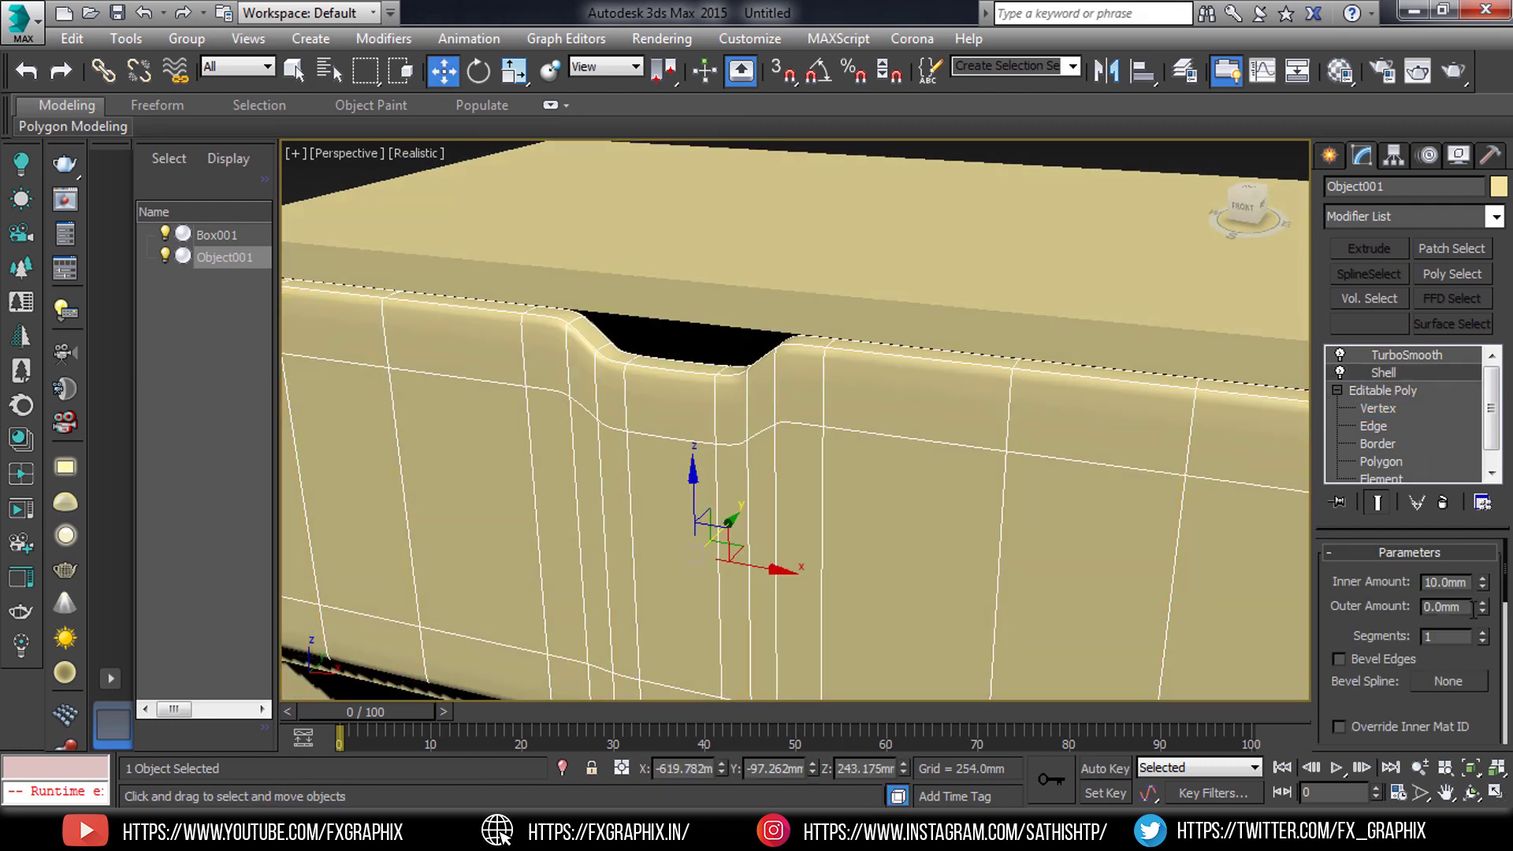
text(5)
key(Return)
mouse_move(756, 472)
alt+middle_down()
mouse_move(781, 500)
mouse_move(796, 473)
alt+middle_up()
scroll(796, 472, down, 3)
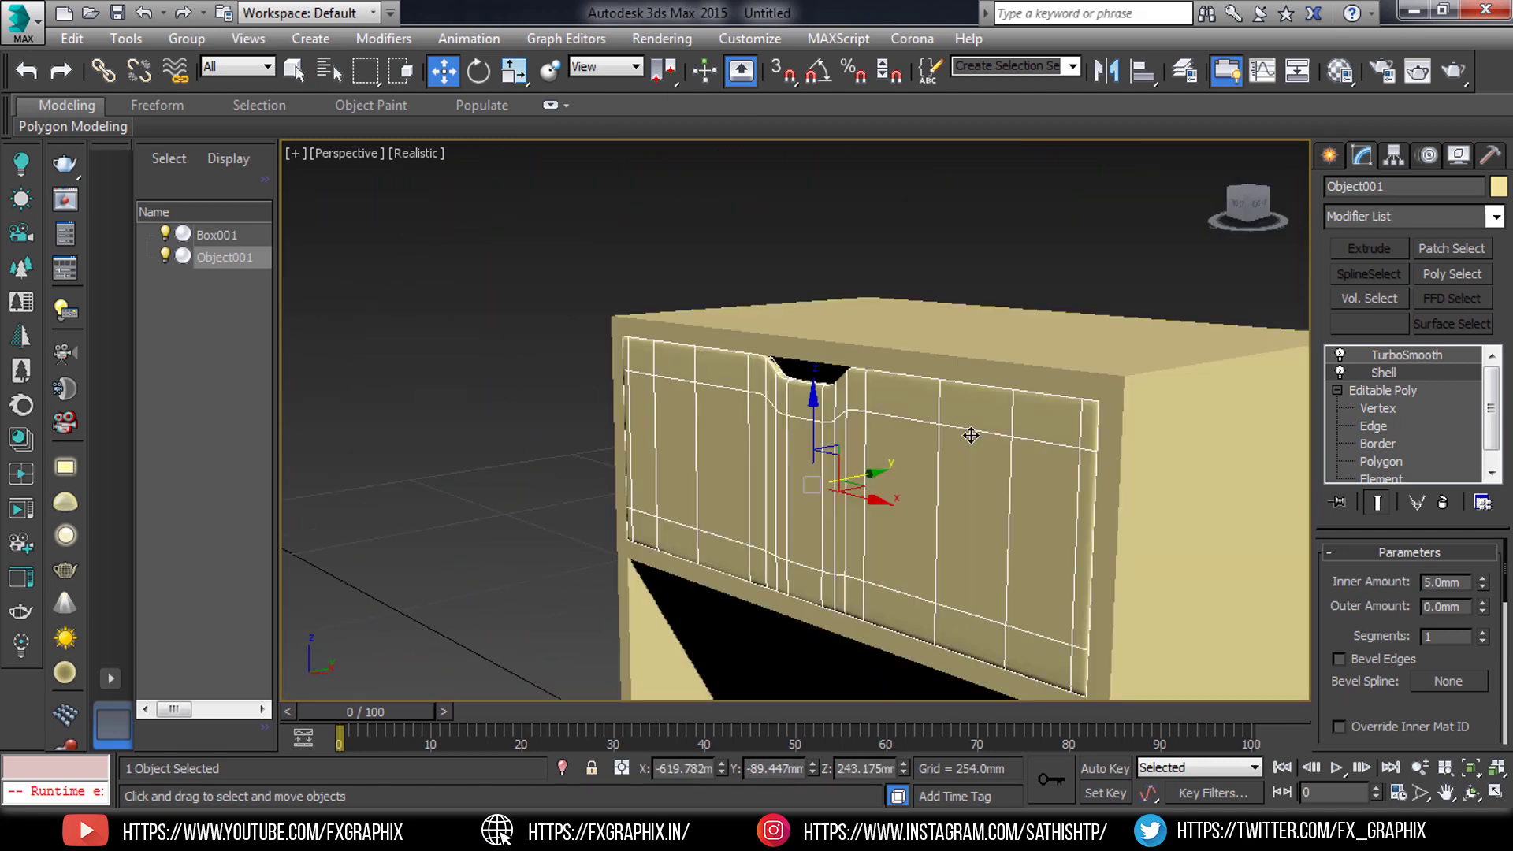
Step: Select the cabinet body Box001 and pick one of its edges
click(1256, 388)
click(1337, 356)
click(1372, 390)
Step: Add the remaining drawer-opening and cabinet-front edges to the outer-edge selection
alt+middle_drag(1148, 388, 1004, 379)
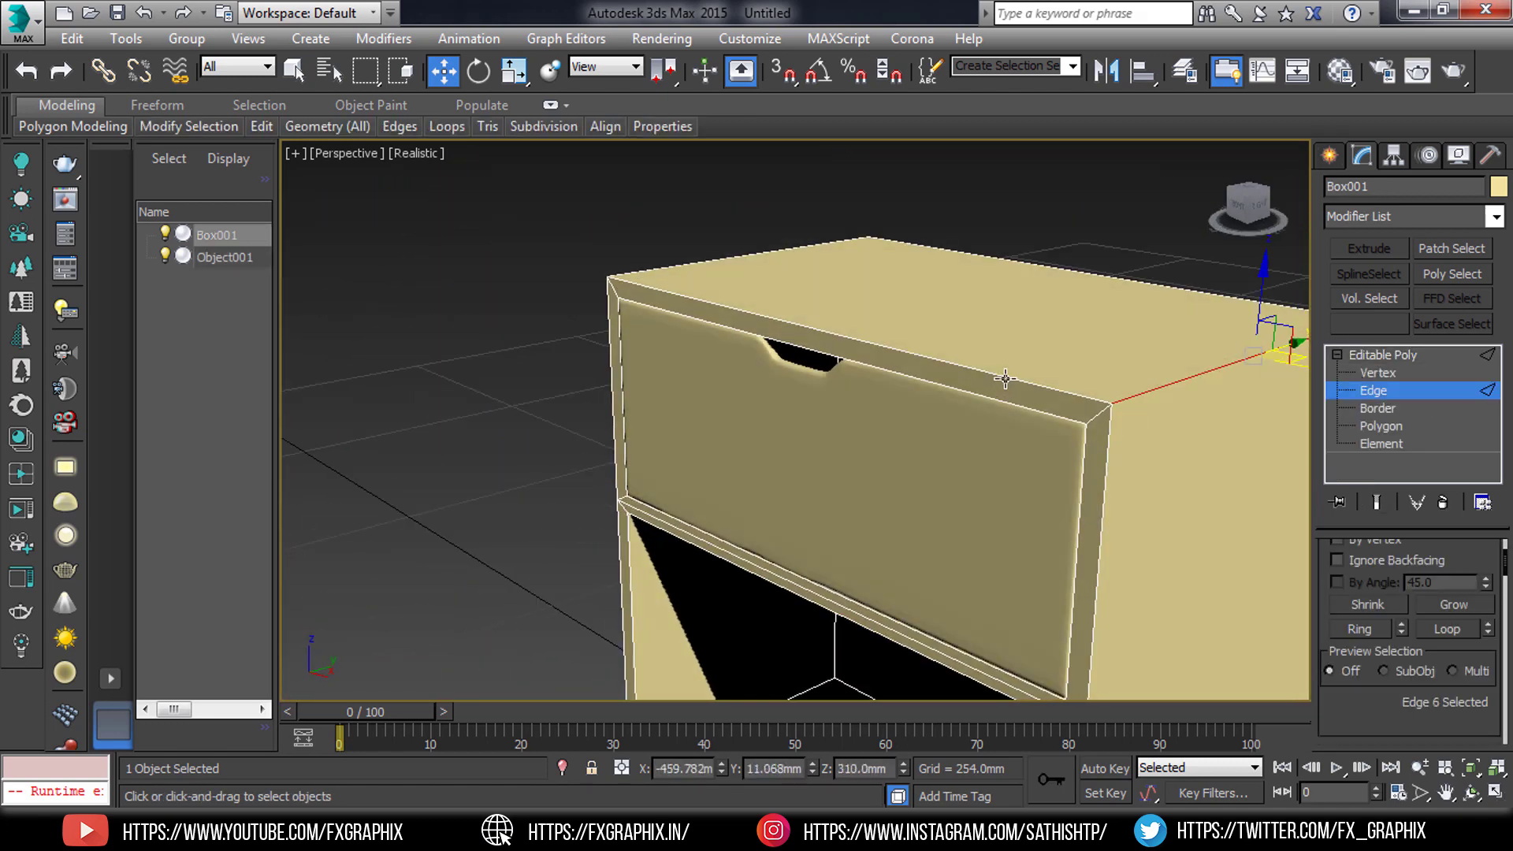
mouse_move(1103, 510)
alt+middle_down()
mouse_move(777, 523)
mouse_move(969, 539)
mouse_move(1087, 449)
mouse_move(686, 499)
alt+middle_up()
scroll(969, 539, down, 2)
ctrl+click(479, 602)
mouse_move(479, 607)
alt+middle_down()
mouse_move(473, 473)
mouse_move(430, 323)
alt+middle_up()
ctrl+click(425, 311)
scroll(425, 311, up, 5)
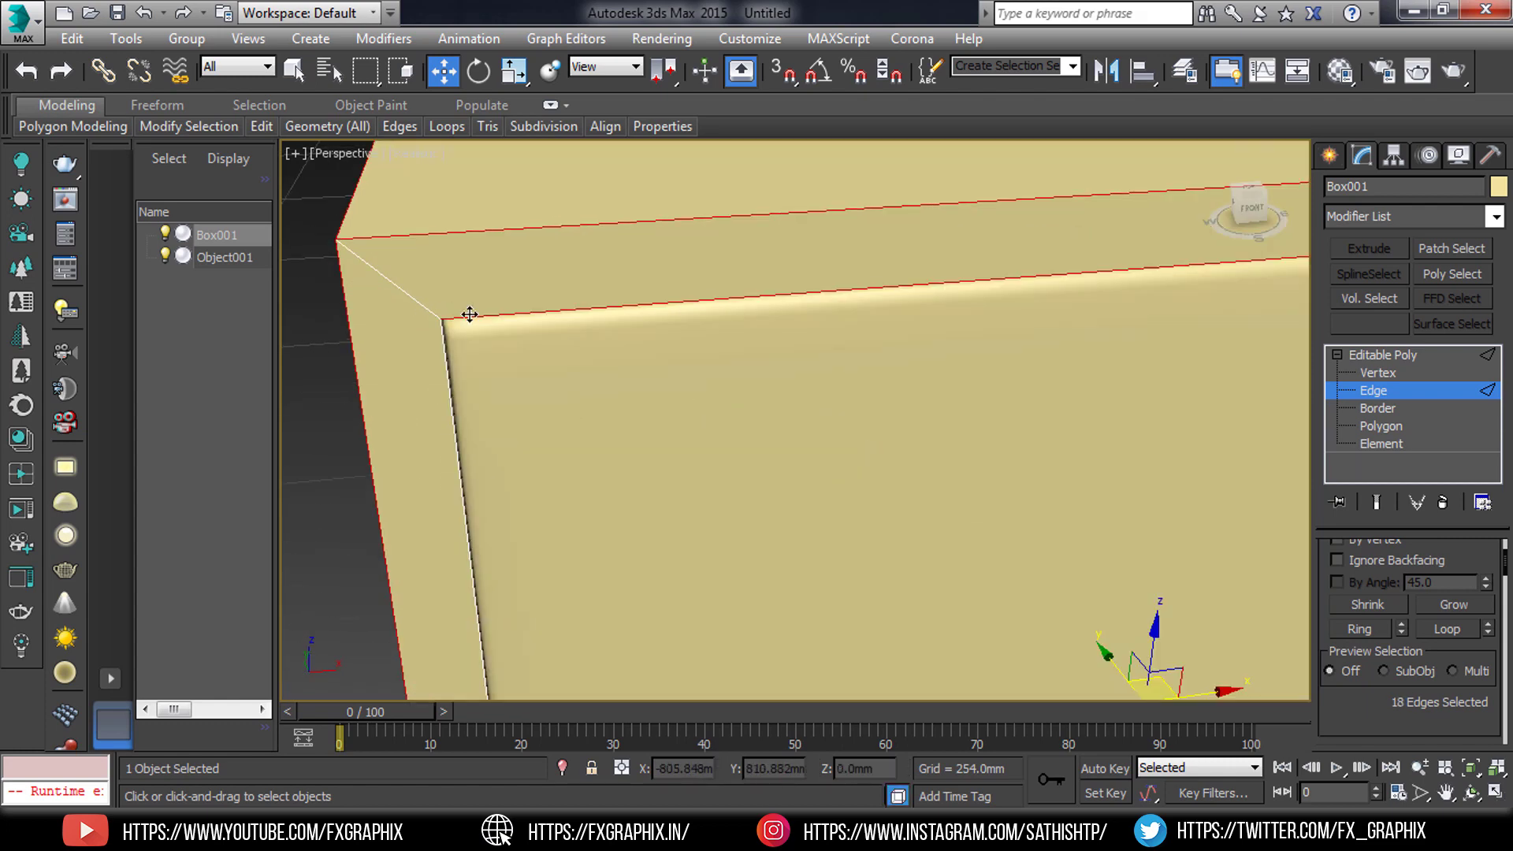
scroll(693, 439, down, 5)
scroll(985, 489, up, 5)
ctrl+click(986, 490)
scroll(889, 315, up, 3)
scroll(889, 315, down, 5)
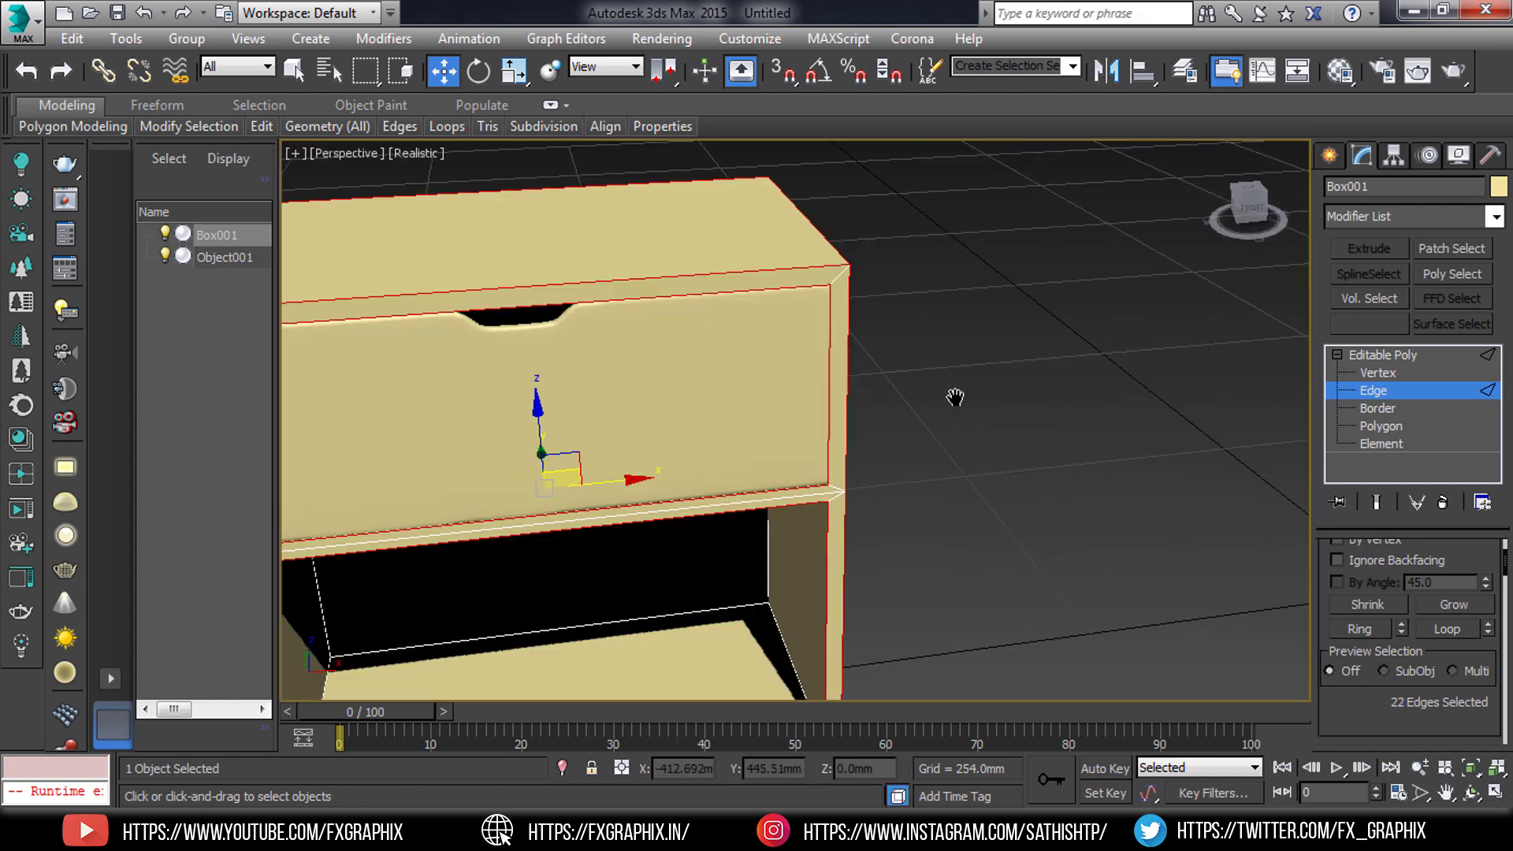
scroll(955, 398, up, 4)
Step: Chamfer the 22 selected edges with Amount 1.0 mm and 4 segments
right_click(508, 484)
click(299, 513)
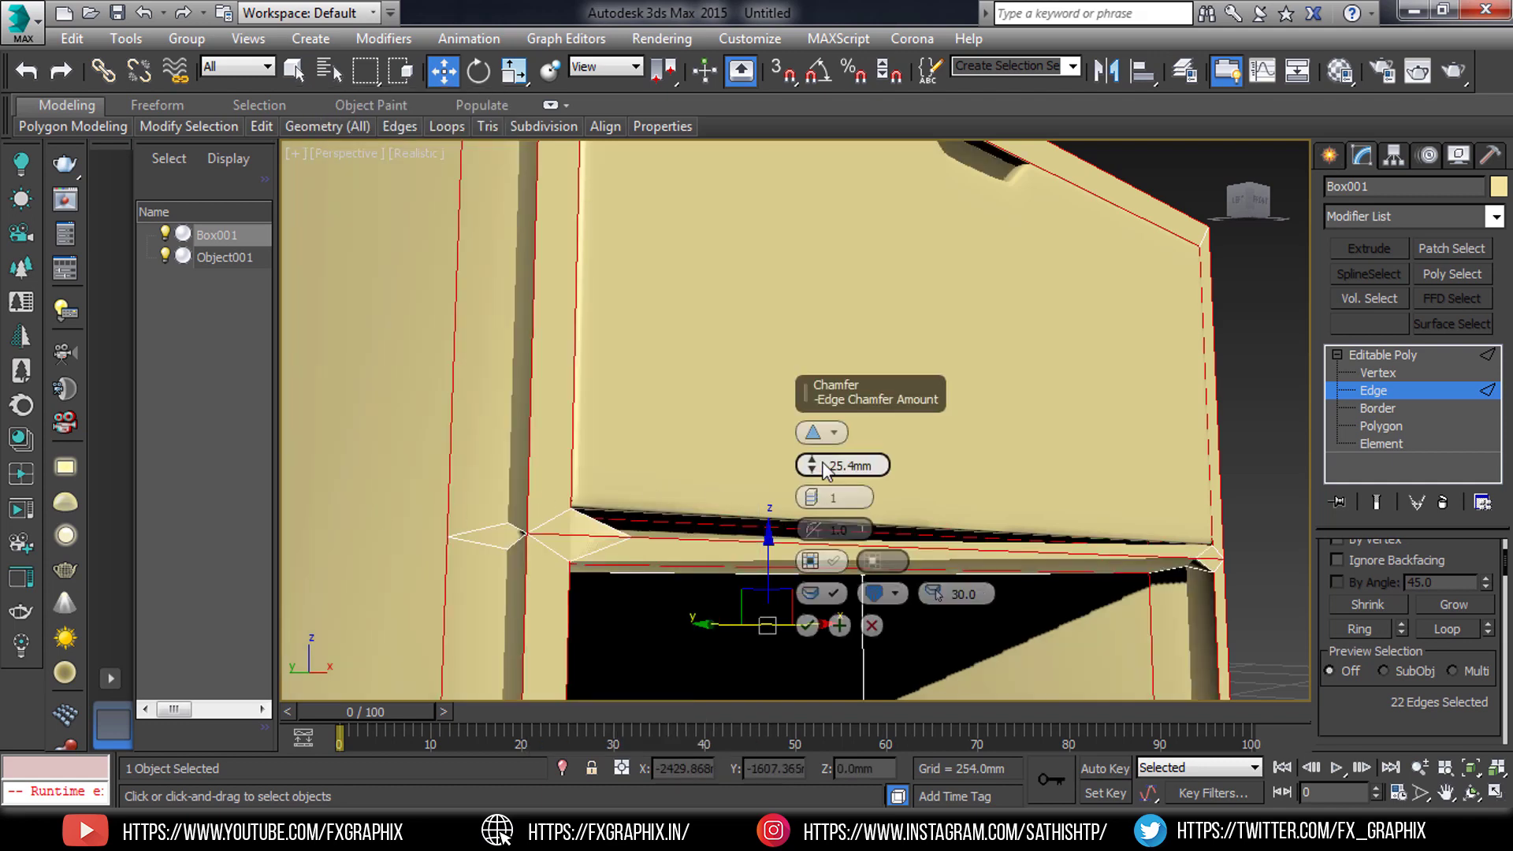
click(851, 492)
text(4)
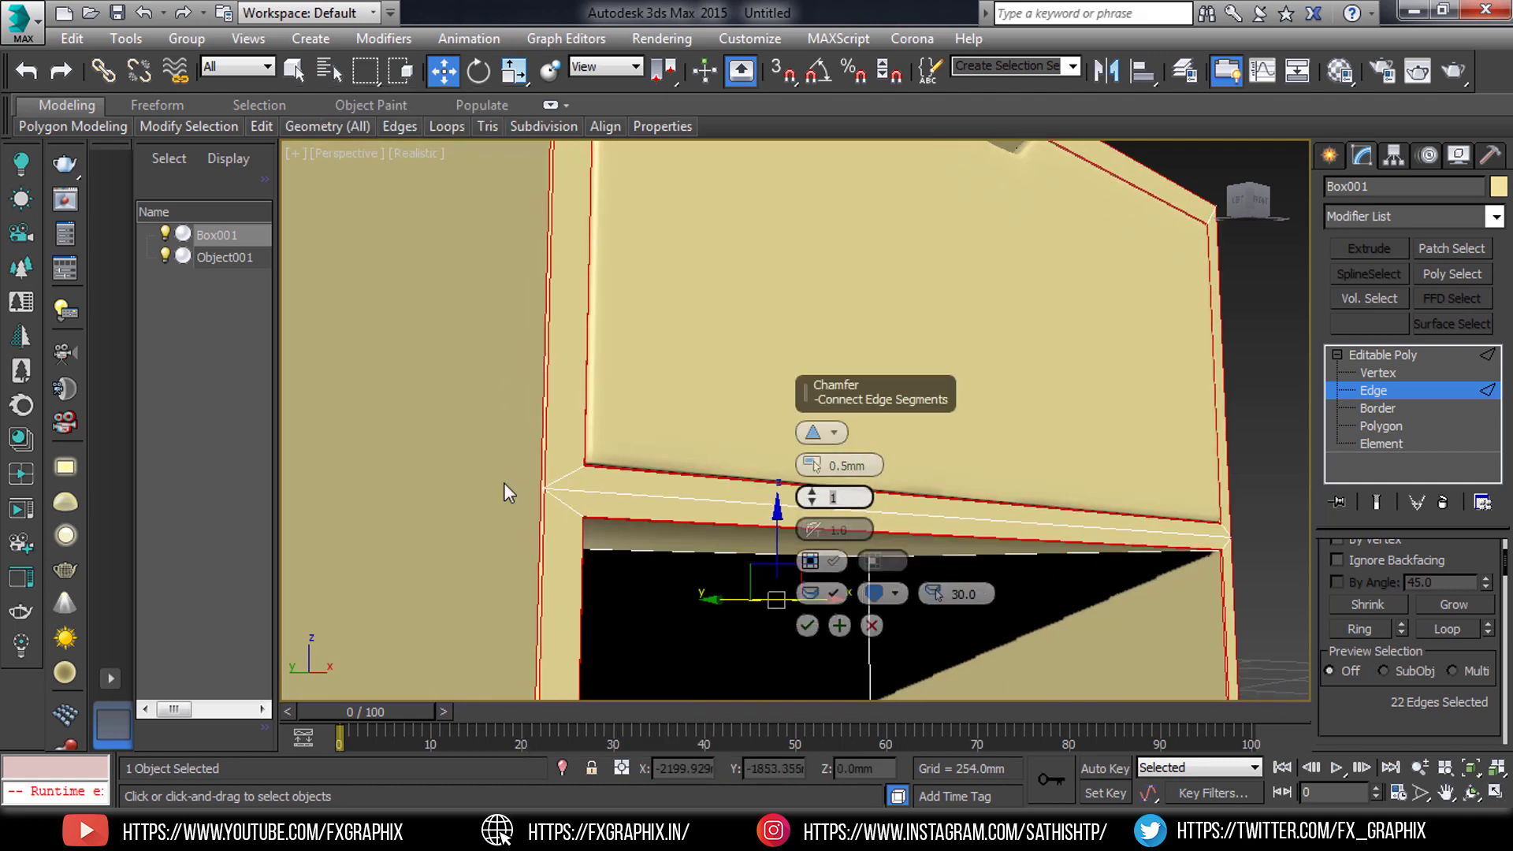
scroll(612, 504, up, 3)
scroll(612, 504, up, 2)
scroll(611, 504, down, 2)
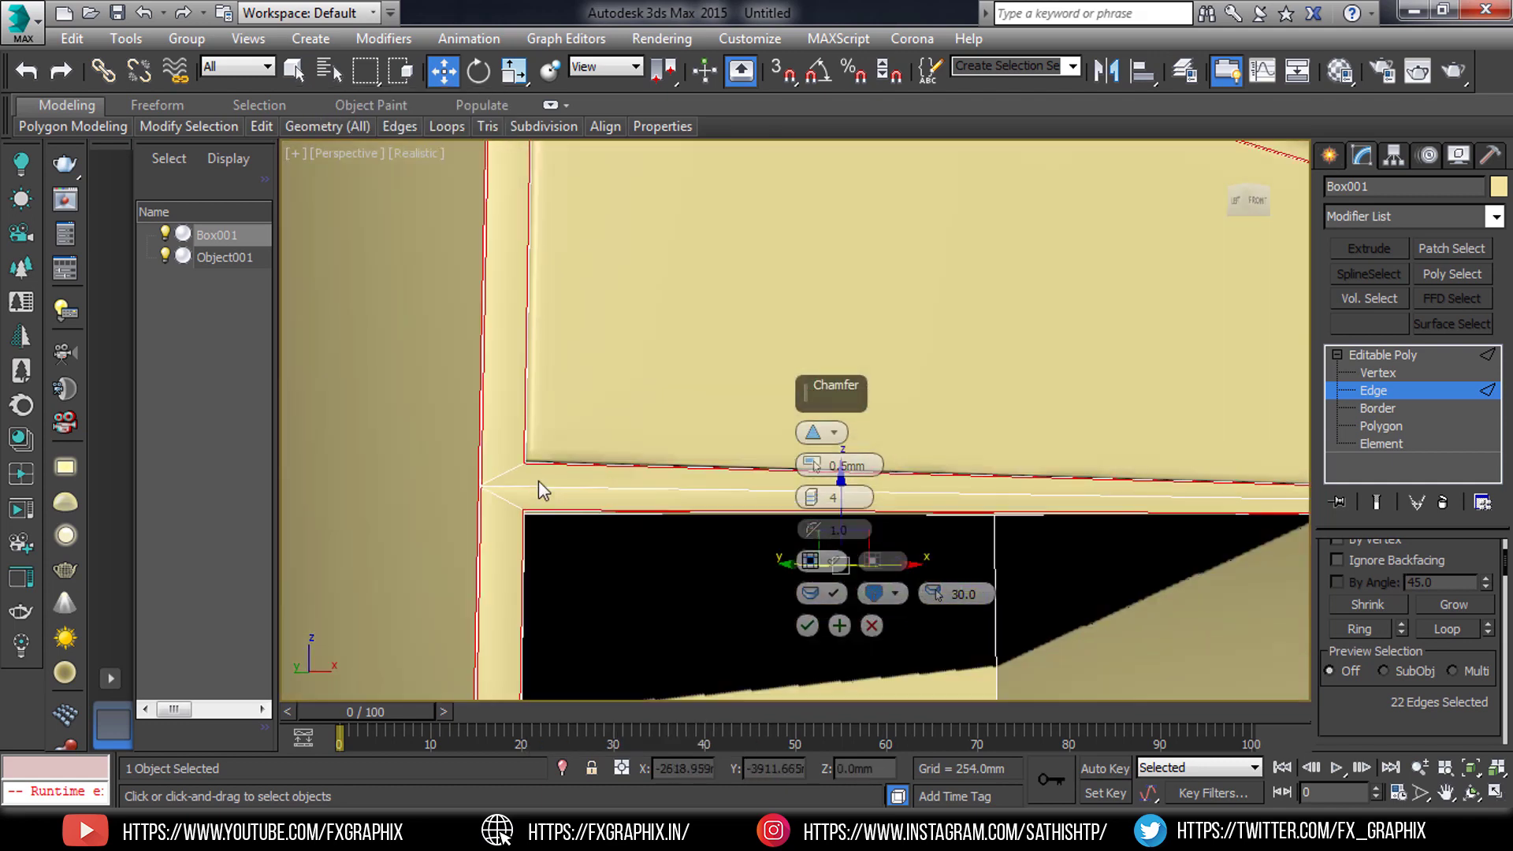
scroll(539, 486, down, 3)
scroll(517, 622, down, 5)
scroll(513, 410, up, 8)
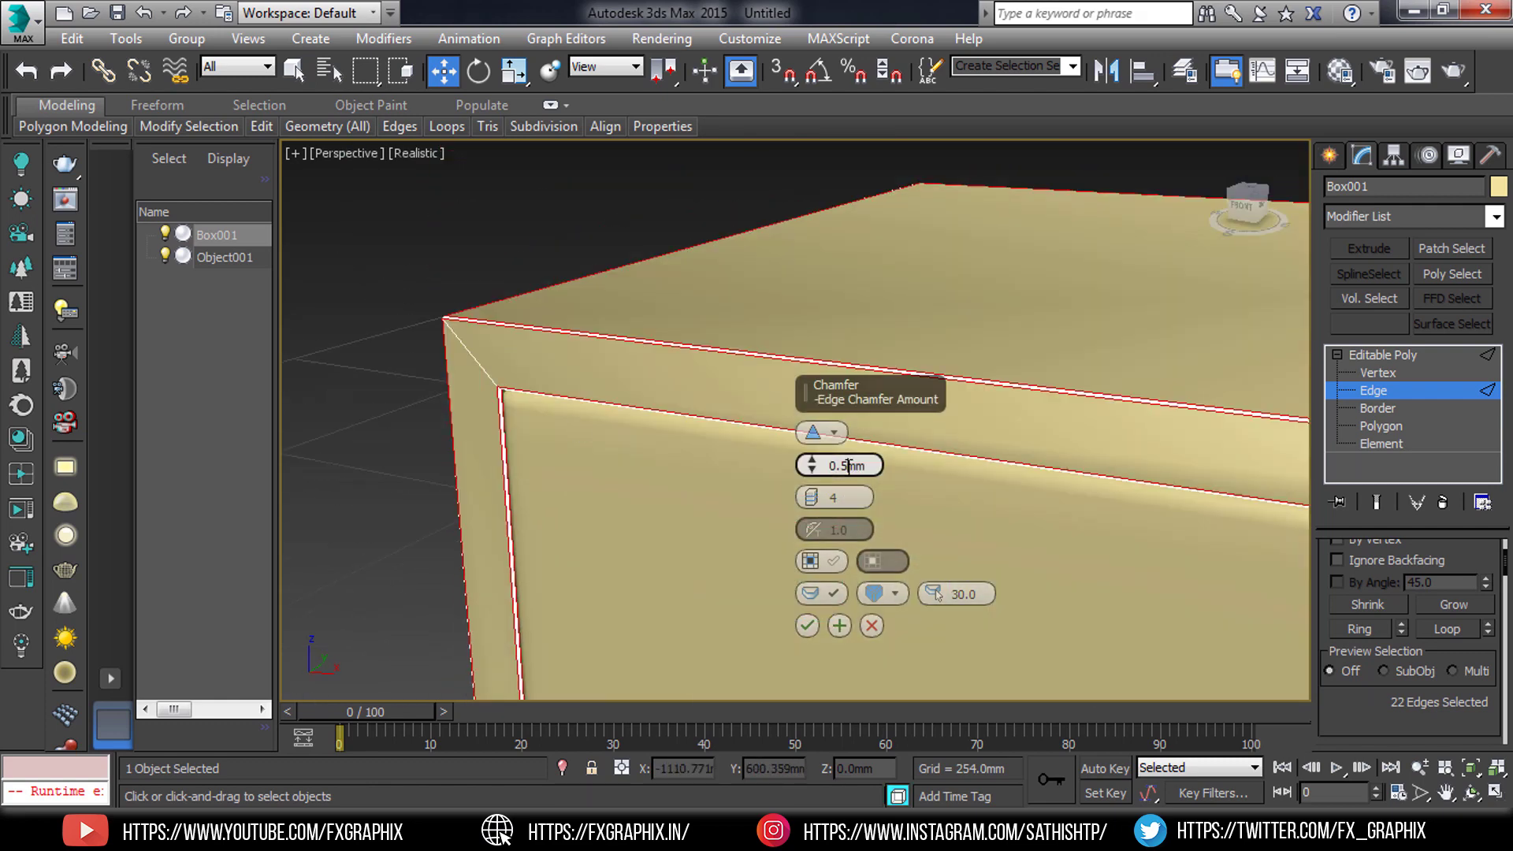
text(1)
click(849, 497)
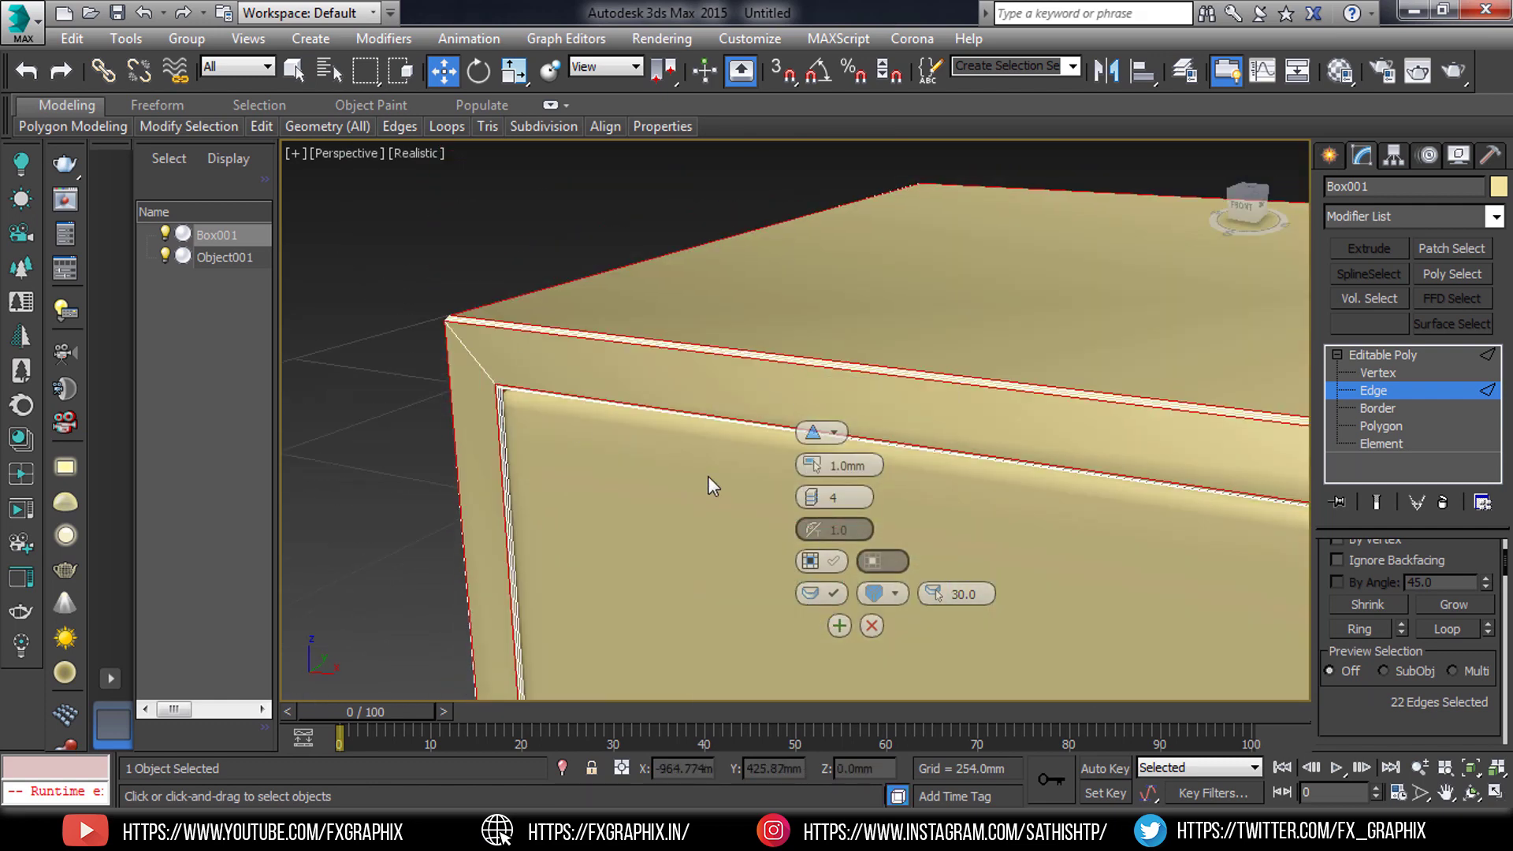
click(1401, 392)
Step: Deselect everything, then reselect the cabinet body Box001
click(984, 189)
scroll(797, 552, down, 3)
scroll(797, 551, down, 2)
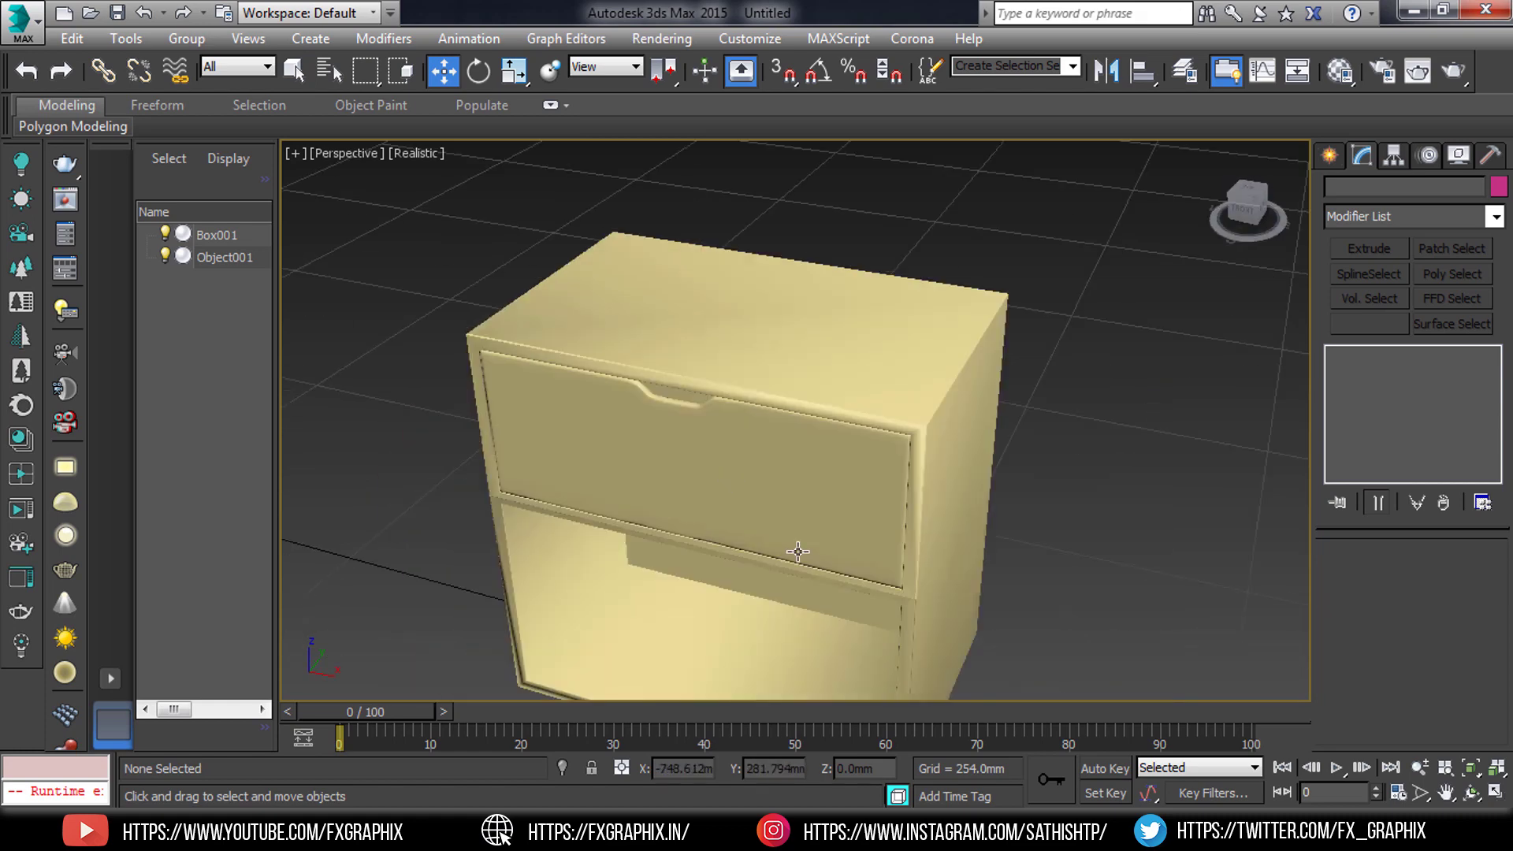
click(806, 453)
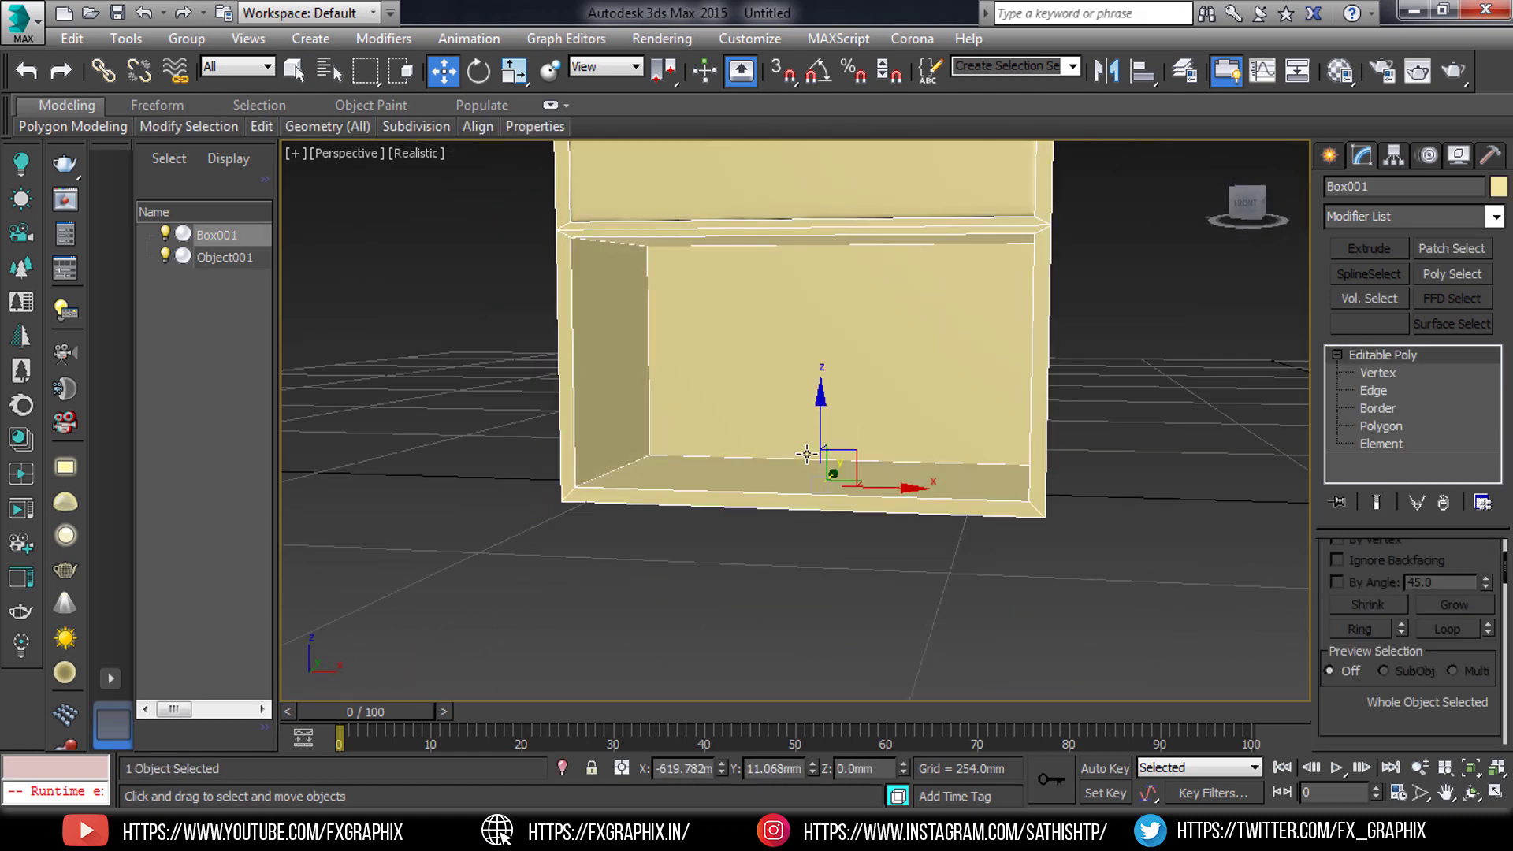
Step: Select only the cabinet body, leaving the drawer out of the selection
scroll(806, 454, down, 5)
alt+middle_drag(806, 453, 747, 315)
ctrl+click(747, 300)
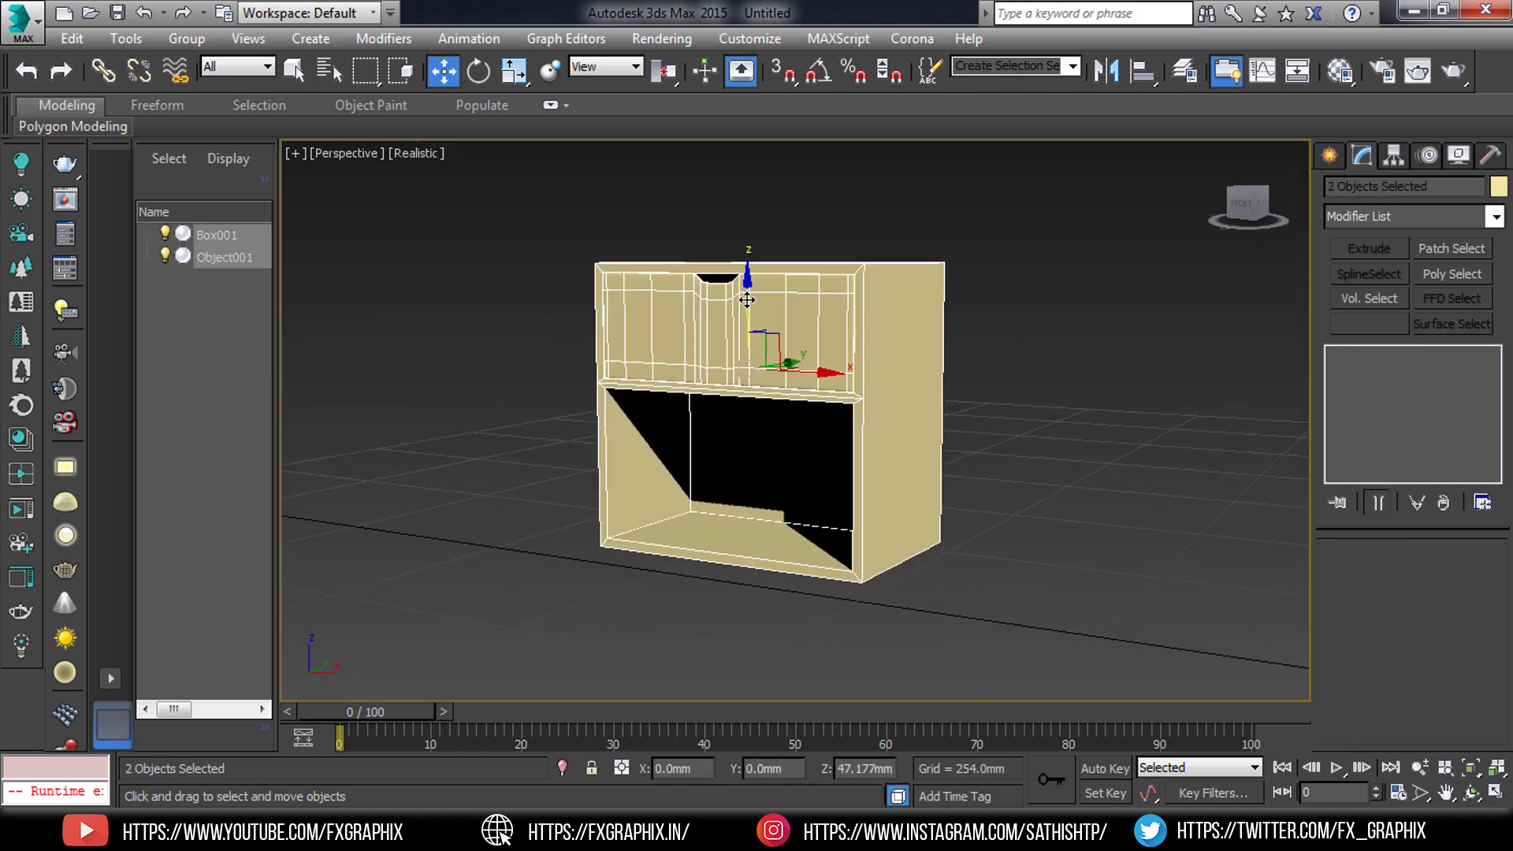
scroll(867, 520, up, 5)
click(813, 496)
Step: At Polygon level, inset the cabinet's bottom face by 20 mm
key(4)
click(759, 482)
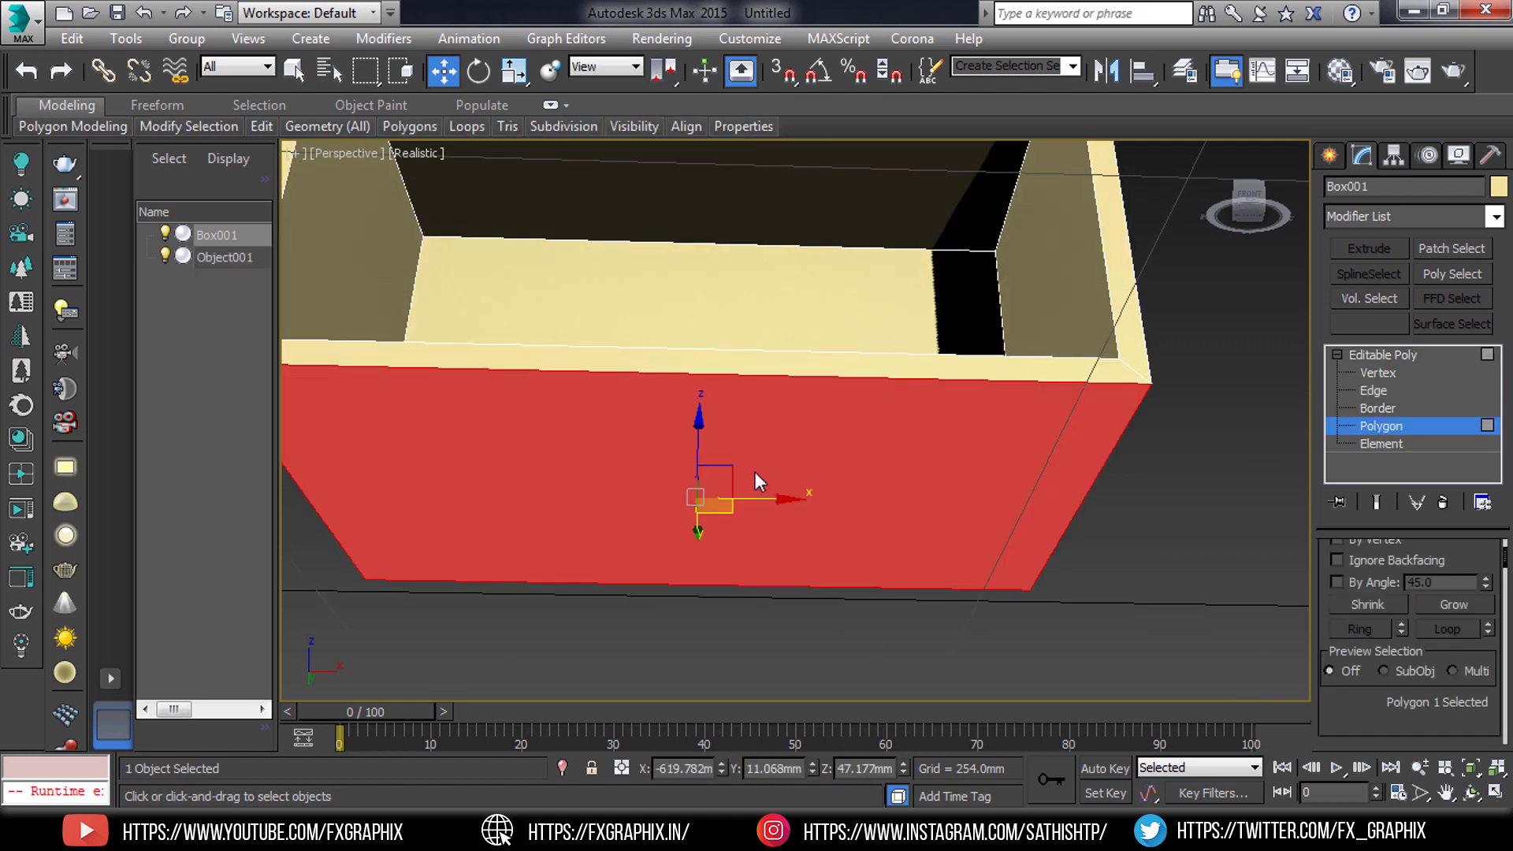
right_click(513, 426)
click(473, 520)
click(840, 465)
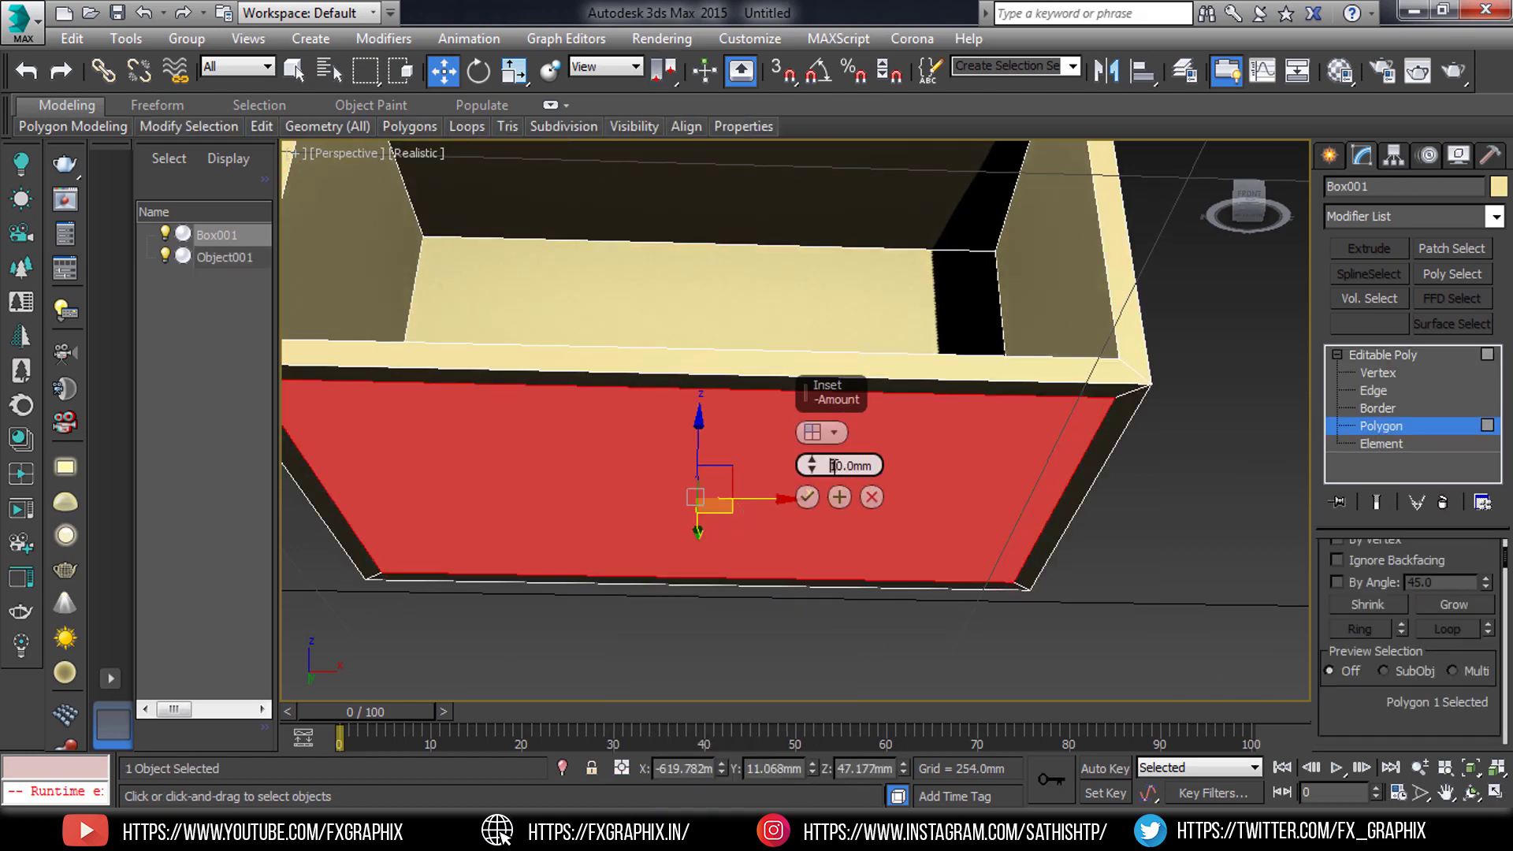
text(20)
key(Return)
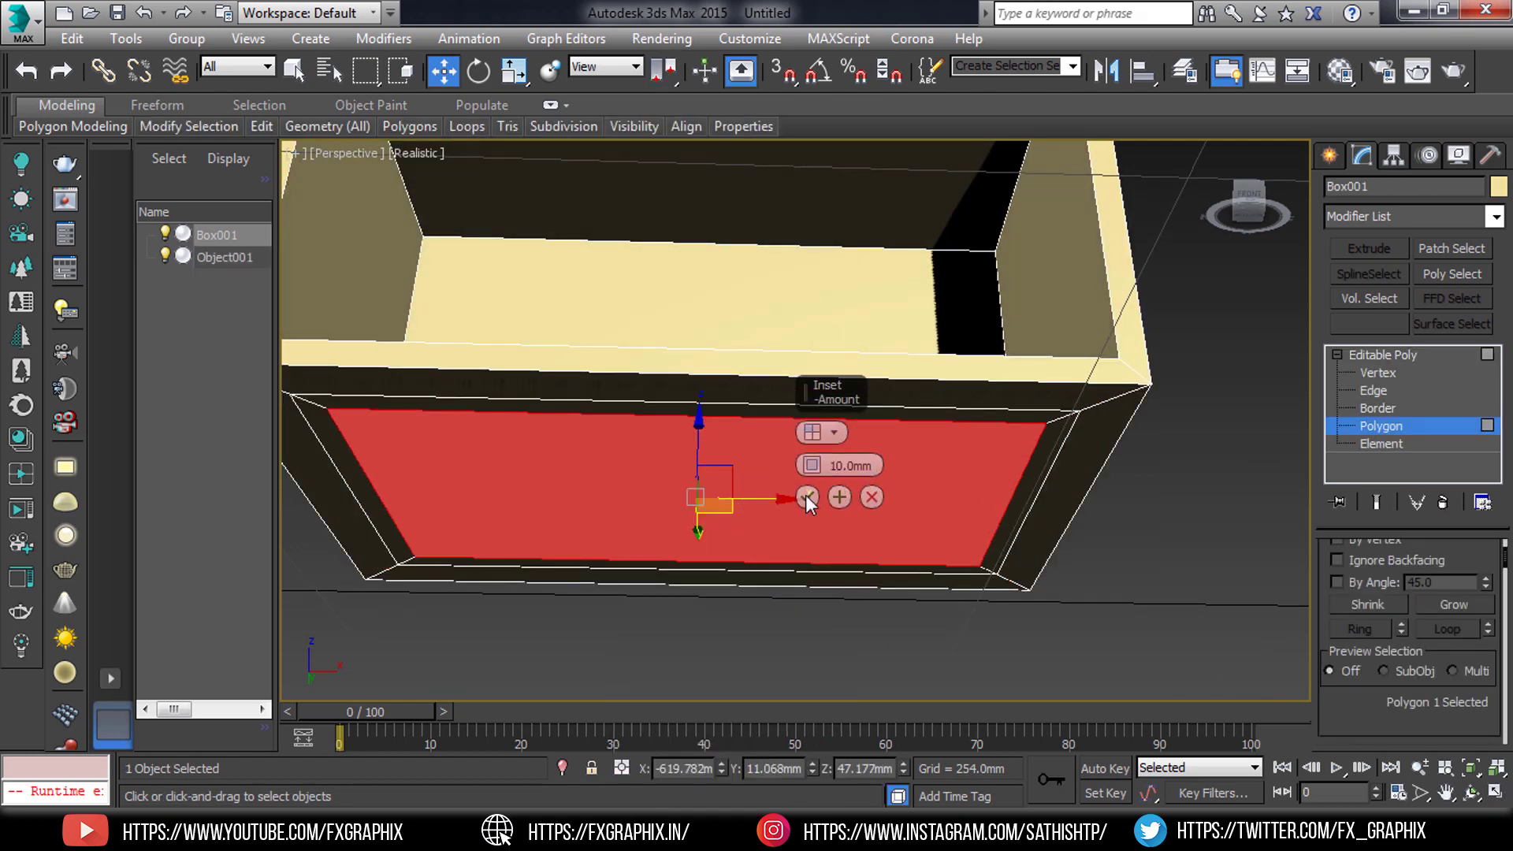
click(806, 497)
Step: Extrude the four border polygons inward with a negative height to form the rim
click(1008, 504)
right_click(792, 453)
click(977, 472)
drag(812, 465, 803, 473)
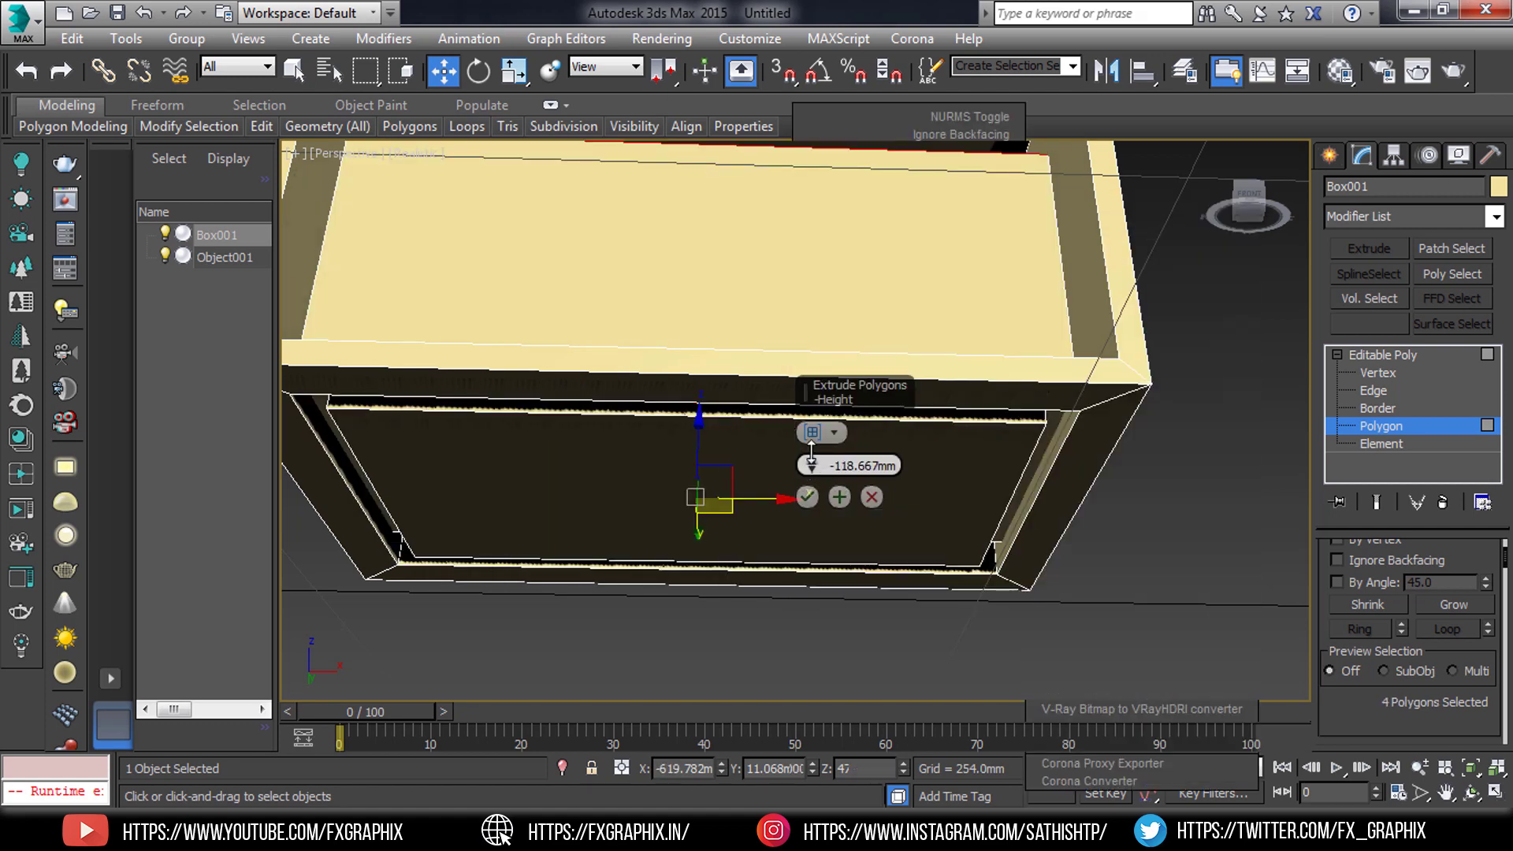
scroll(811, 447, down, 3)
scroll(867, 488, up, 5)
scroll(906, 520, down, 2)
click(806, 496)
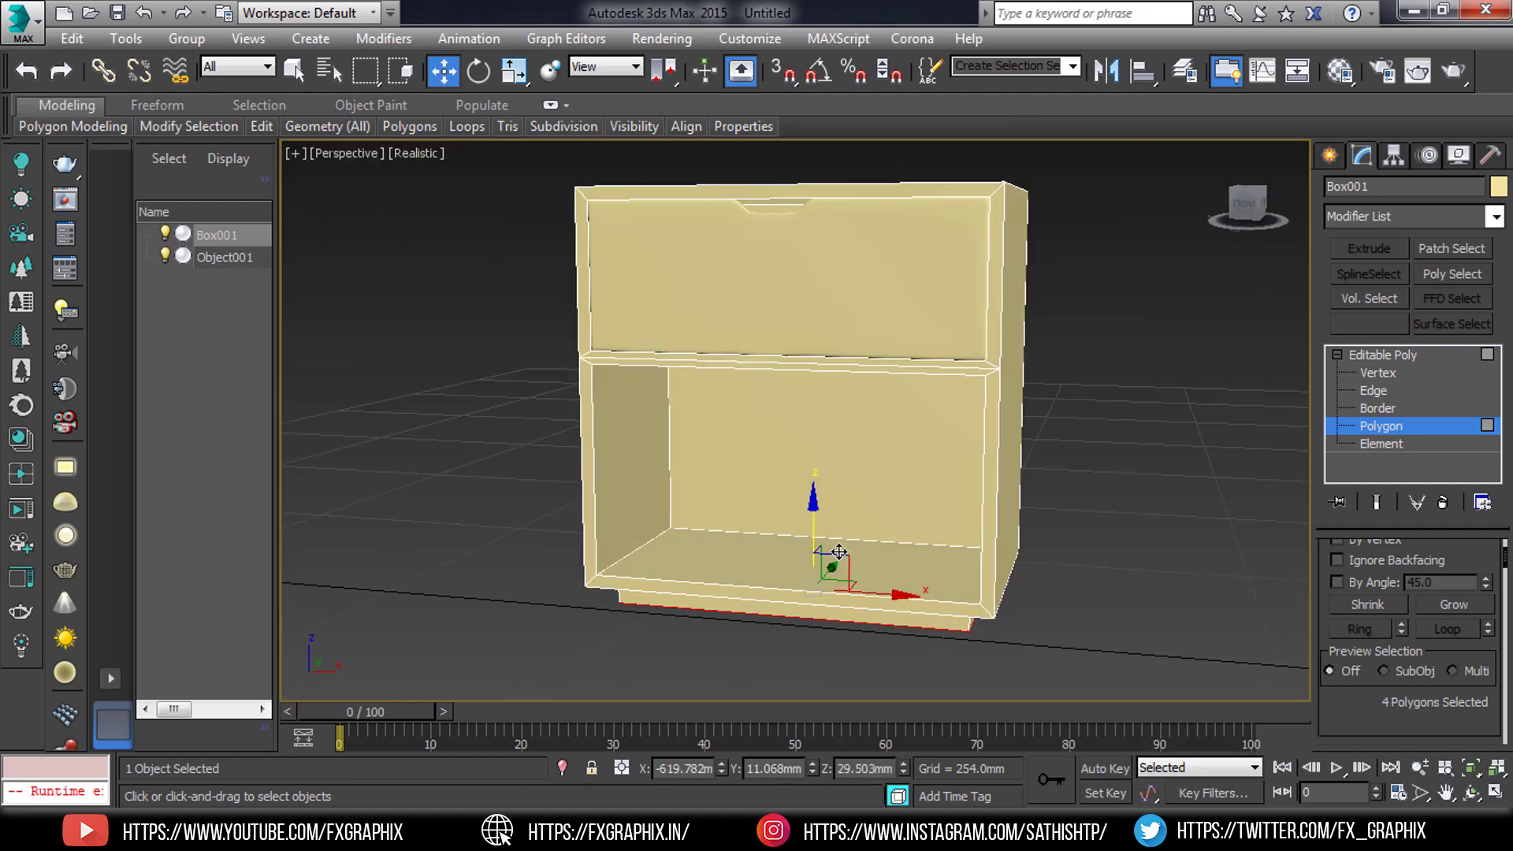
Step: Exit Polygon level and orbit to inspect the cabinet's new underside rim
click(1445, 426)
alt+middle_drag(905, 506, 987, 478)
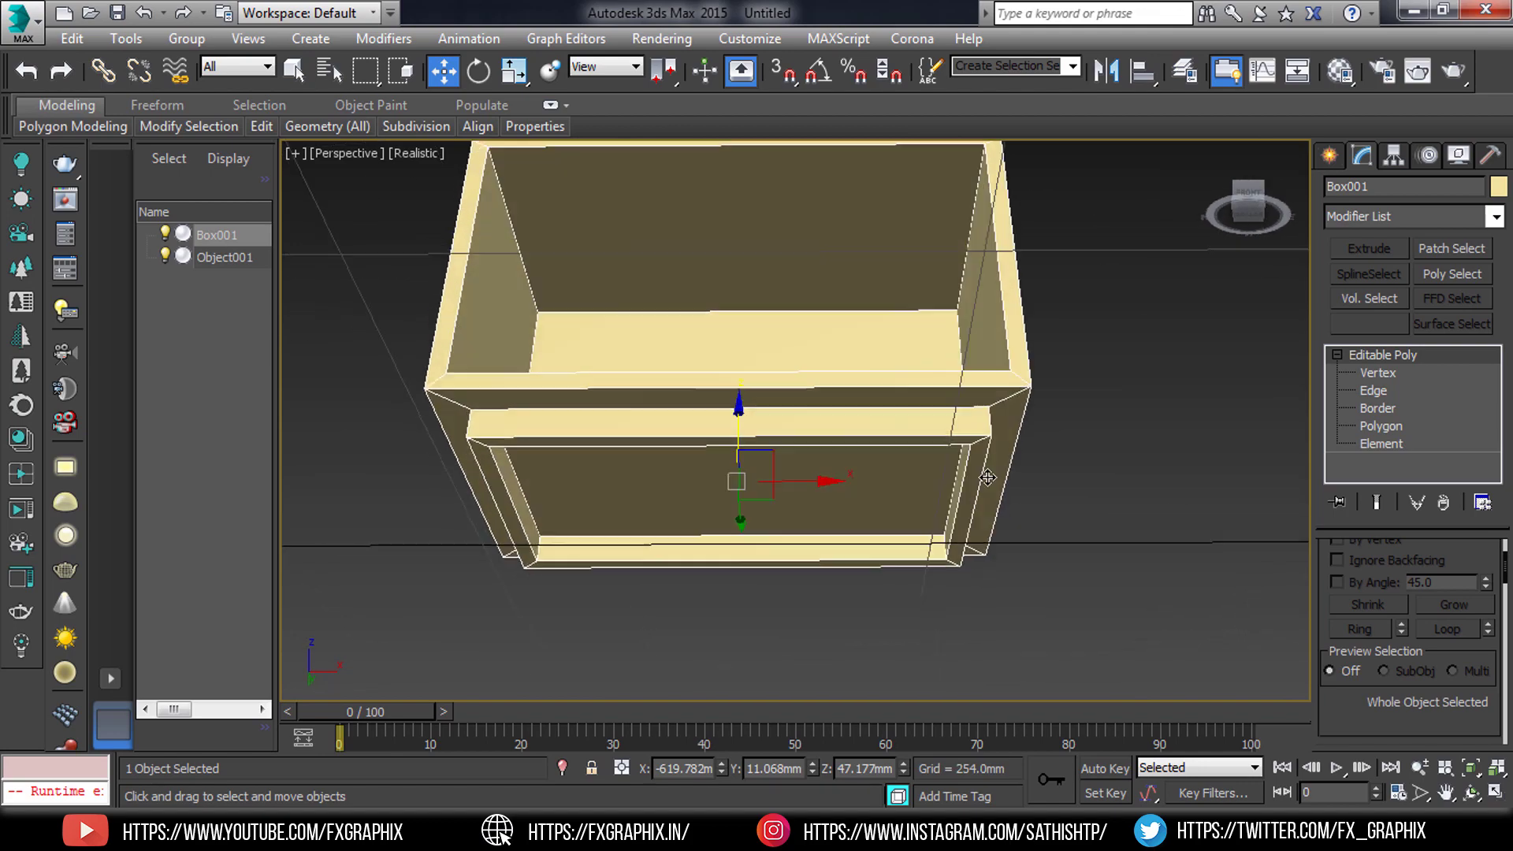
scroll(987, 477, up, 4)
mouse_move(939, 539)
alt+middle_down()
mouse_move(999, 456)
mouse_move(1142, 425)
mouse_move(969, 389)
mouse_move(965, 413)
alt+middle_up()
scroll(1191, 395, up, 2)
scroll(1191, 395, down, 3)
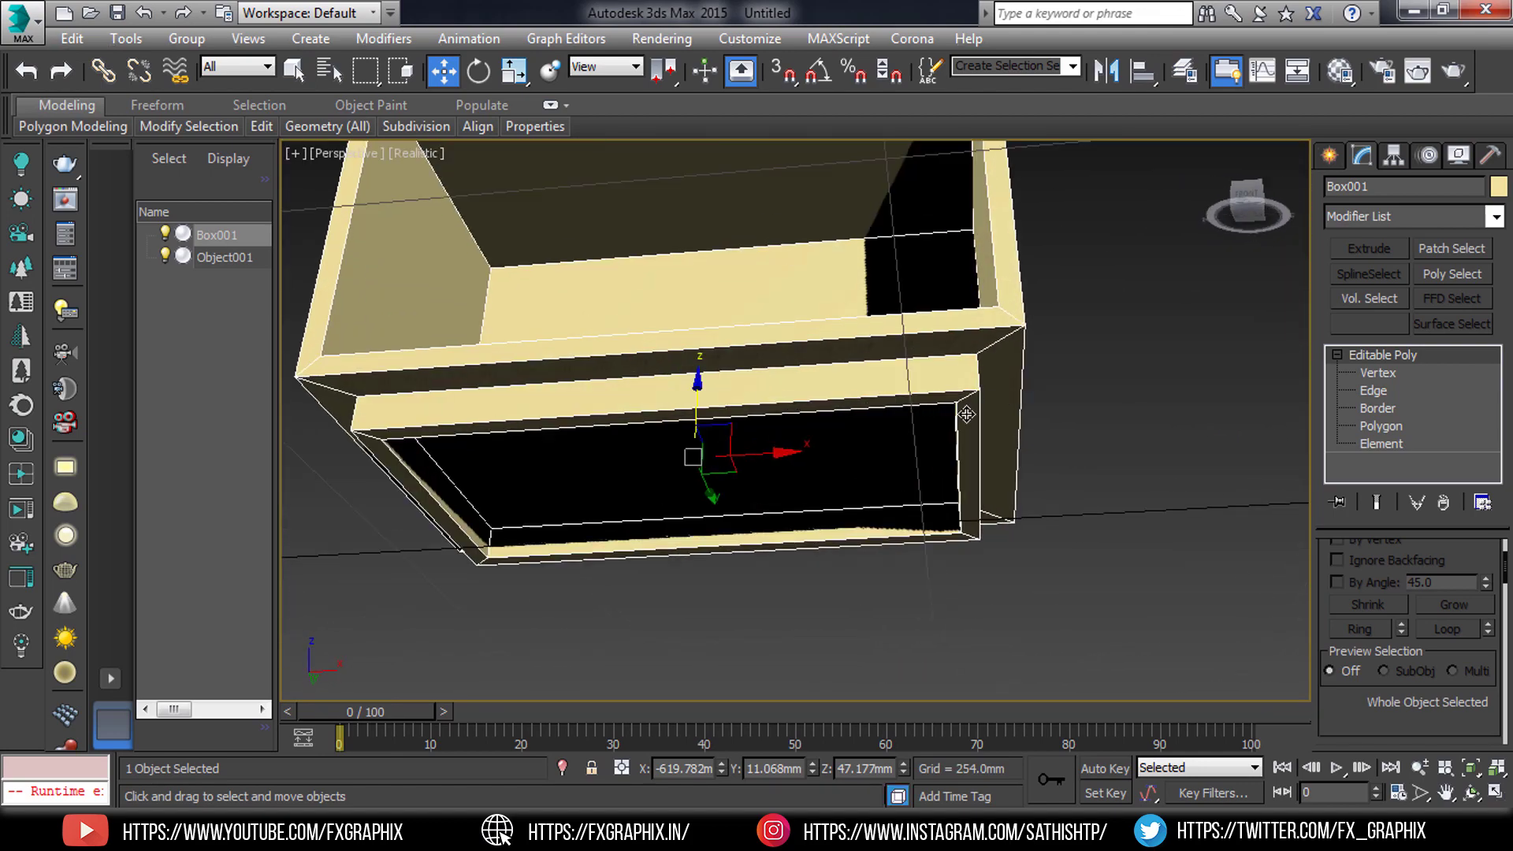
click(1330, 155)
Step: Draw the slanted leg profile Line001 in the maximized Front view from Box001's bottom corner
click(1362, 190)
click(1368, 314)
key(alt+w)
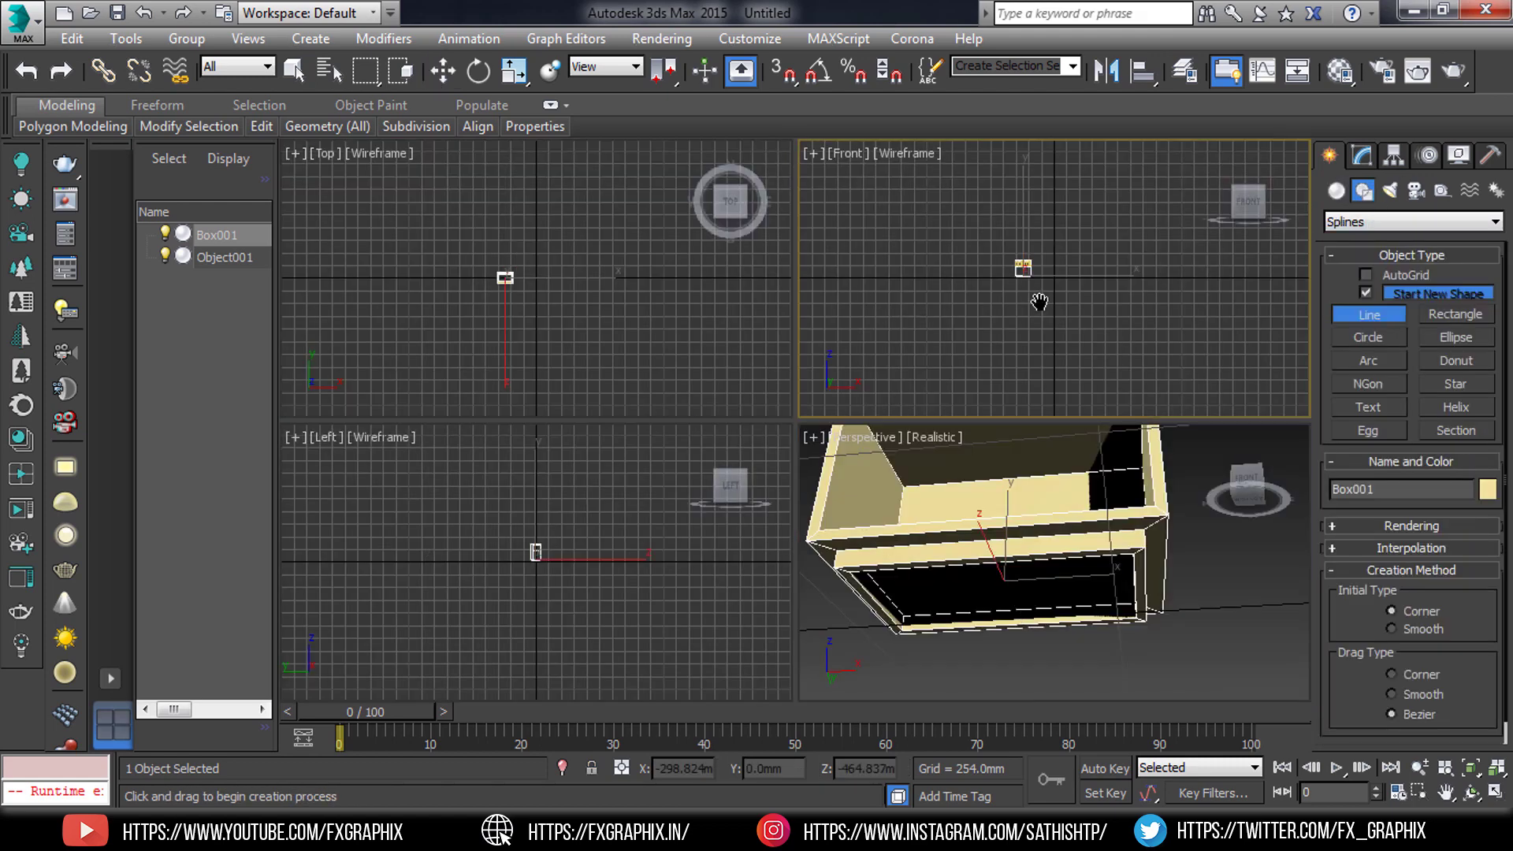
key(alt+w)
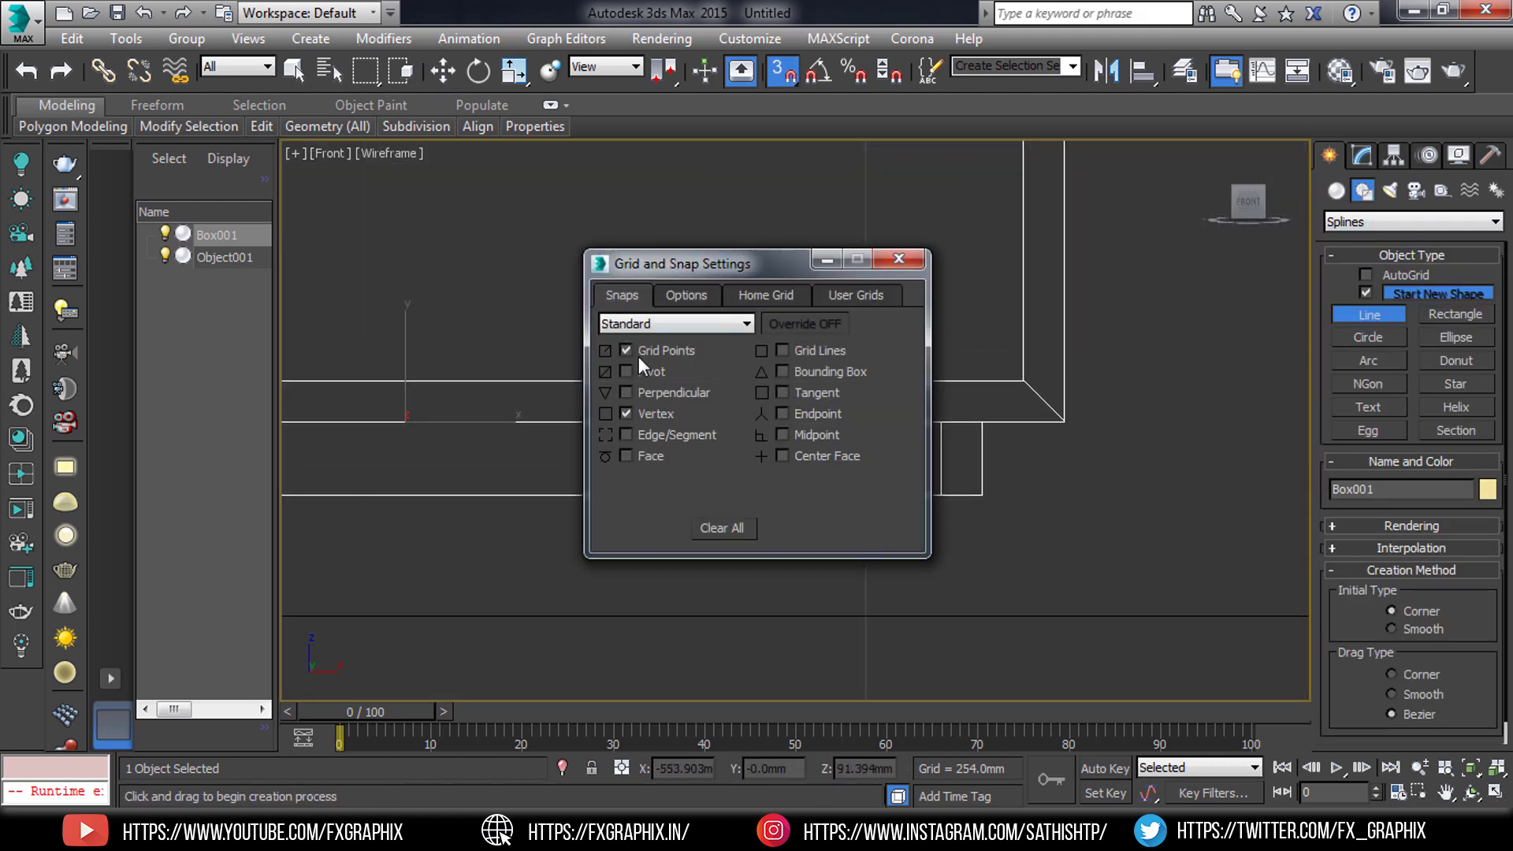
click(981, 422)
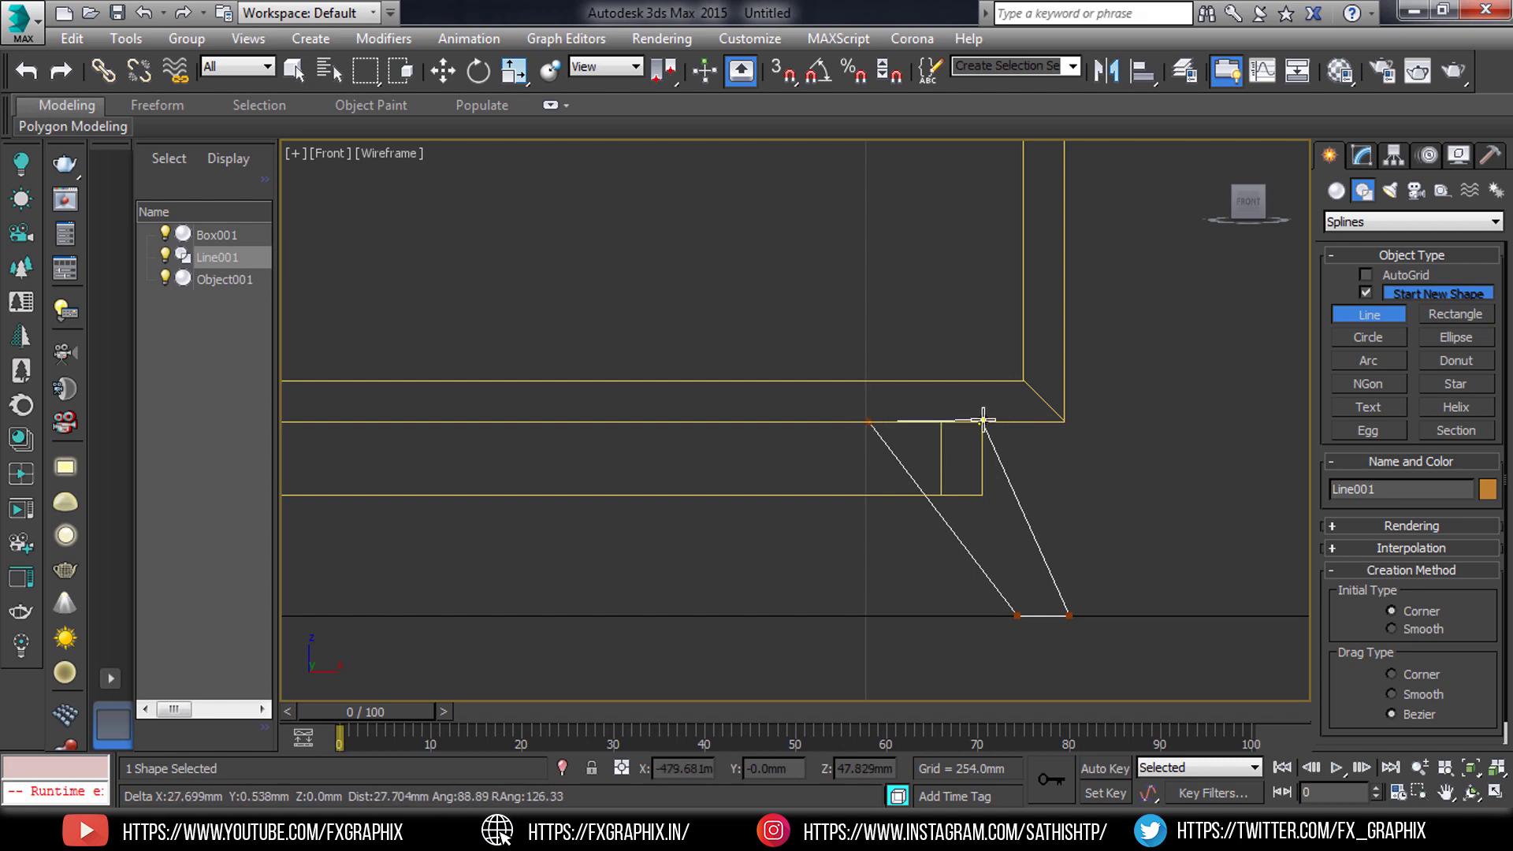
key(p)
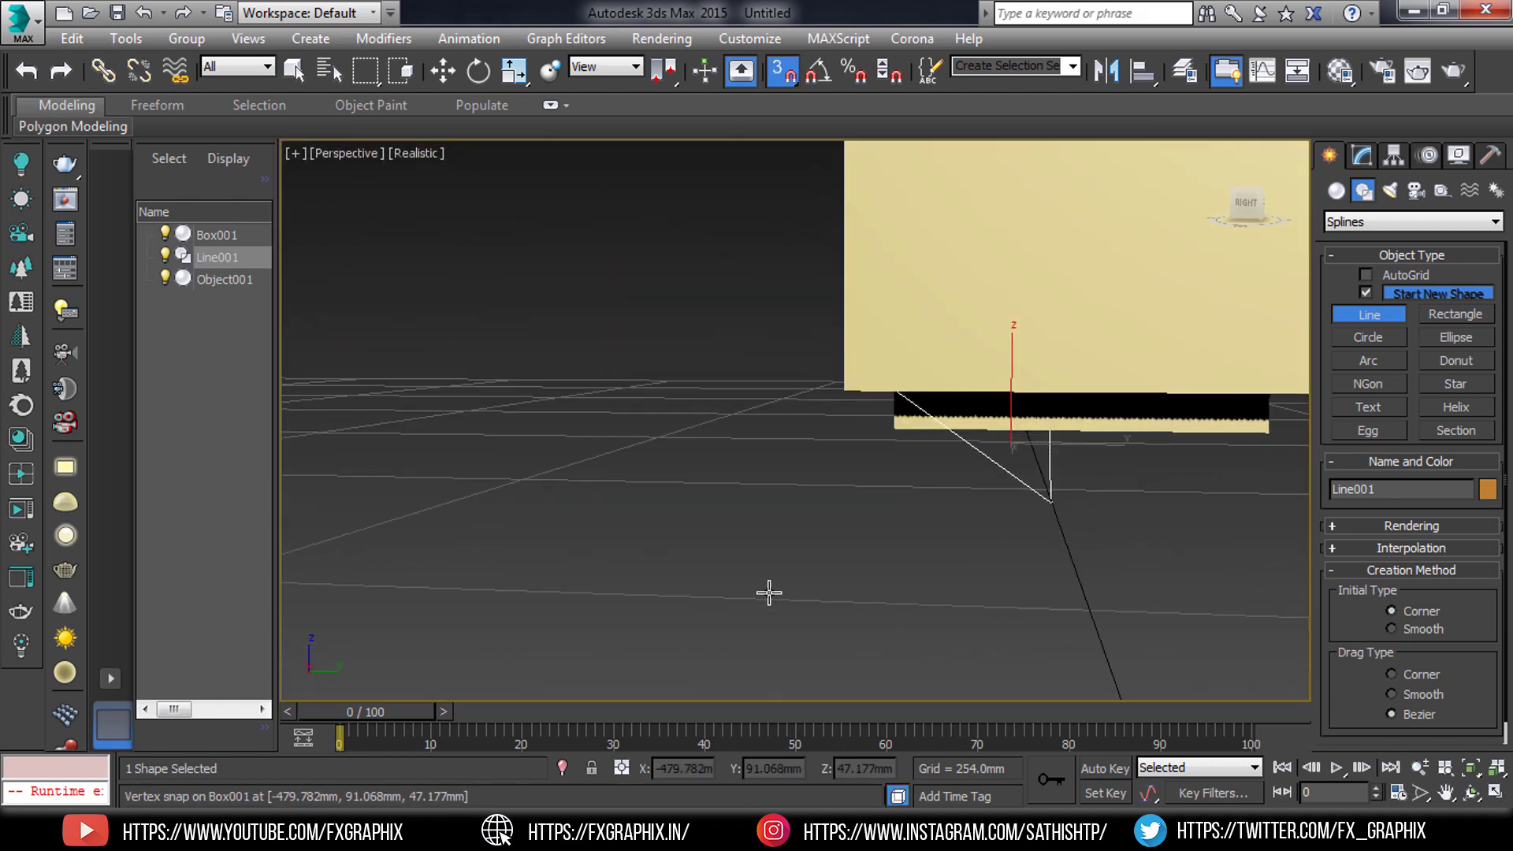
right_click(768, 592)
click(1361, 155)
Step: Move a leg-outline vertex to a new exact Y position
key(1)
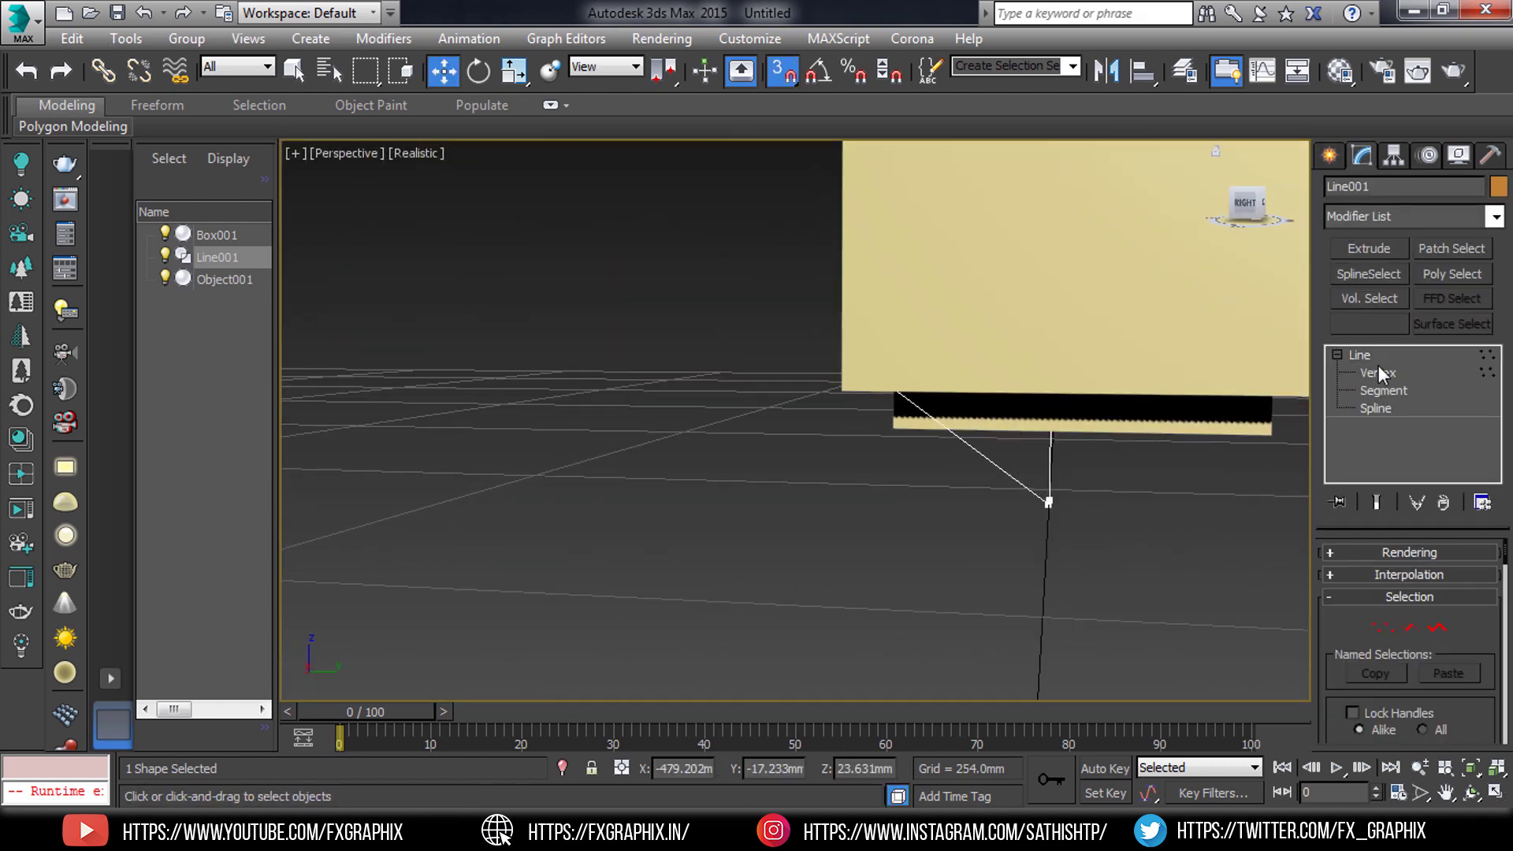
click(906, 365)
key(w)
alt+middle_drag(1024, 473, 1224, 754)
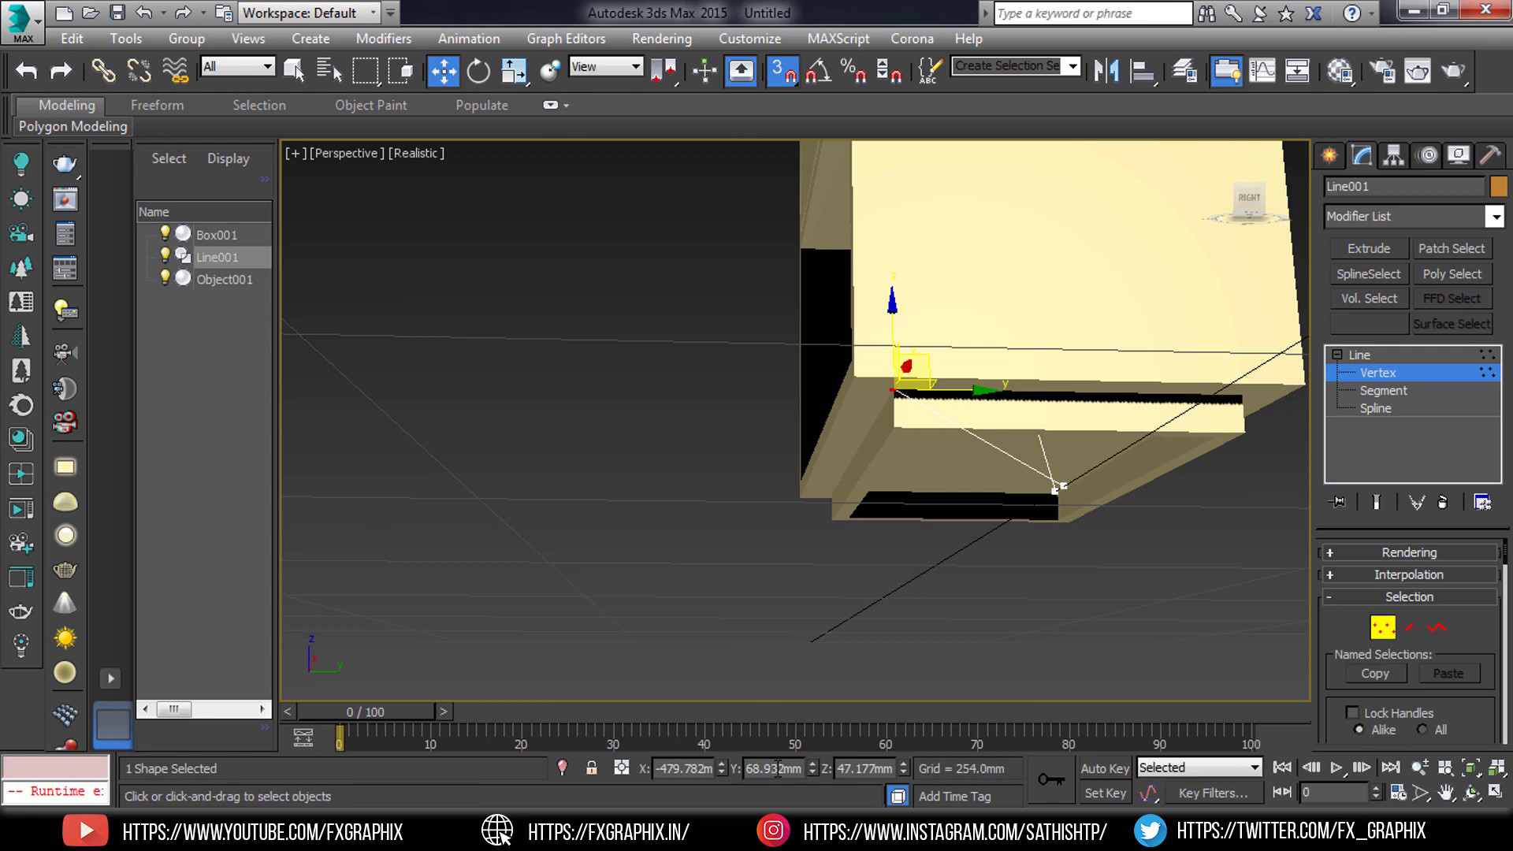
key(Return)
alt+middle_drag(788, 473, 984, 591)
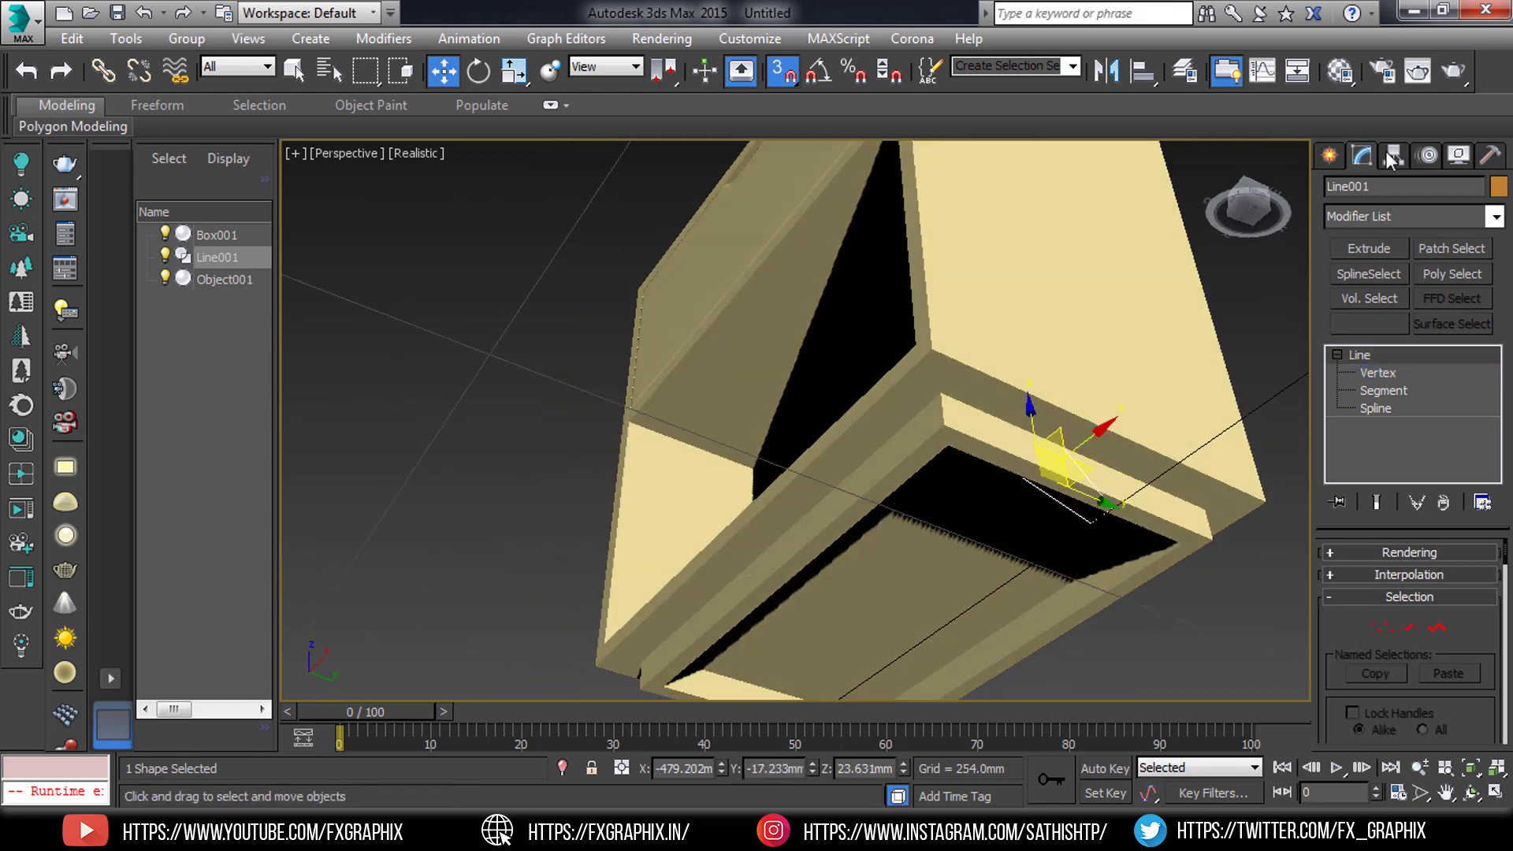
Step: Align the leg's pivot to the world using Affect Pivot Only
click(1394, 156)
click(1410, 295)
click(1396, 469)
click(1410, 295)
alt+middle_drag(1091, 527, 942, 618)
Step: Extrude the leg outline 10 mm and nudge it sideways under the cabinet
click(1362, 156)
click(1369, 248)
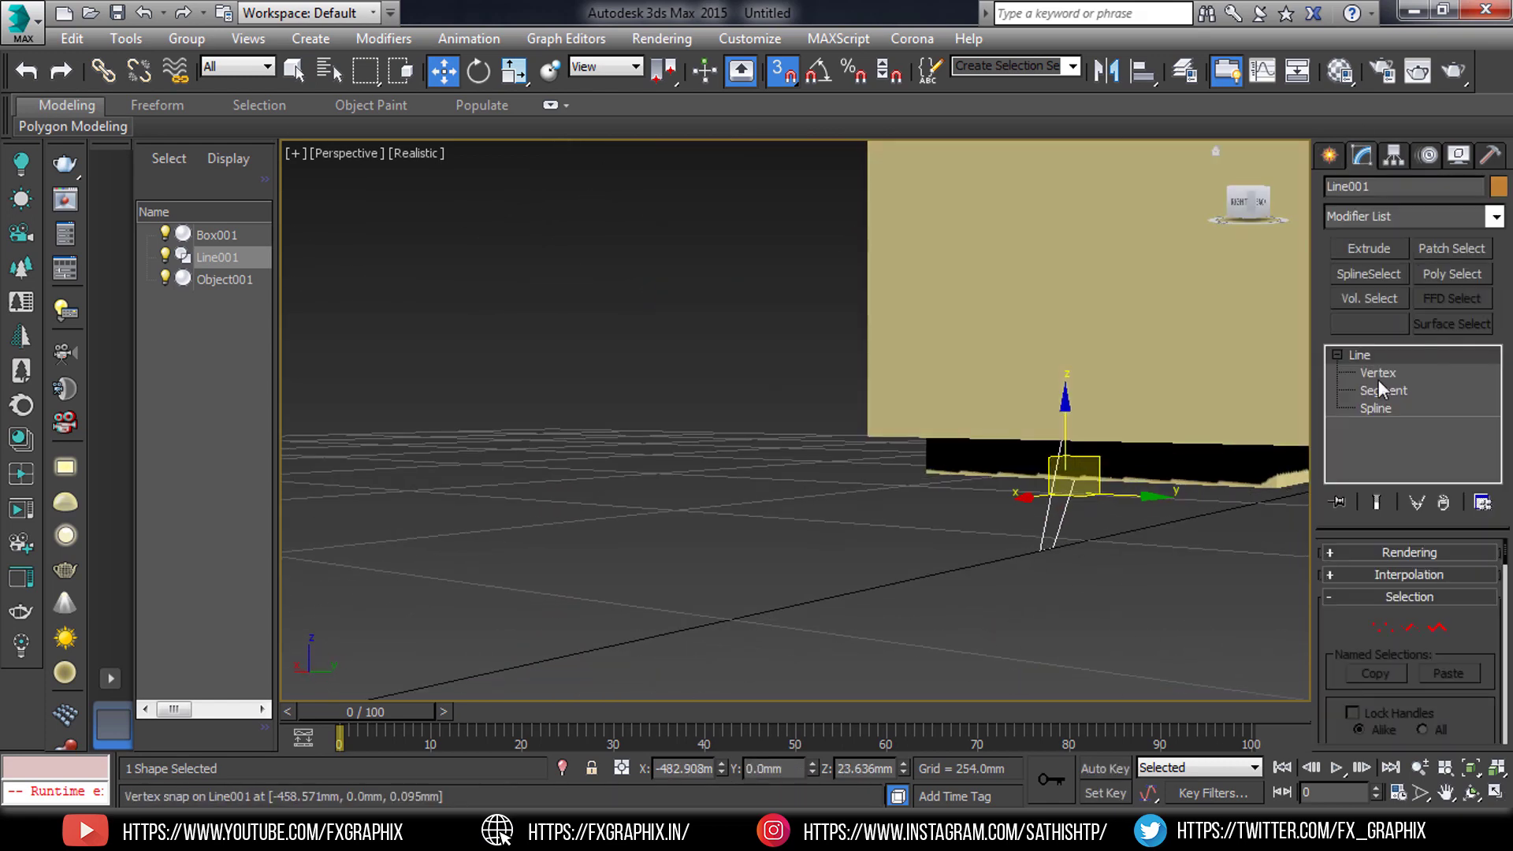
text(10)
key(Return)
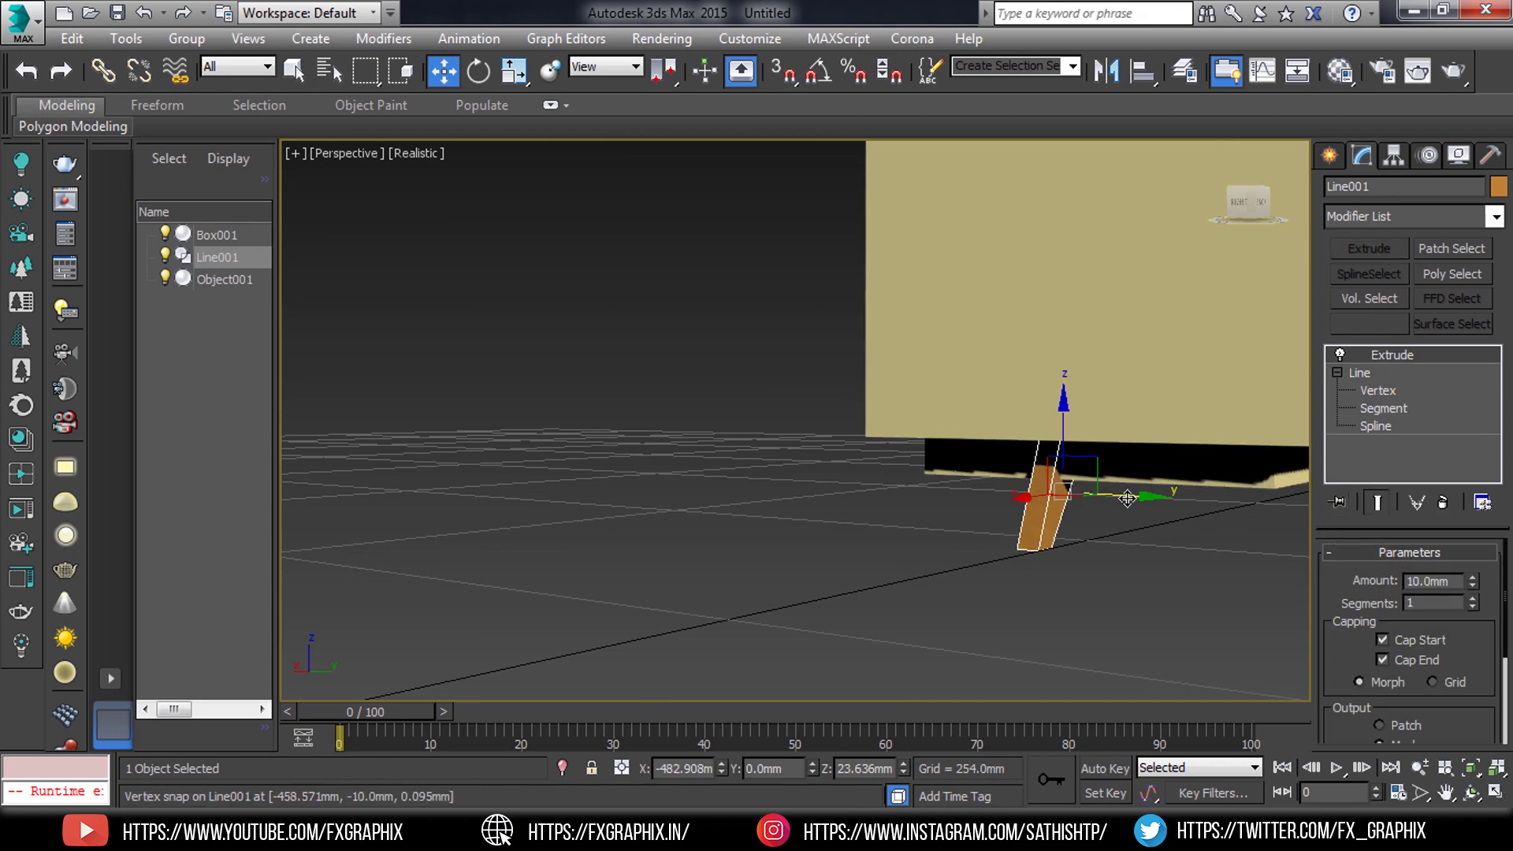
alt+middle_drag(1128, 498, 1220, 514)
Step: Shift-drag the leg along the cabinet's side to create the copy Line002
scroll(1103, 443, up, 5)
drag(980, 601, 975, 601)
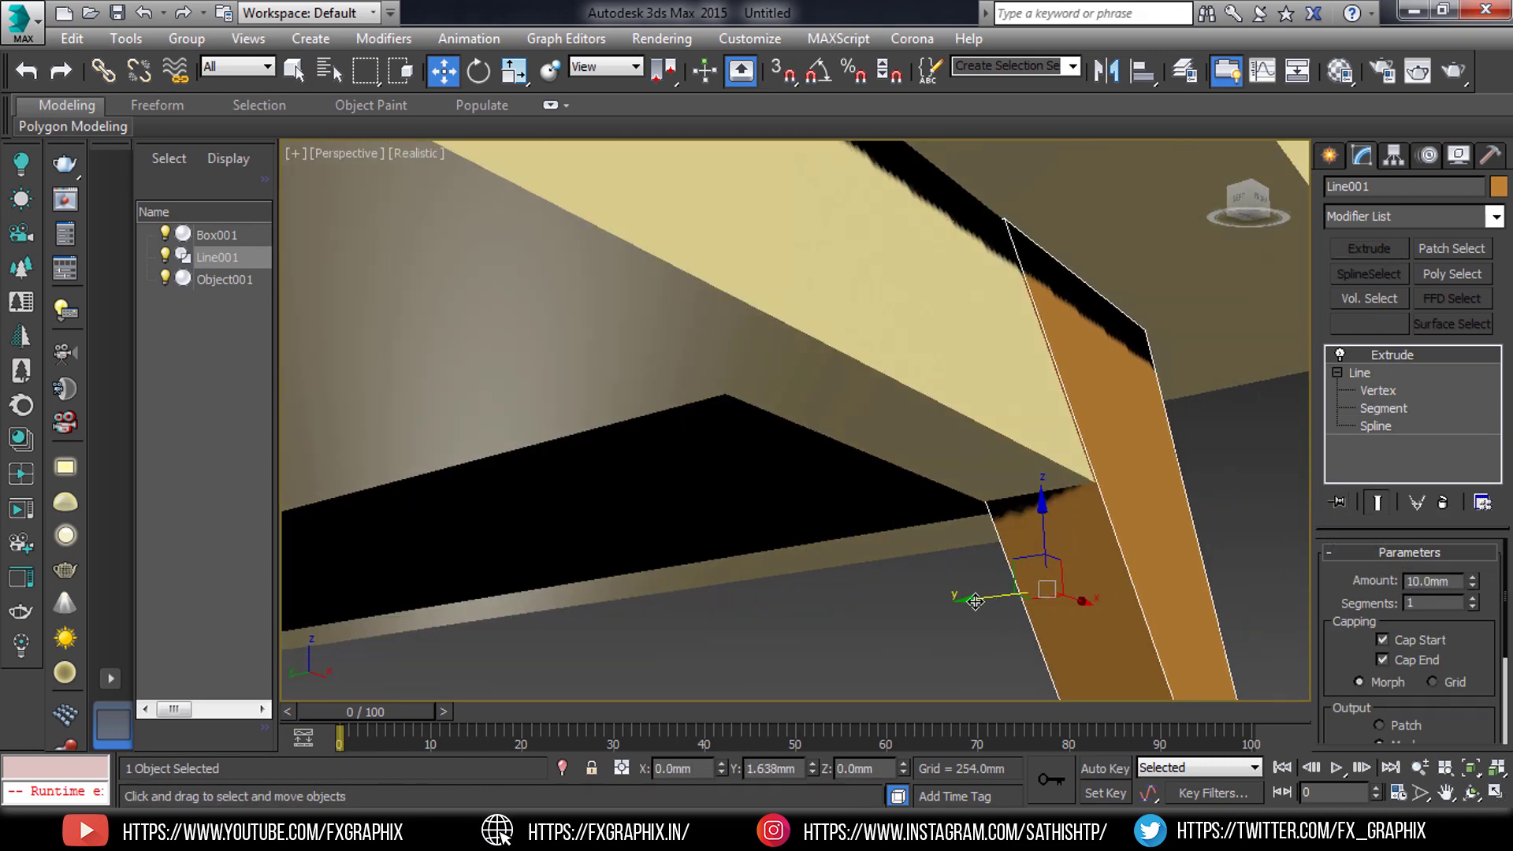
scroll(975, 601, down, 8)
alt+middle_drag(975, 601, 666, 533)
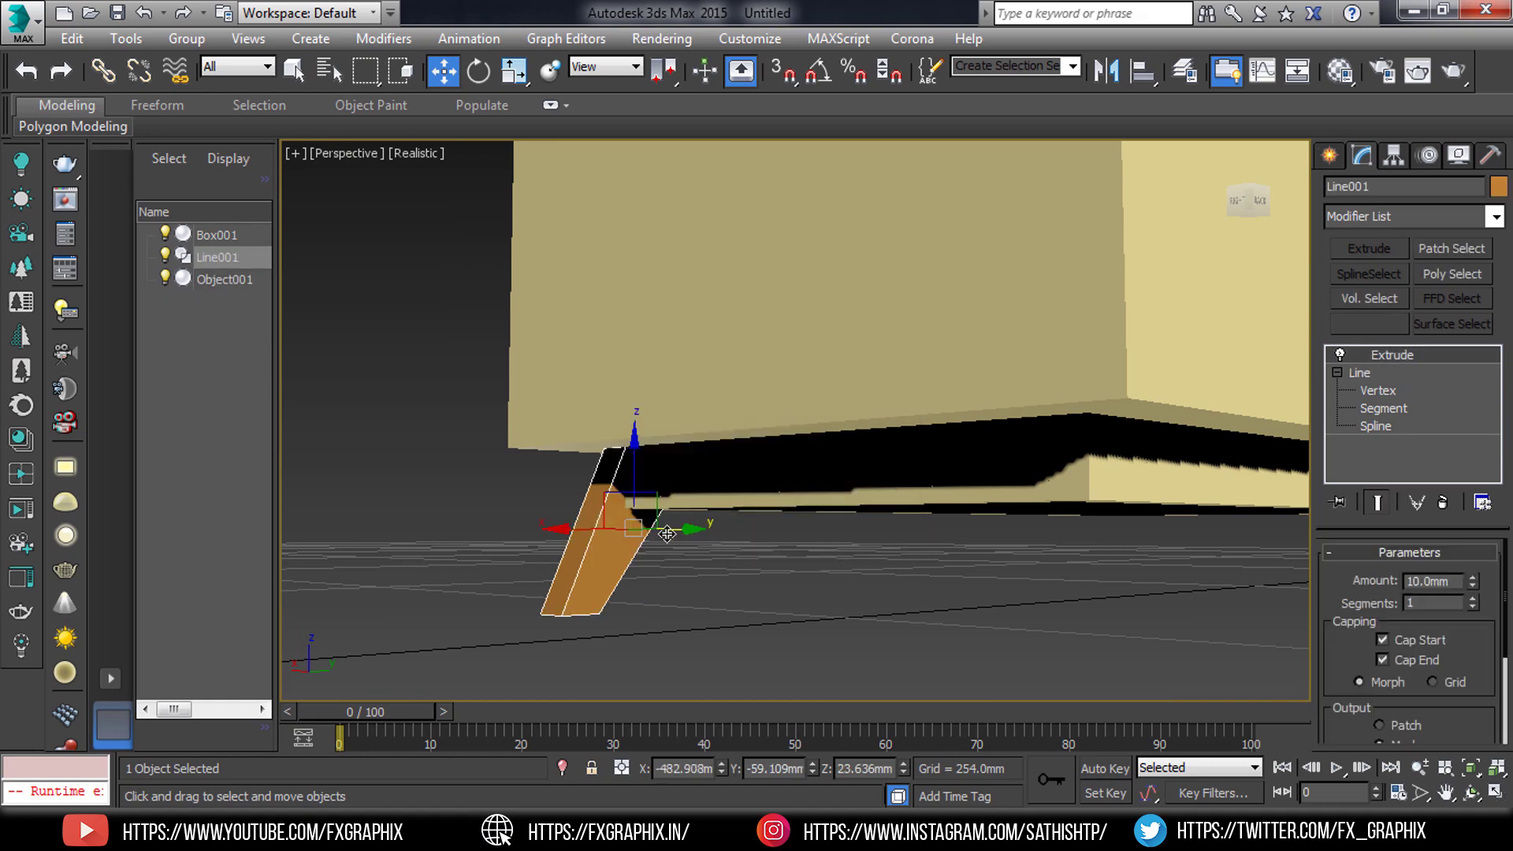
shift+drag(666, 533, 1119, 532)
key(Return)
Step: Mirror-copy both legs to the cabinet's opposite side, creating Line003 and Line004
alt+middle_drag(1081, 698, 1286, 599)
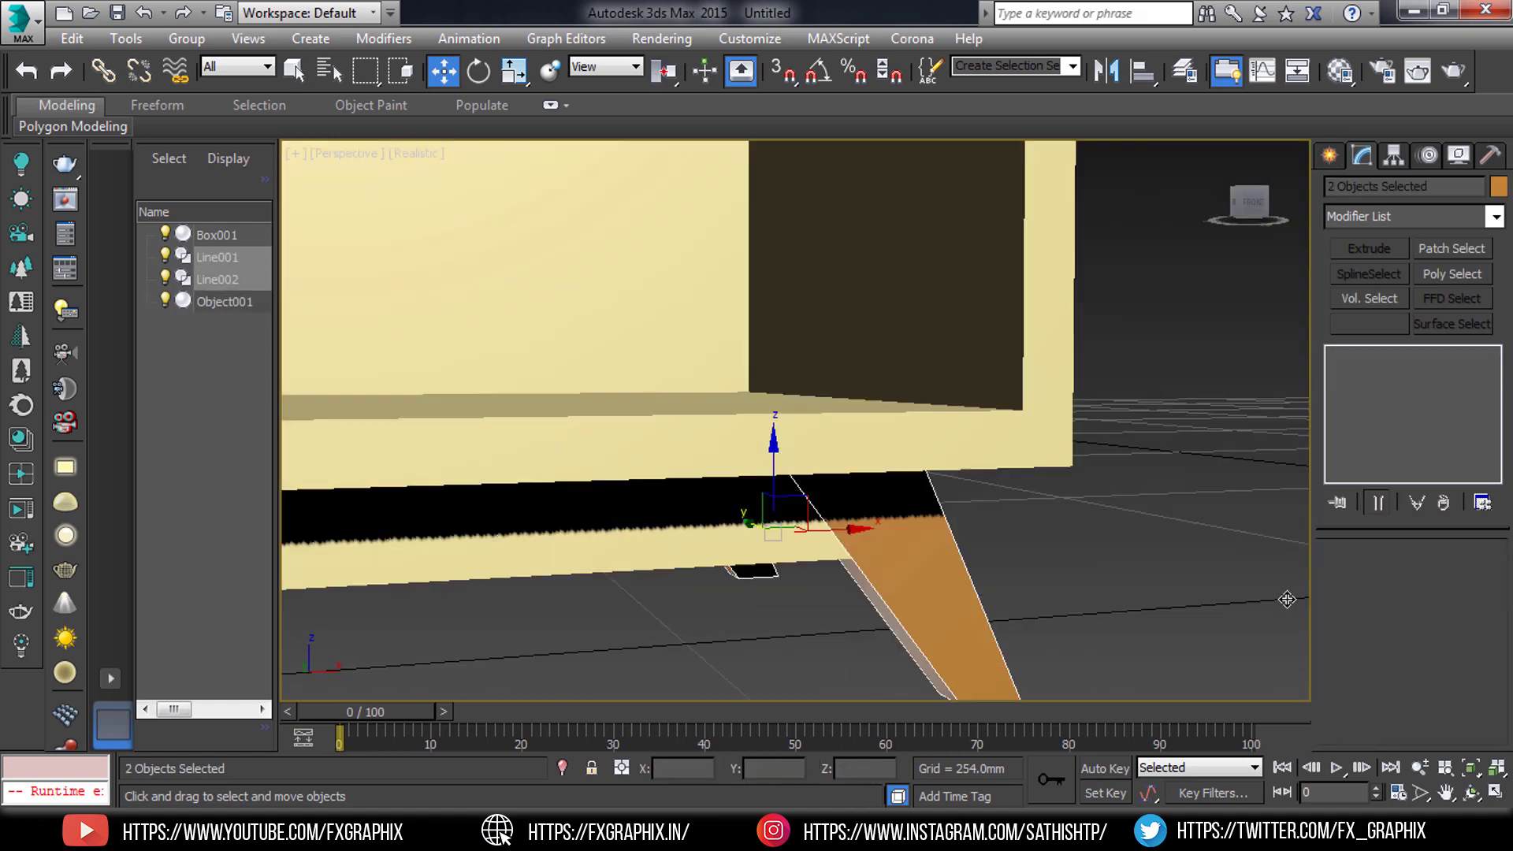
scroll(925, 449, down, 5)
click(1106, 71)
drag(744, 223, 1209, 152)
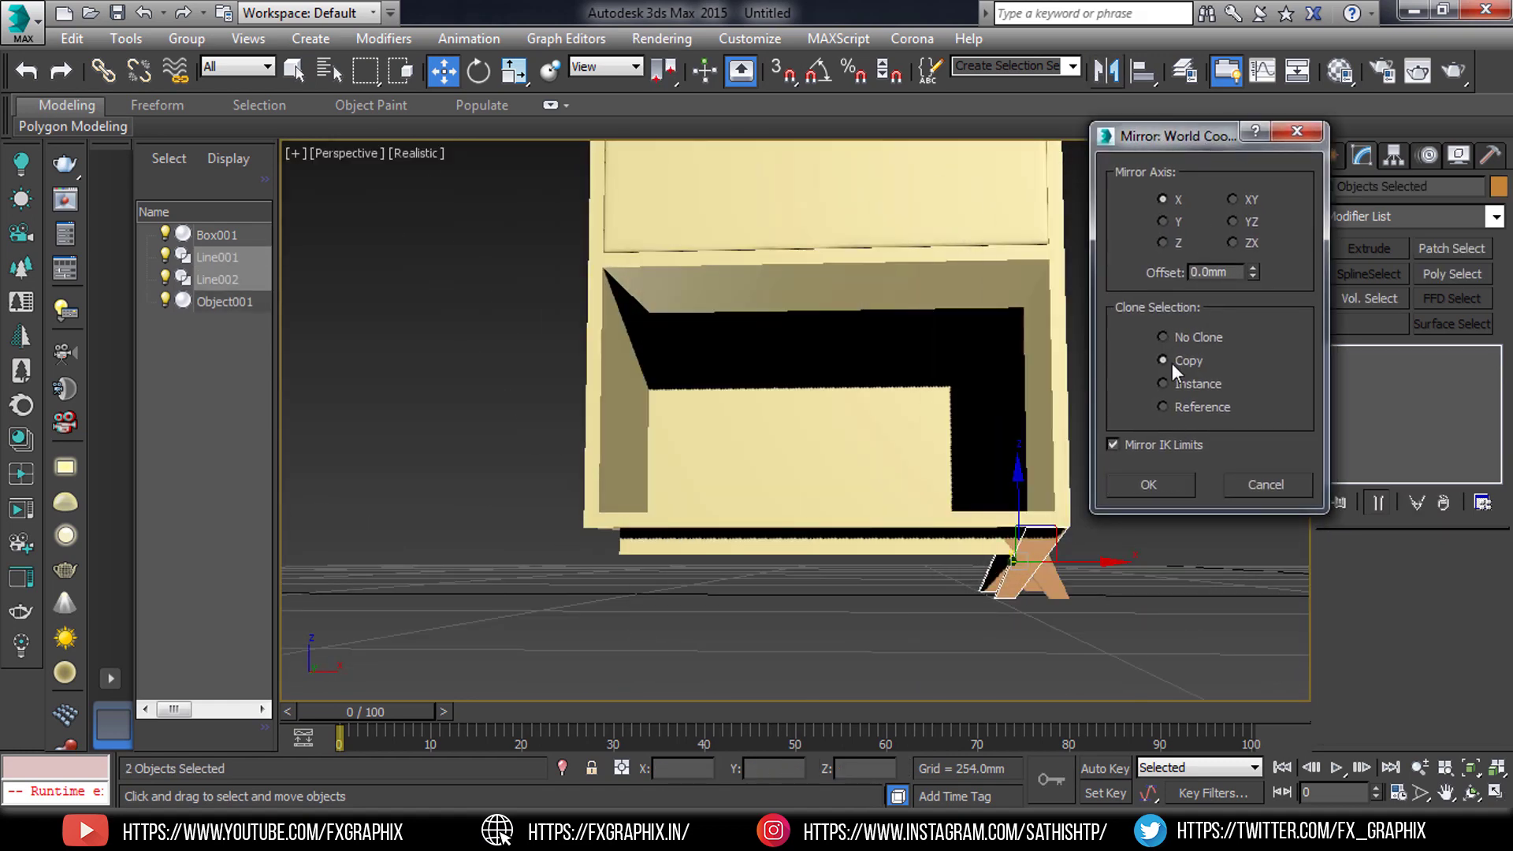
drag(1252, 272, 1238, 577)
key(Return)
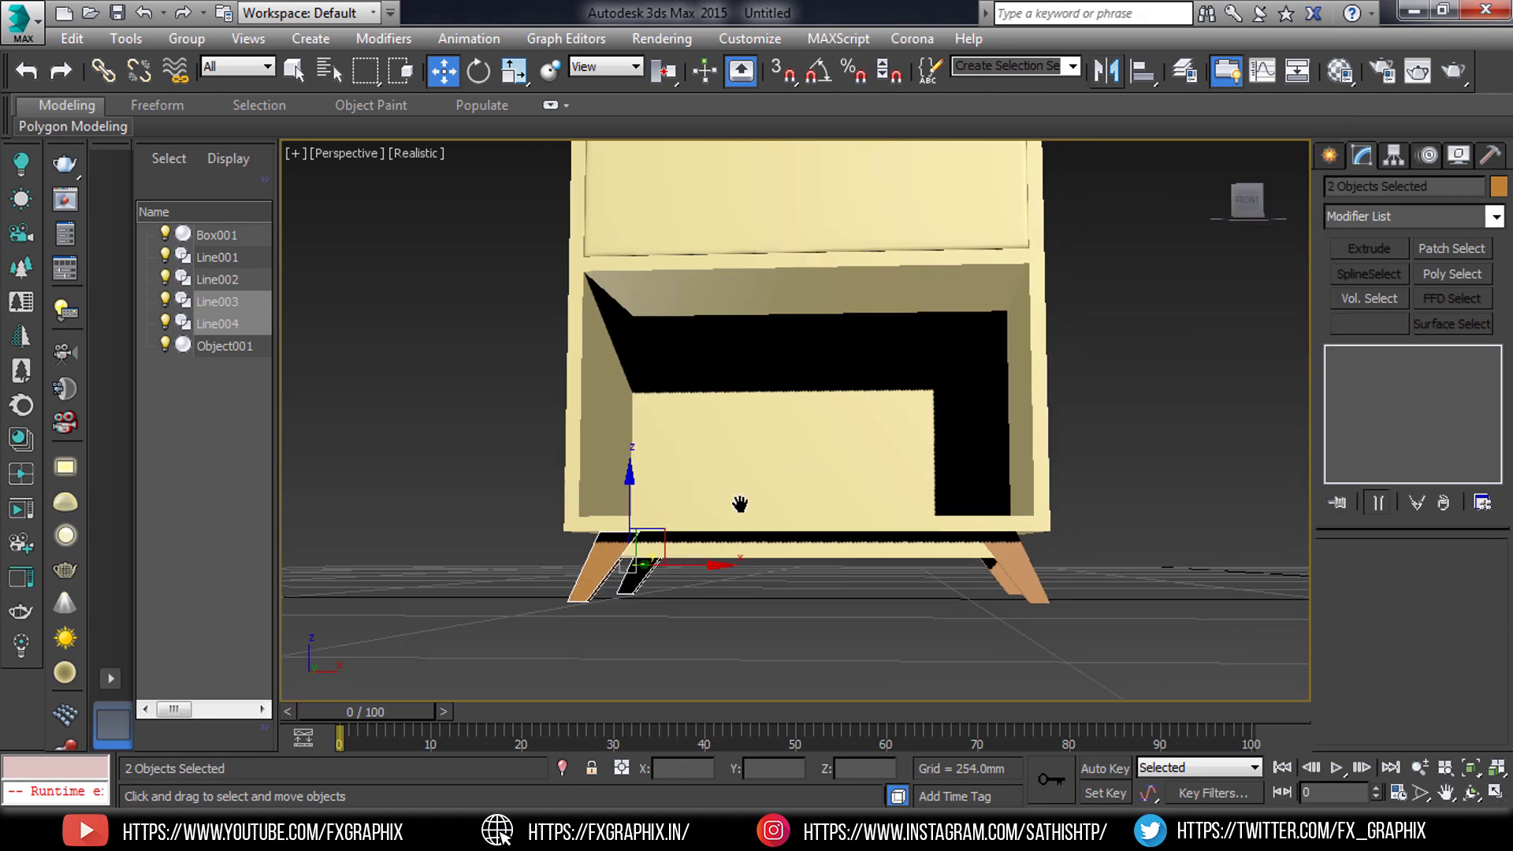
scroll(740, 507, down, 3)
mouse_move(925, 449)
alt+middle_down()
mouse_move(895, 397)
mouse_move(867, 441)
alt+middle_up()
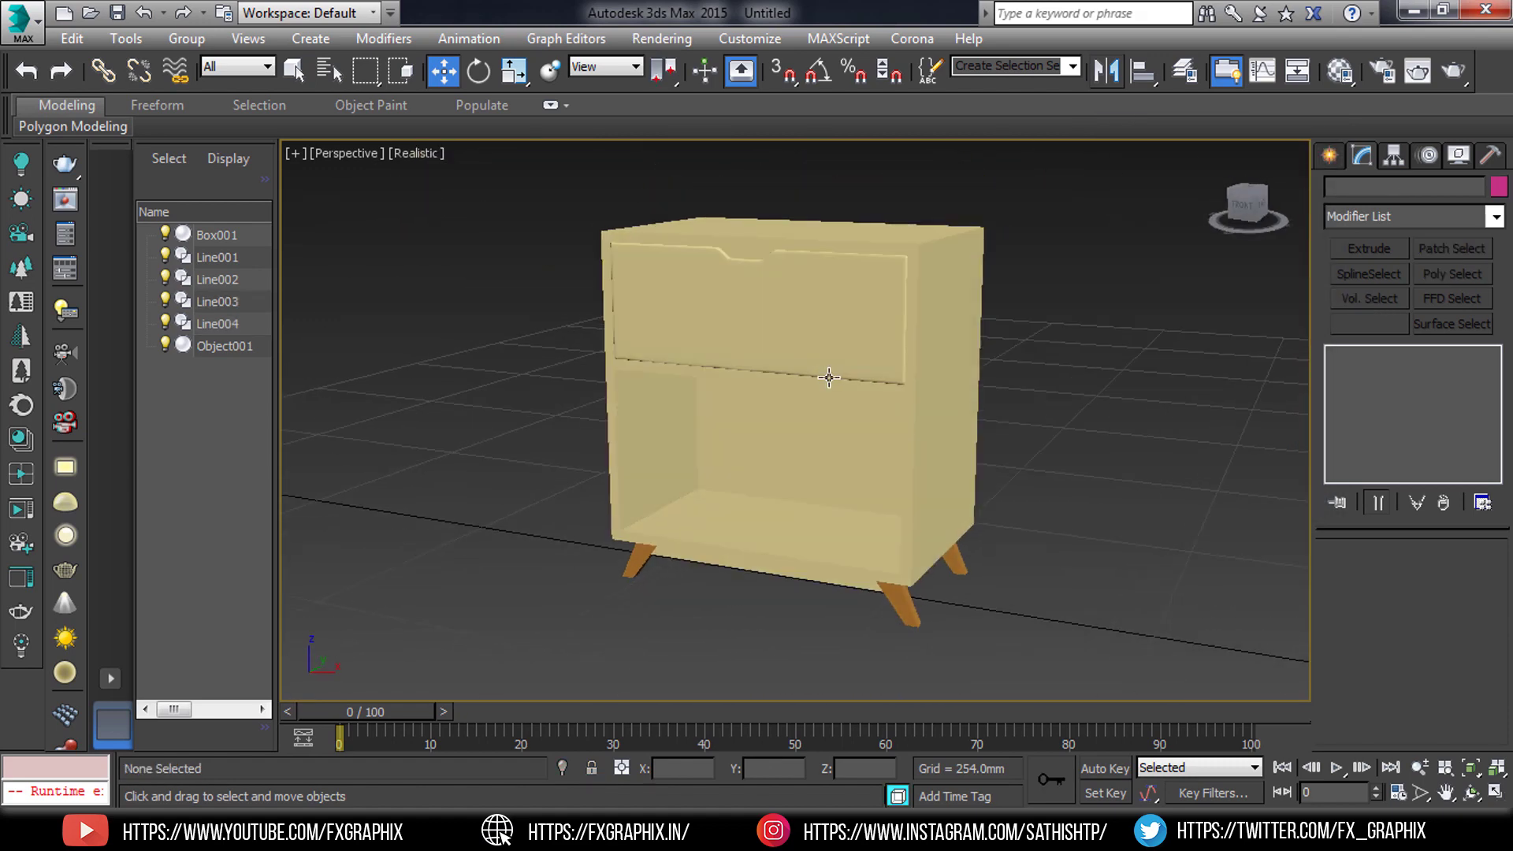
Step: Set the object colour of every scene object to light grey
scroll(788, 441, down, 2)
drag(541, 280, 945, 623)
click(1497, 186)
click(890, 535)
click(1010, 446)
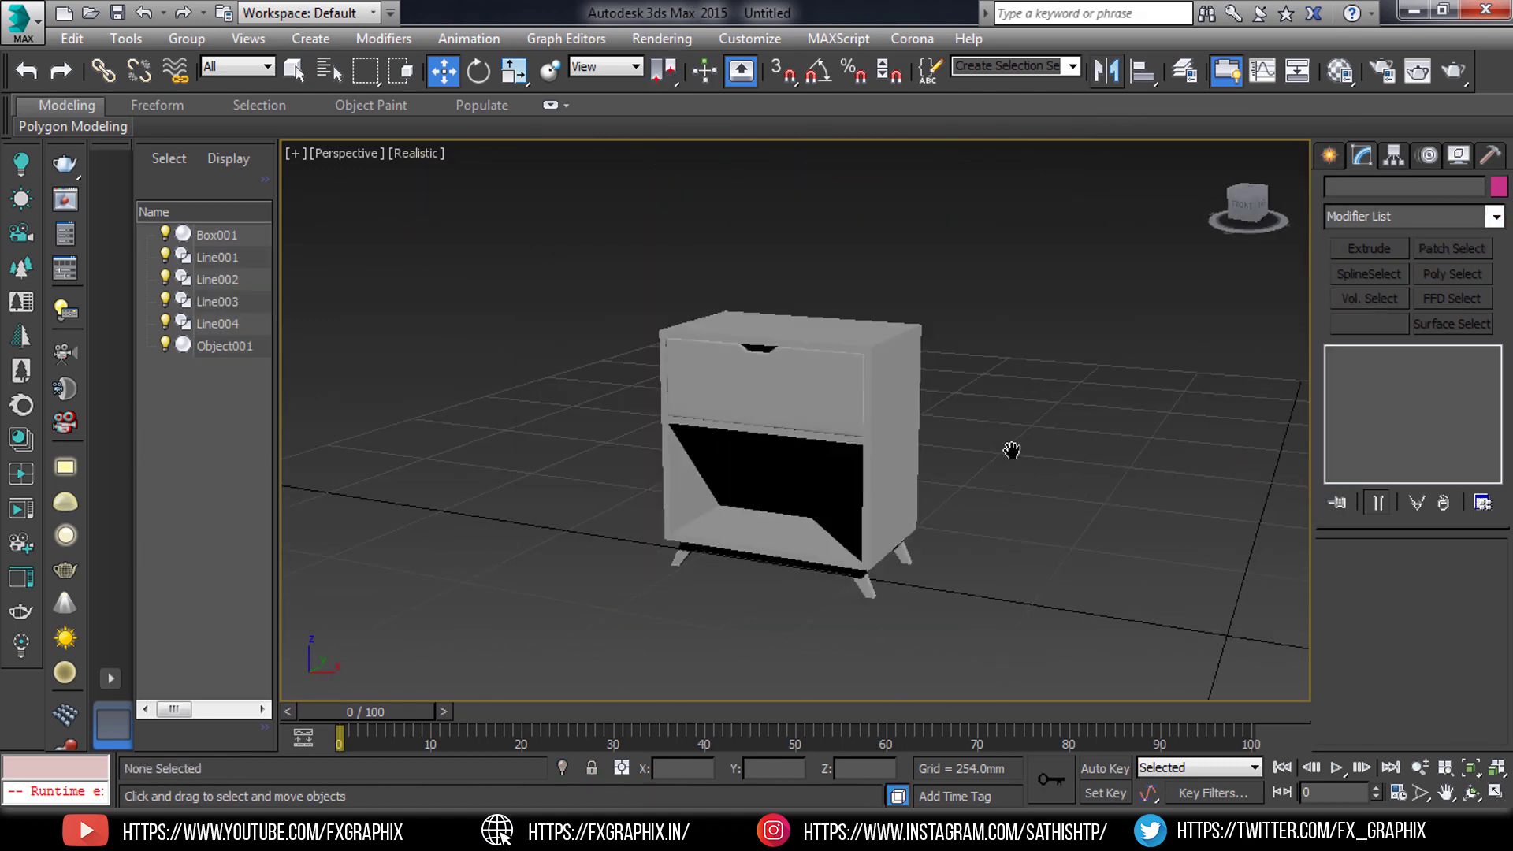
Step: Draw a large Plane001 floor under the nightstand and raise its Length/Width segments
click(1329, 156)
scroll(777, 500, down, 5)
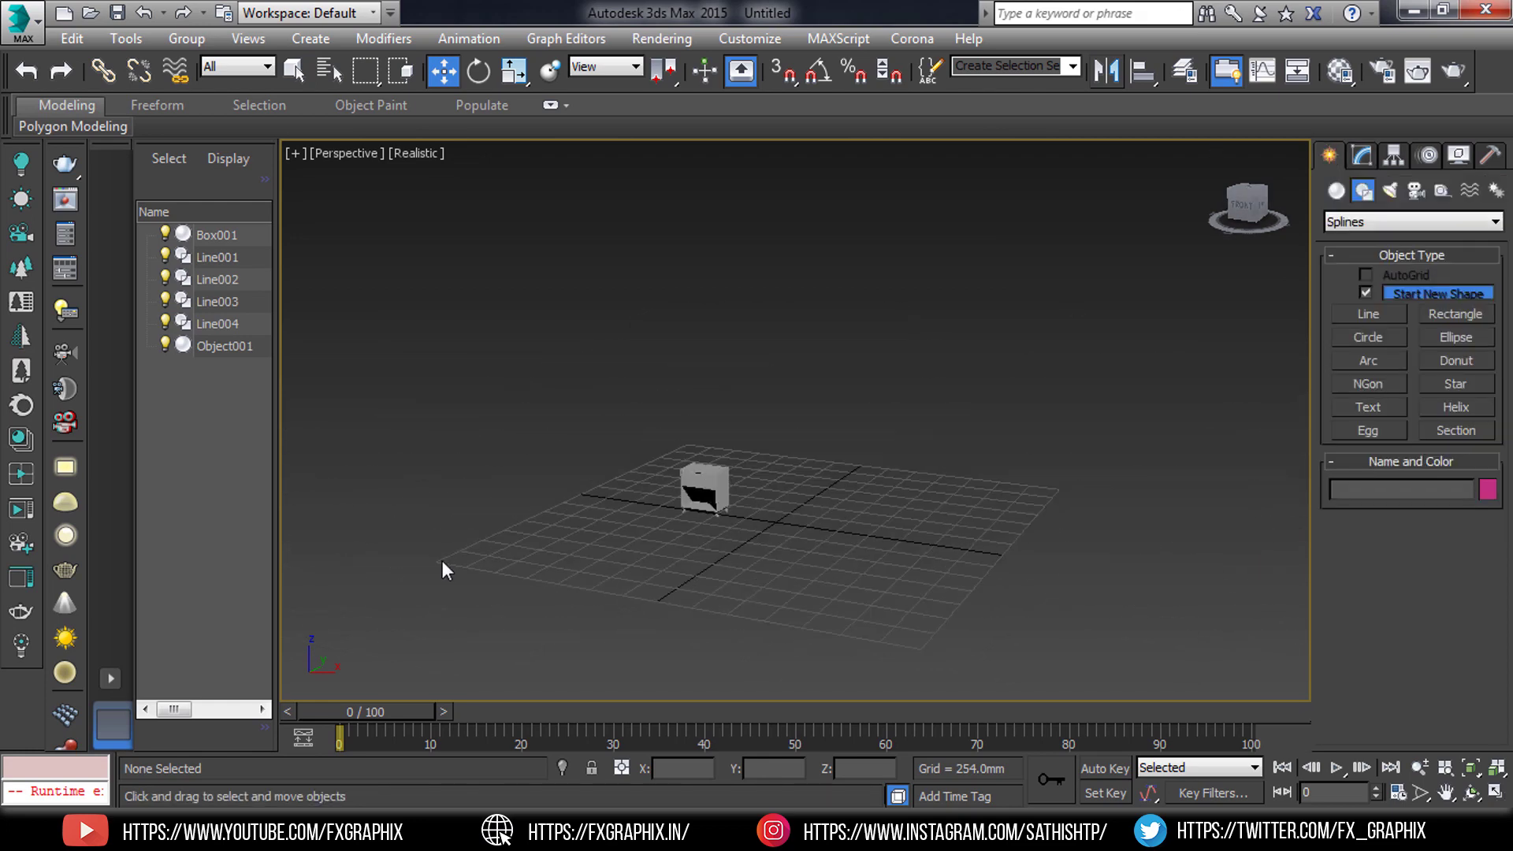
drag(442, 562, 1055, 490)
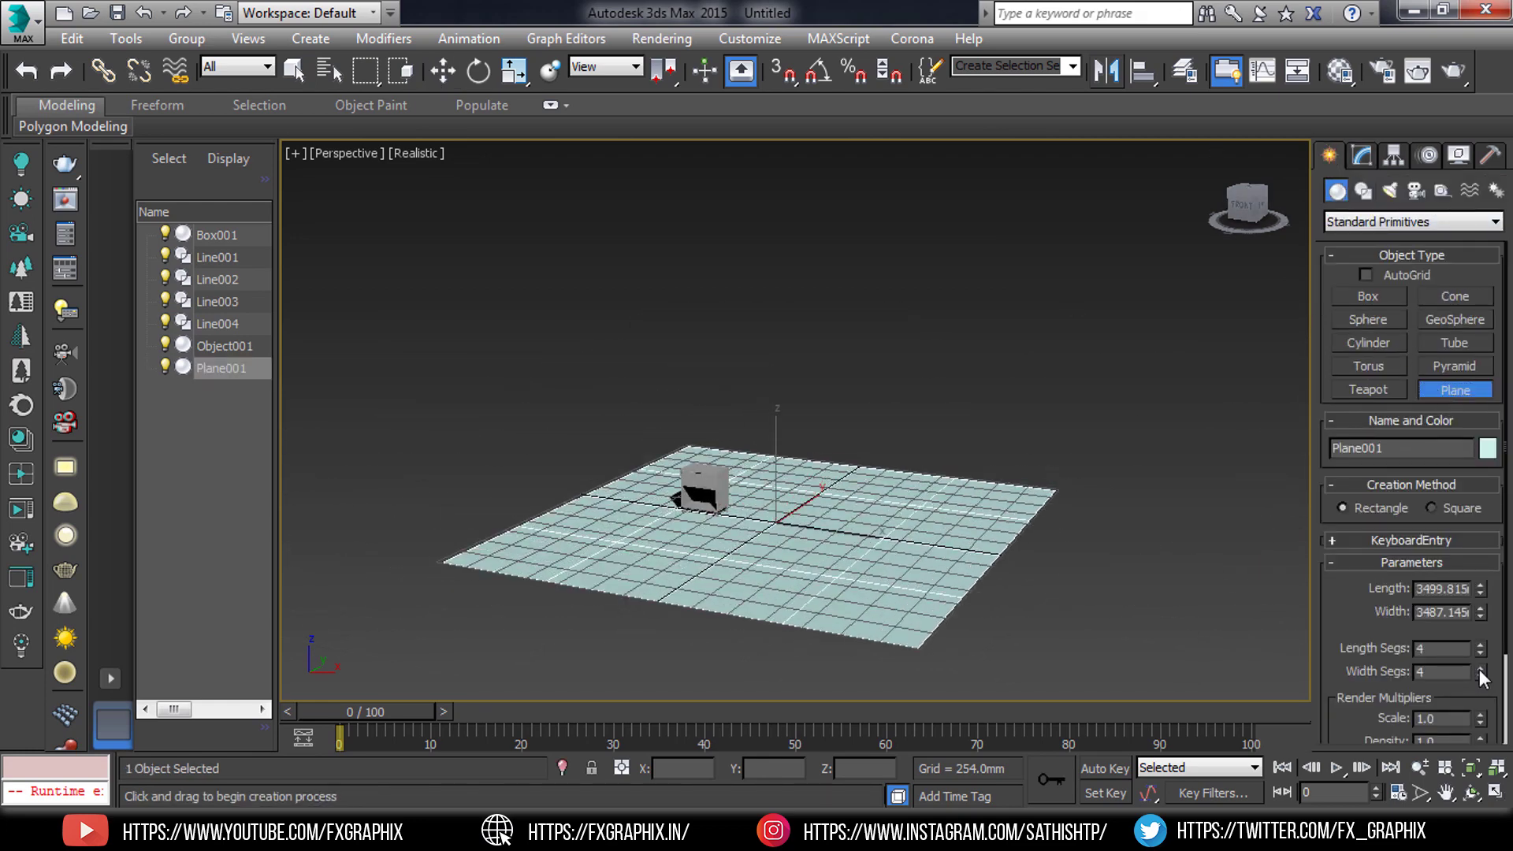
drag(1481, 674, 1479, 614)
click(1362, 155)
click(1411, 216)
Step: Add a Bend modifier to the floor plane, bending it 90° along X
scroll(1367, 315, down, 5)
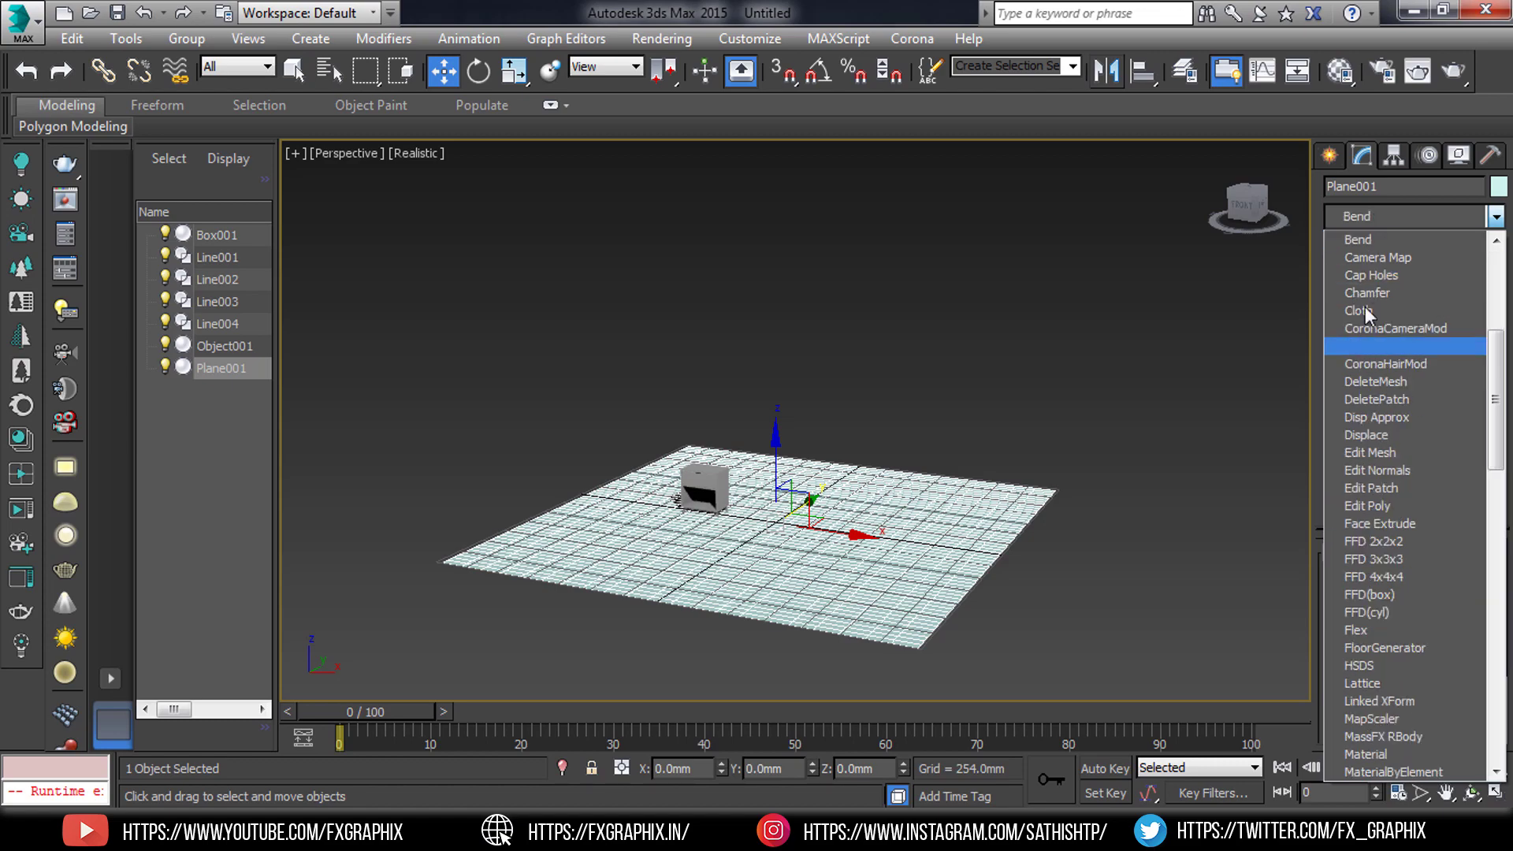
click(1357, 239)
alt+middle_drag(814, 331, 755, 502)
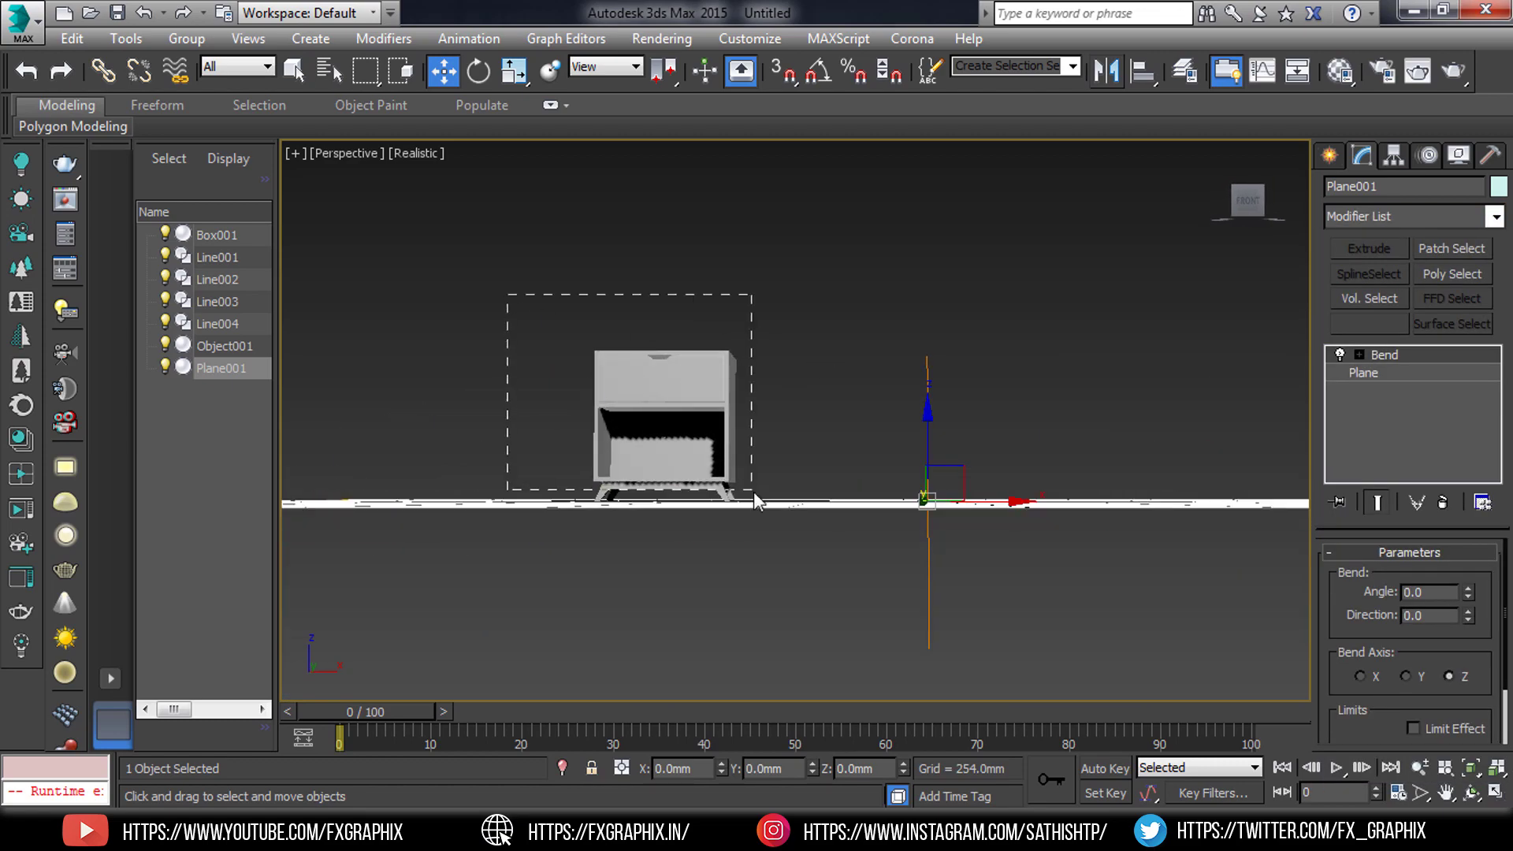
drag(754, 502, 1016, 502)
alt+middle_drag(867, 394, 906, 275)
key(ctrl+d)
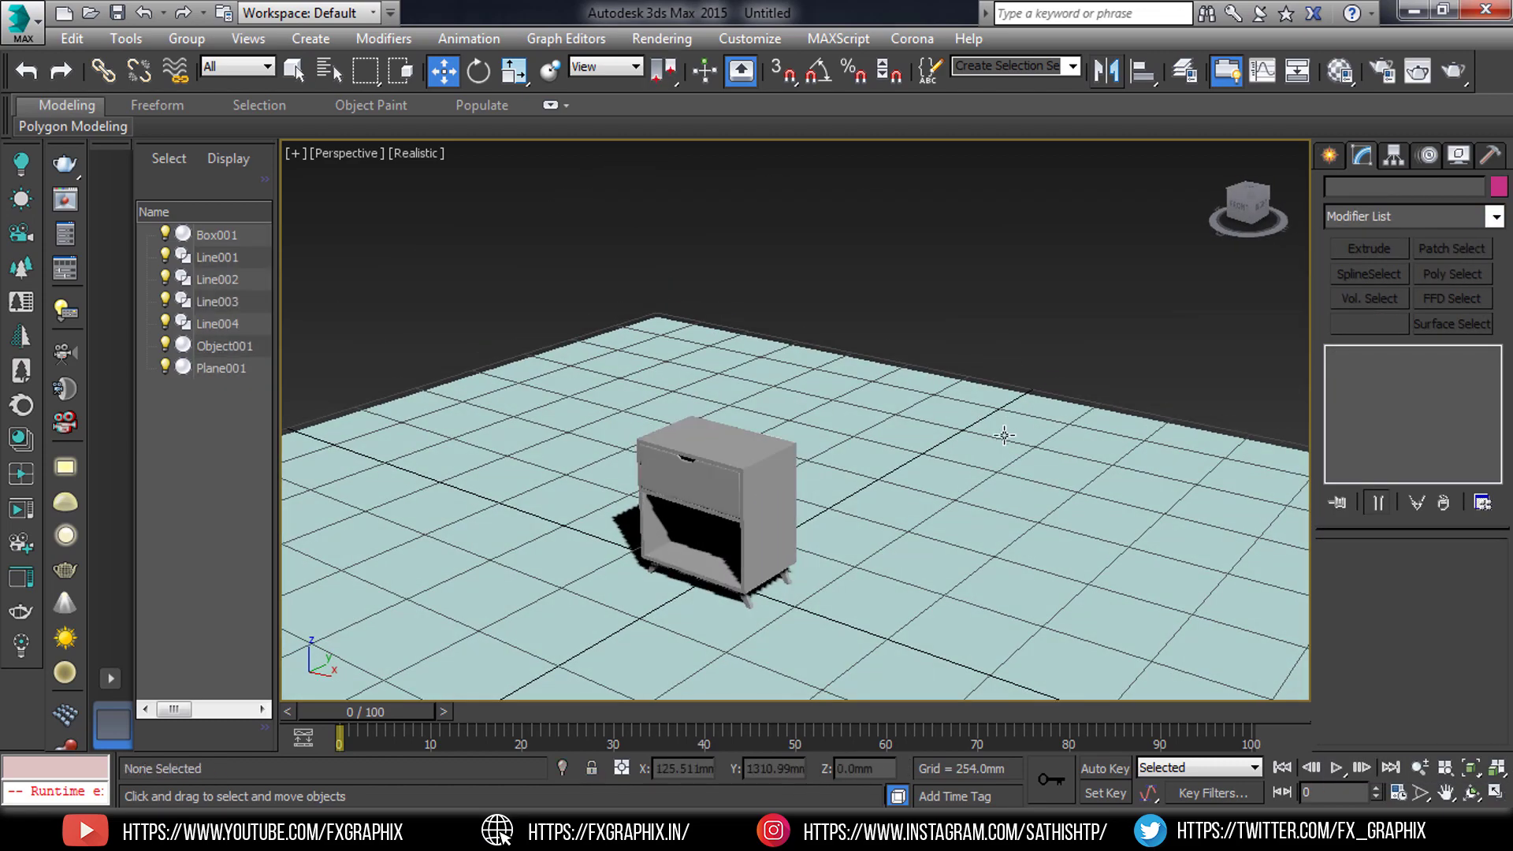
click(1003, 434)
click(1360, 675)
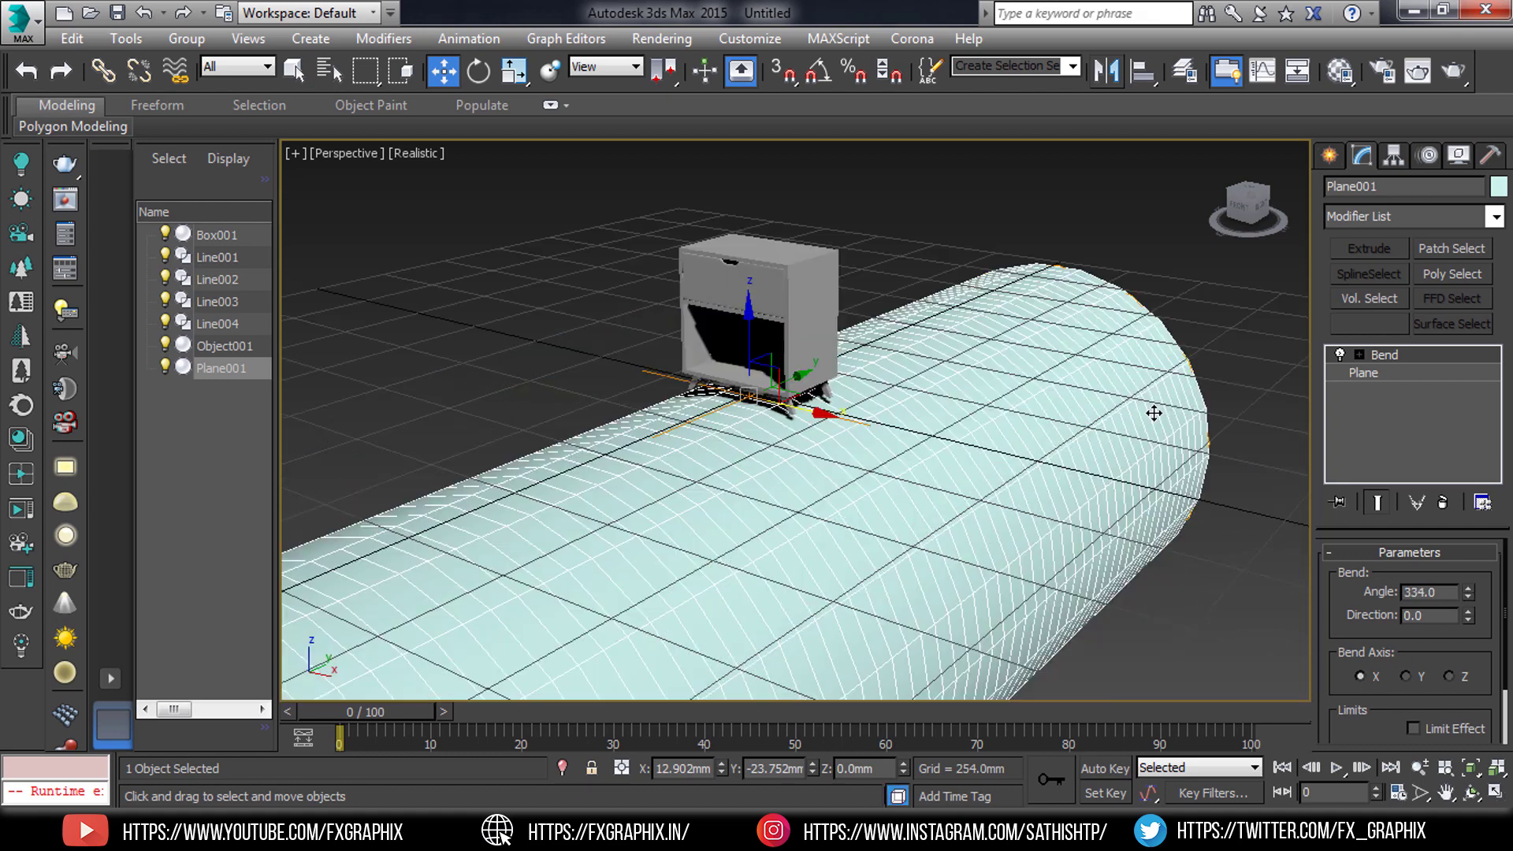
scroll(1188, 598, down, 3)
text(90)
key(Return)
Step: Rotate the bent plane -90° on Z with angle snap enabled
right_click(819, 71)
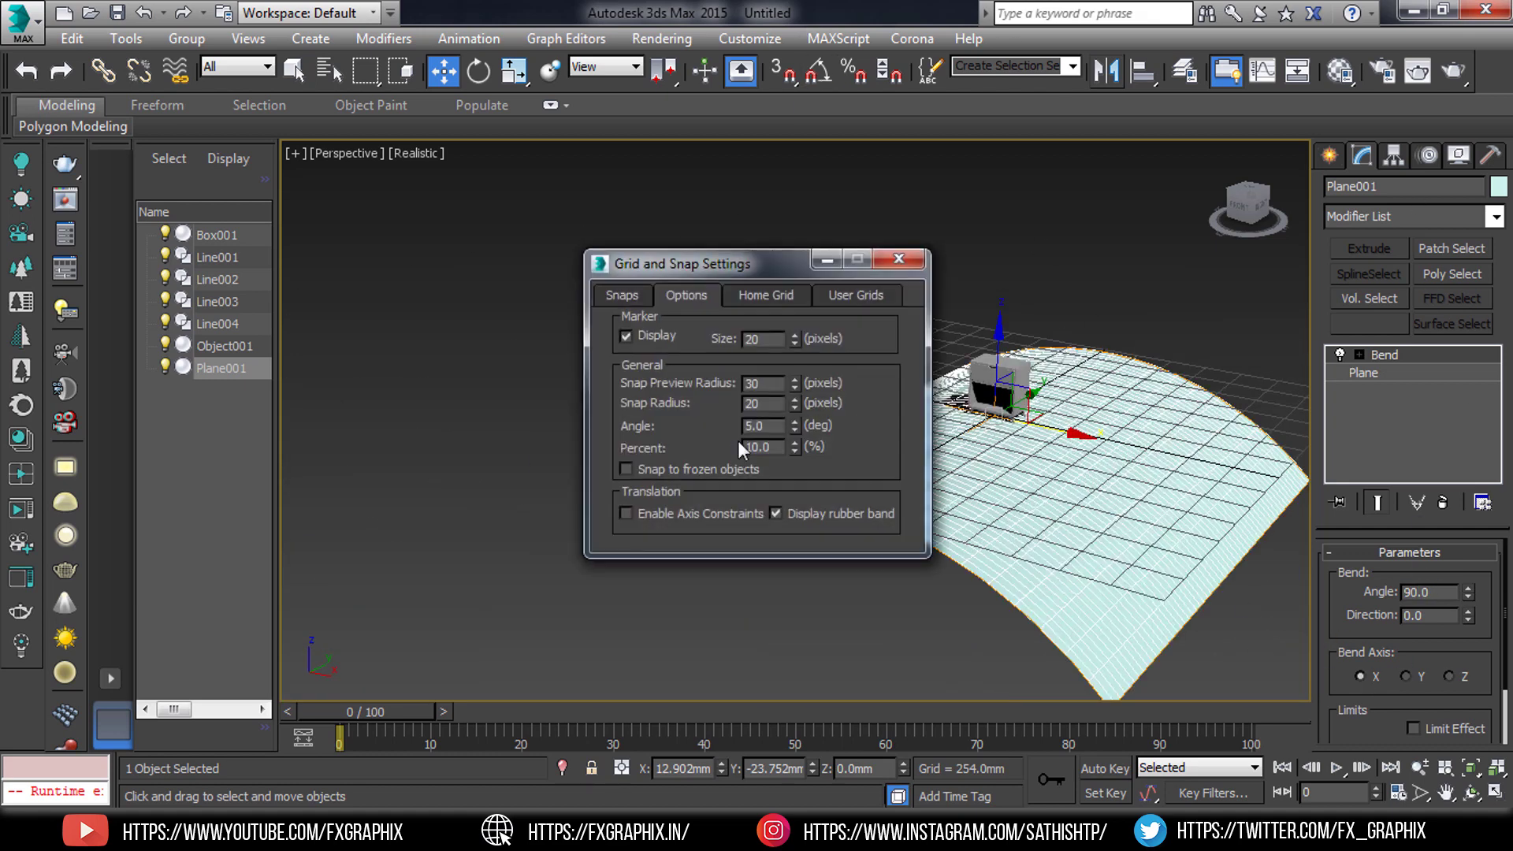
click(899, 260)
key(a)
key(e)
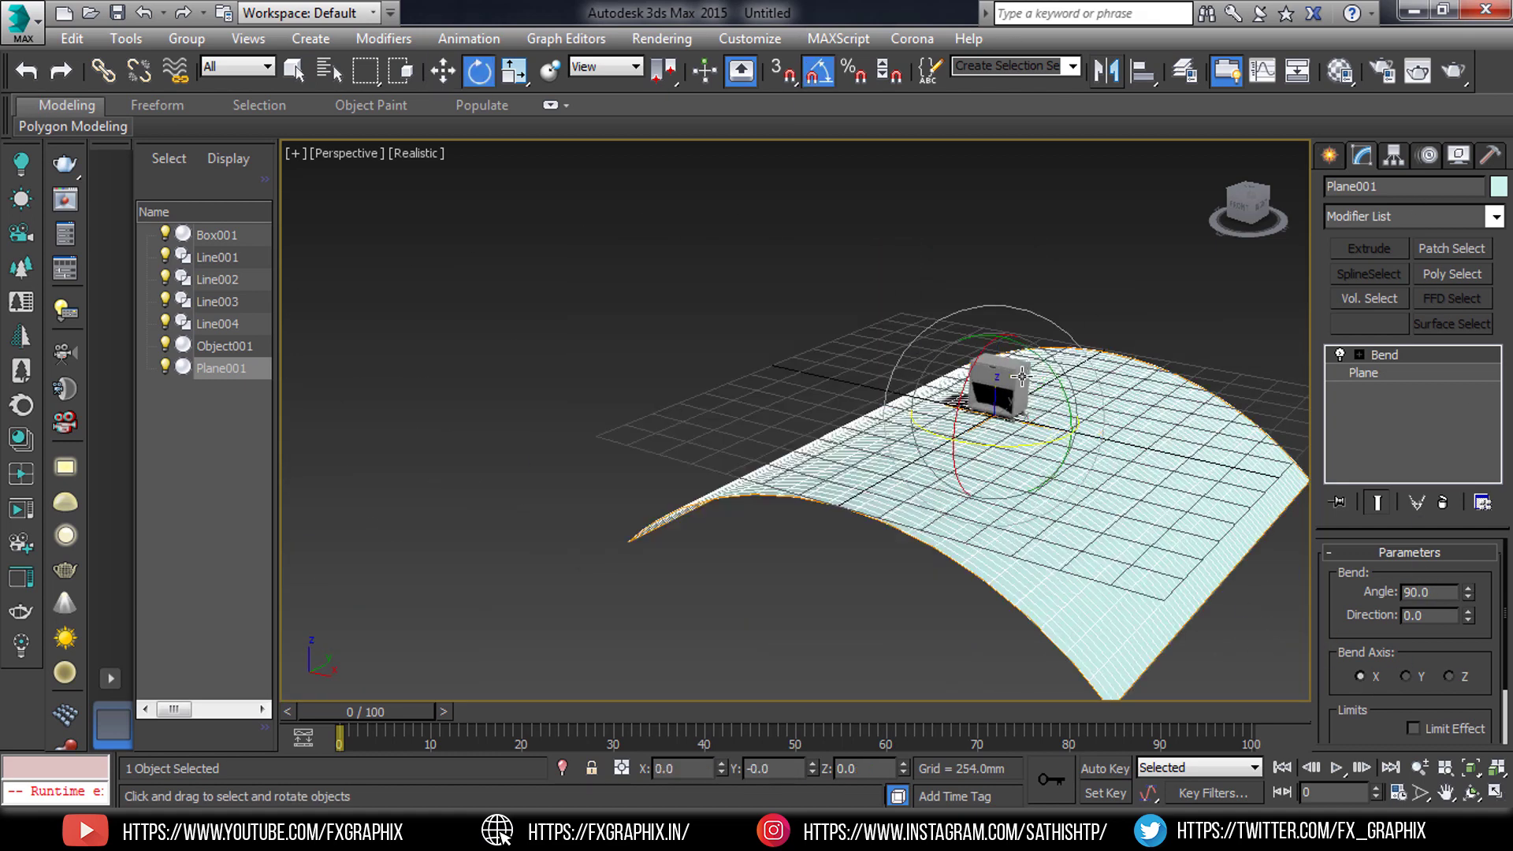
drag(965, 441, 998, 445)
Step: Enable Limit Effect with a negative Lower Limit so the wall meets a flat floor
click(1413, 728)
drag(1386, 595, 1385, 525)
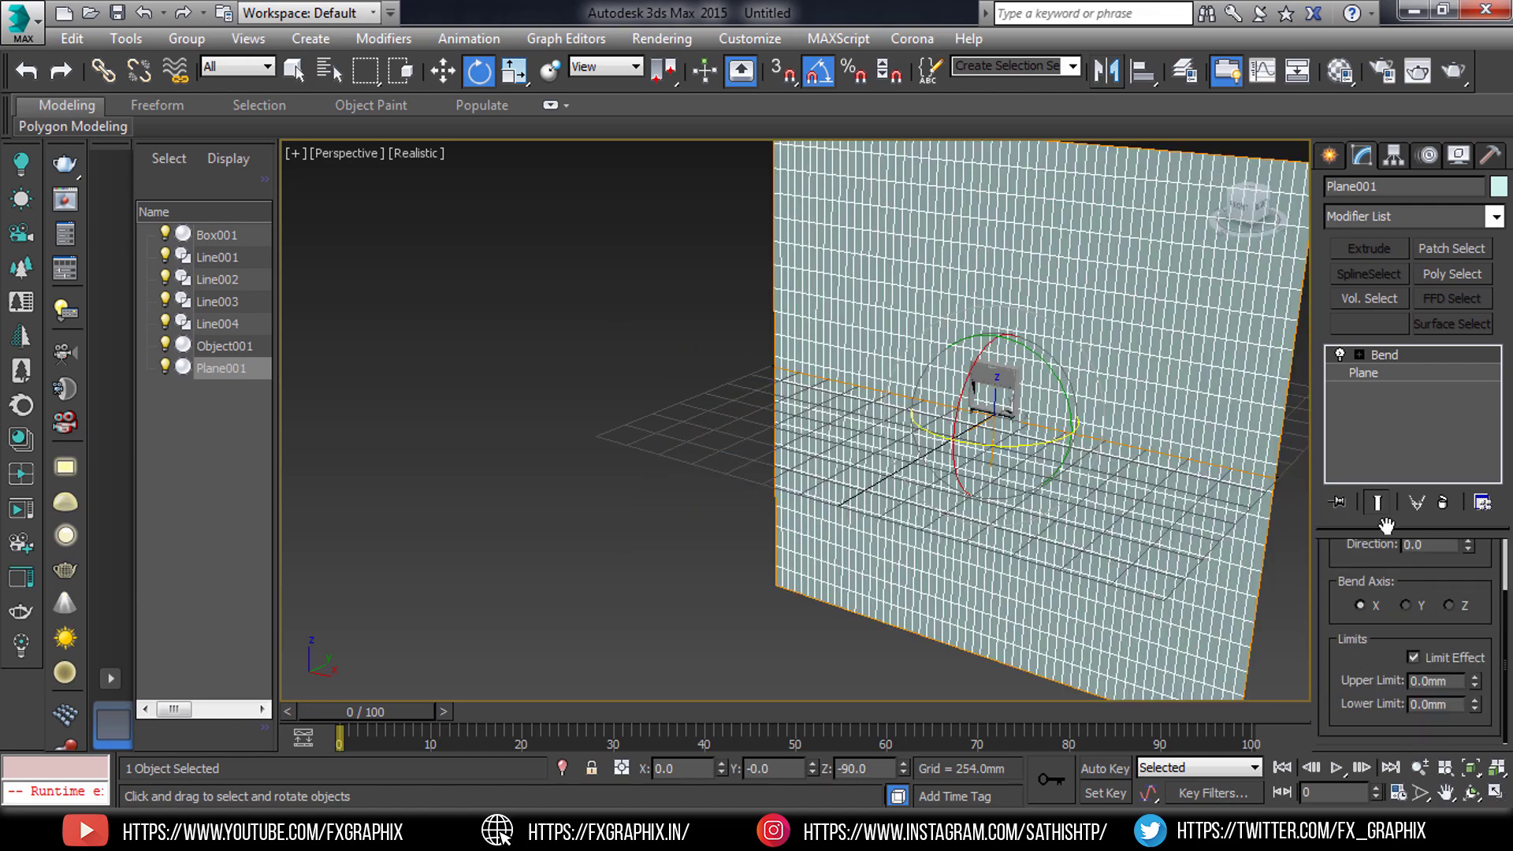
drag(1474, 709, 1474, 788)
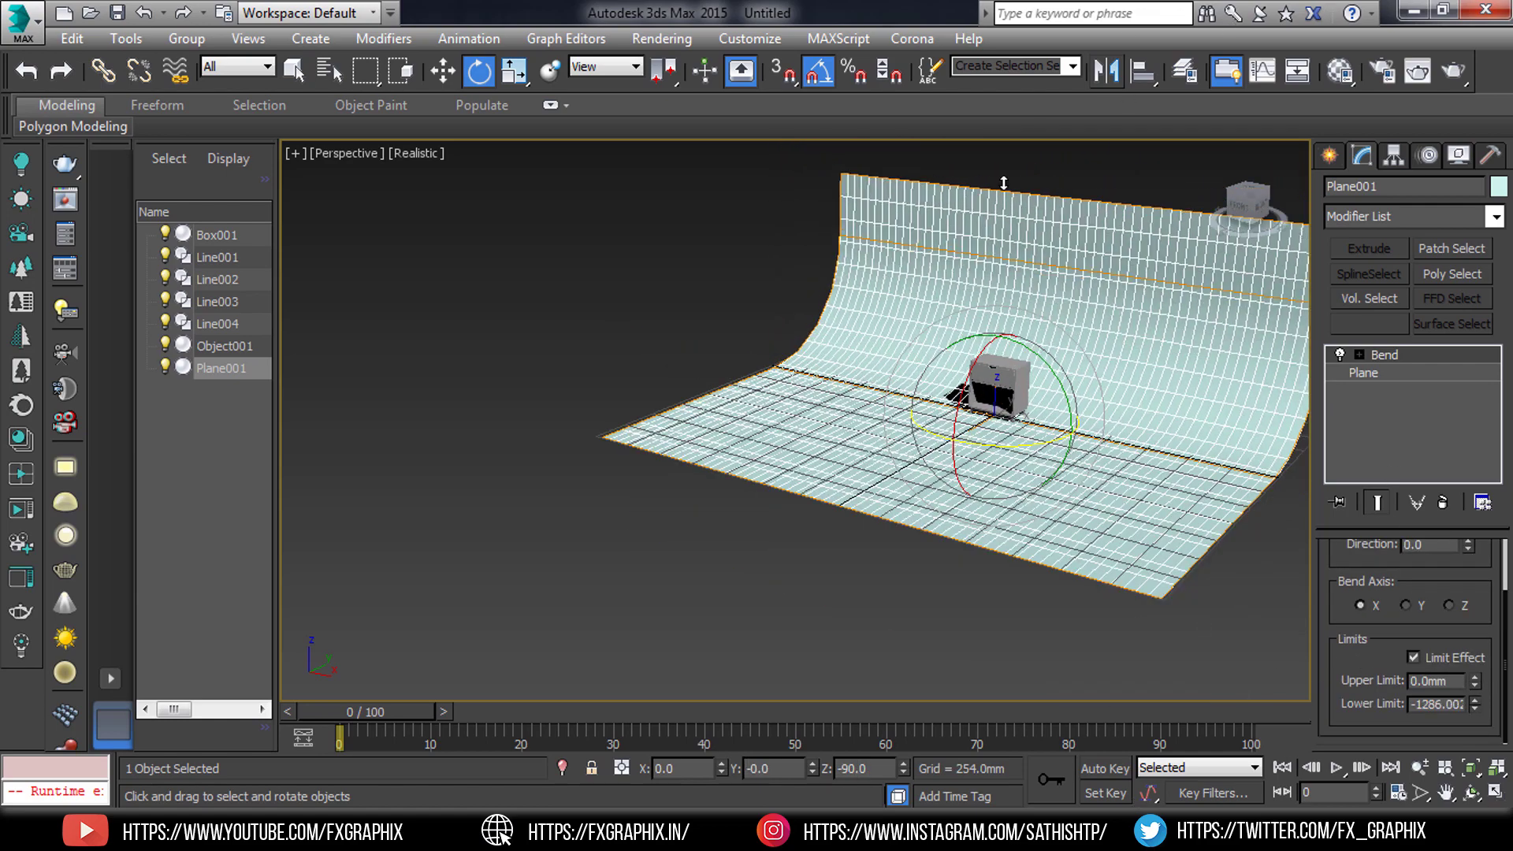
key(w)
mouse_move(1042, 416)
alt+middle_down()
mouse_move(952, 425)
mouse_move(1073, 439)
mouse_move(1066, 408)
mouse_move(1044, 405)
alt+middle_up()
drag(1474, 703, 1474, 658)
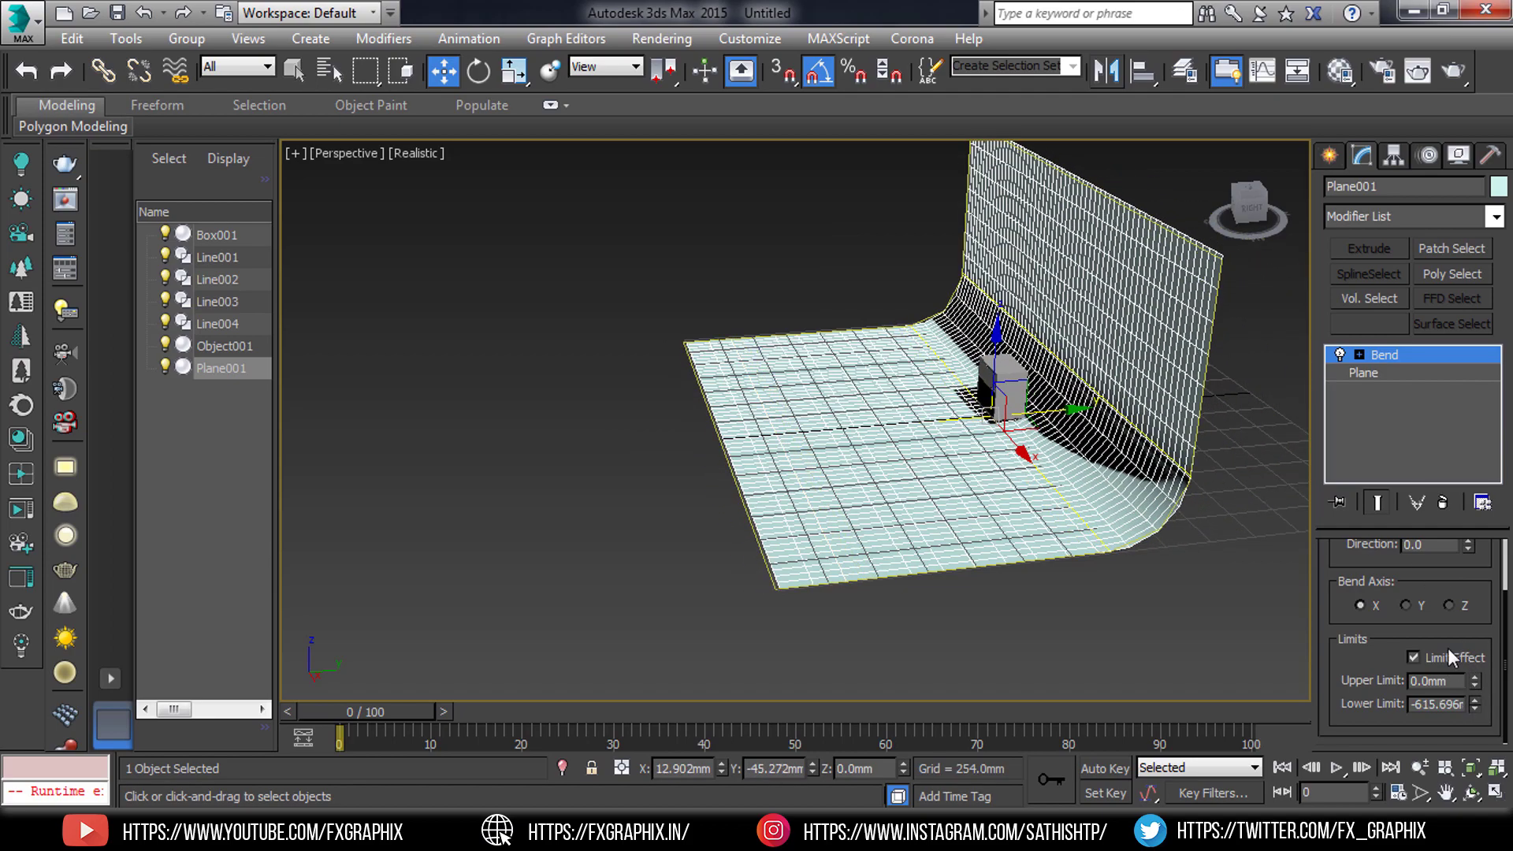
scroll(1016, 386, up, 5)
Step: In the side view, move all nightstand objects away from the curved wall
key(alt+w)
click(551, 514)
key(alt+w)
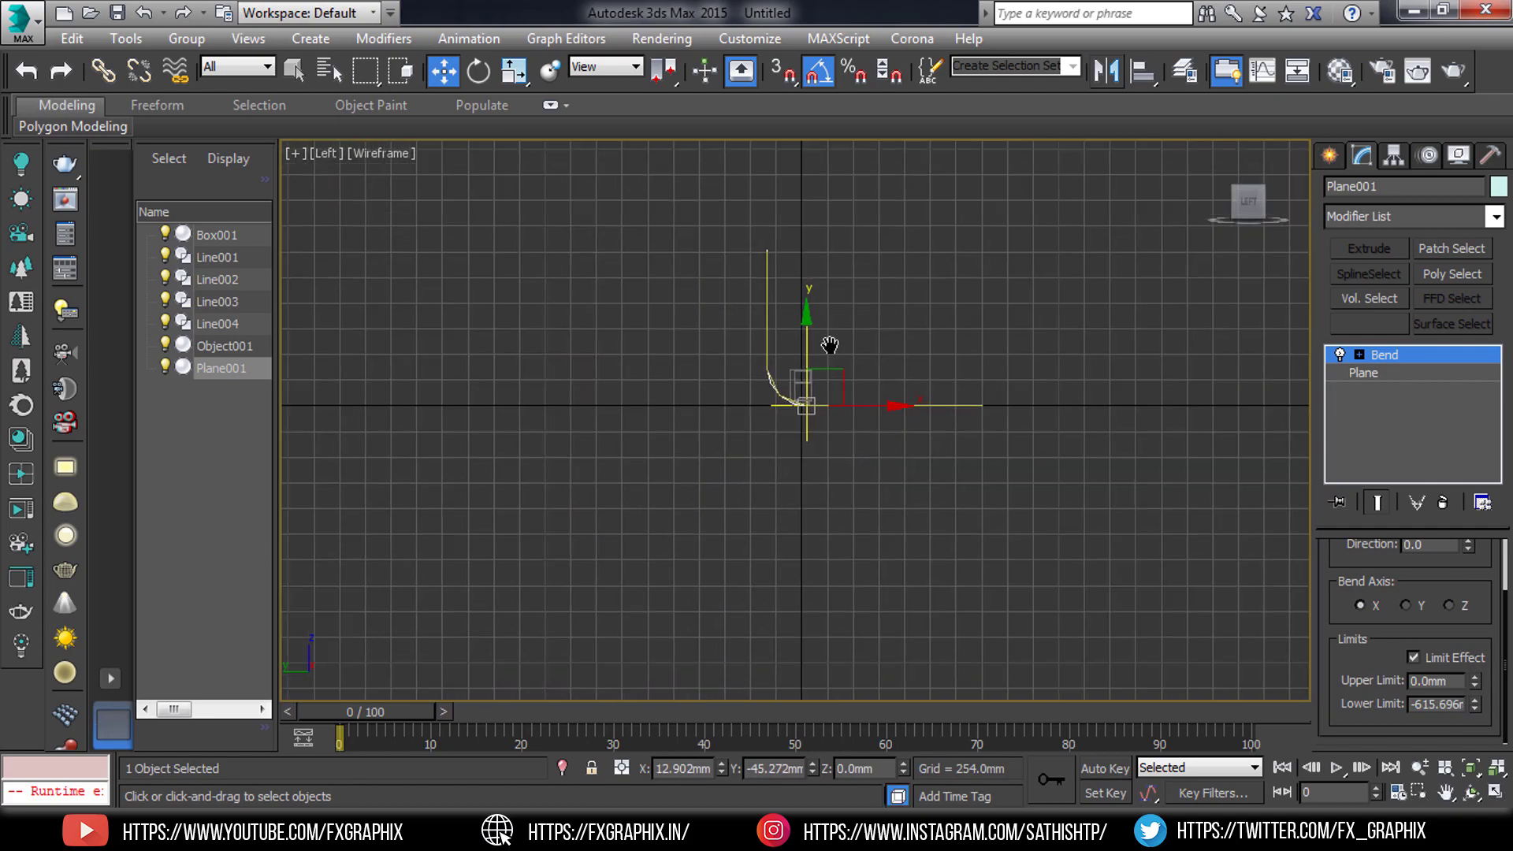
scroll(827, 348, up, 3)
key(ctrl+a)
drag(800, 489, 1060, 488)
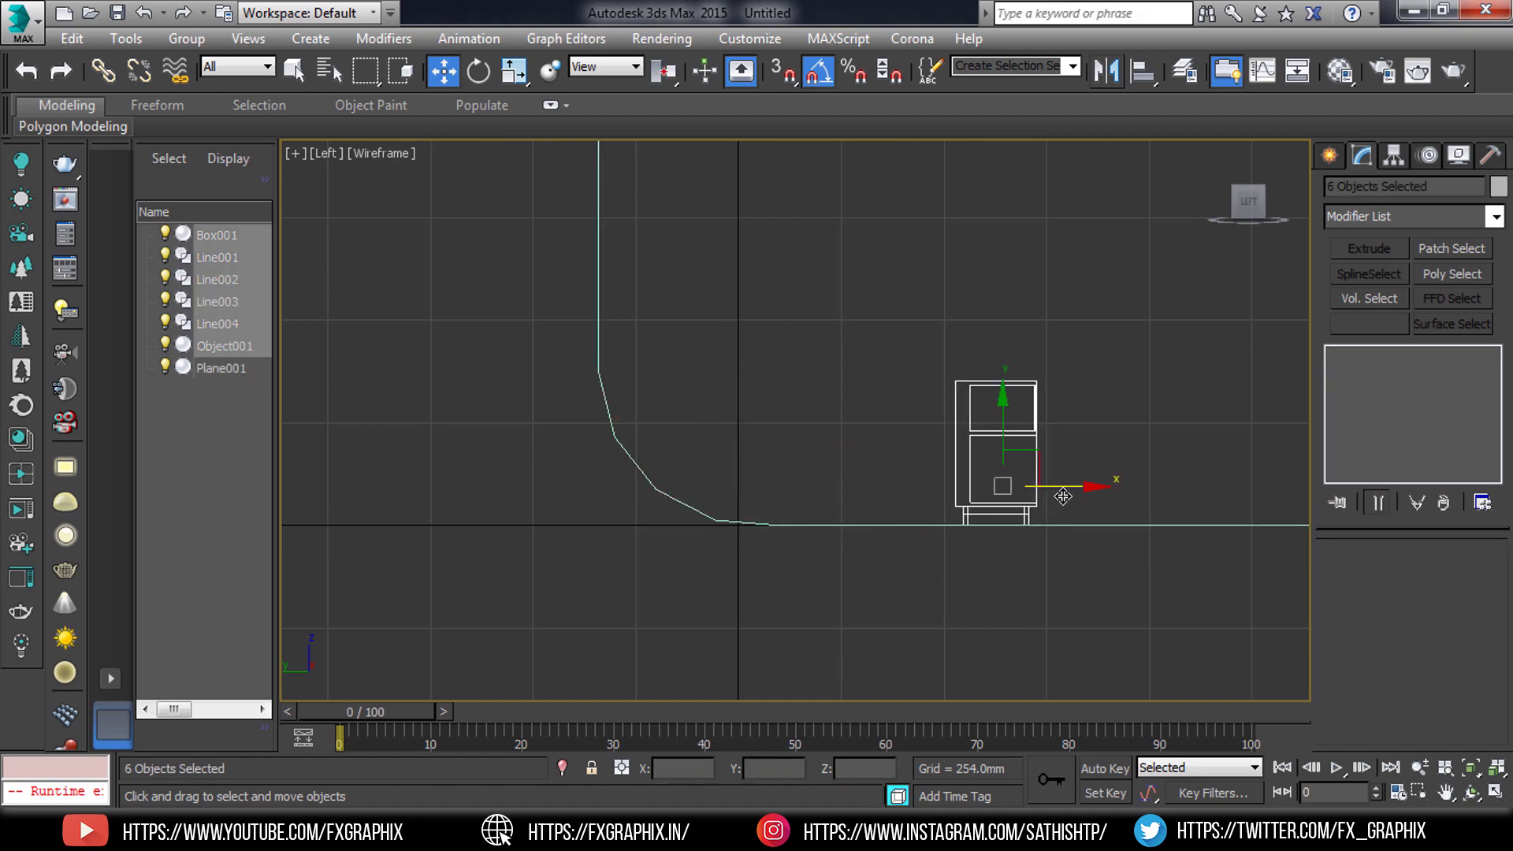
key(alt+w)
Step: Frame a three-quarter view of the nightstand and begin saving the scene
scroll(952, 423, up, 3)
scroll(951, 423, up, 3)
scroll(952, 423, down, 5)
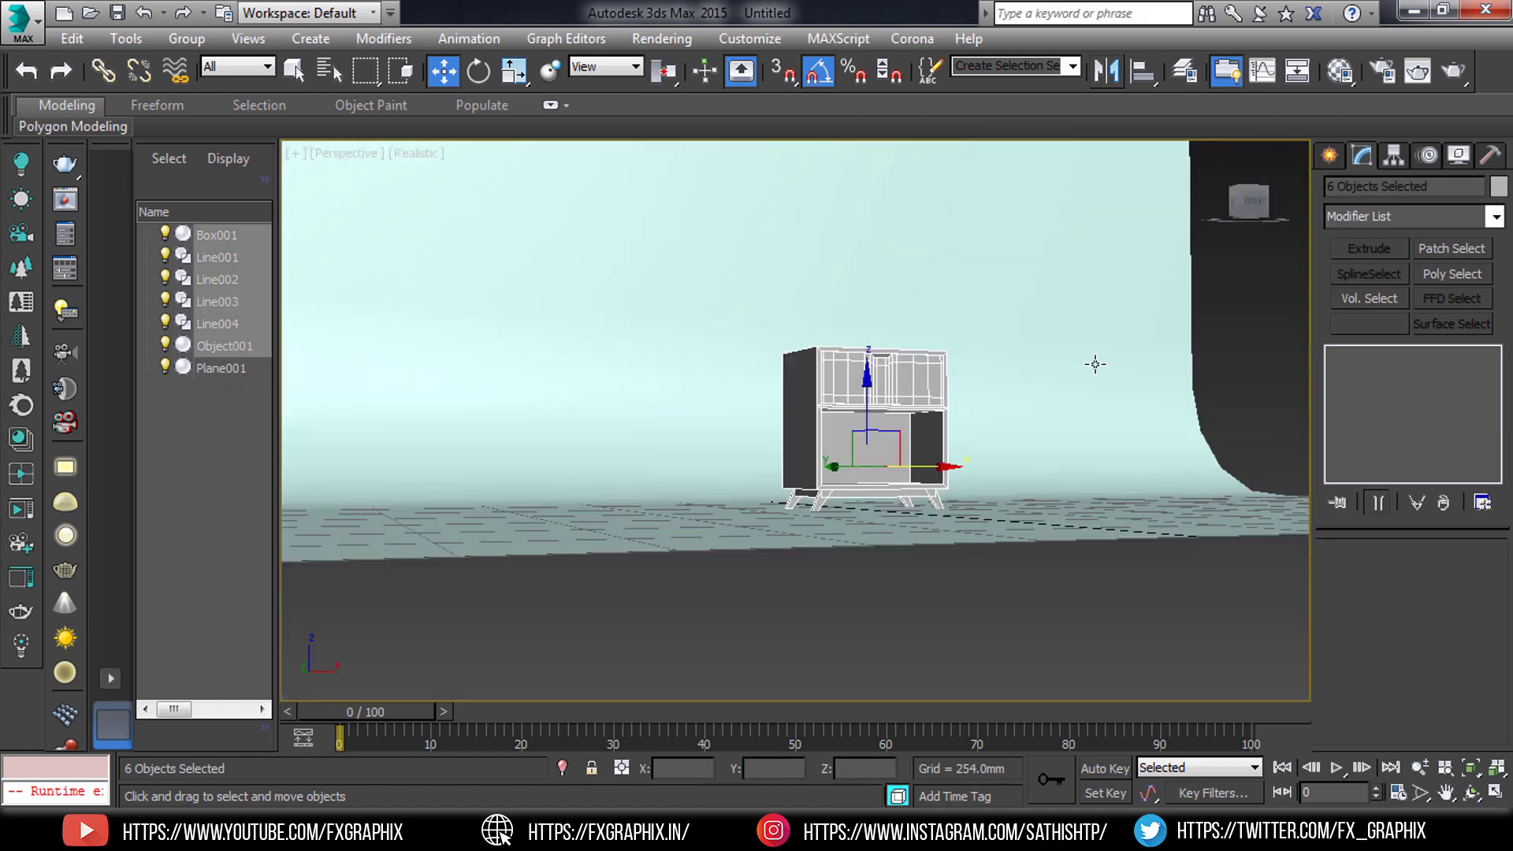
click(1095, 361)
alt+middle_drag(1094, 361, 921, 449)
scroll(922, 449, up, 3)
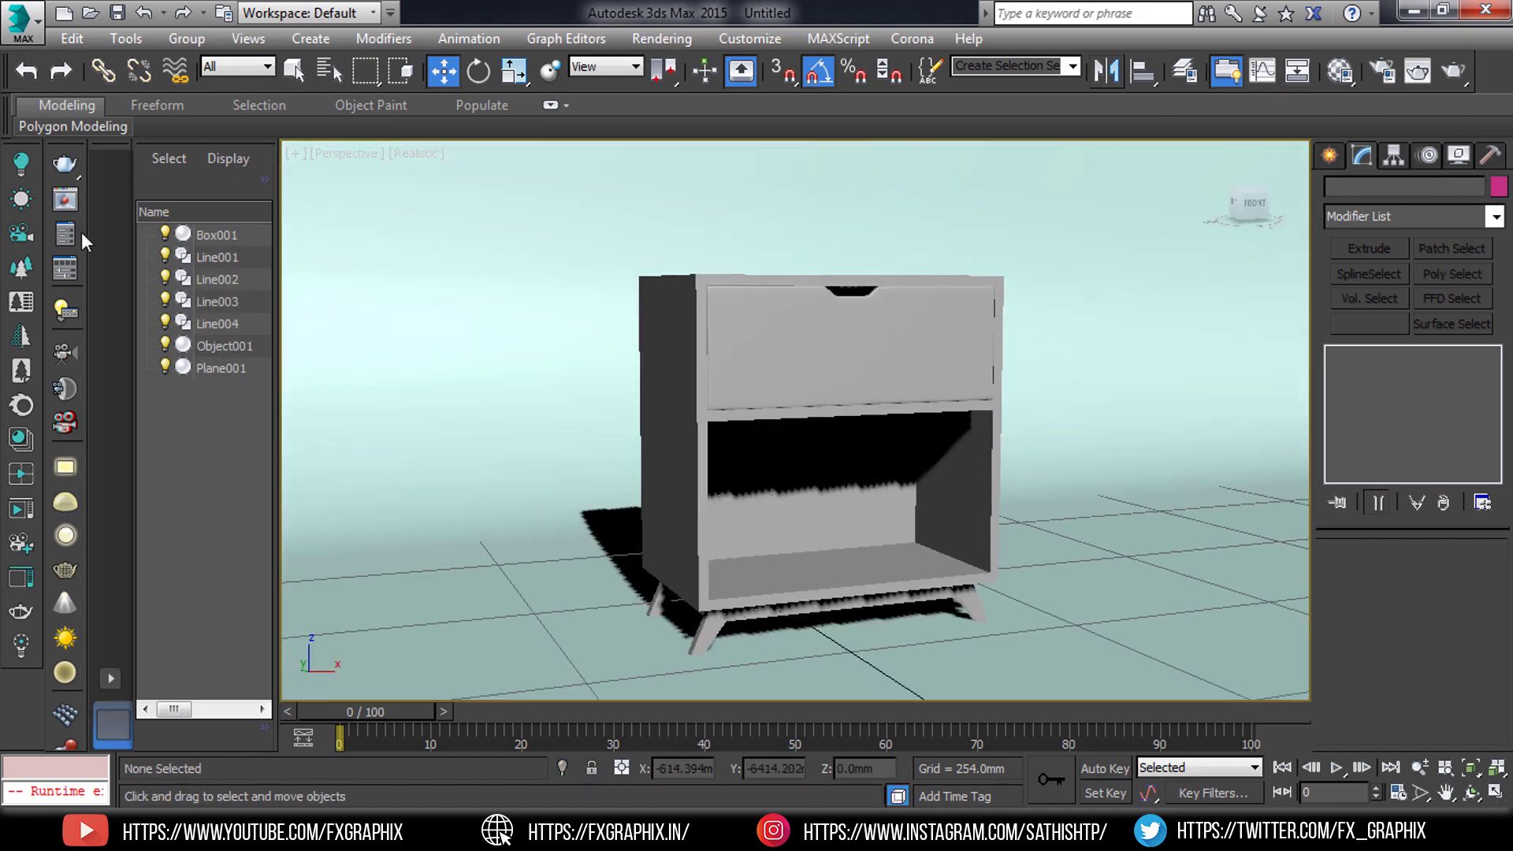
key(ctrl+s)
Step: Save the scene as nighttable.max and set render output to HDTV 1920×1080
text(nig)
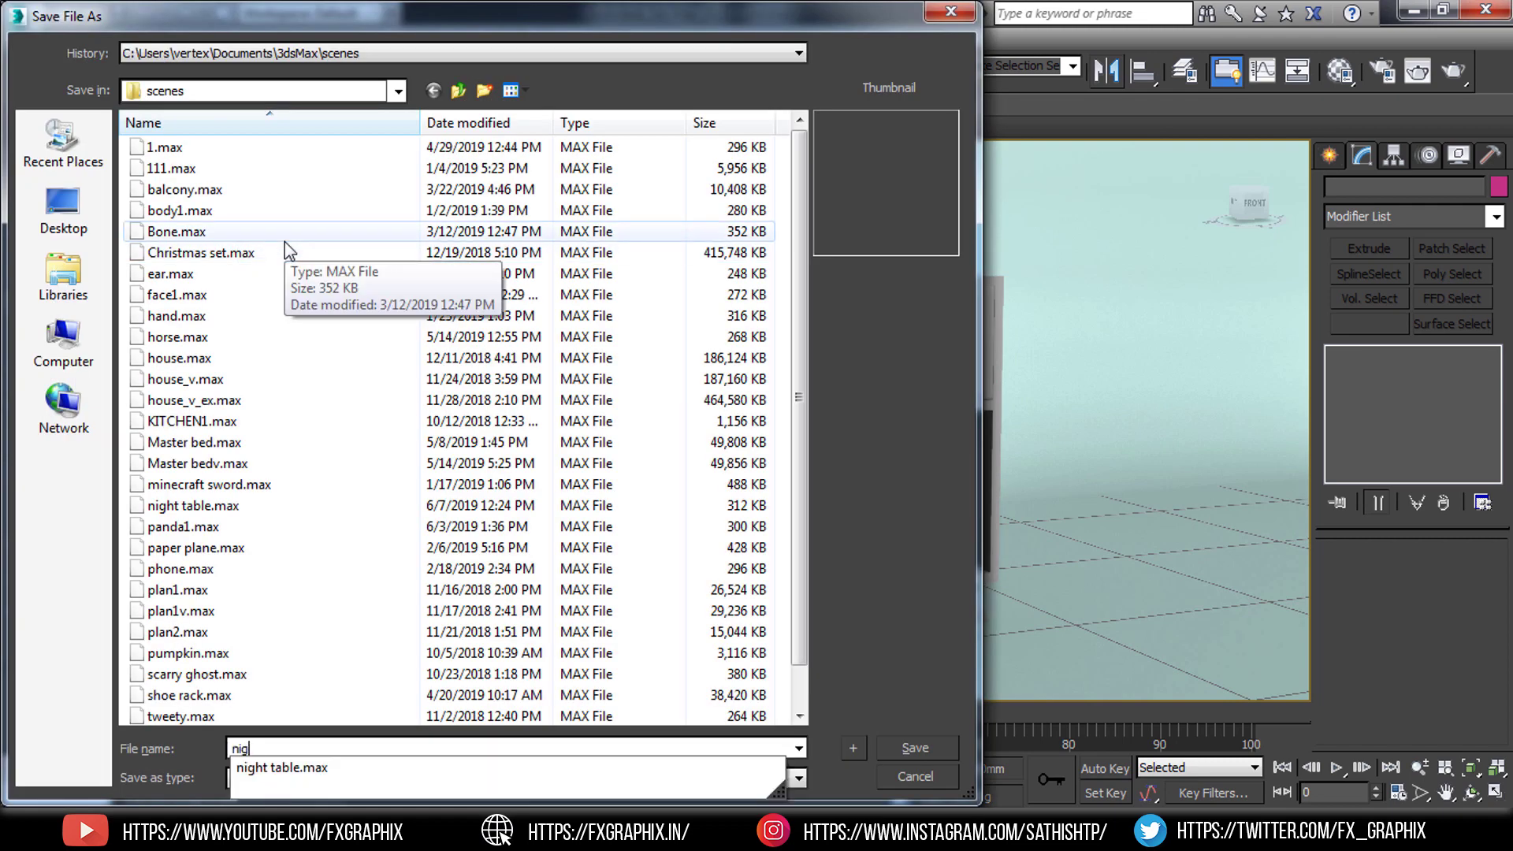
text(httable)
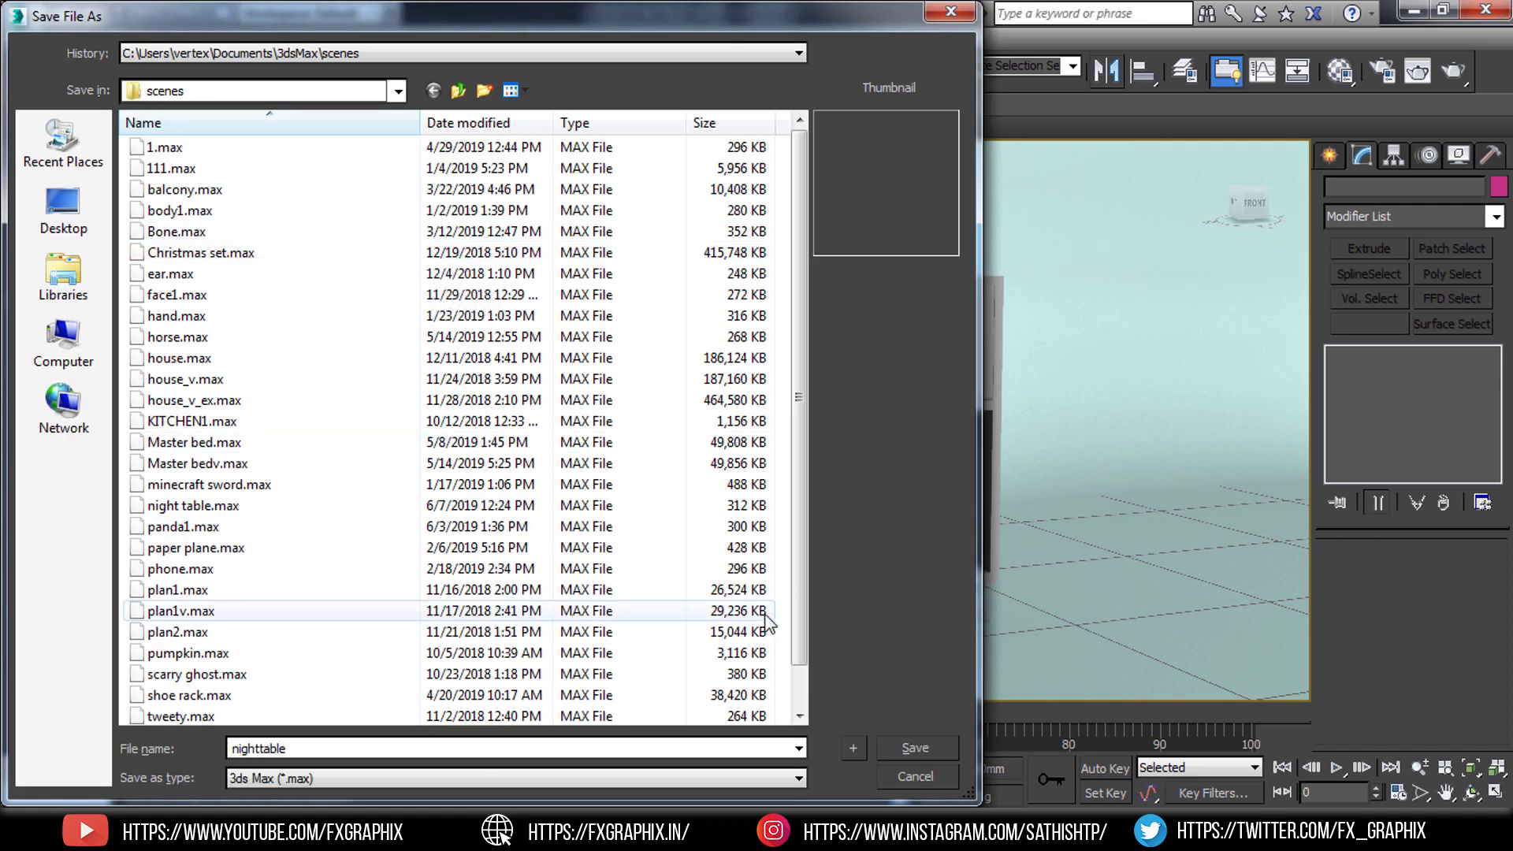
key(Return)
key(F10)
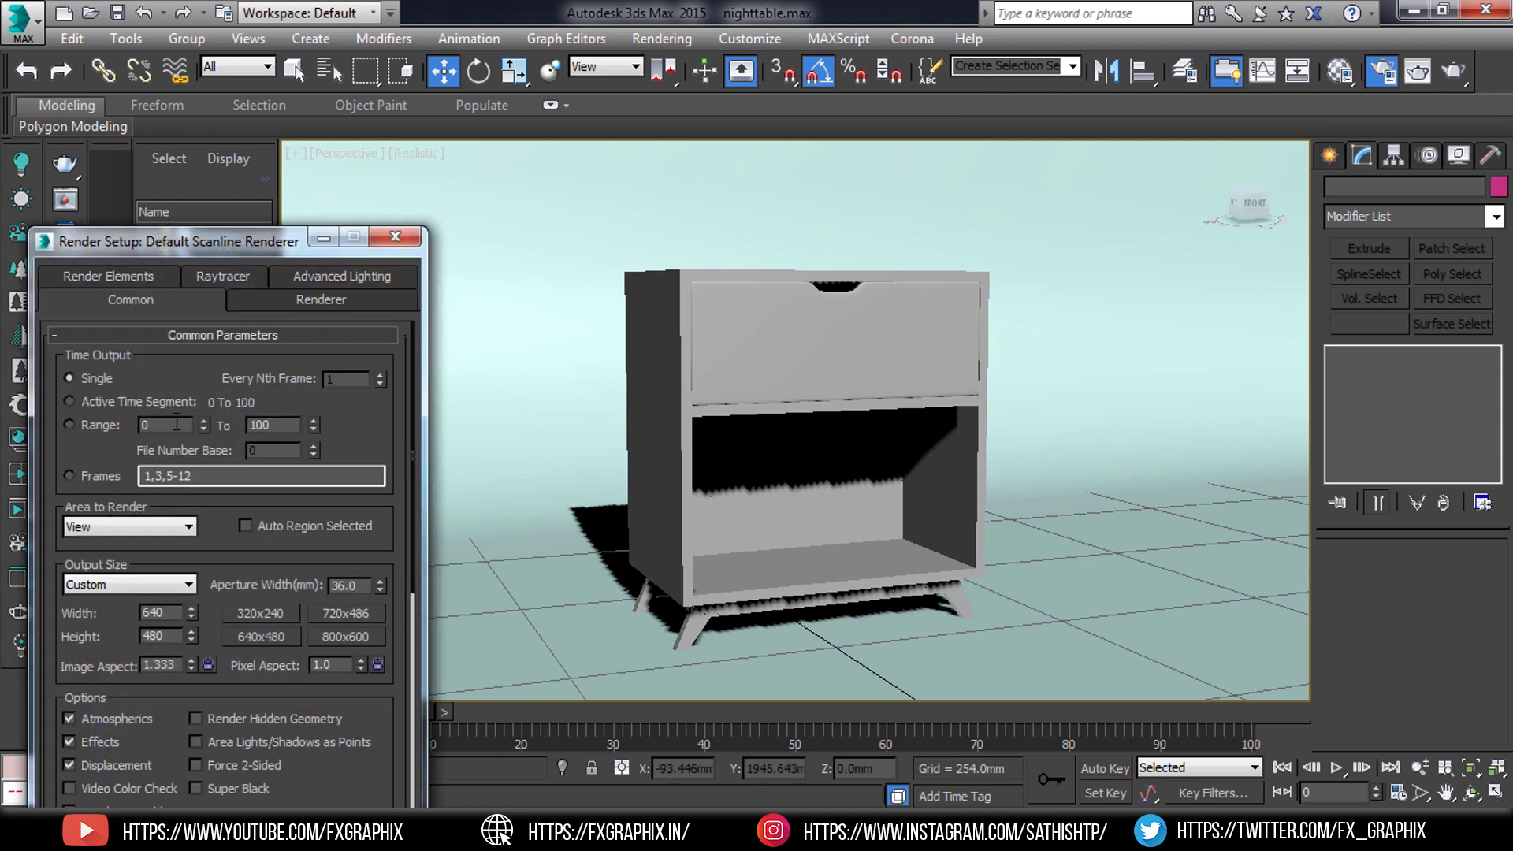
click(142, 583)
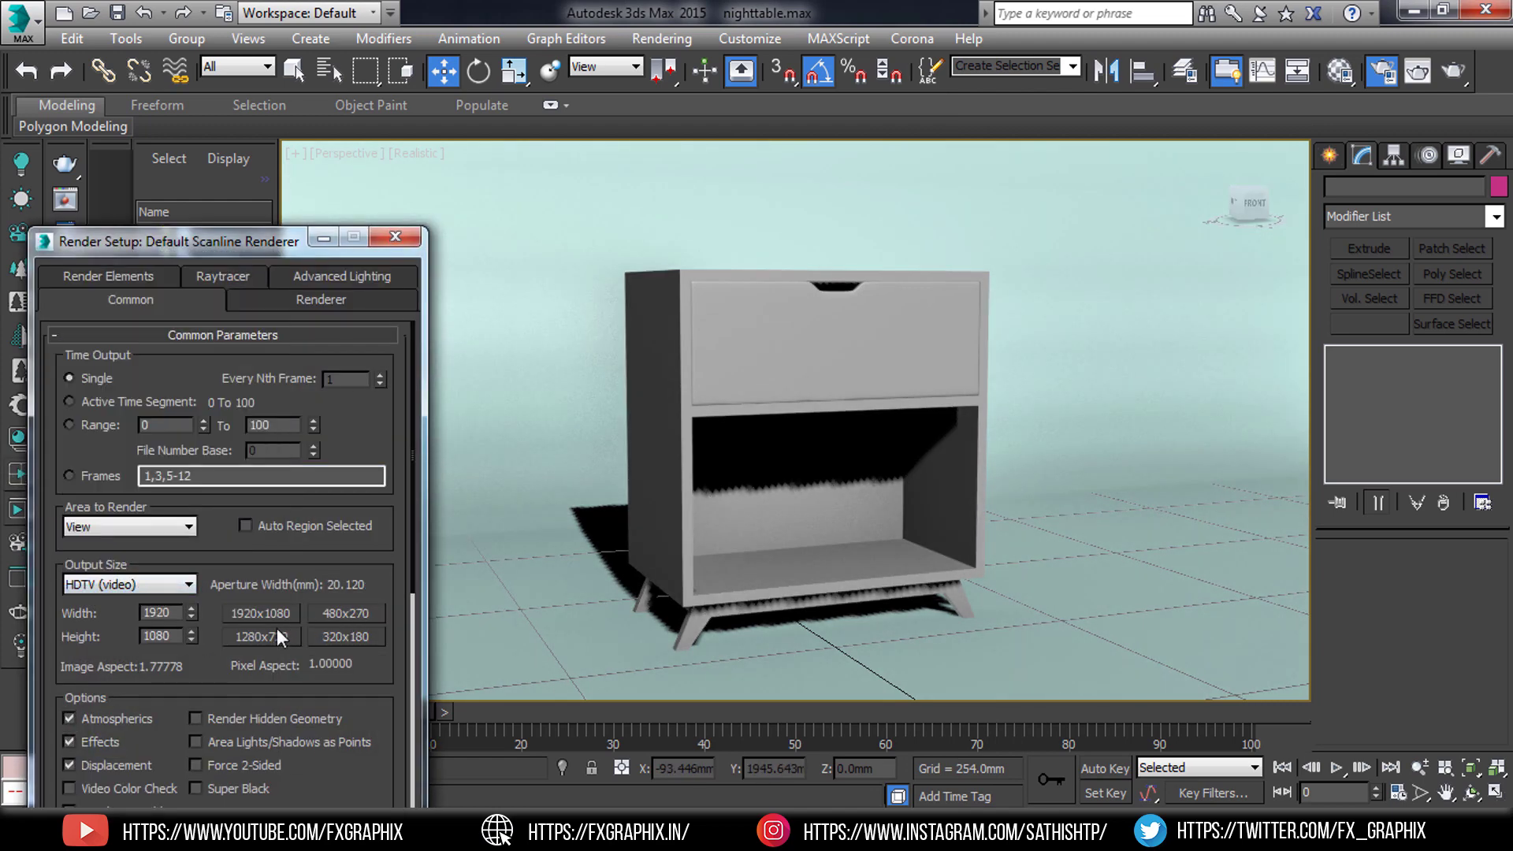
click(196, 334)
click(223, 409)
Step: Assign V-Ray Adv 3.50.04 as renderer and load exterior_preset with all categories
click(337, 446)
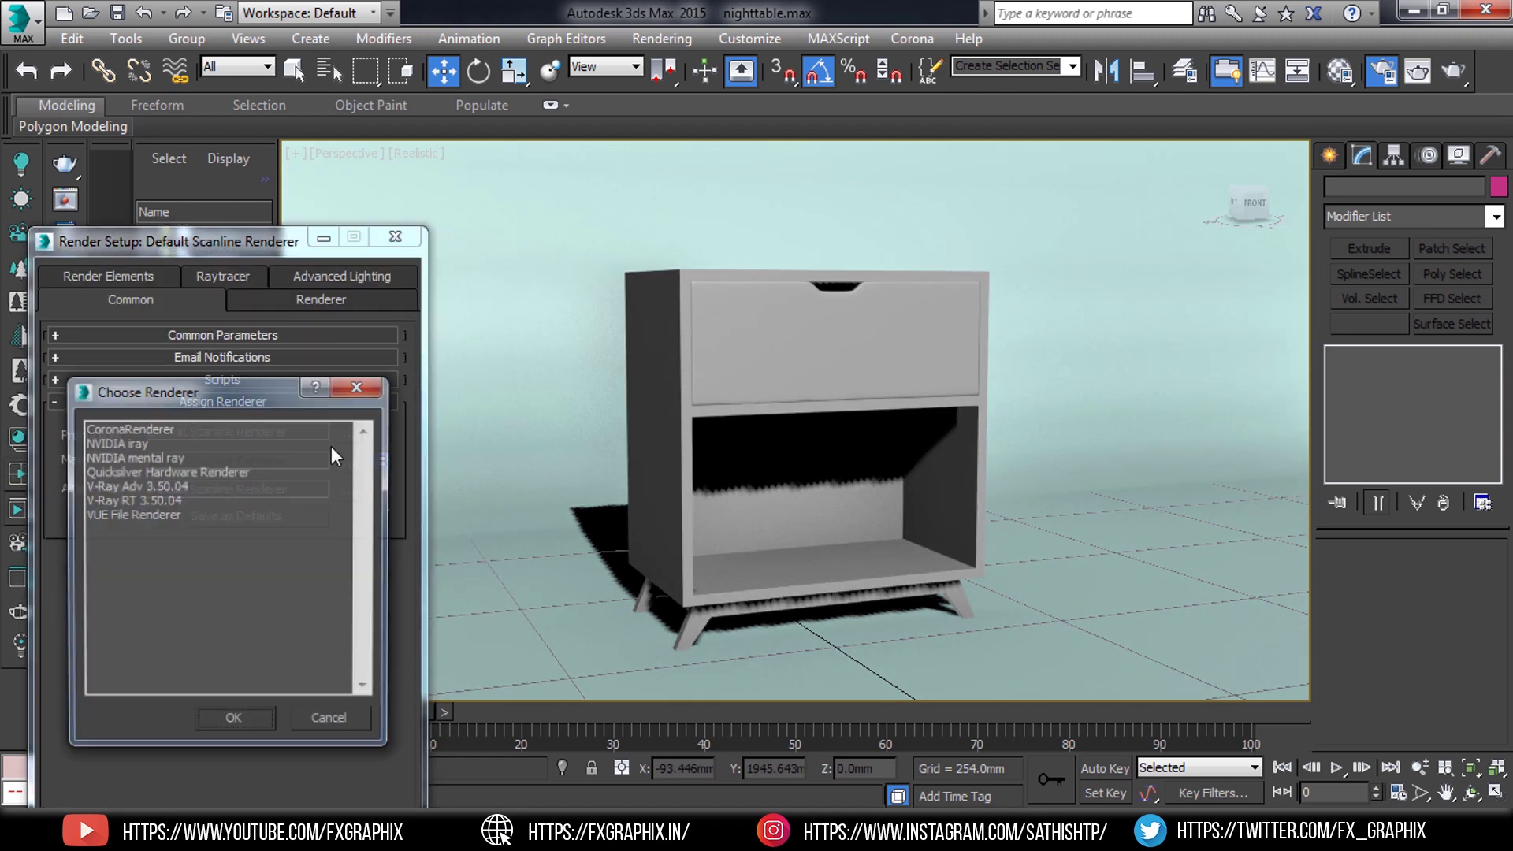
double_click(169, 478)
click(146, 642)
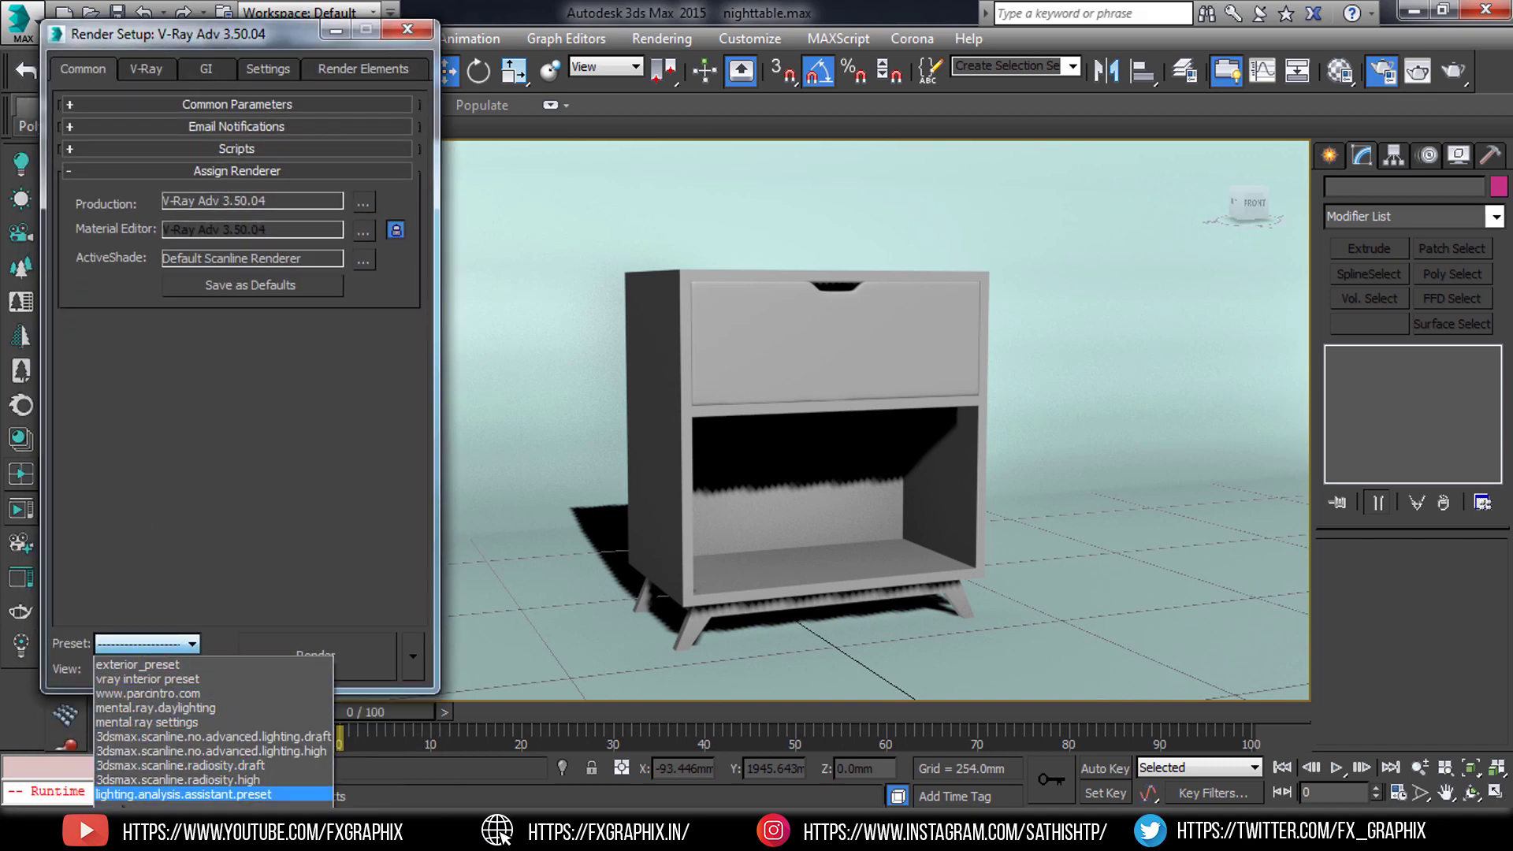
click(158, 792)
double_click(200, 147)
click(631, 543)
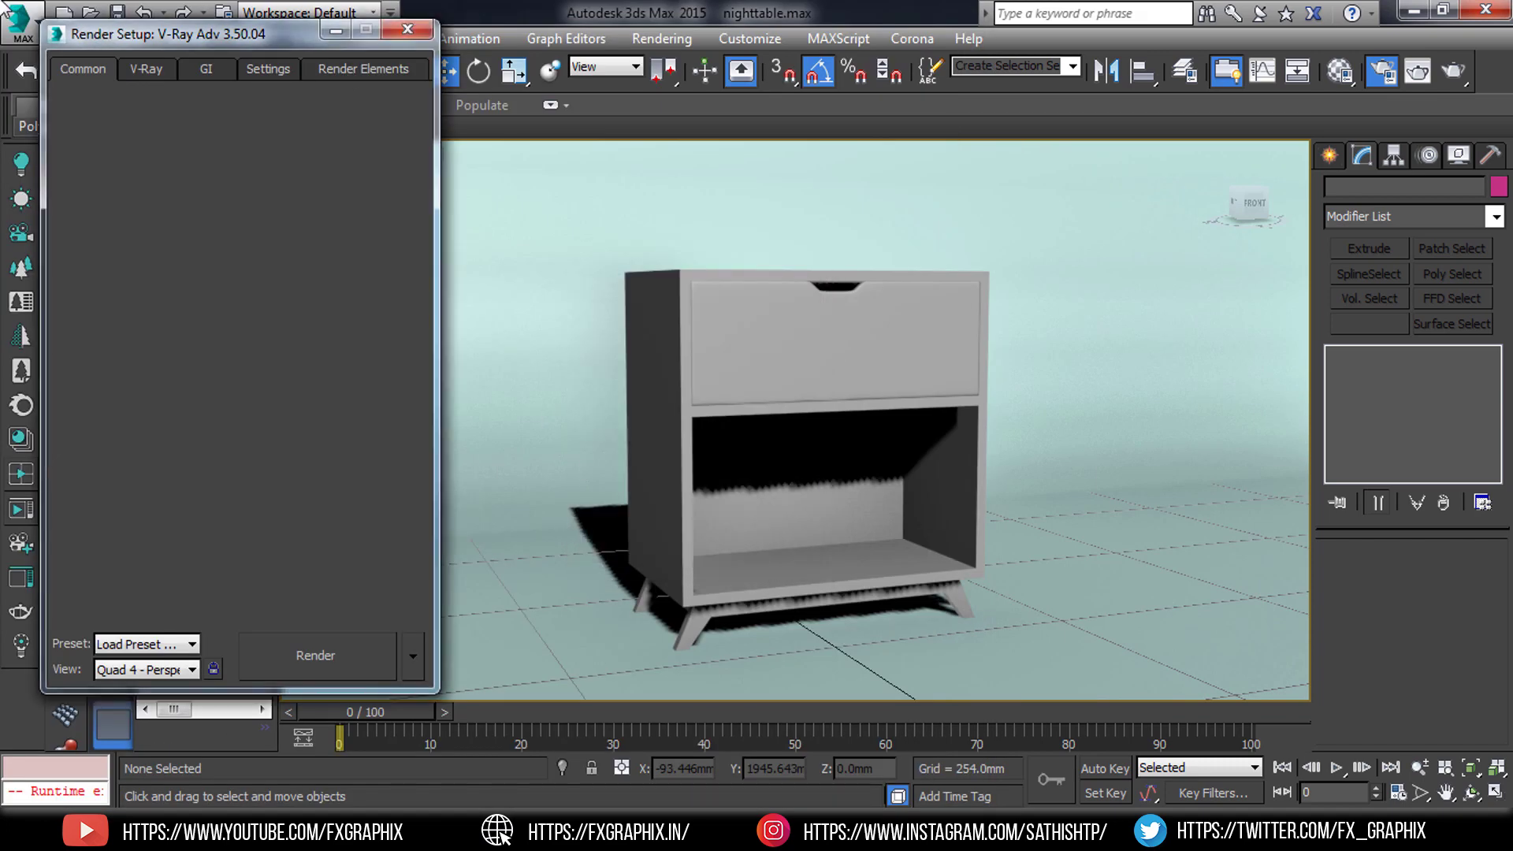
Step: Review V-Ray GI, Irradiance map, sampler and global settings, then open the light types list
click(205, 68)
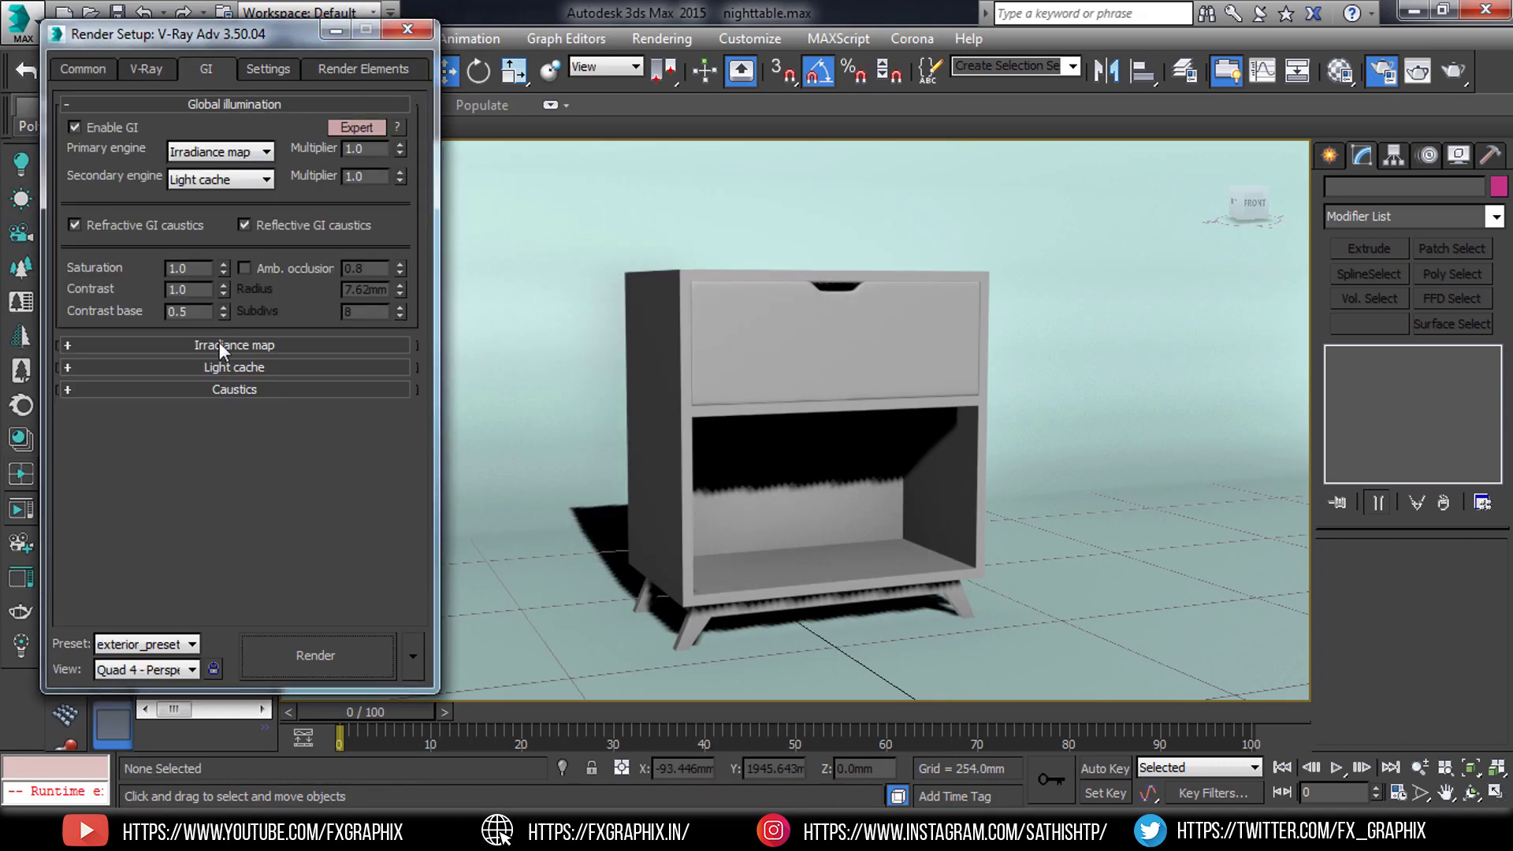
click(219, 342)
click(228, 105)
click(147, 69)
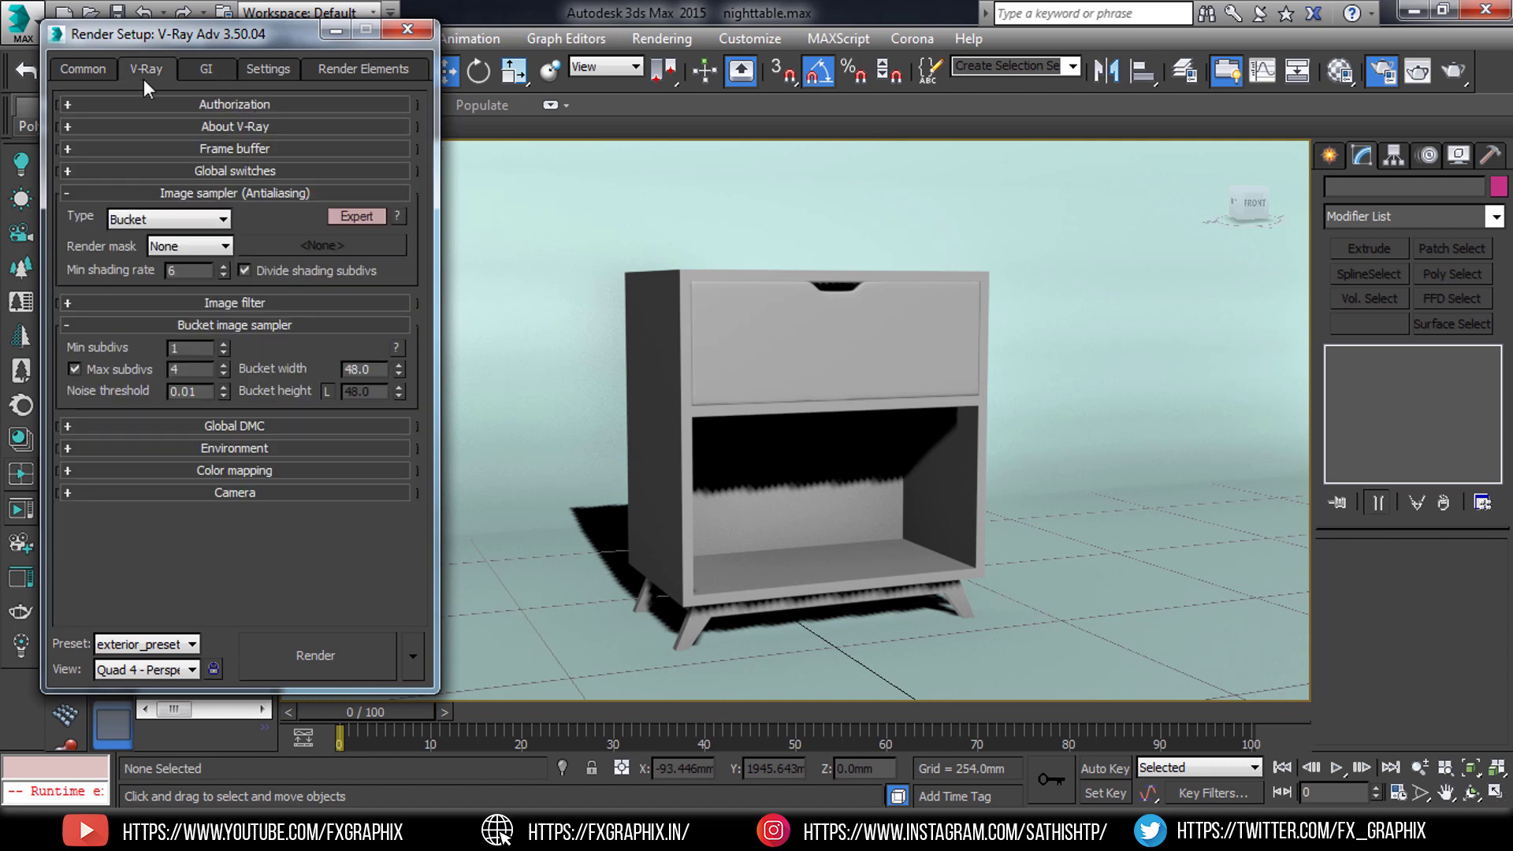
click(300, 171)
click(336, 30)
click(1329, 154)
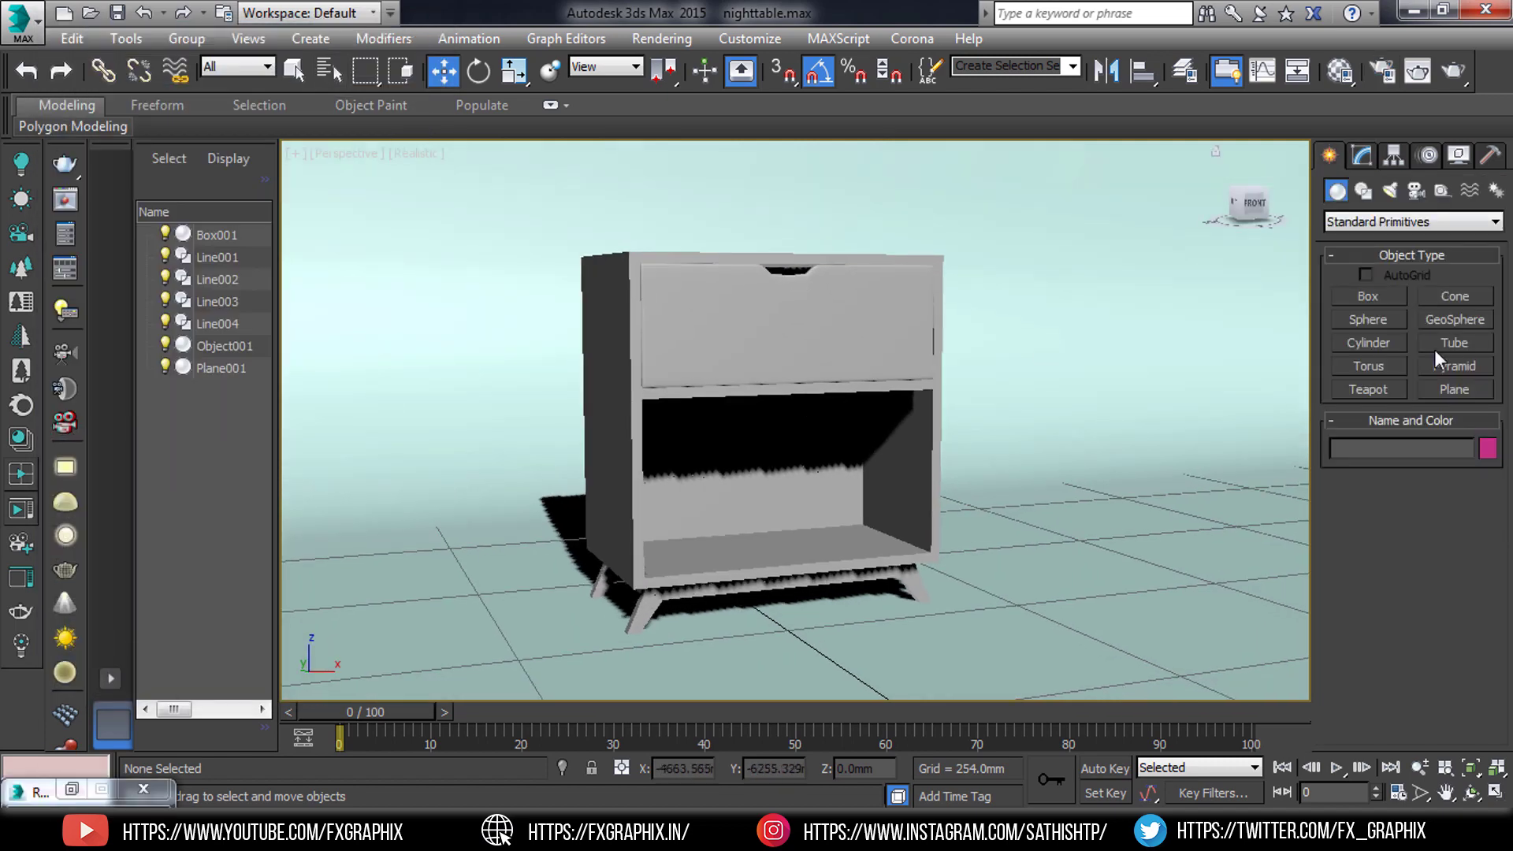
click(1390, 190)
Step: Draw a VRay plane light and tilt it above the nightstand to face it
click(1410, 222)
click(1376, 288)
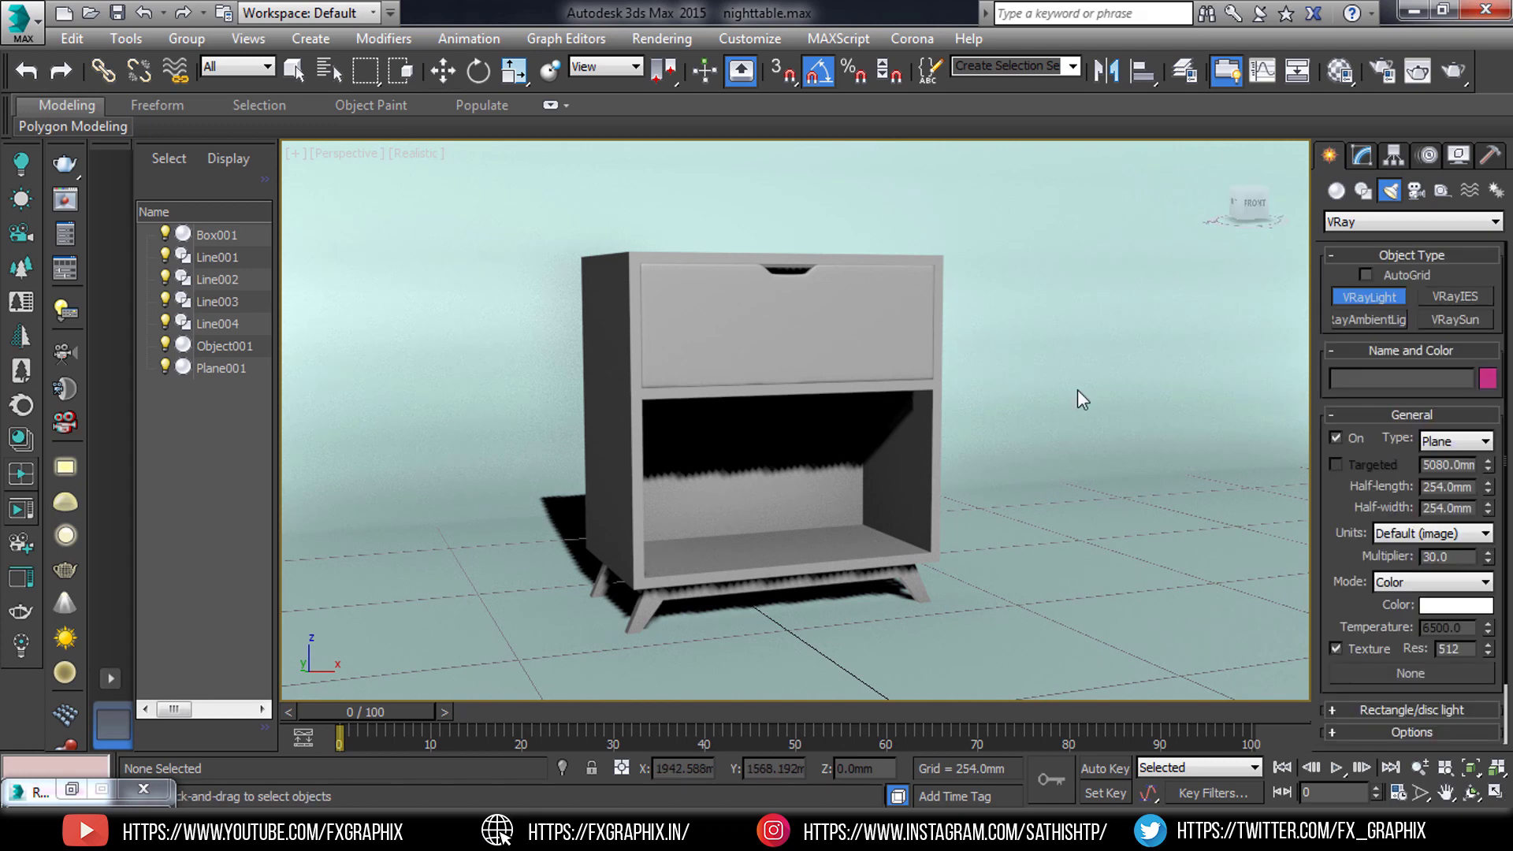
scroll(902, 541, down, 5)
drag(750, 642, 921, 544)
key(w)
alt+middle_drag(921, 544, 960, 542)
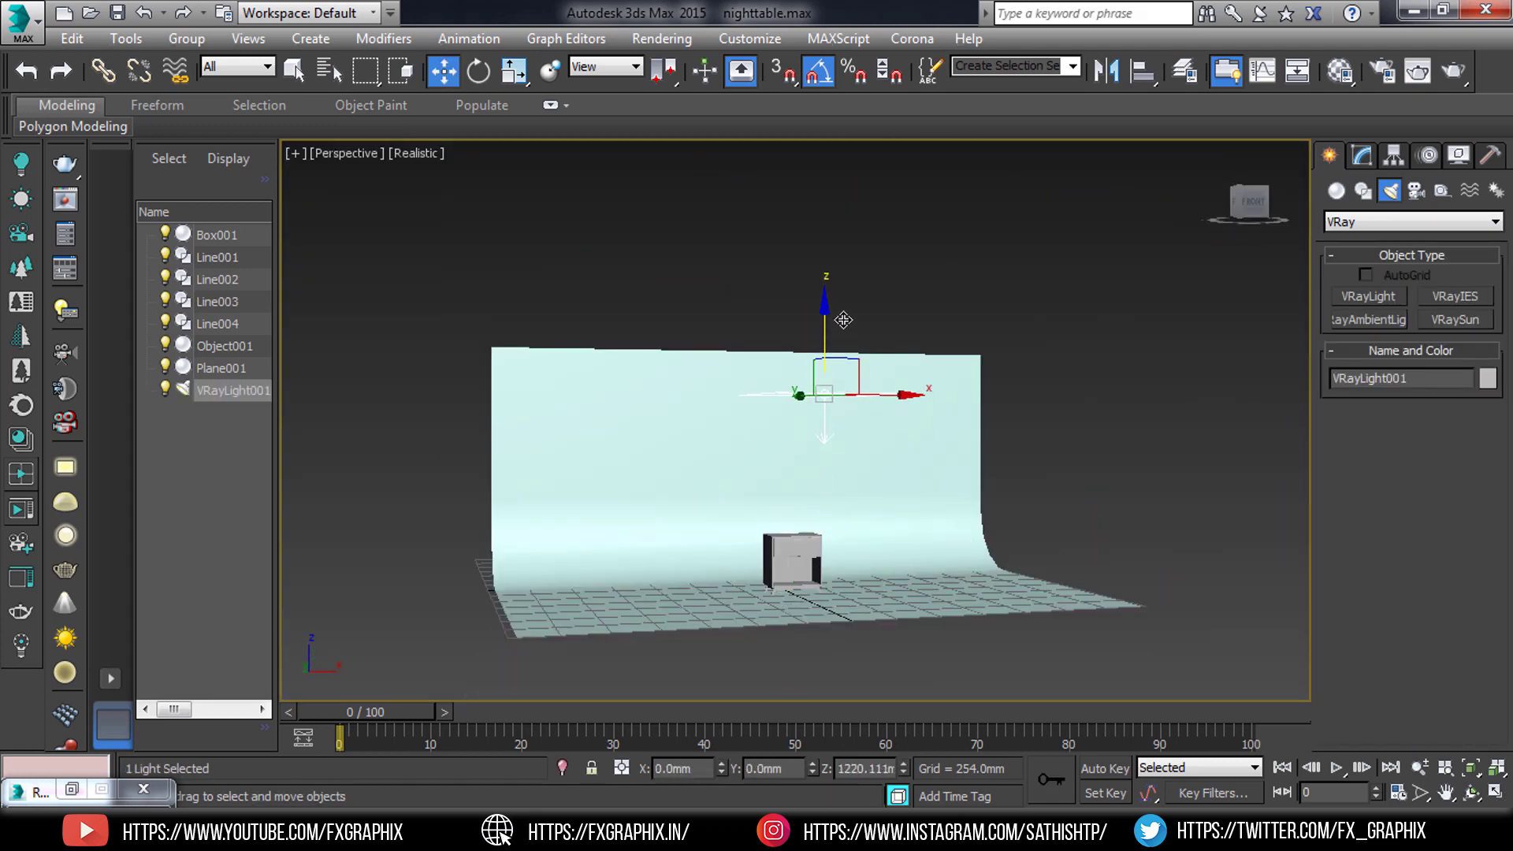
scroll(843, 320, up, 3)
alt+middle_drag(843, 320, 906, 331)
key(e)
mouse_move(1056, 323)
mouse_down()
mouse_move(1066, 367)
mouse_move(1037, 333)
mouse_up()
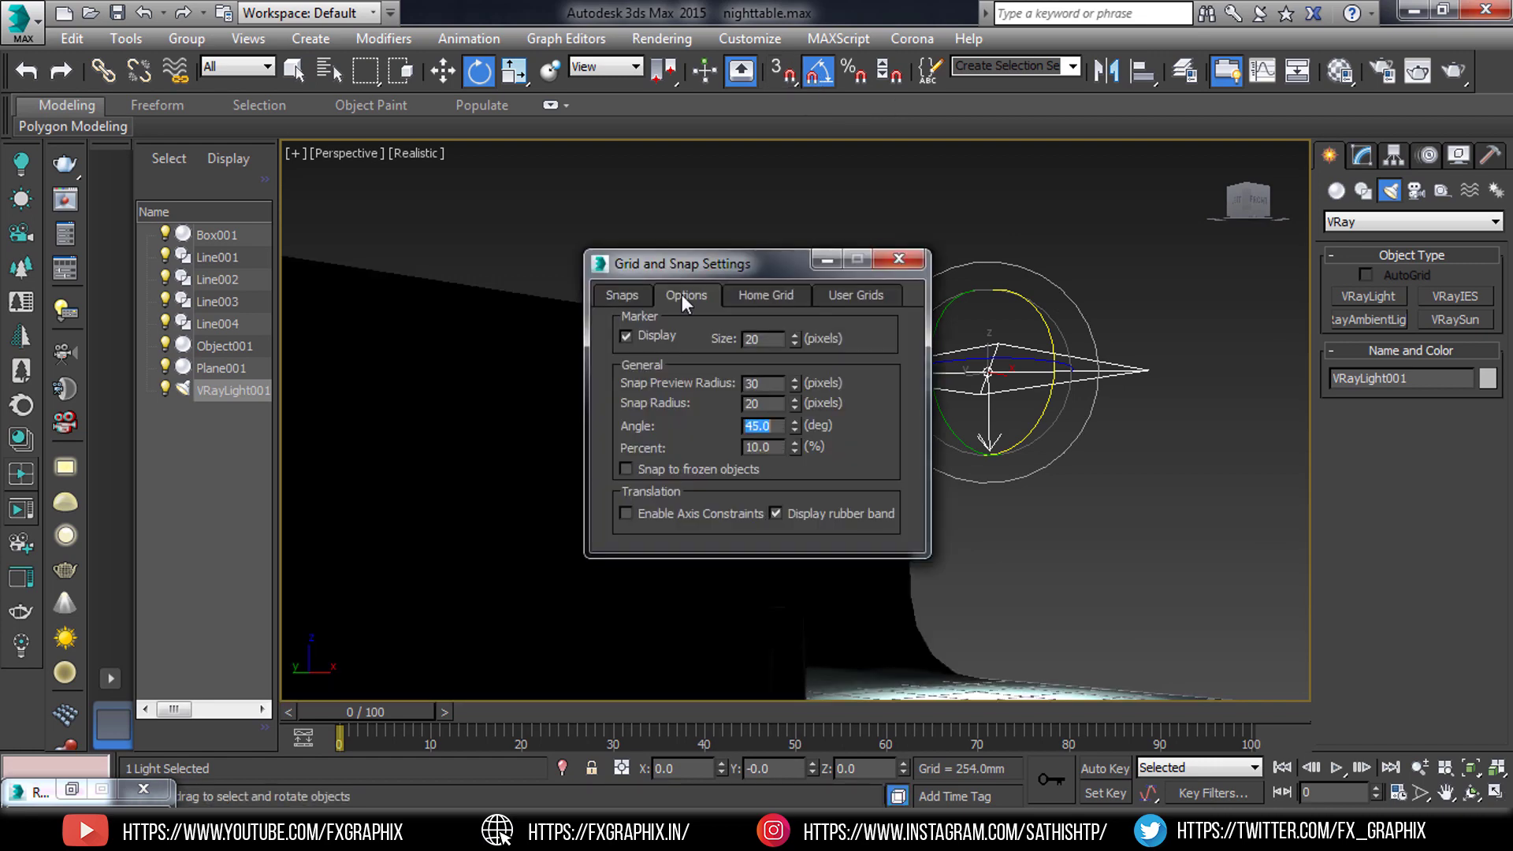
alt+middle_drag(946, 316, 984, 323)
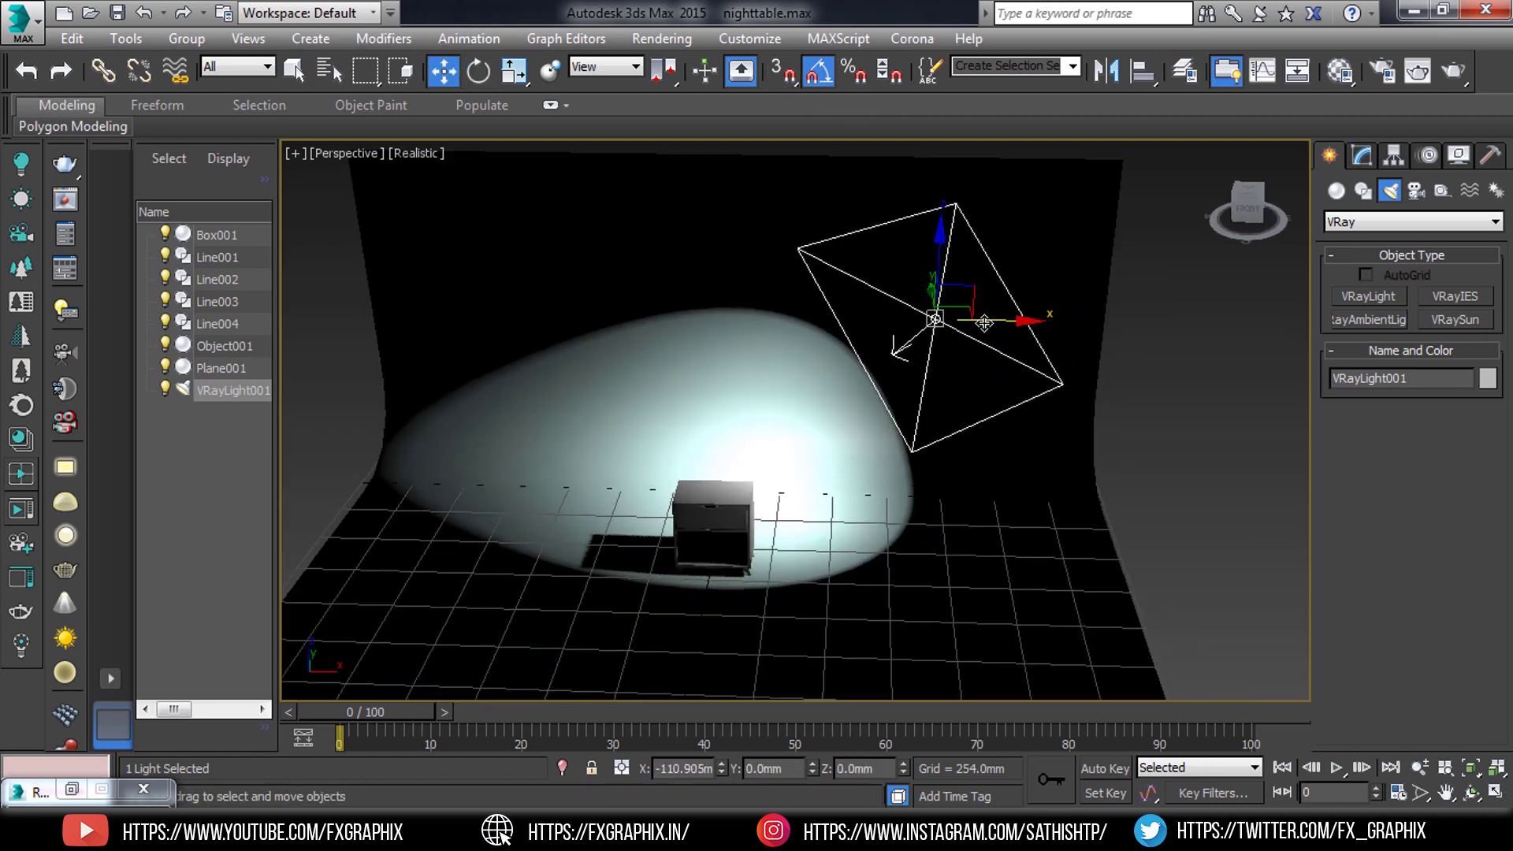
Step: Make a mirrored copy of the VRay light on the opposite side
shift+drag(984, 323, 493, 389)
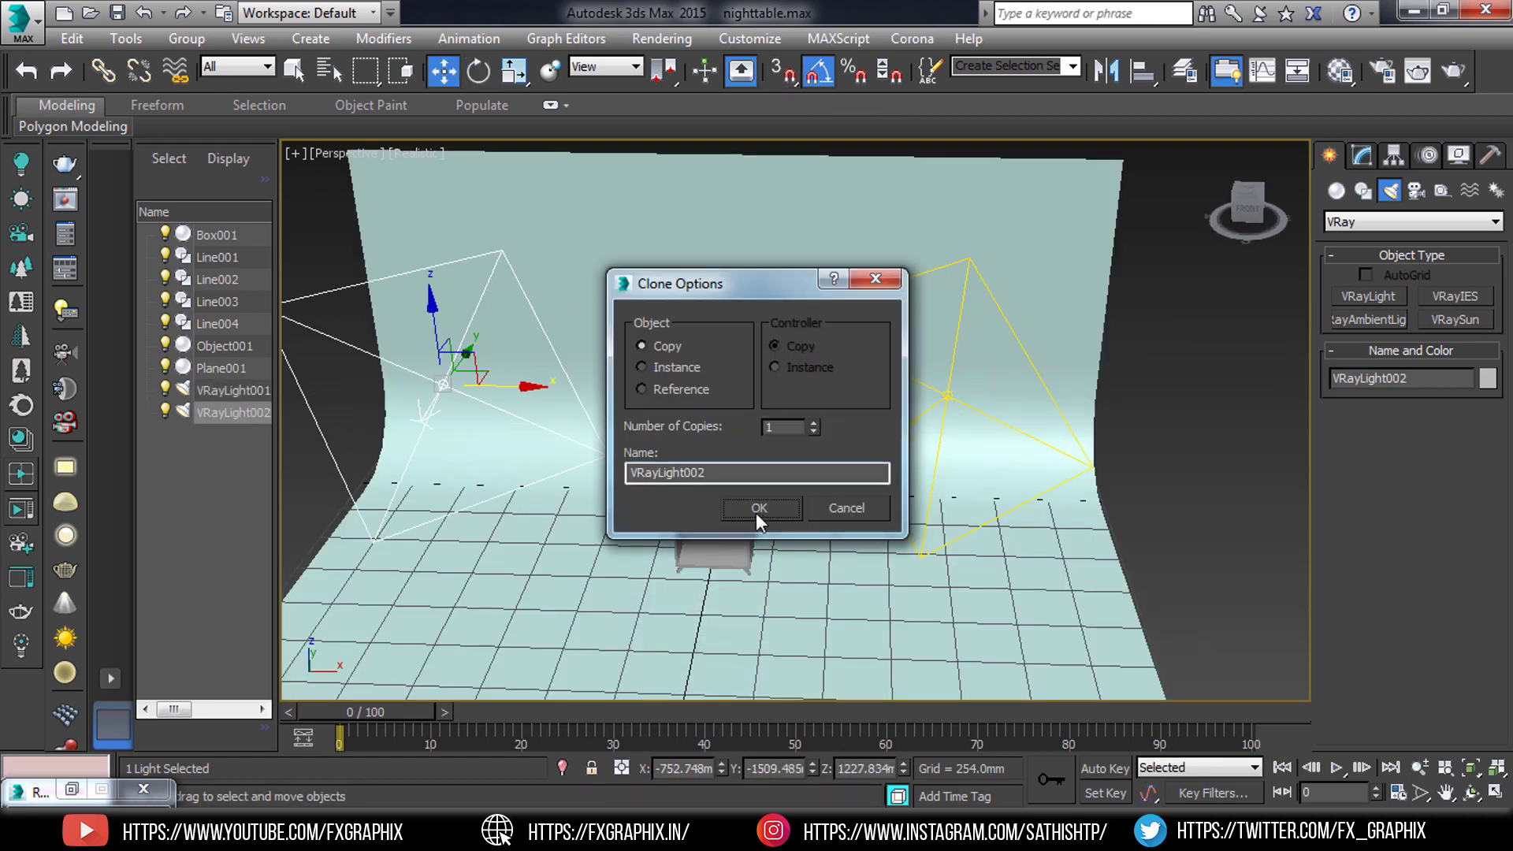
click(756, 513)
click(1106, 71)
click(649, 537)
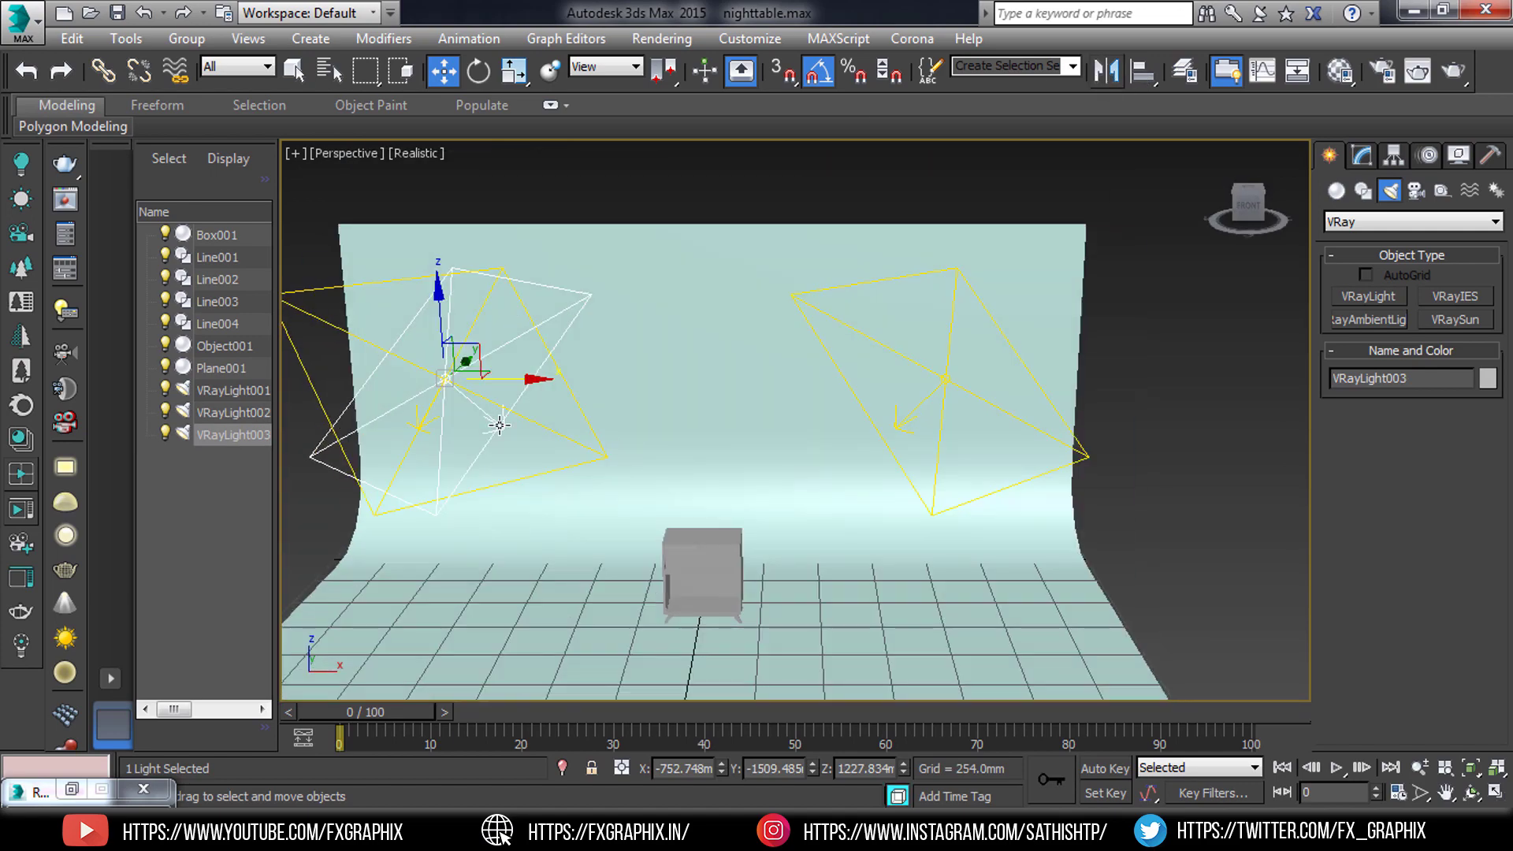
Step: Show safe frames in a frontal view of the nightstand
alt+middle_drag(694, 557, 473, 275)
click(434, 249)
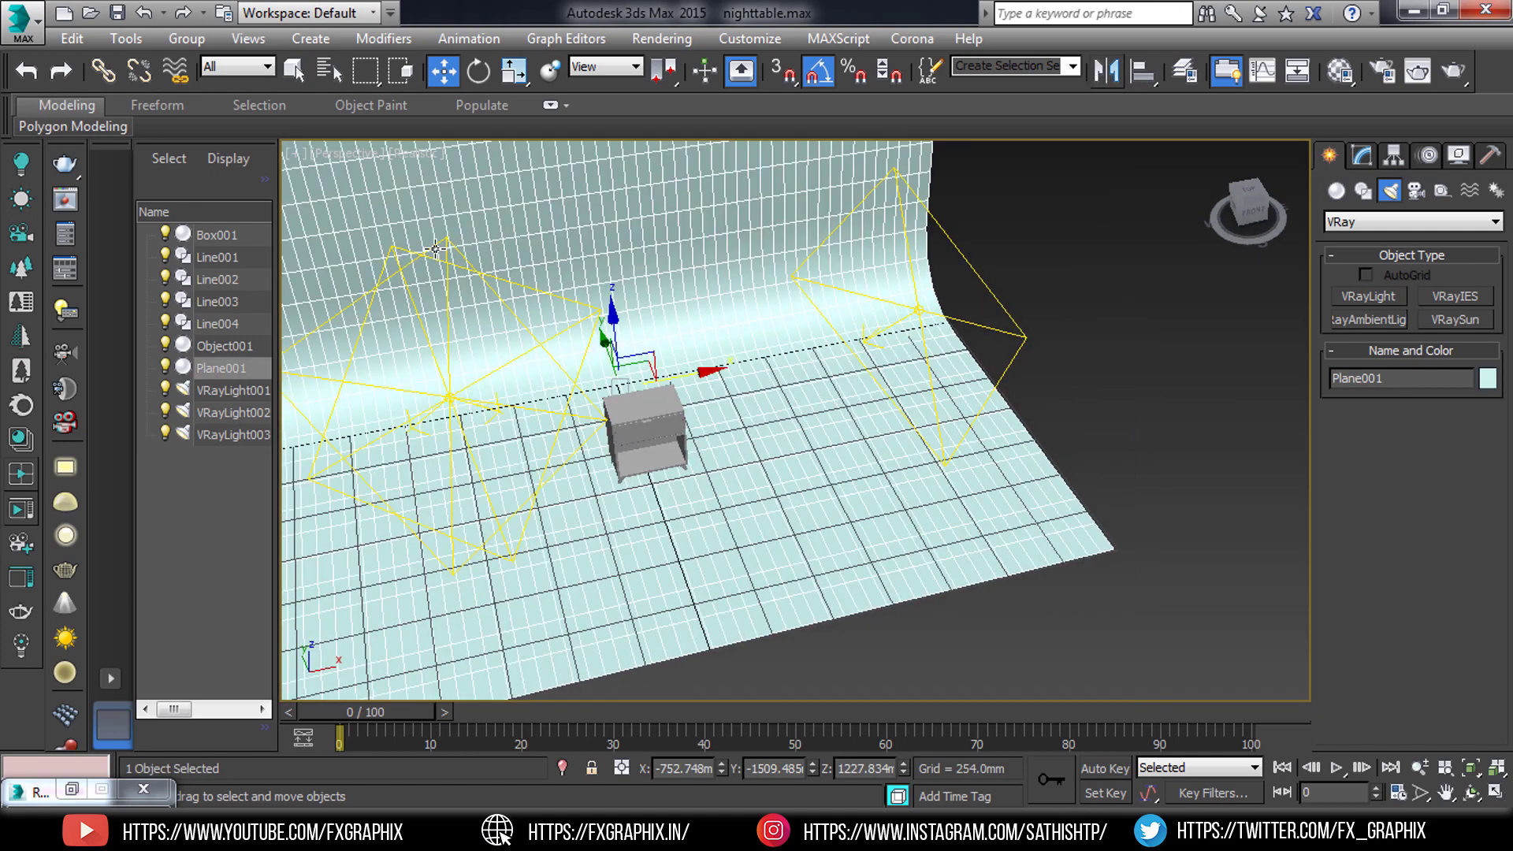
scroll(801, 467, up, 5)
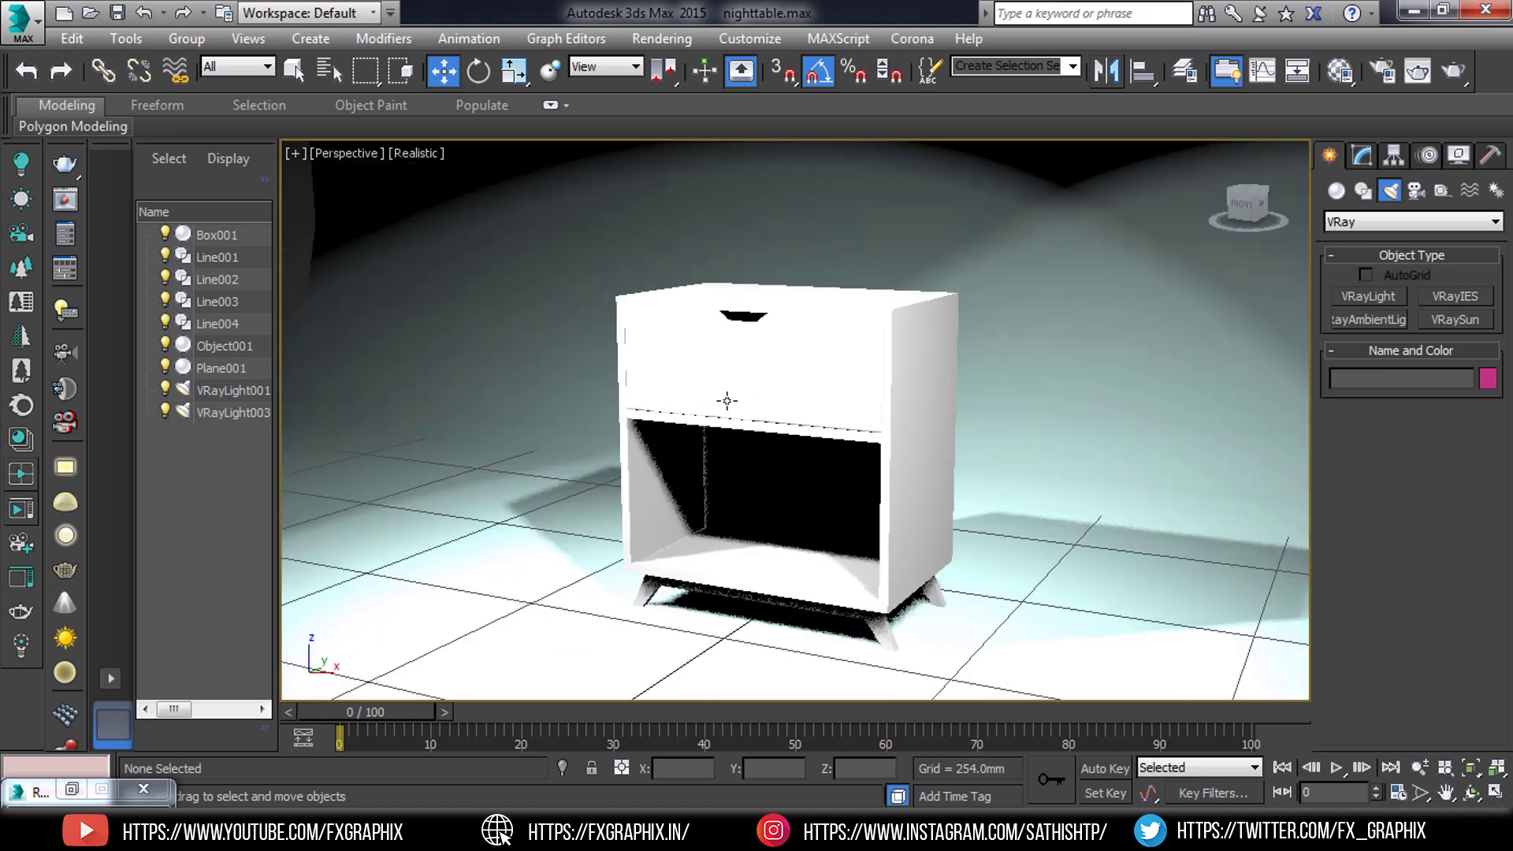
alt+middle_drag(726, 401, 599, 378)
click(217, 235)
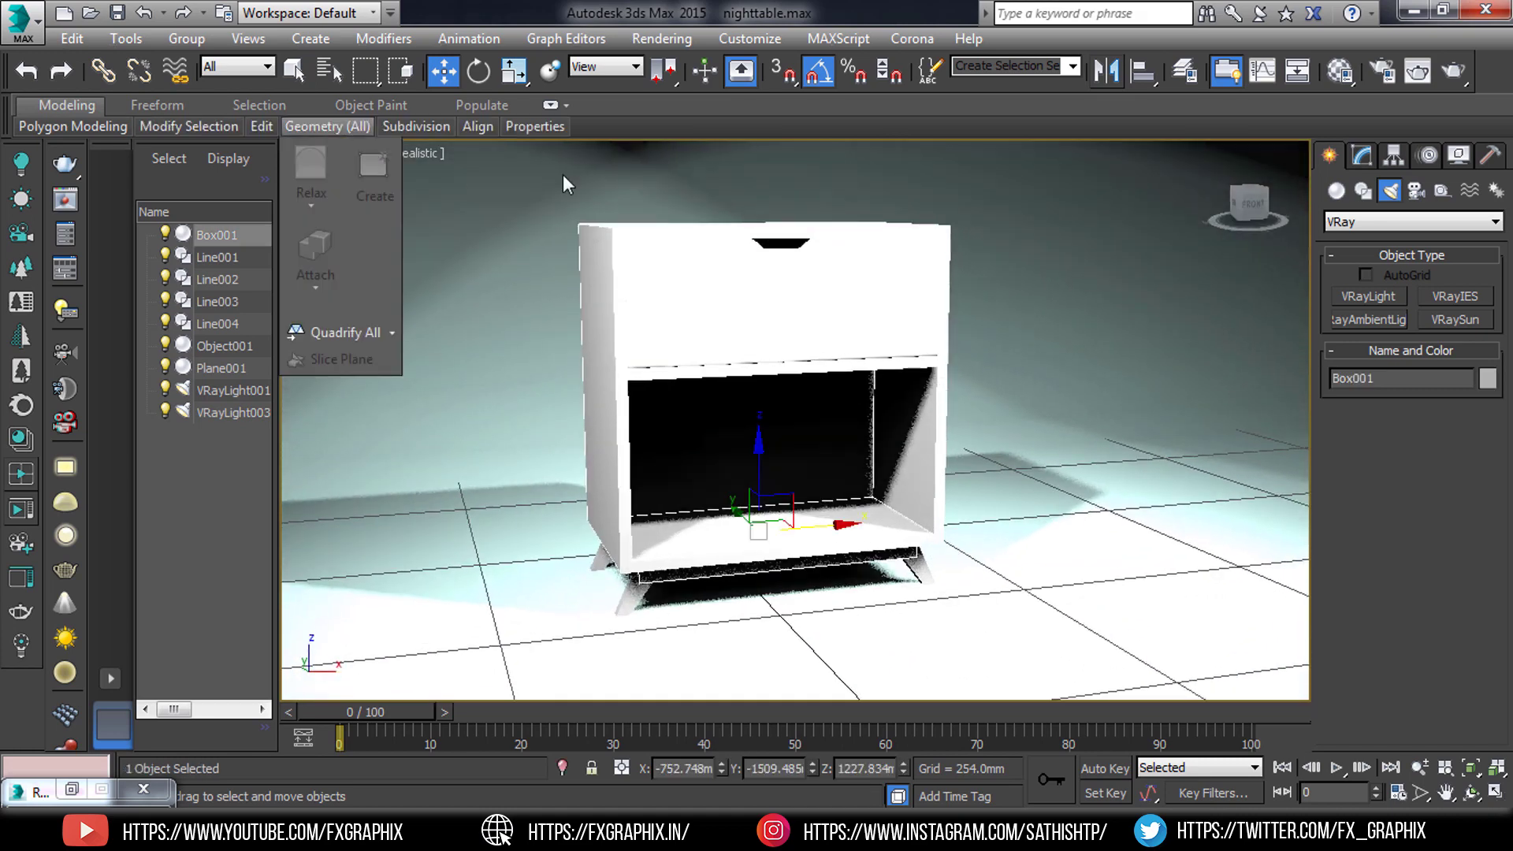
click(347, 153)
click(439, 527)
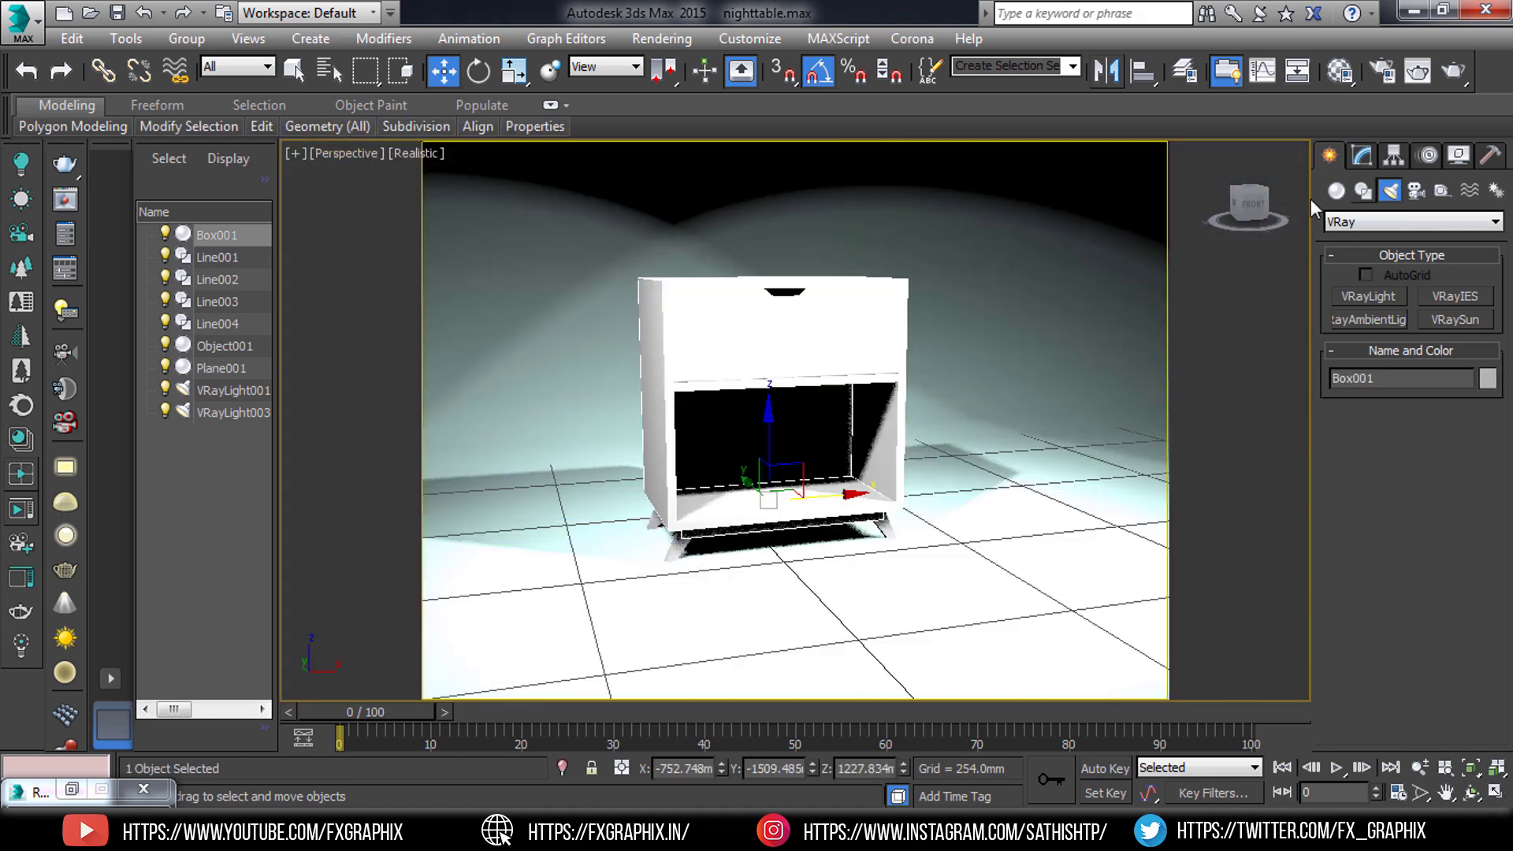
Step: Set render output size to HDTV 1920×1080 and open the Material Editor
click(1389, 73)
click(83, 68)
click(142, 349)
click(130, 617)
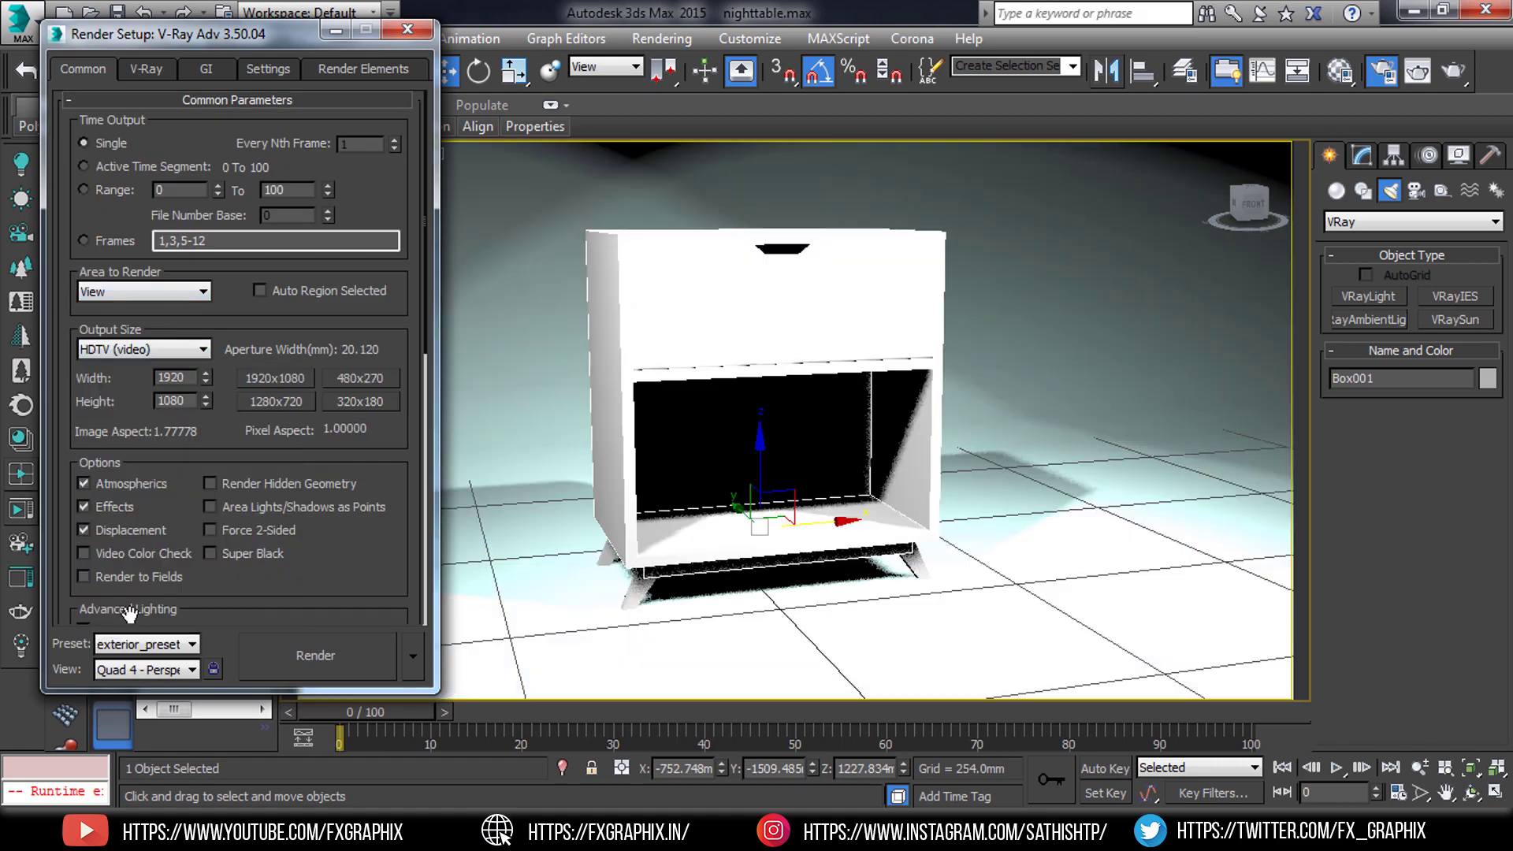
key(F10)
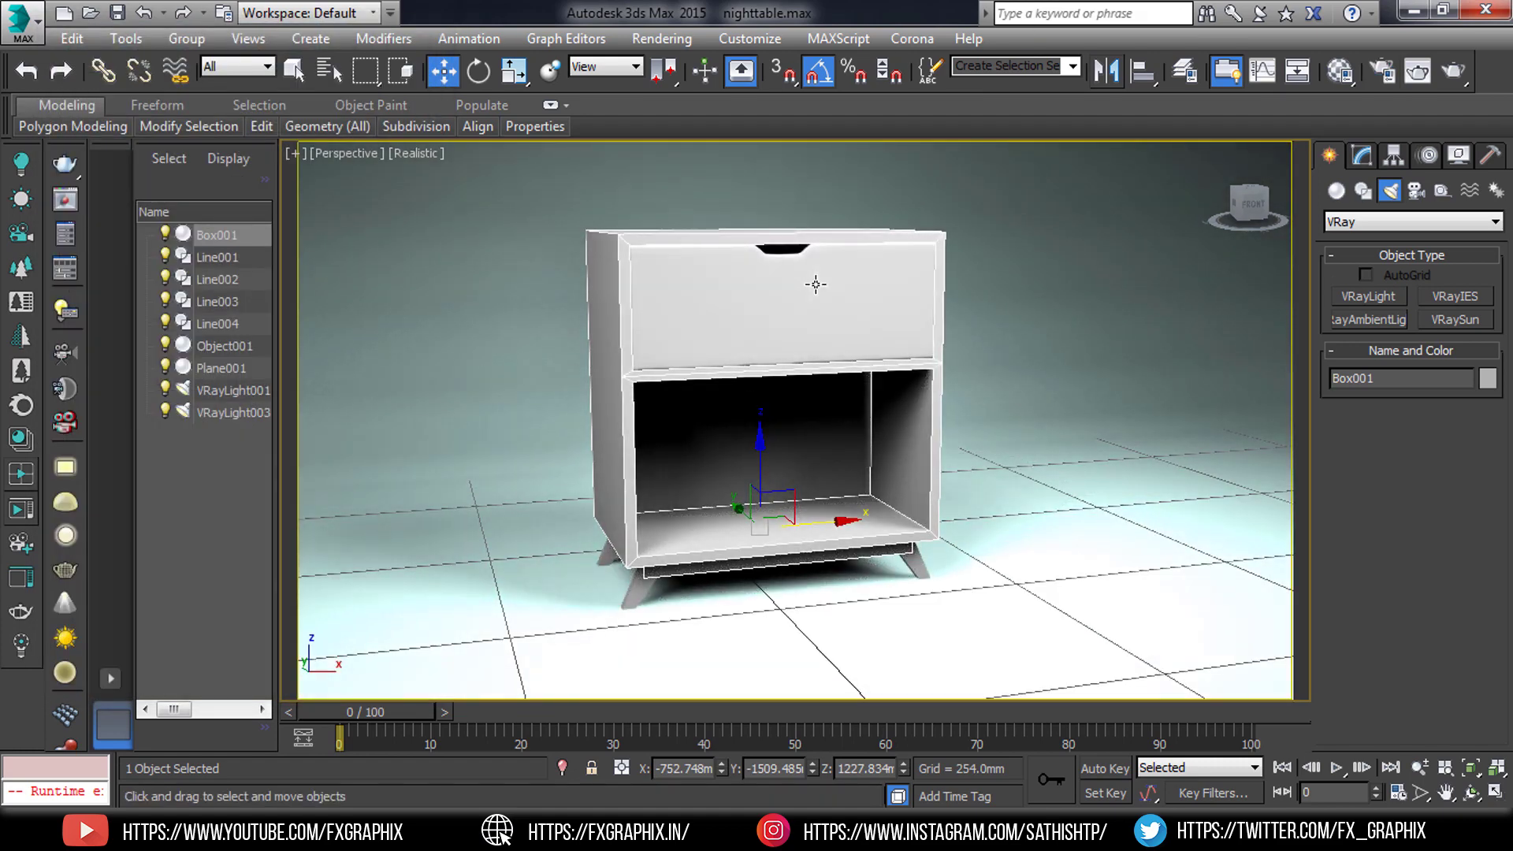
key(m)
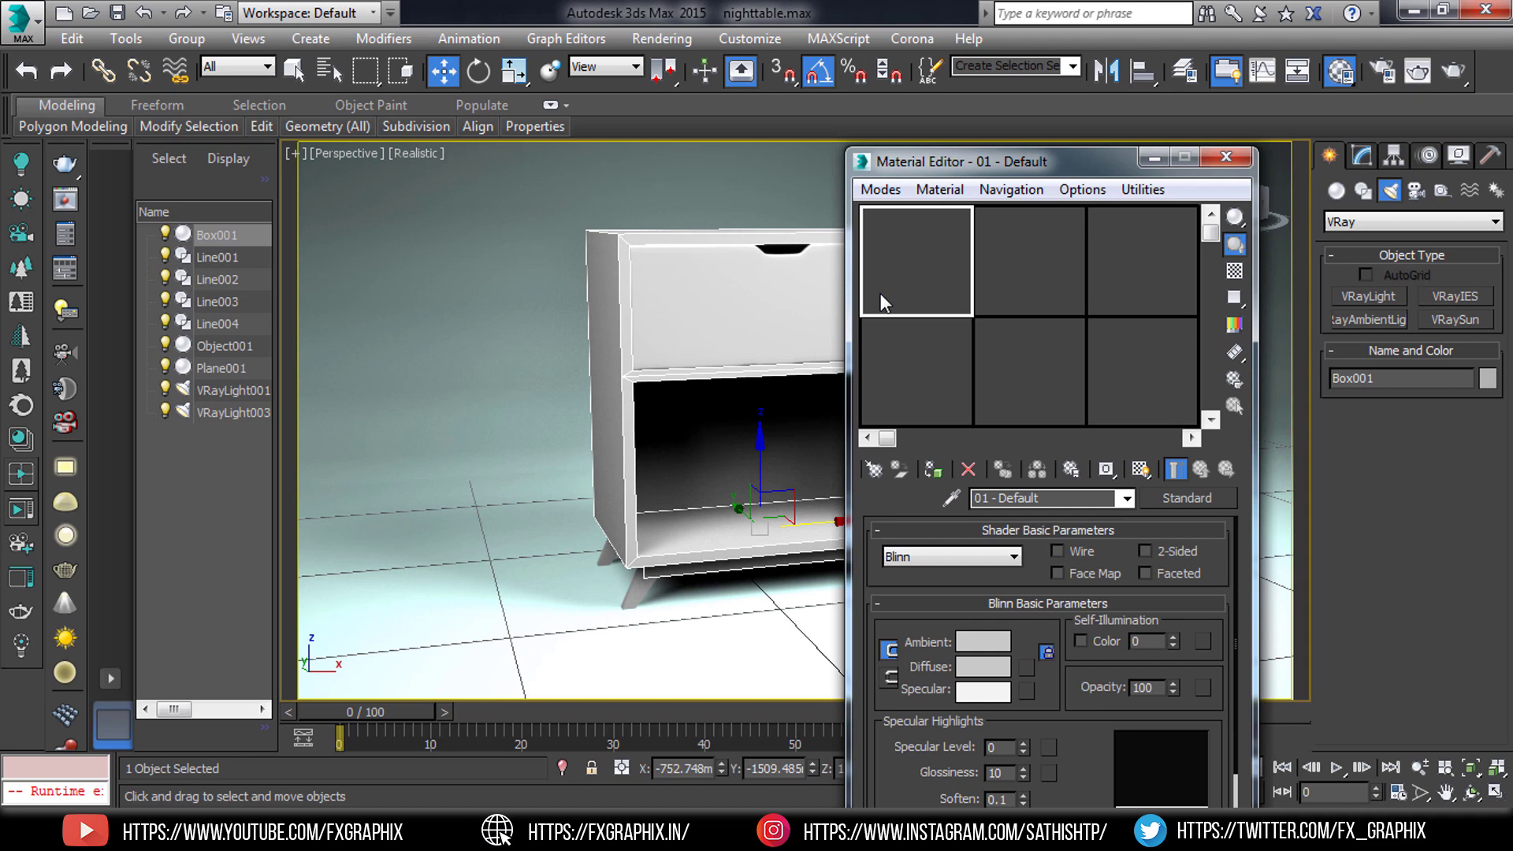
Step: Load the Old wooden Floor MAIN MATERIAL from the library into the first slot
click(877, 474)
click(446, 252)
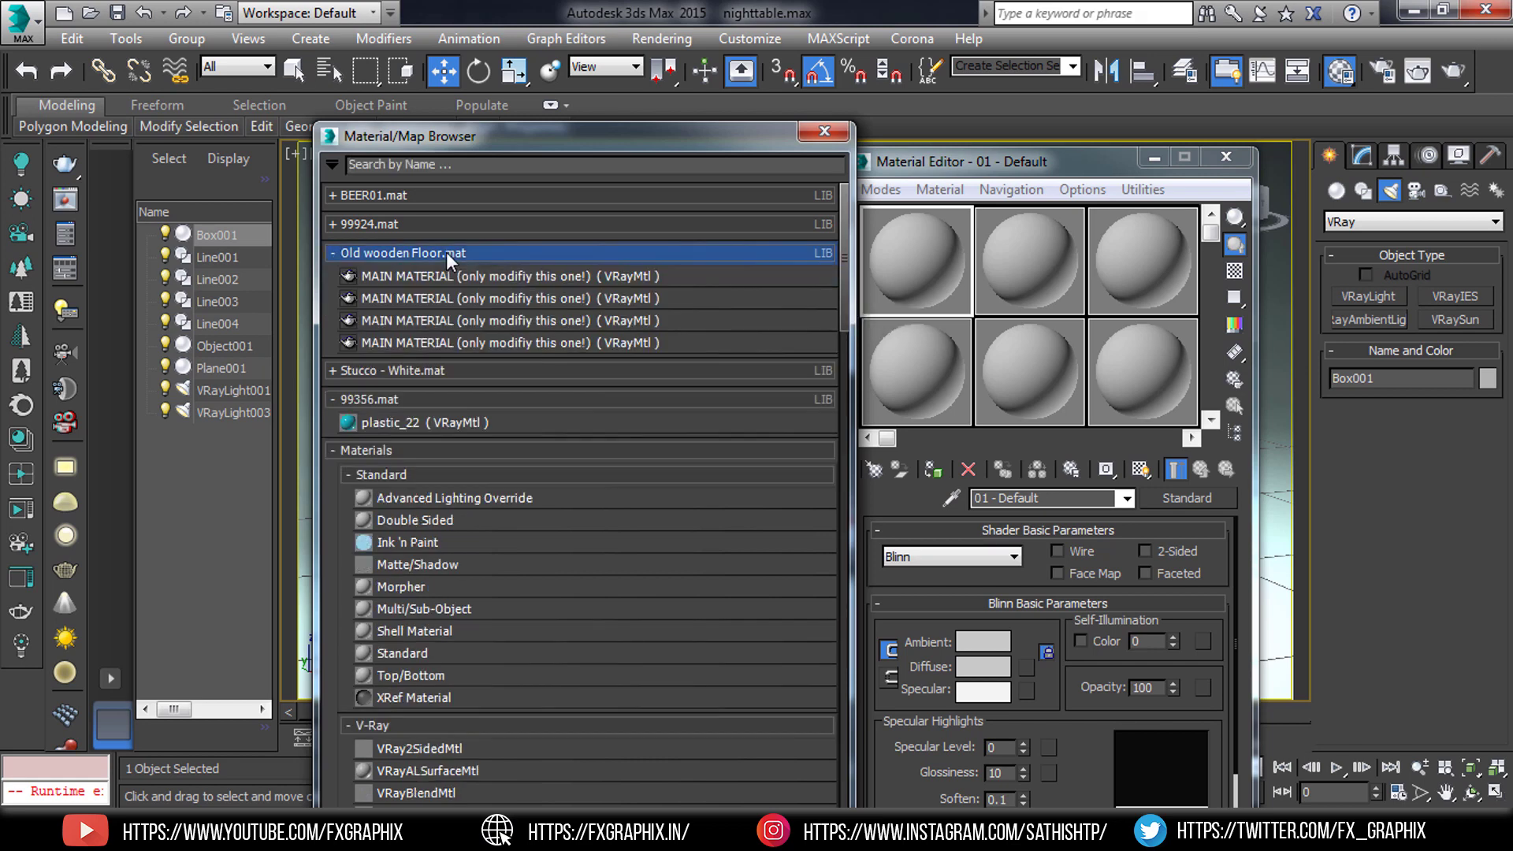
double_click(449, 273)
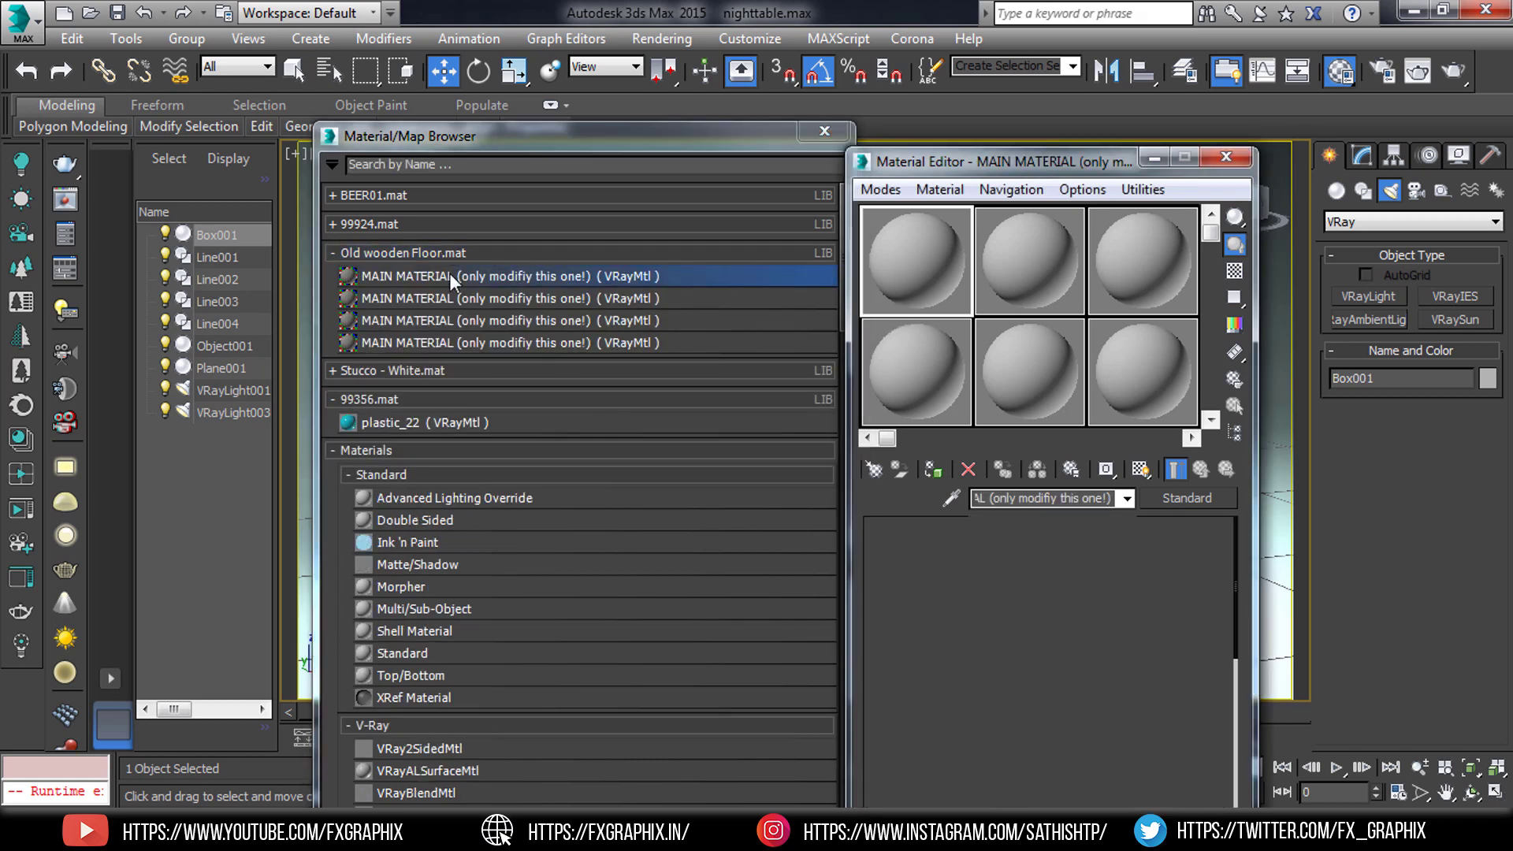
click(331, 253)
click(331, 195)
click(333, 224)
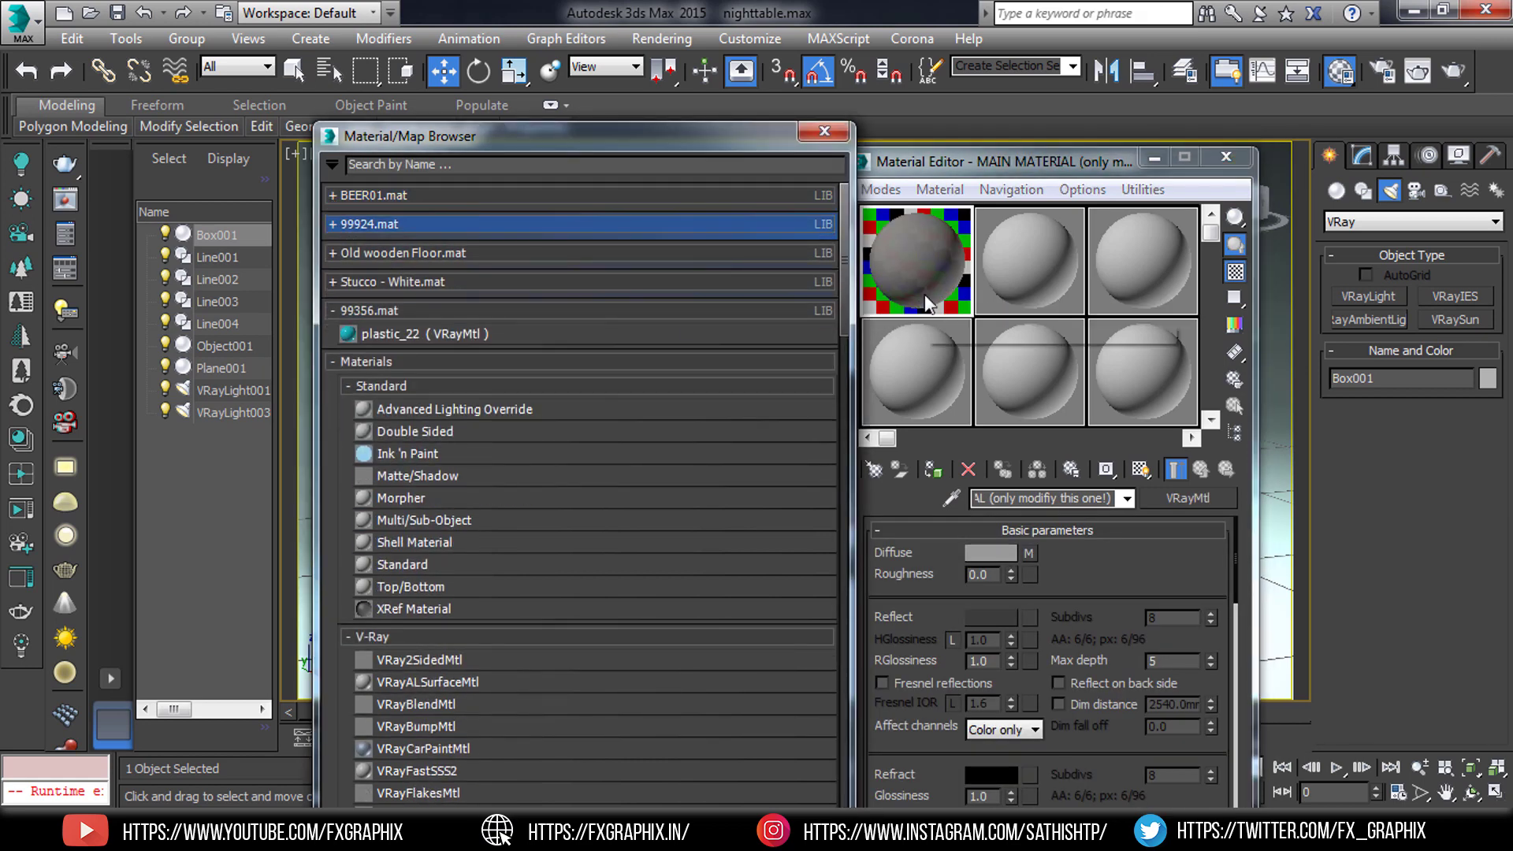
drag(664, 138, 442, 189)
Step: Give the diffuse Mix's first map a wood JPG bitmap, then pick a new type for its noise sub-map
click(1028, 552)
click(1071, 574)
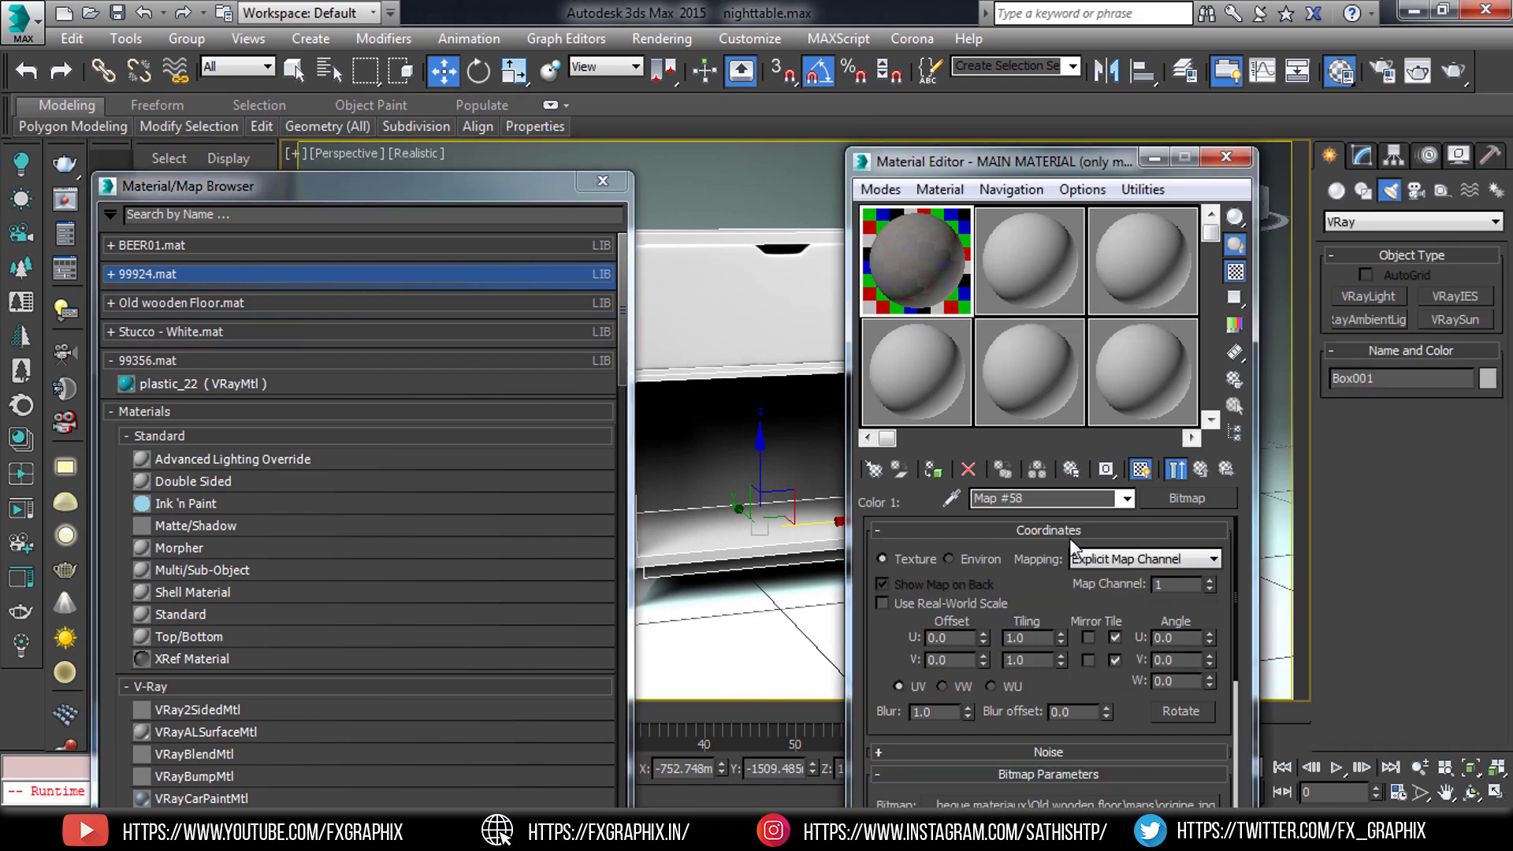
click(1161, 500)
double_click(378, 379)
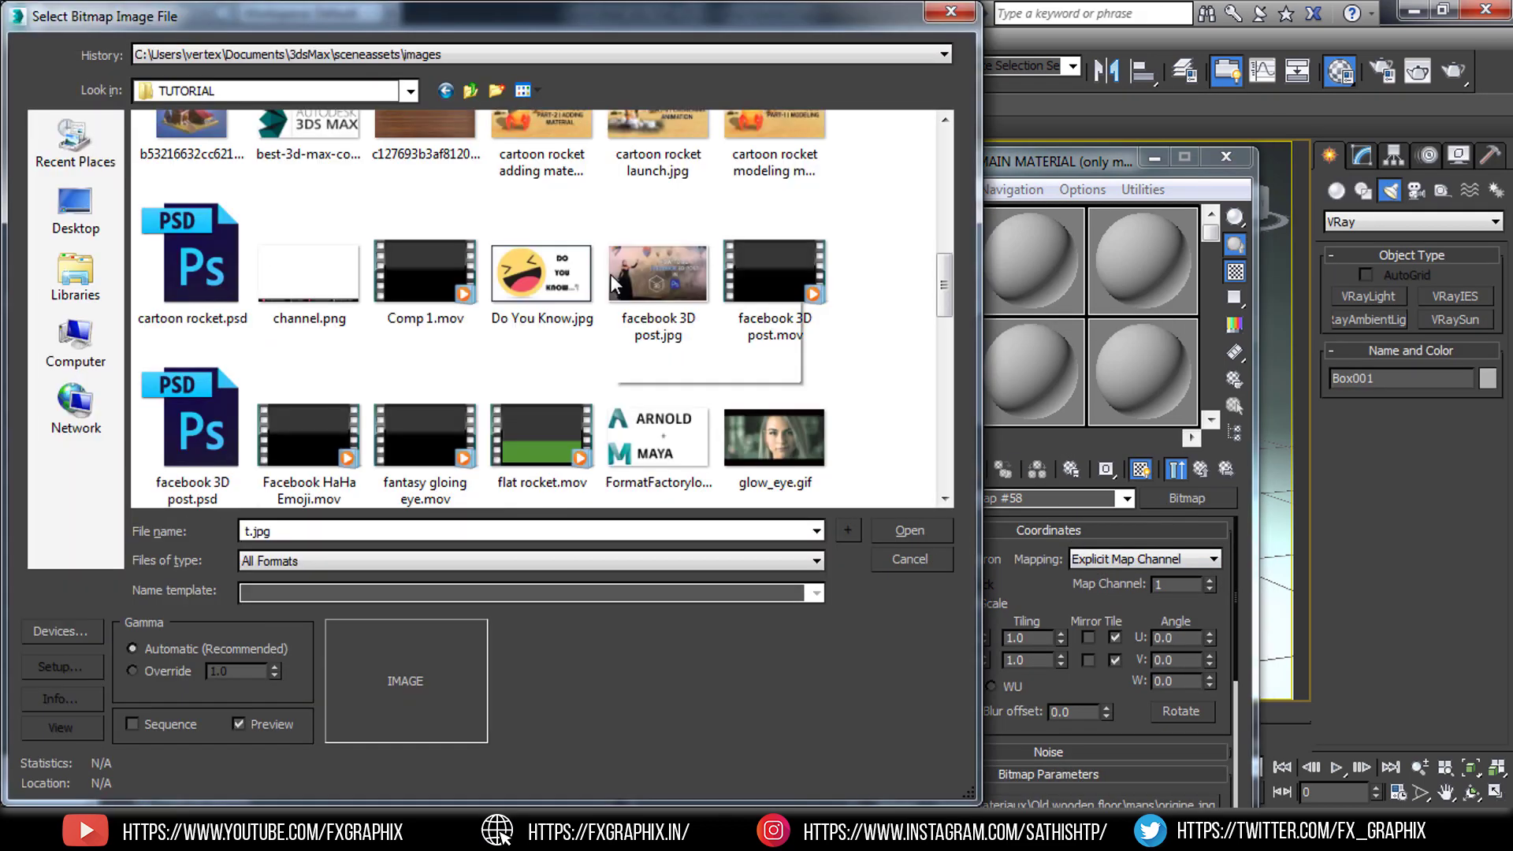
scroll(612, 284, up, 3)
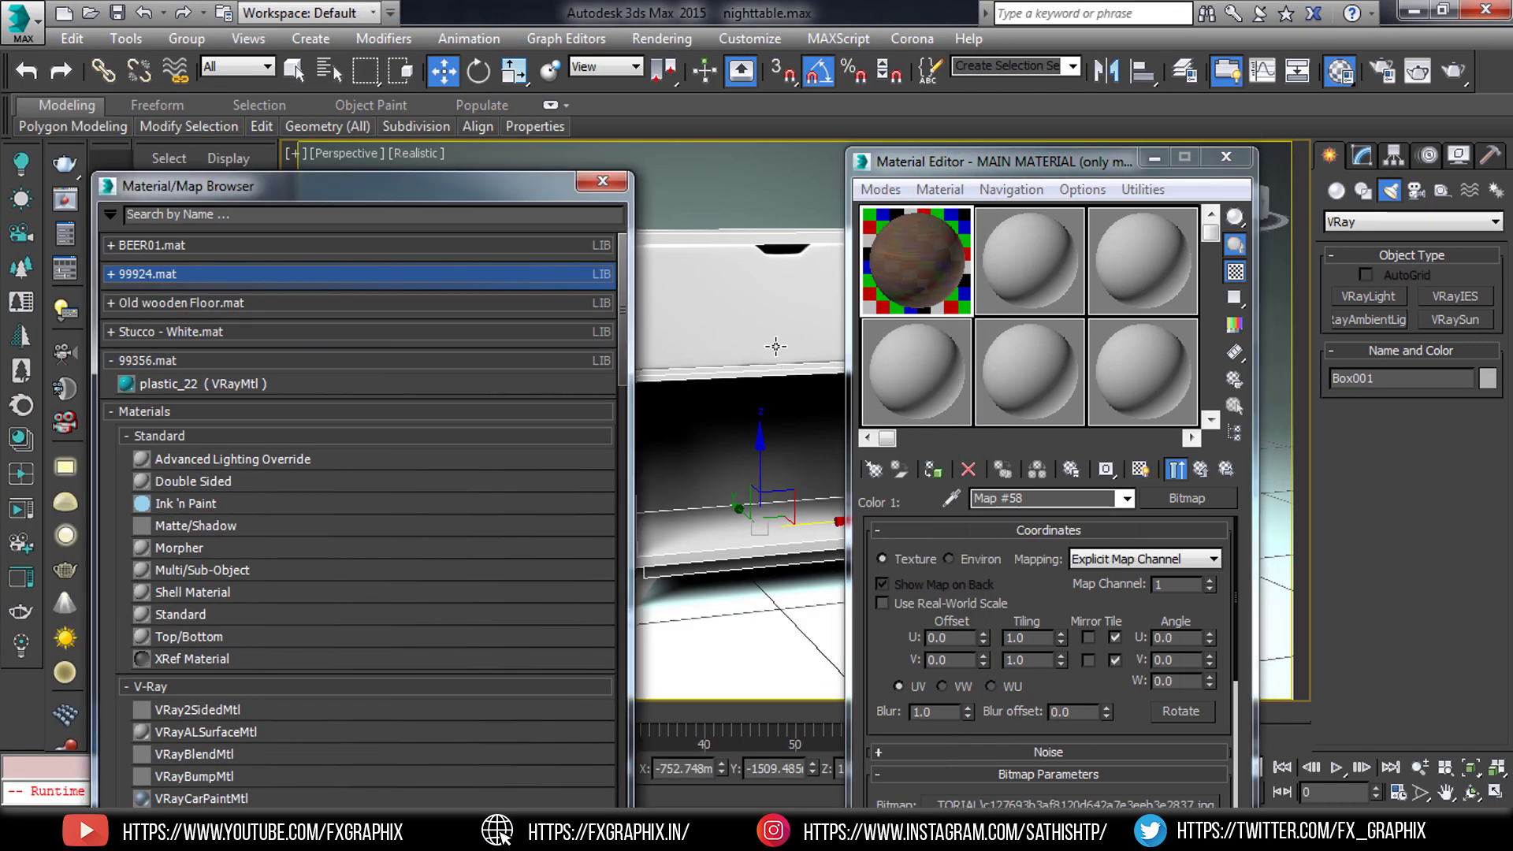
click(1201, 471)
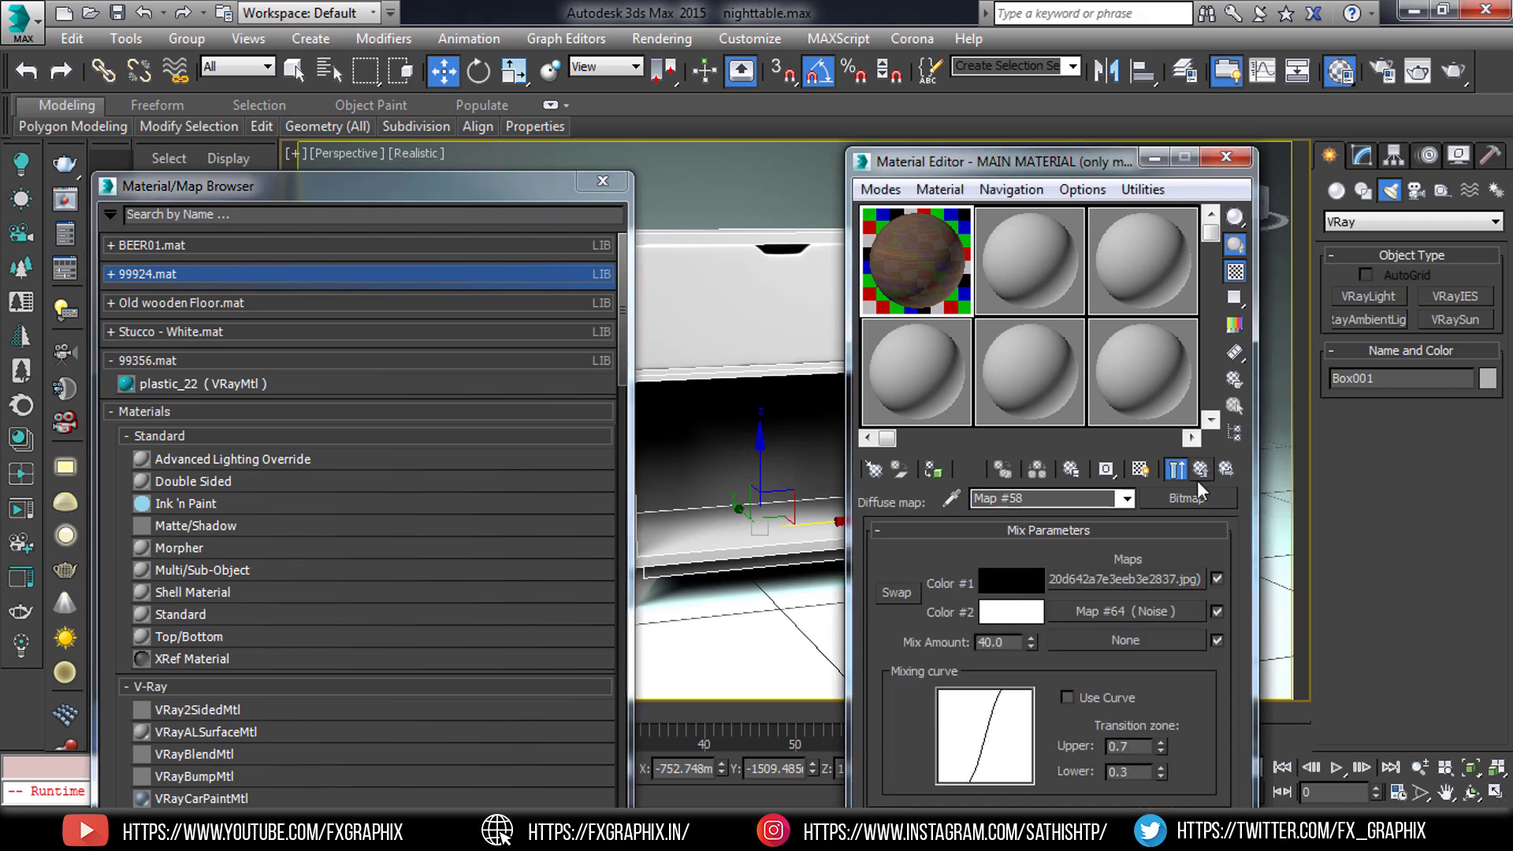
click(1113, 607)
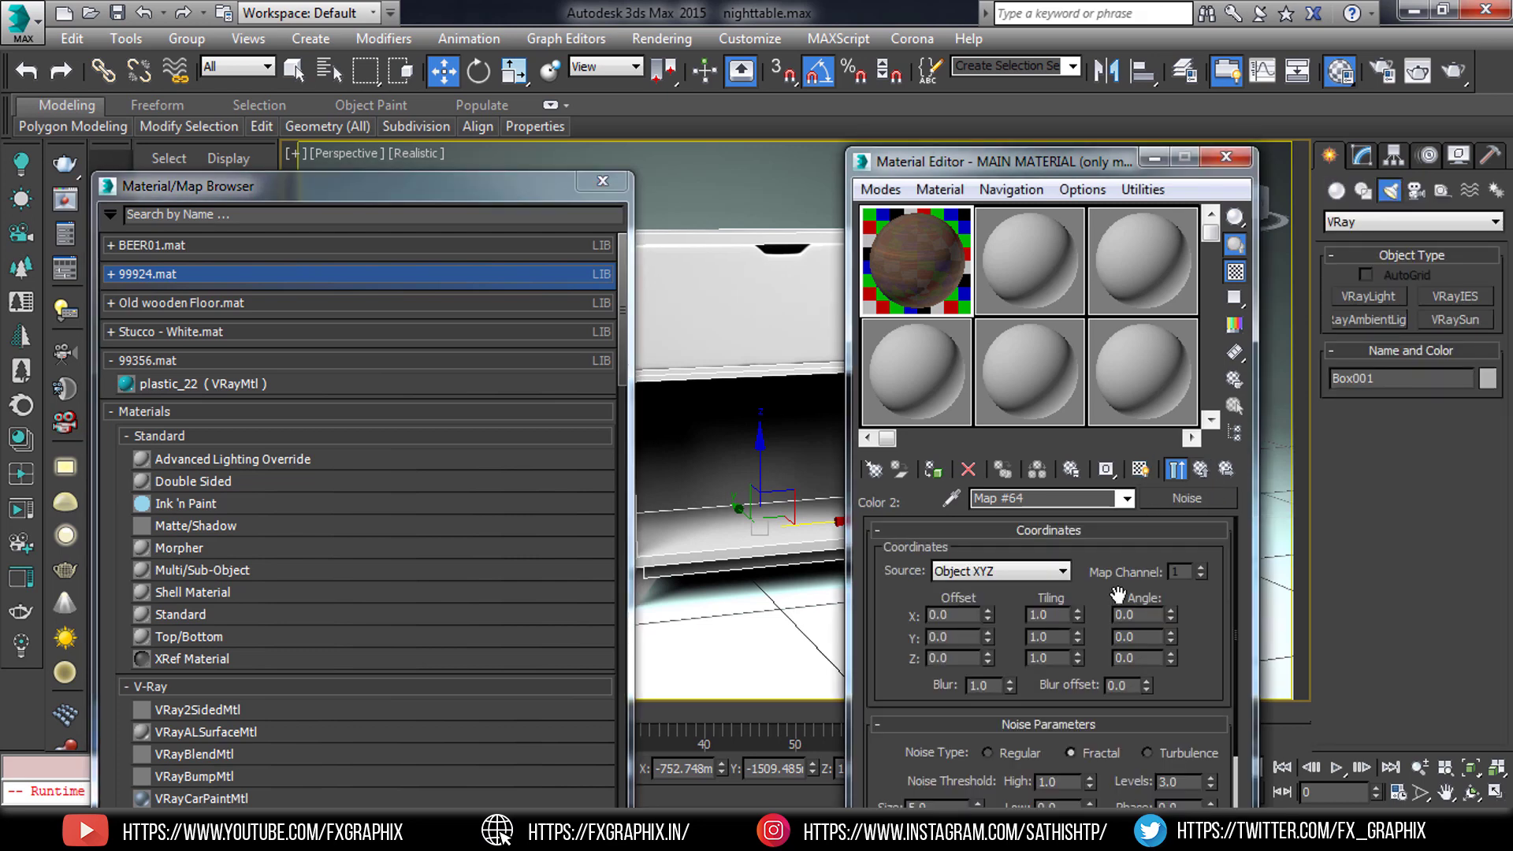
click(1196, 501)
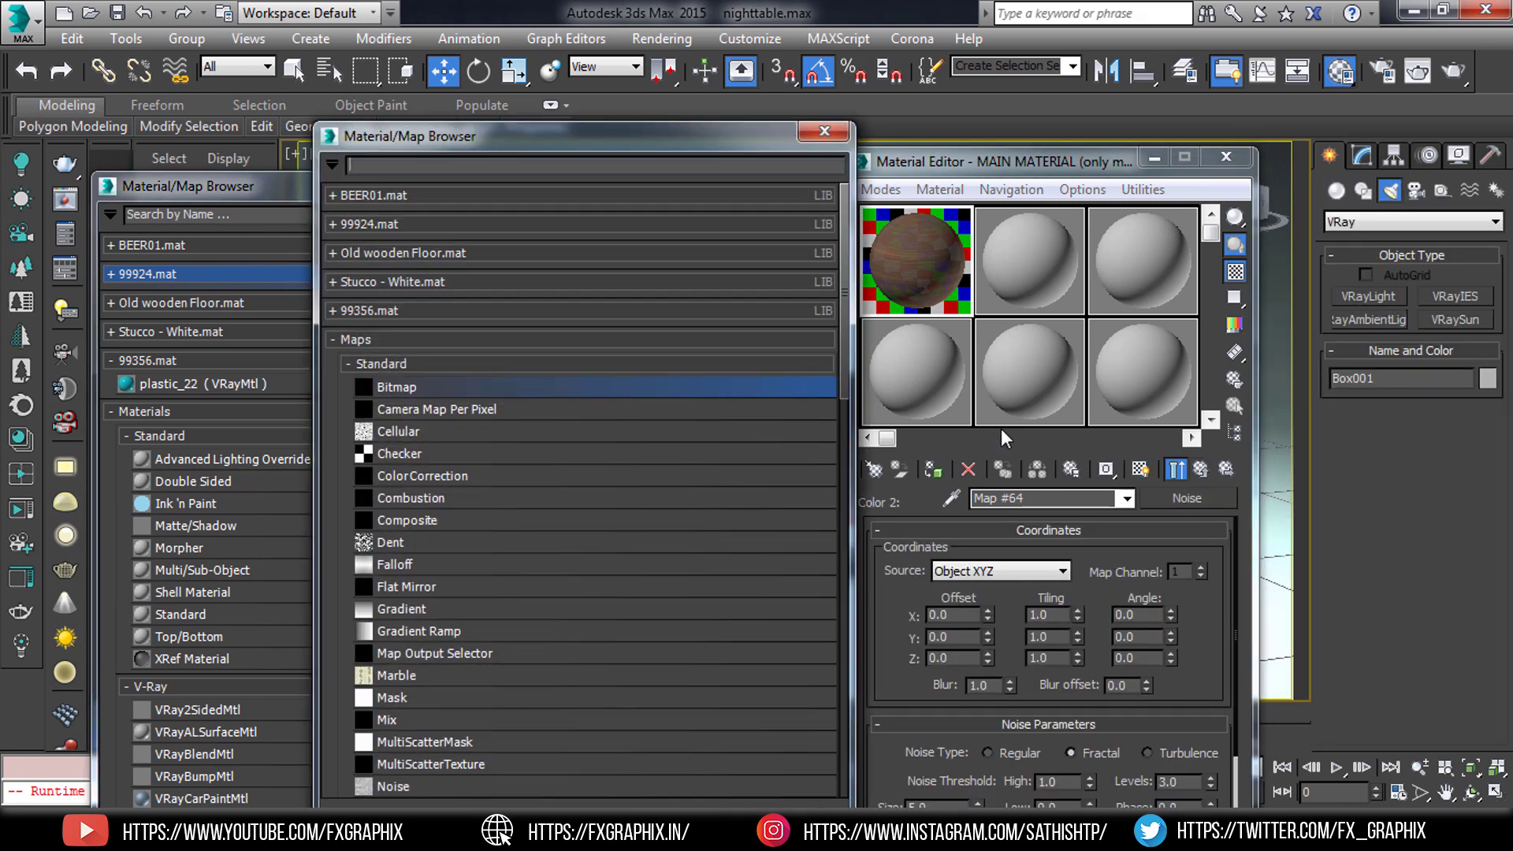
Step: Load the wood grain JPG as a Bitmap in the noise slot
key(Escape)
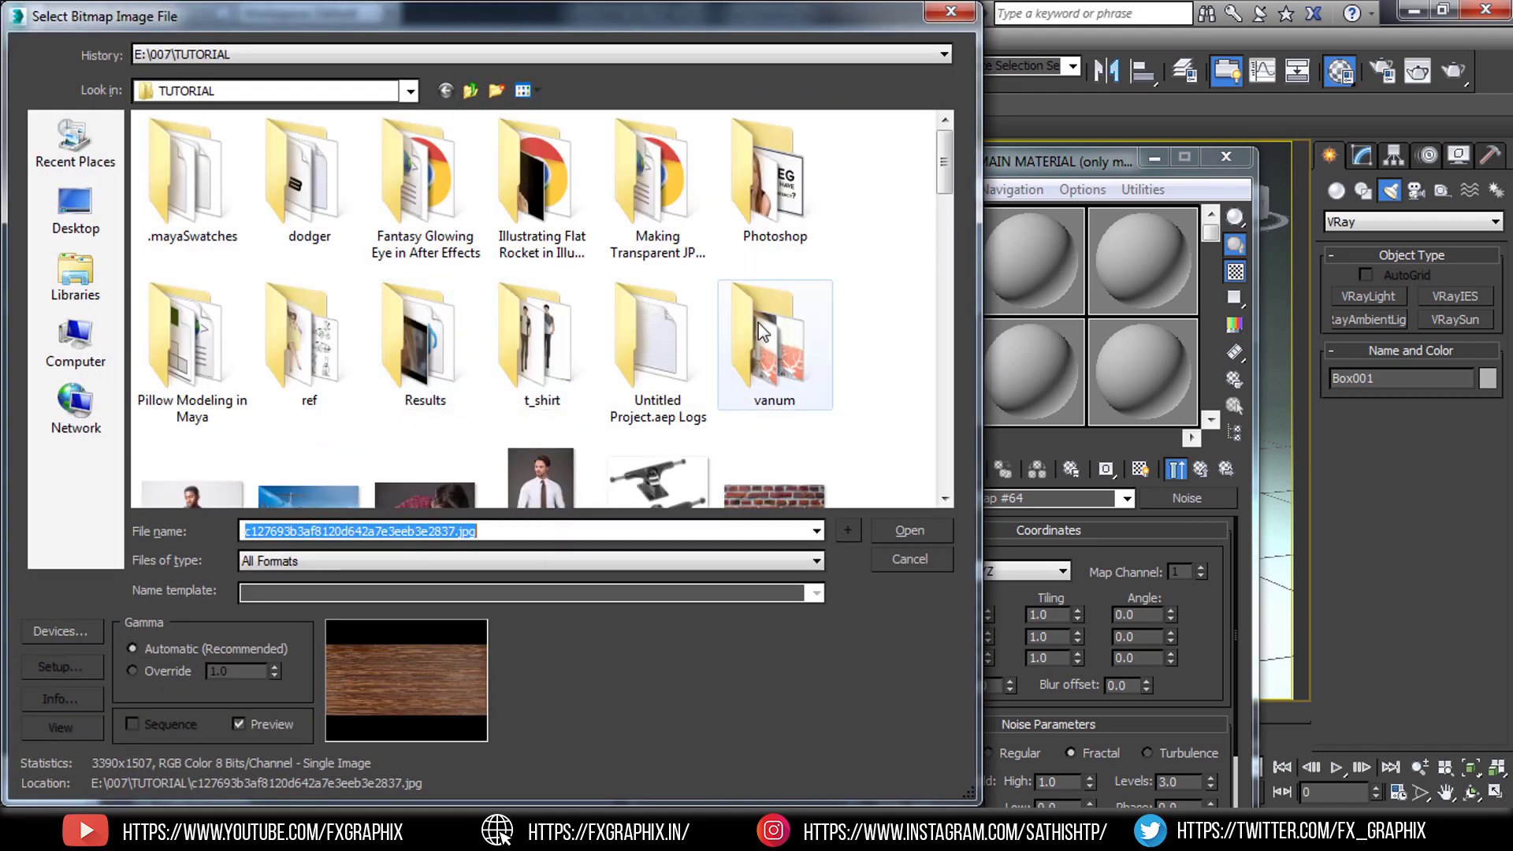
scroll(758, 327, down, 3)
scroll(758, 323, down, 2)
click(542, 430)
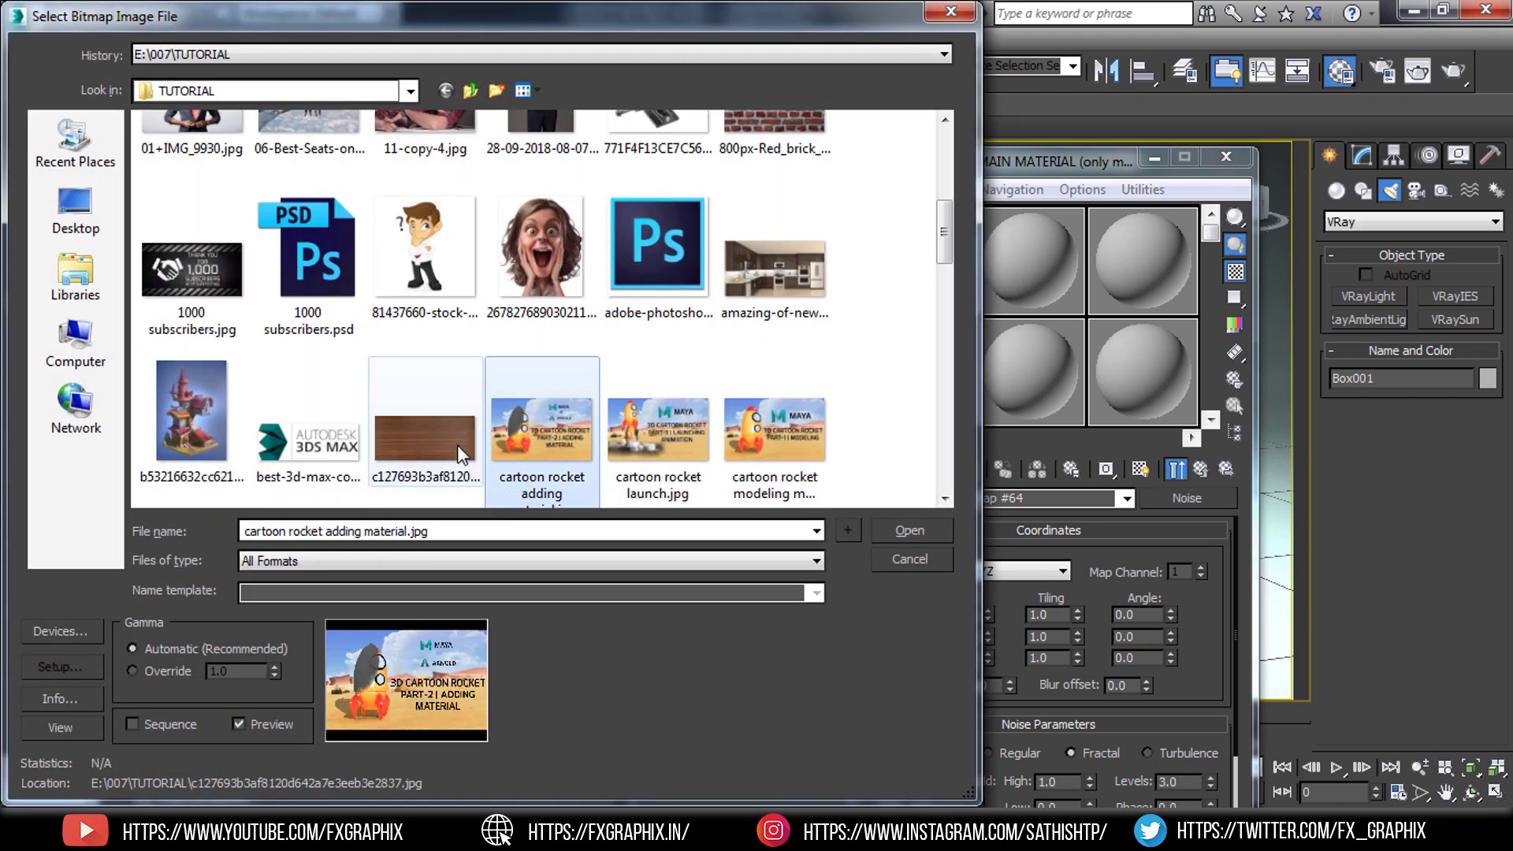
double_click(476, 457)
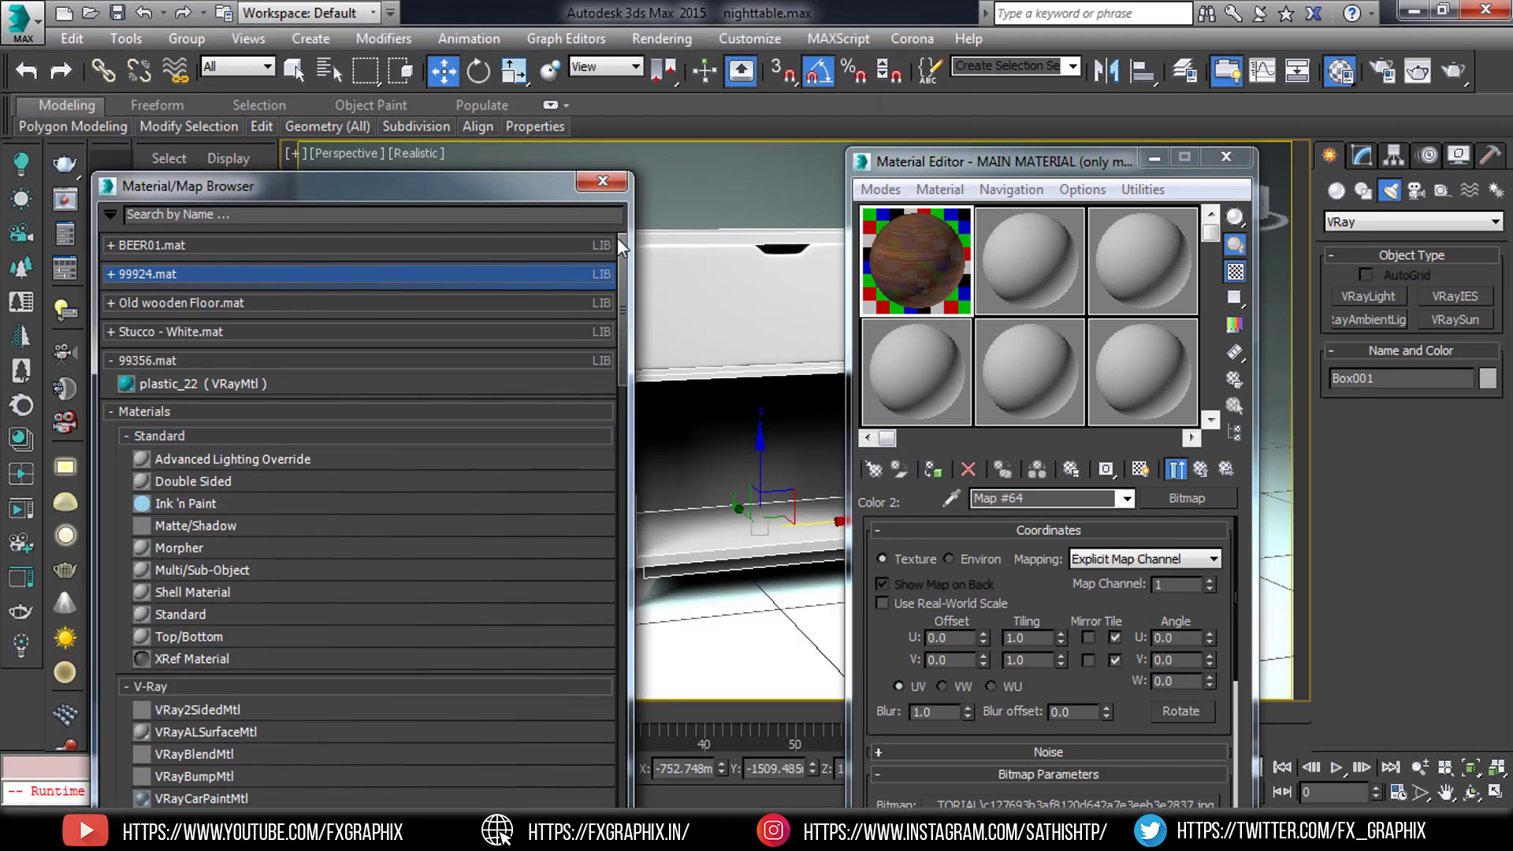
Step: Assign the wood material to the nightstand body and show it shaded in the viewport
click(602, 182)
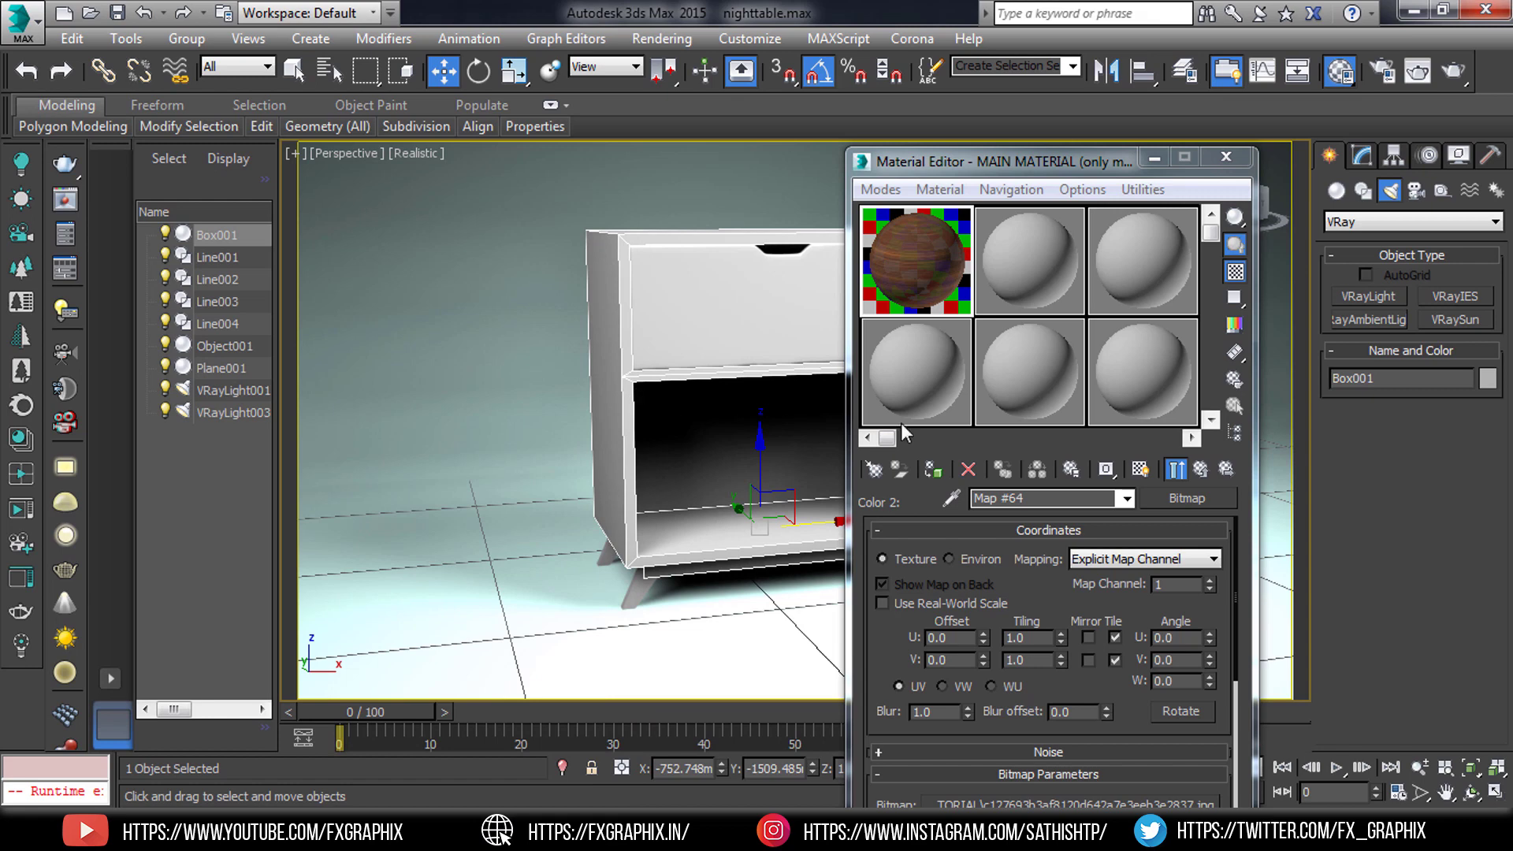
click(935, 471)
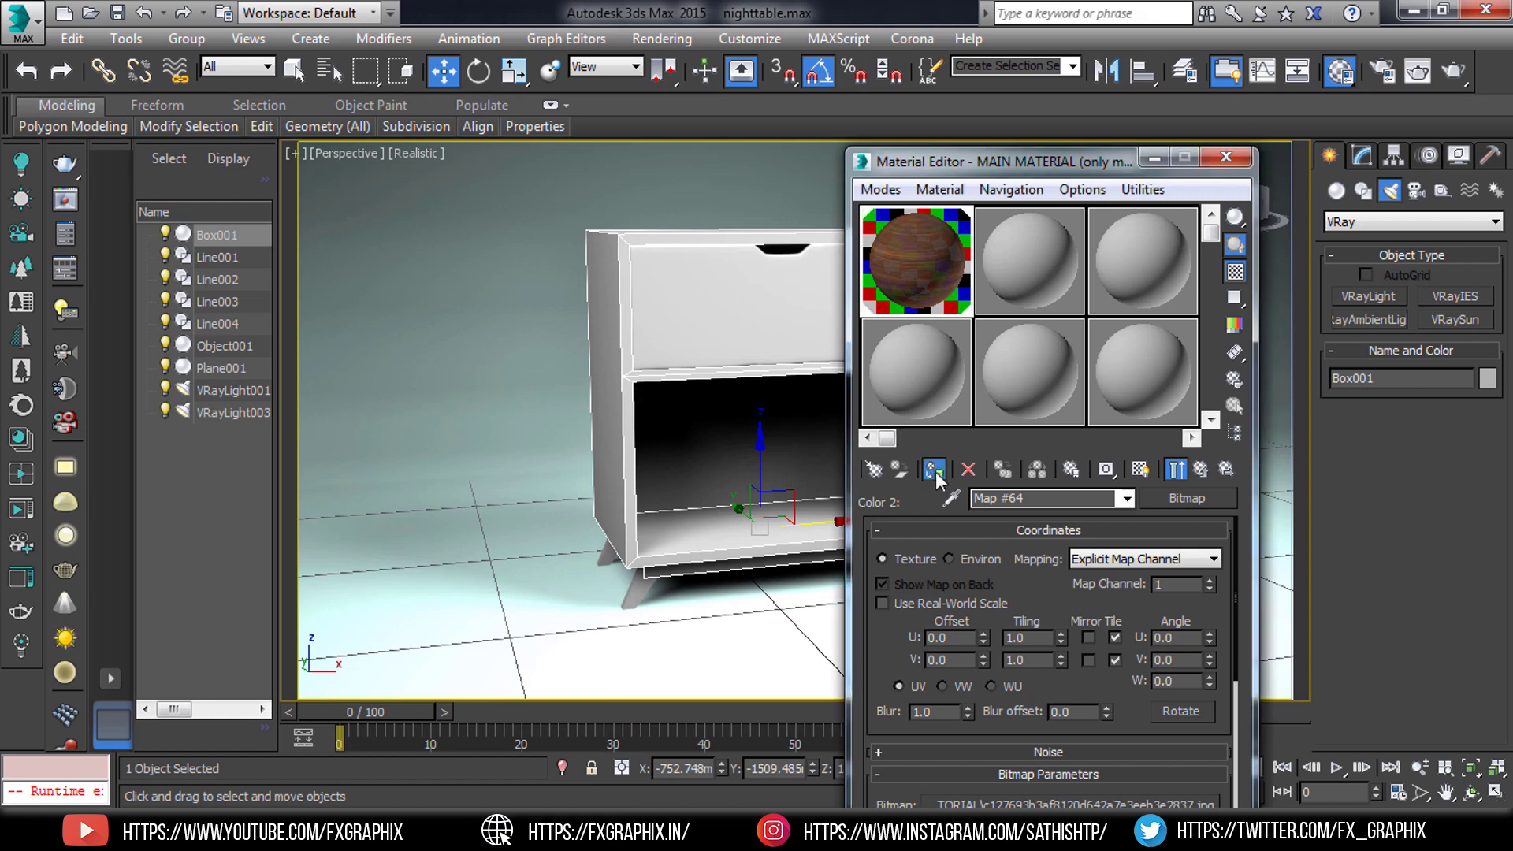
click(935, 470)
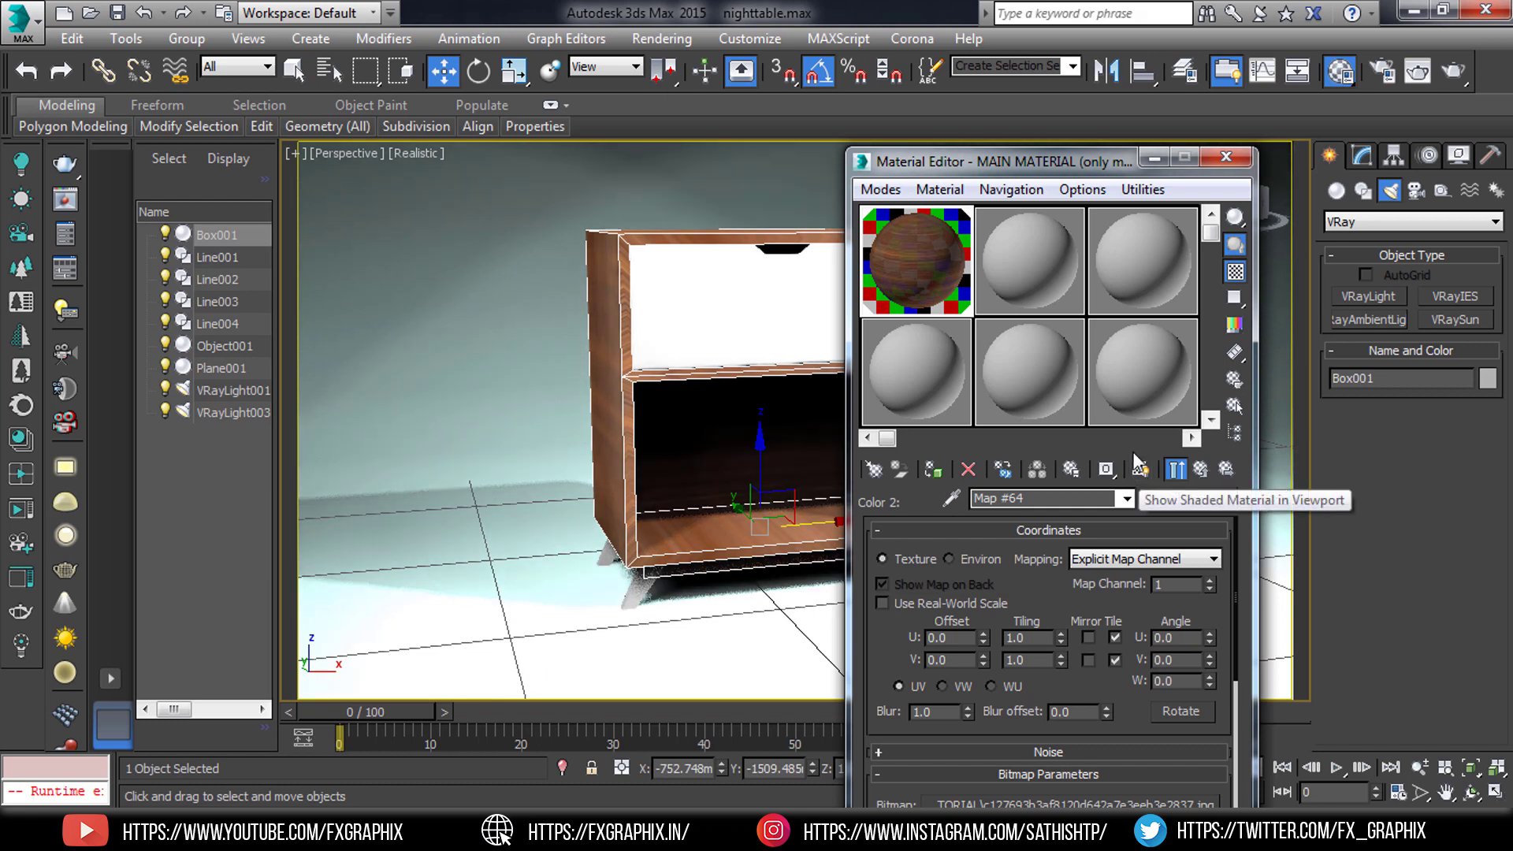
click(1361, 158)
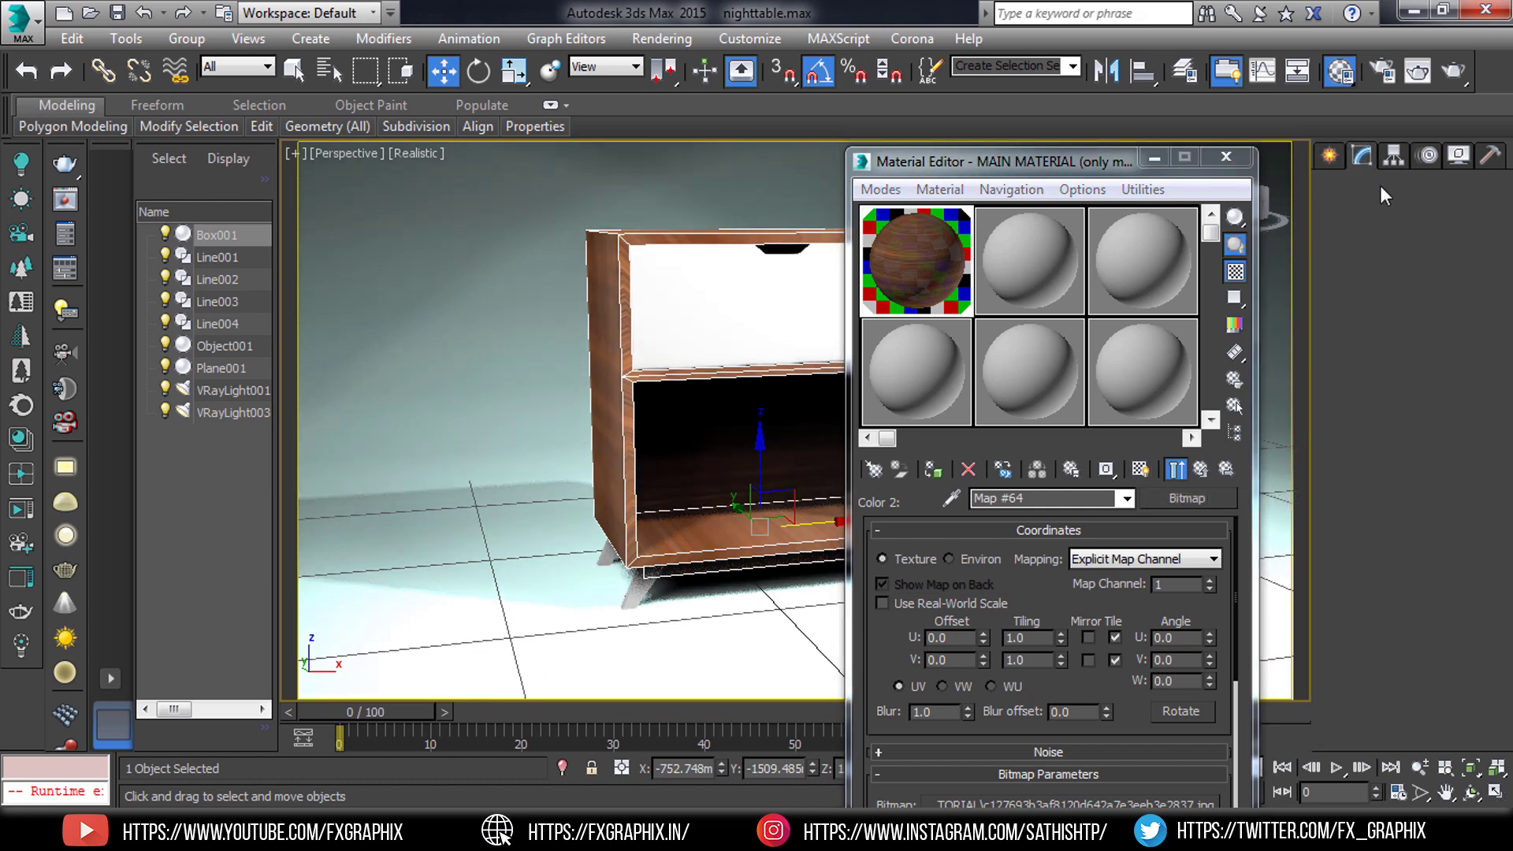
Step: Add a UVW Map modifier with Box mapping to the nightstand body
click(1386, 211)
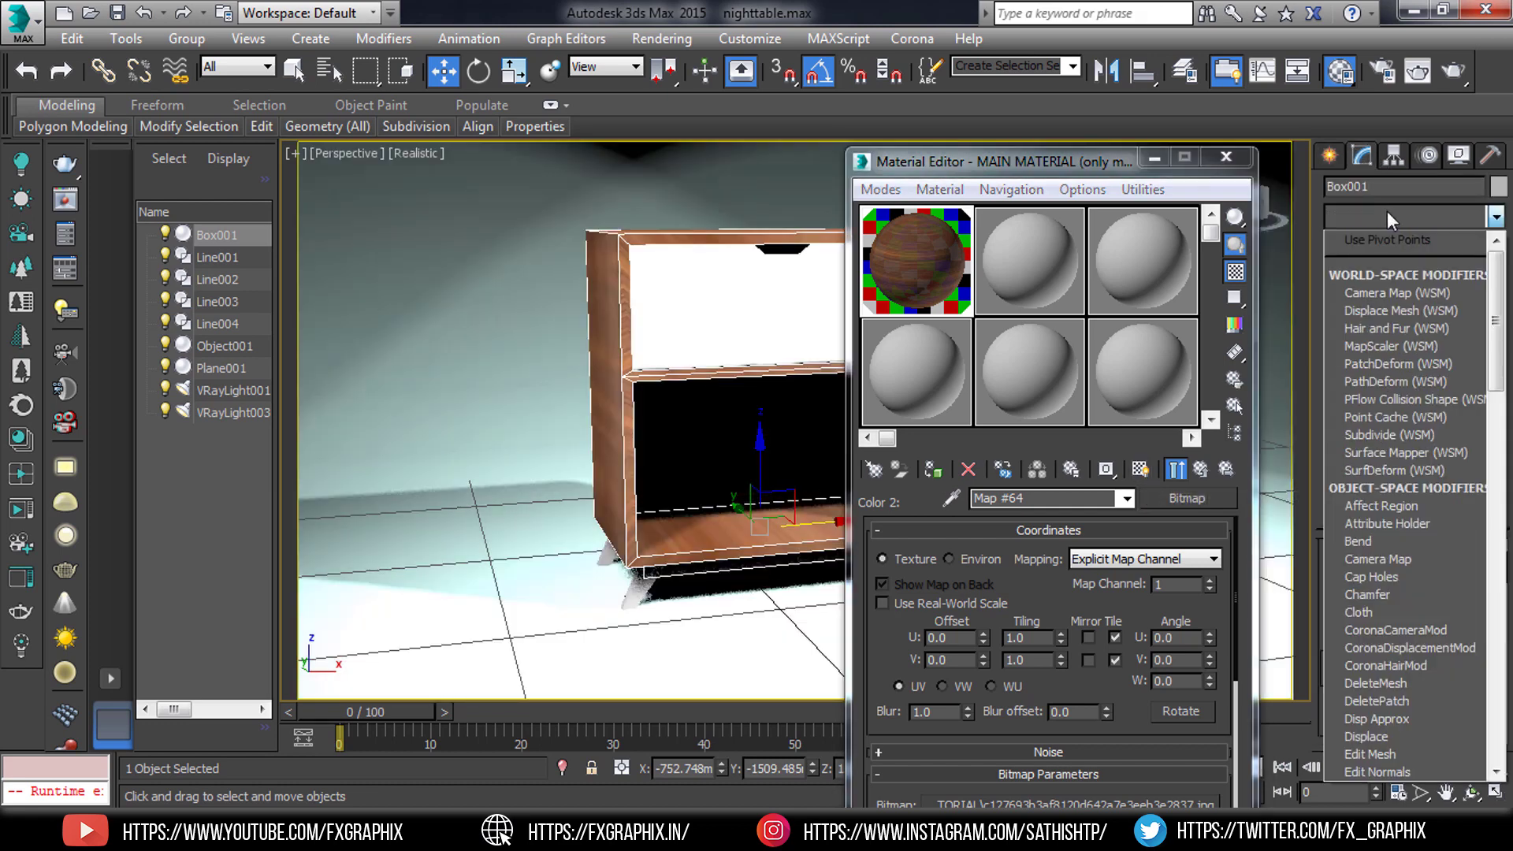
key(u)
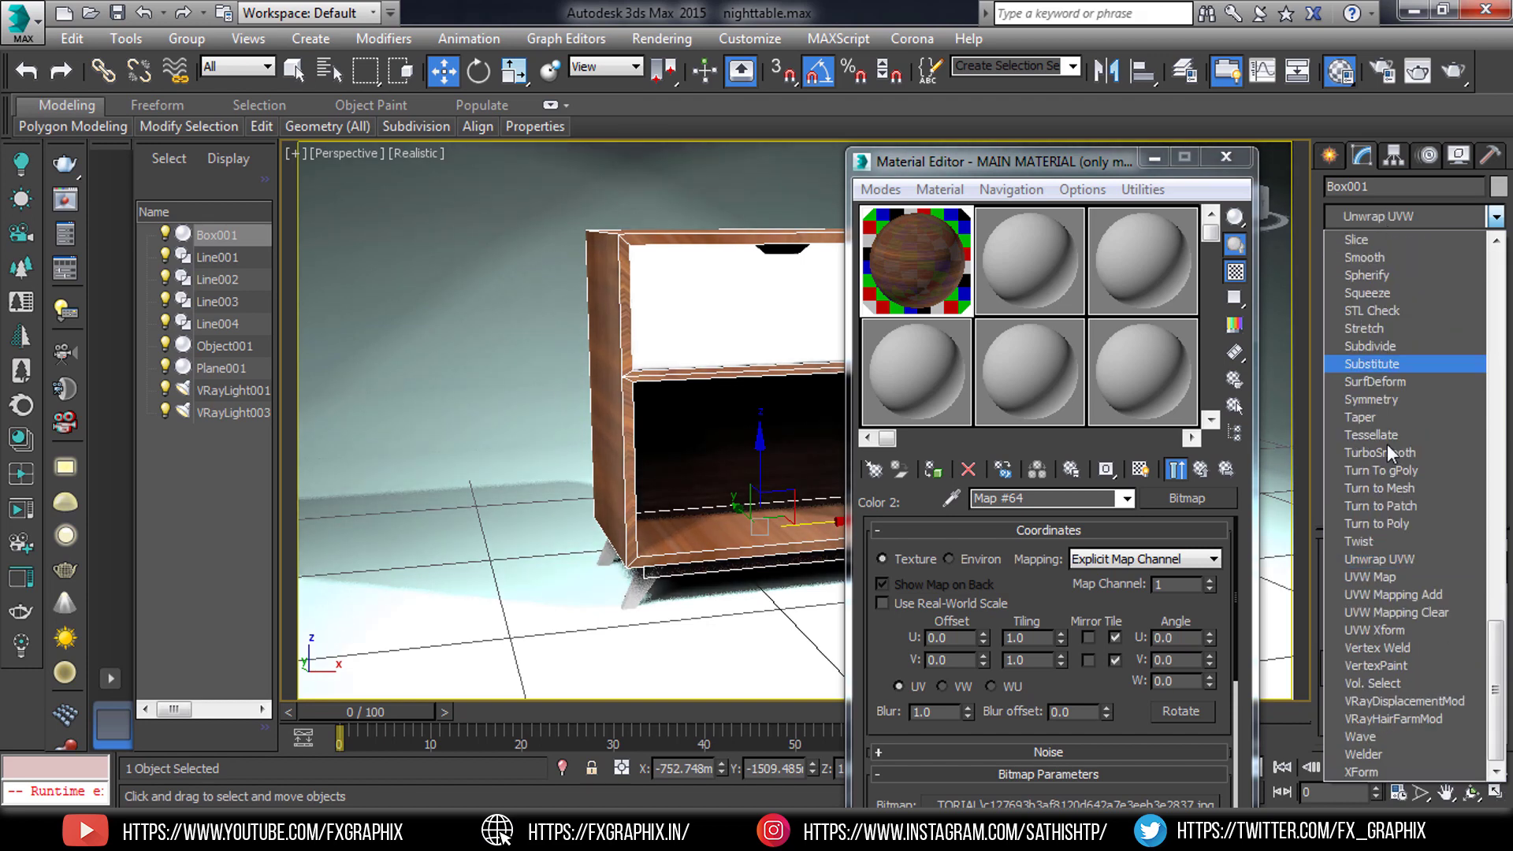
click(1402, 580)
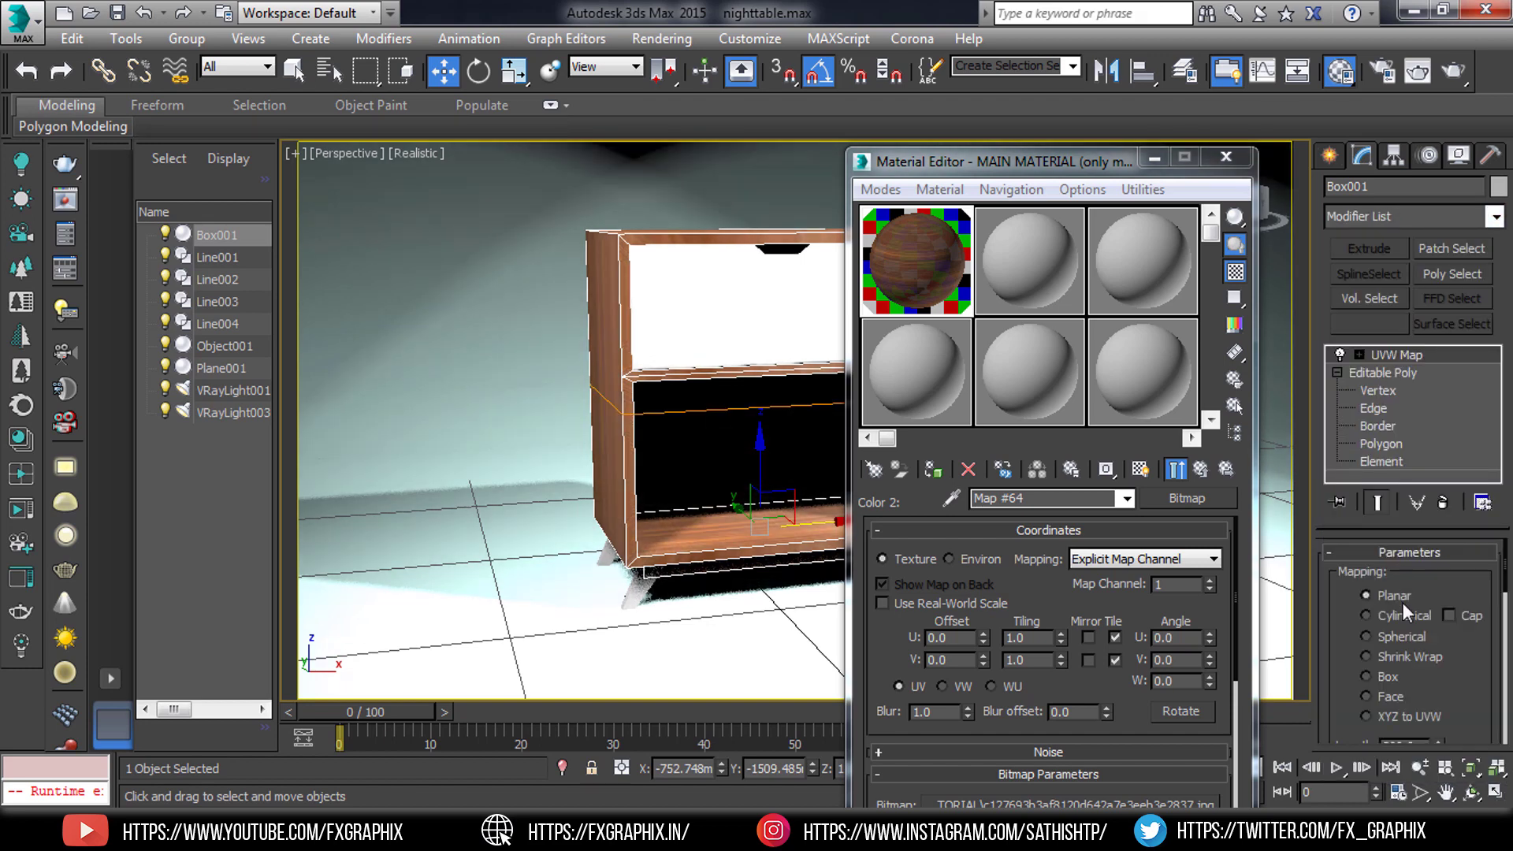
click(1367, 676)
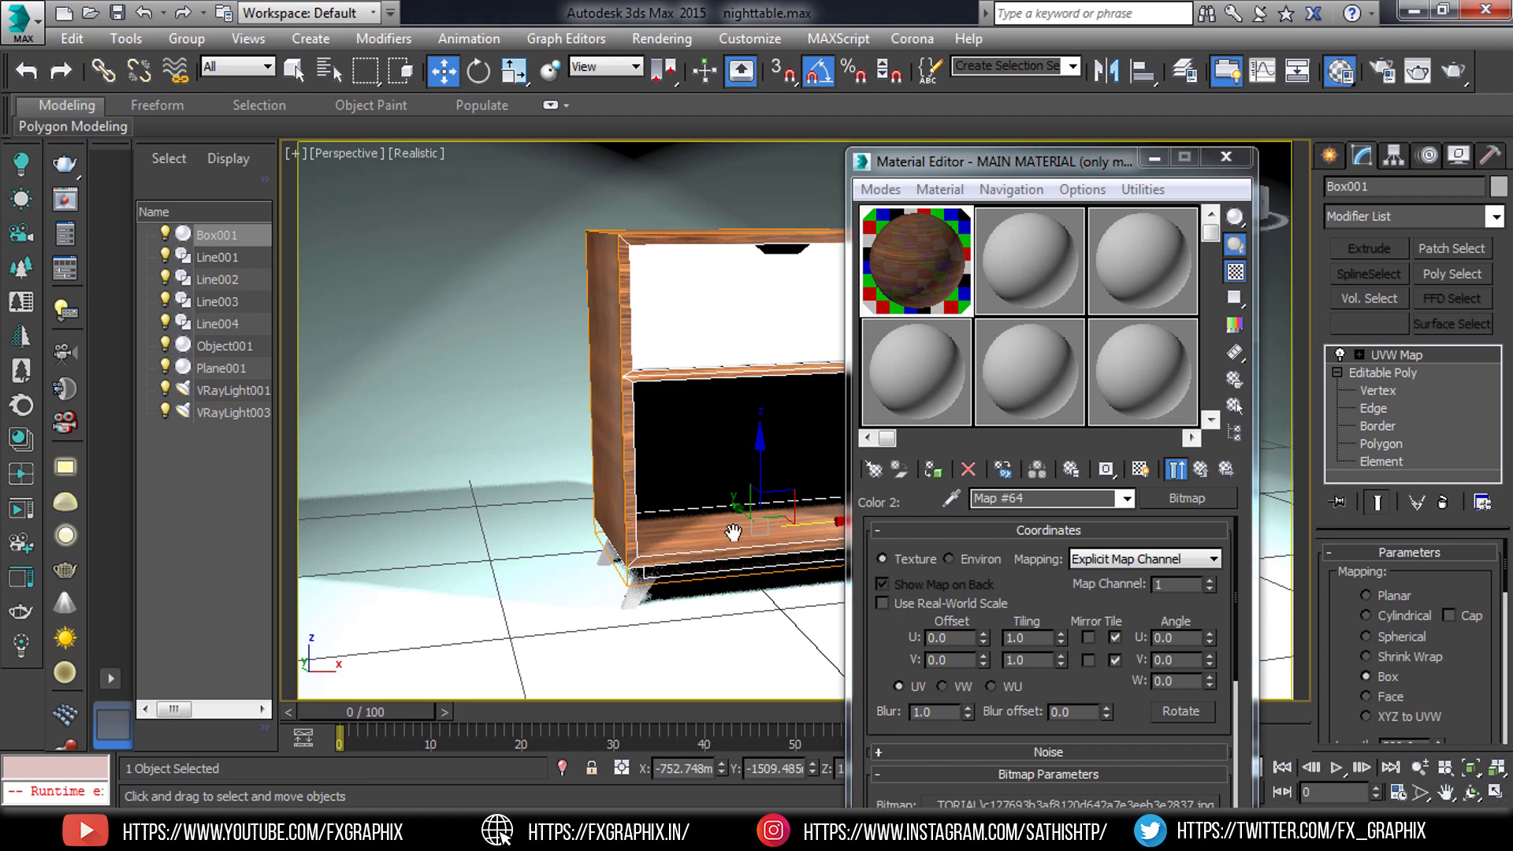
Step: Orbit to the cabinet's right side and window-select the legs (Line001–Line003)
middle_drag(732, 533, 477, 461)
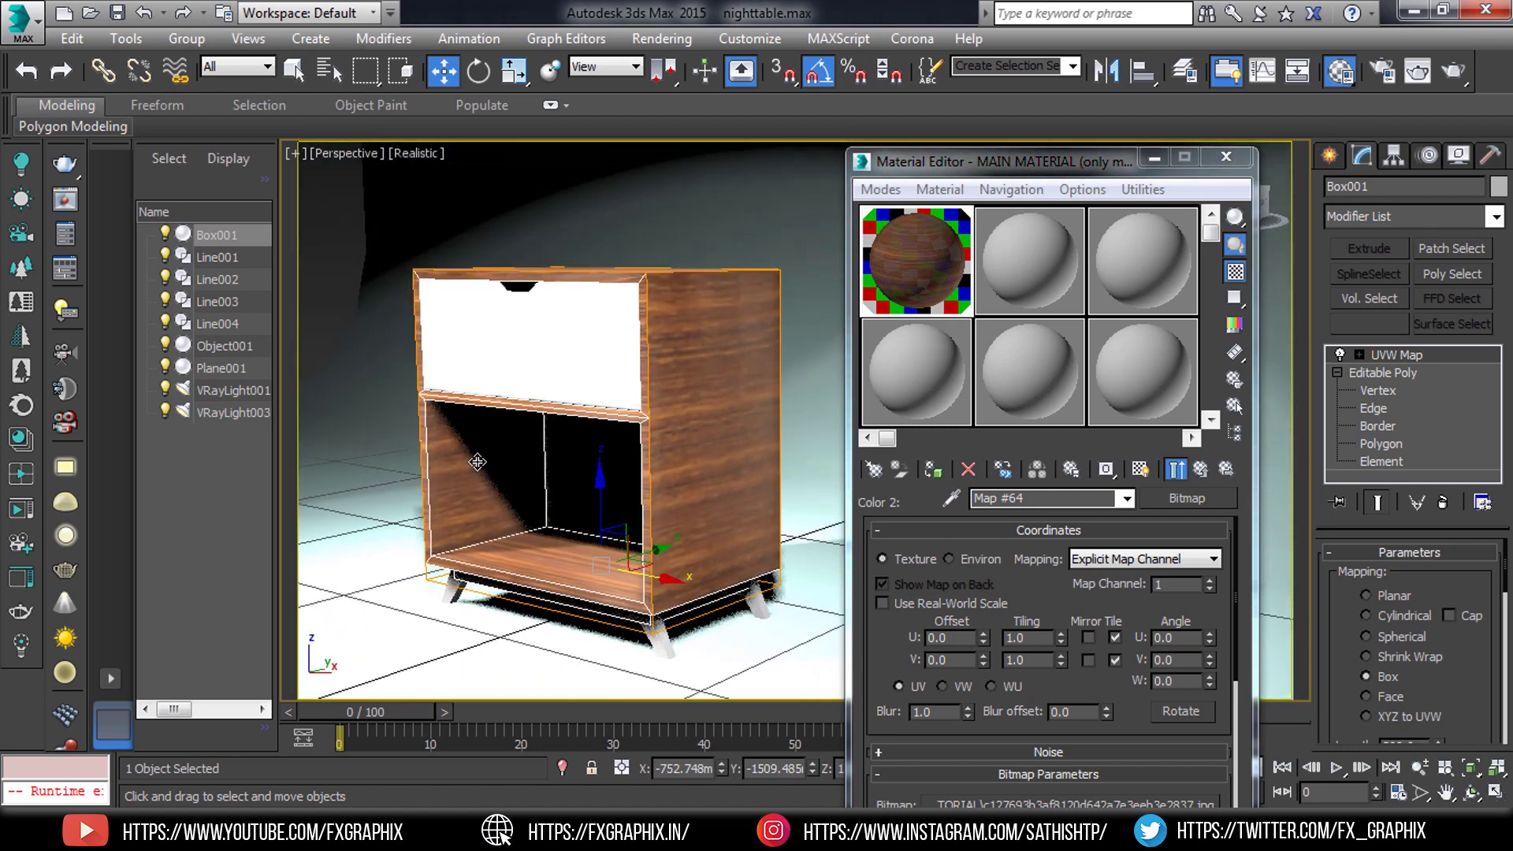
mouse_move(676, 455)
alt+middle_down()
mouse_move(635, 430)
mouse_move(551, 441)
mouse_move(737, 478)
mouse_move(733, 462)
mouse_move(801, 499)
mouse_move(820, 398)
mouse_move(743, 440)
mouse_move(706, 497)
mouse_move(533, 418)
alt+middle_up()
scroll(614, 418, up, 5)
scroll(551, 441, up, 3)
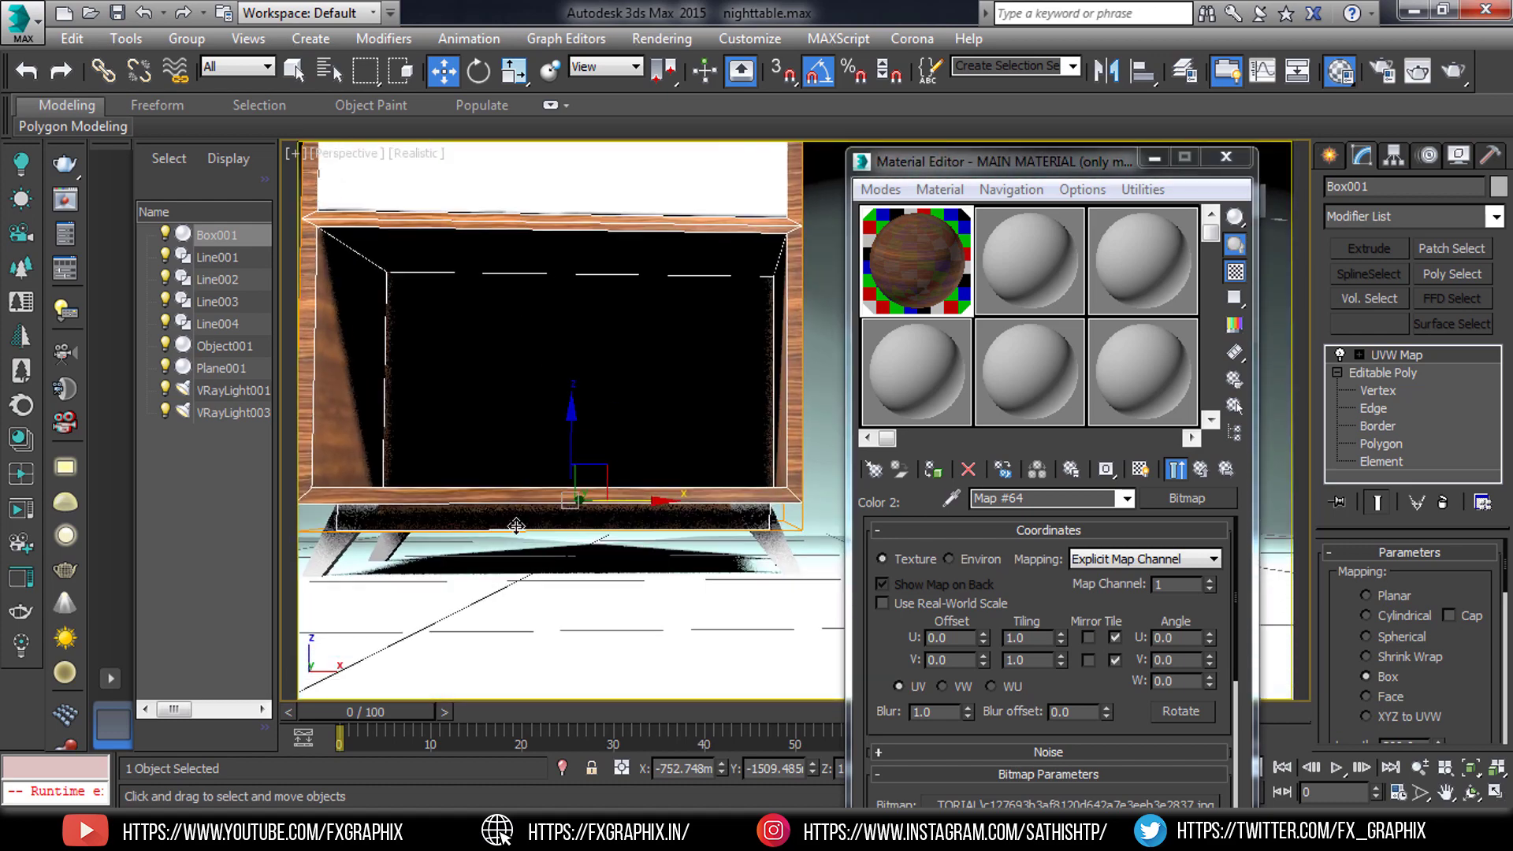
alt+middle_drag(557, 525, 609, 519)
drag(722, 569, 802, 542)
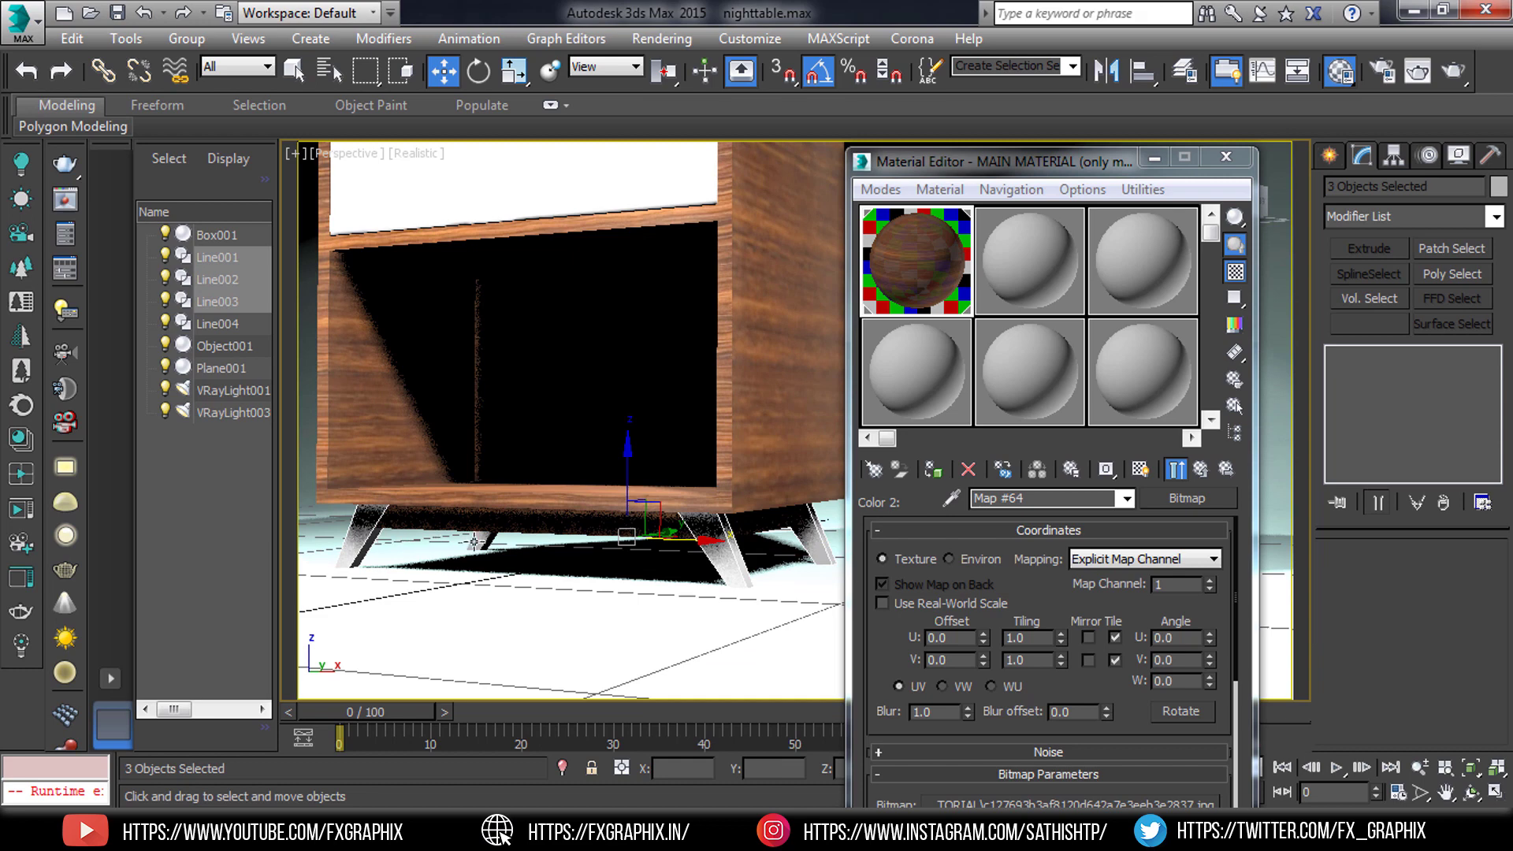
Step: Assign the wood material to the selected nightstand legs
click(896, 471)
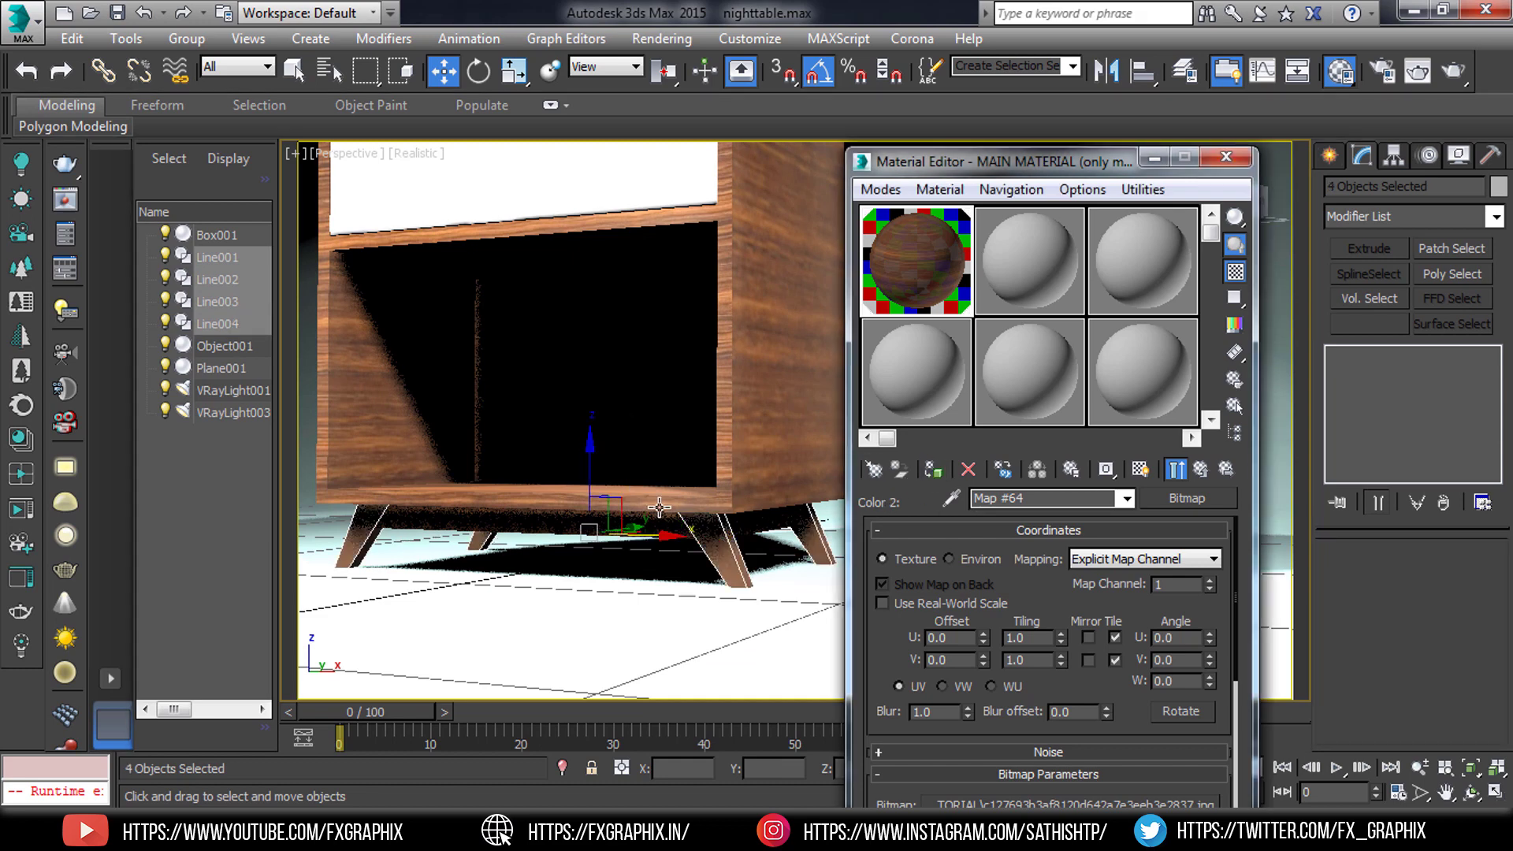
click(1390, 209)
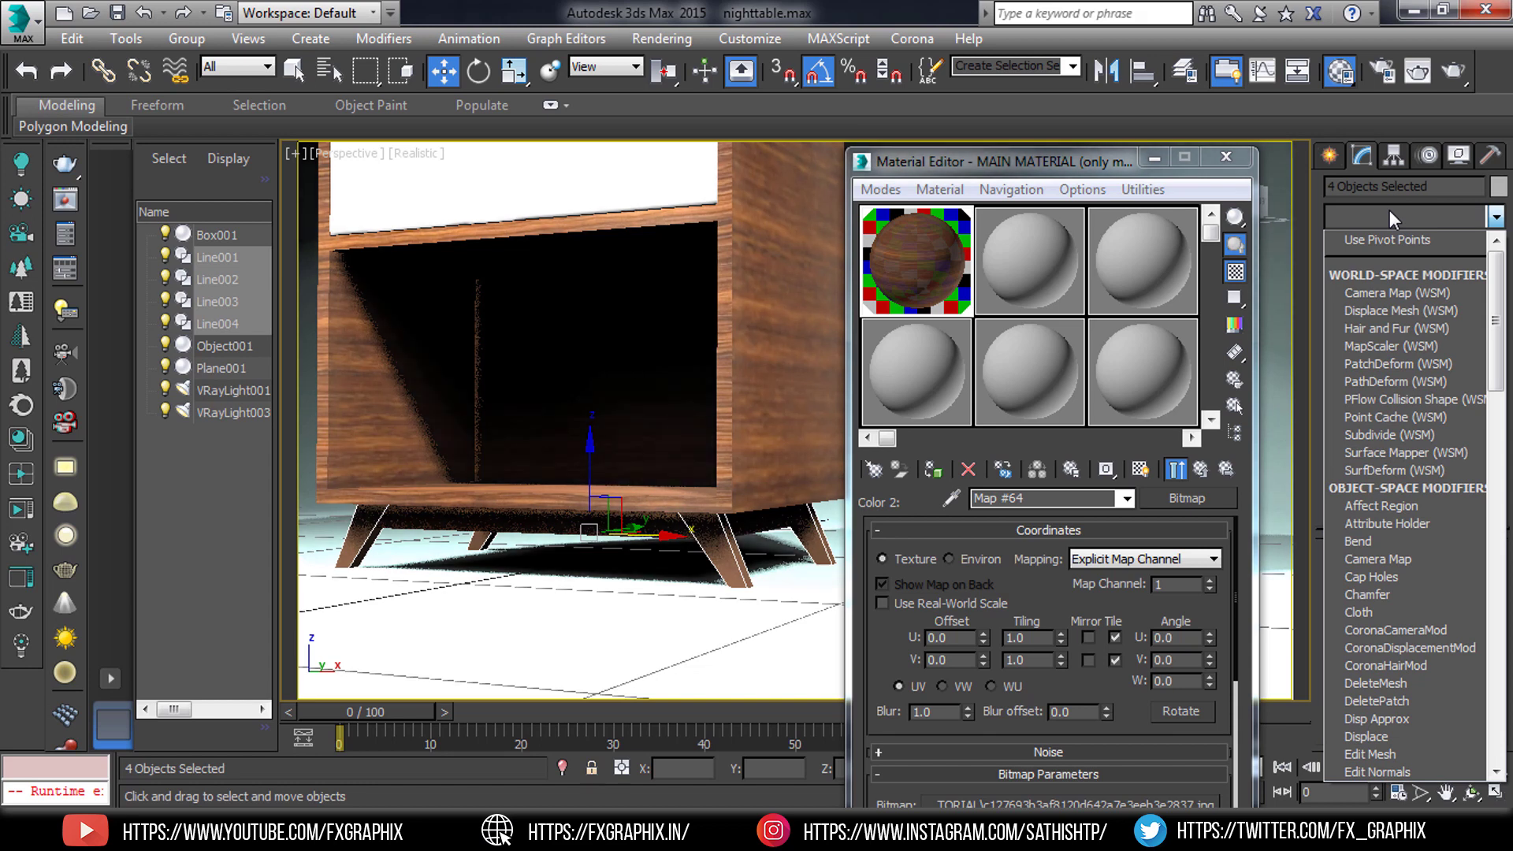
text(uvw)
key(Return)
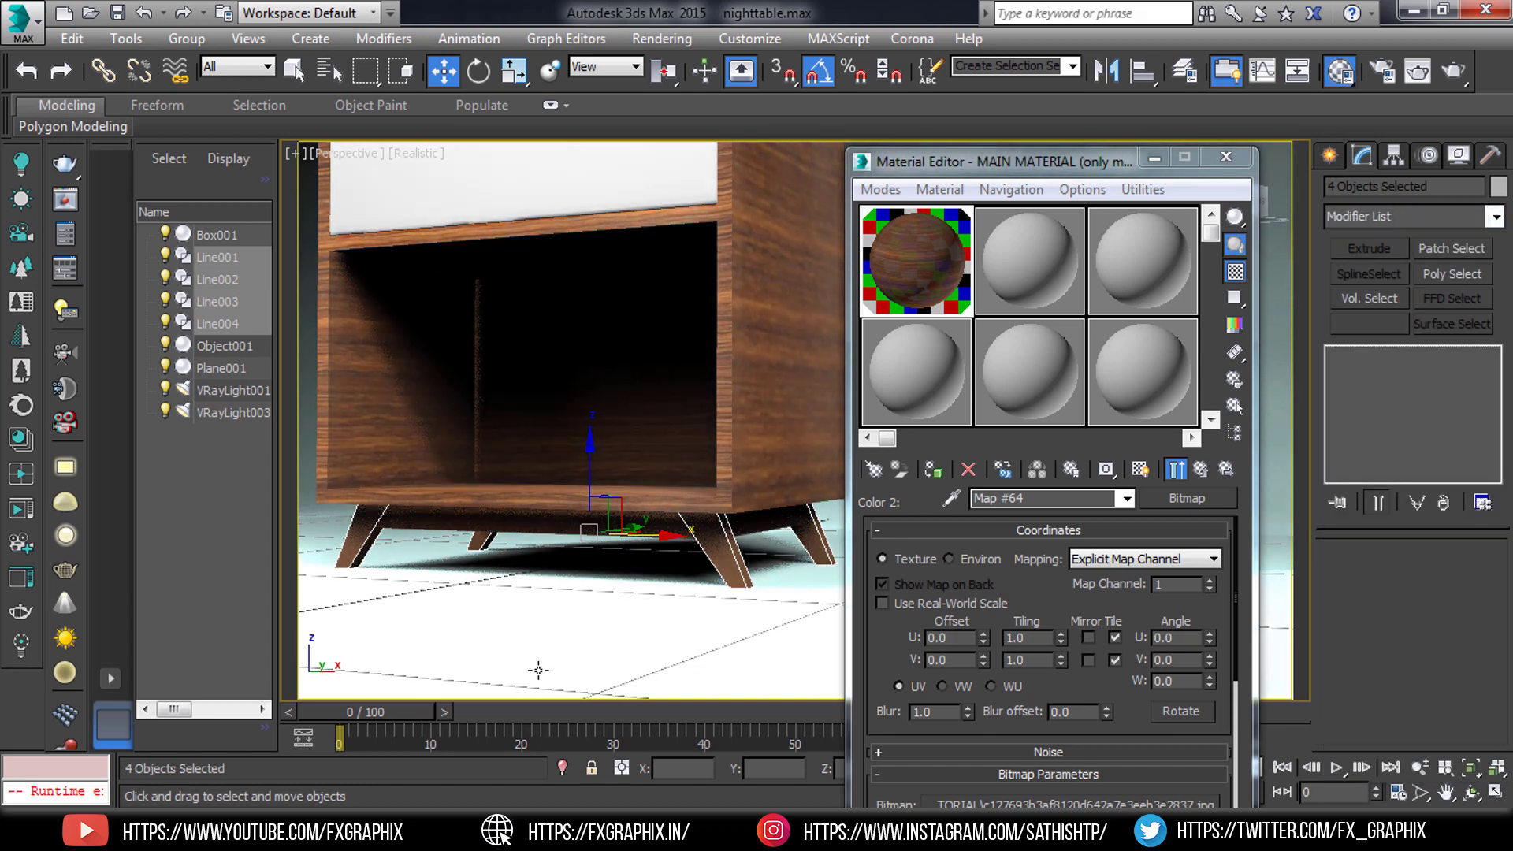
Step: Add a UVW Map modifier to the first and second legs
click(731, 553)
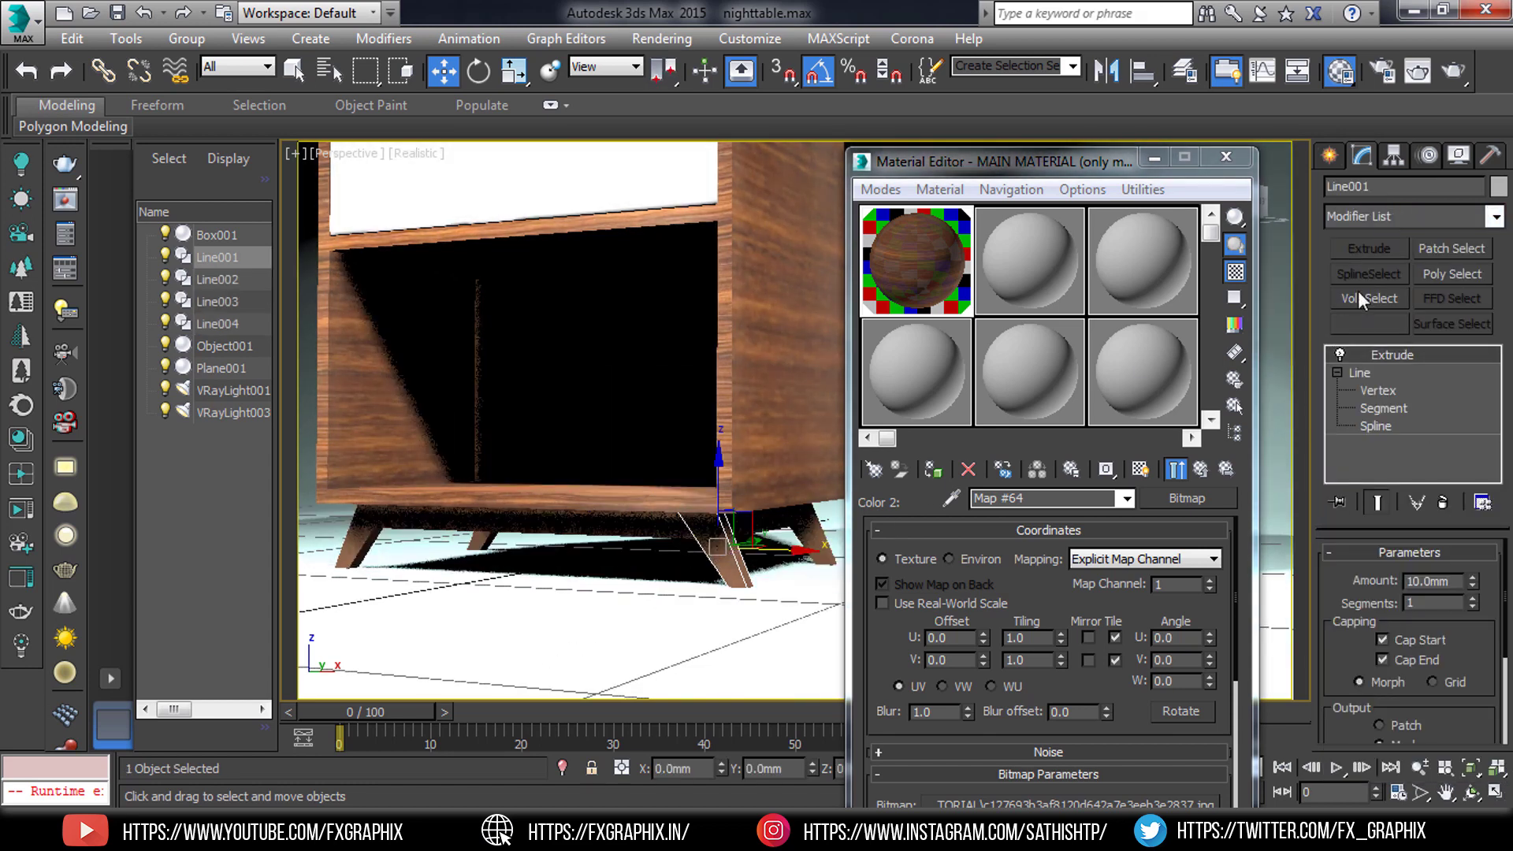
click(1398, 212)
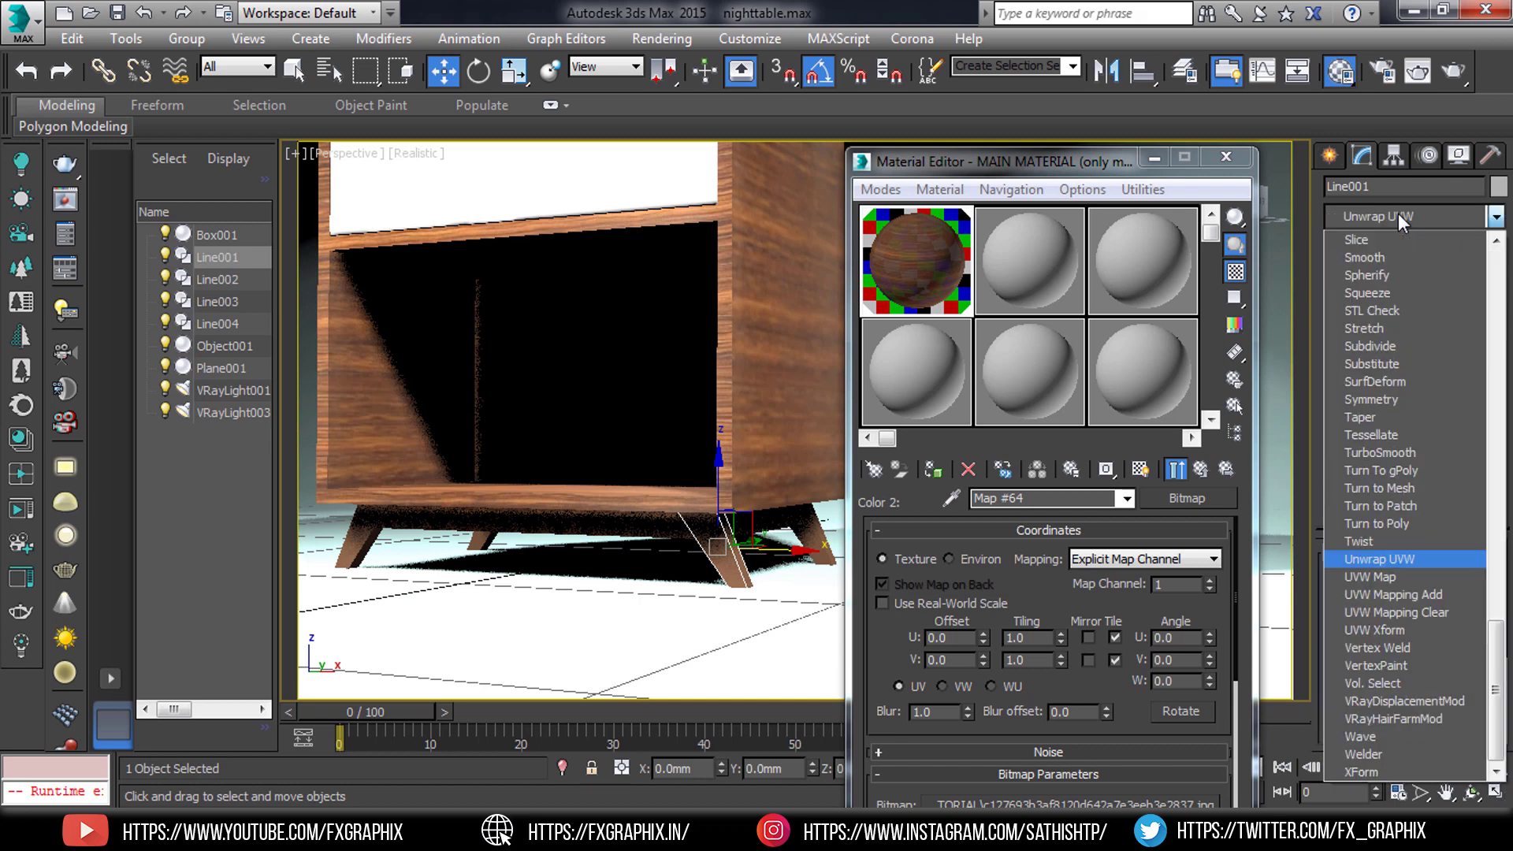
click(1387, 579)
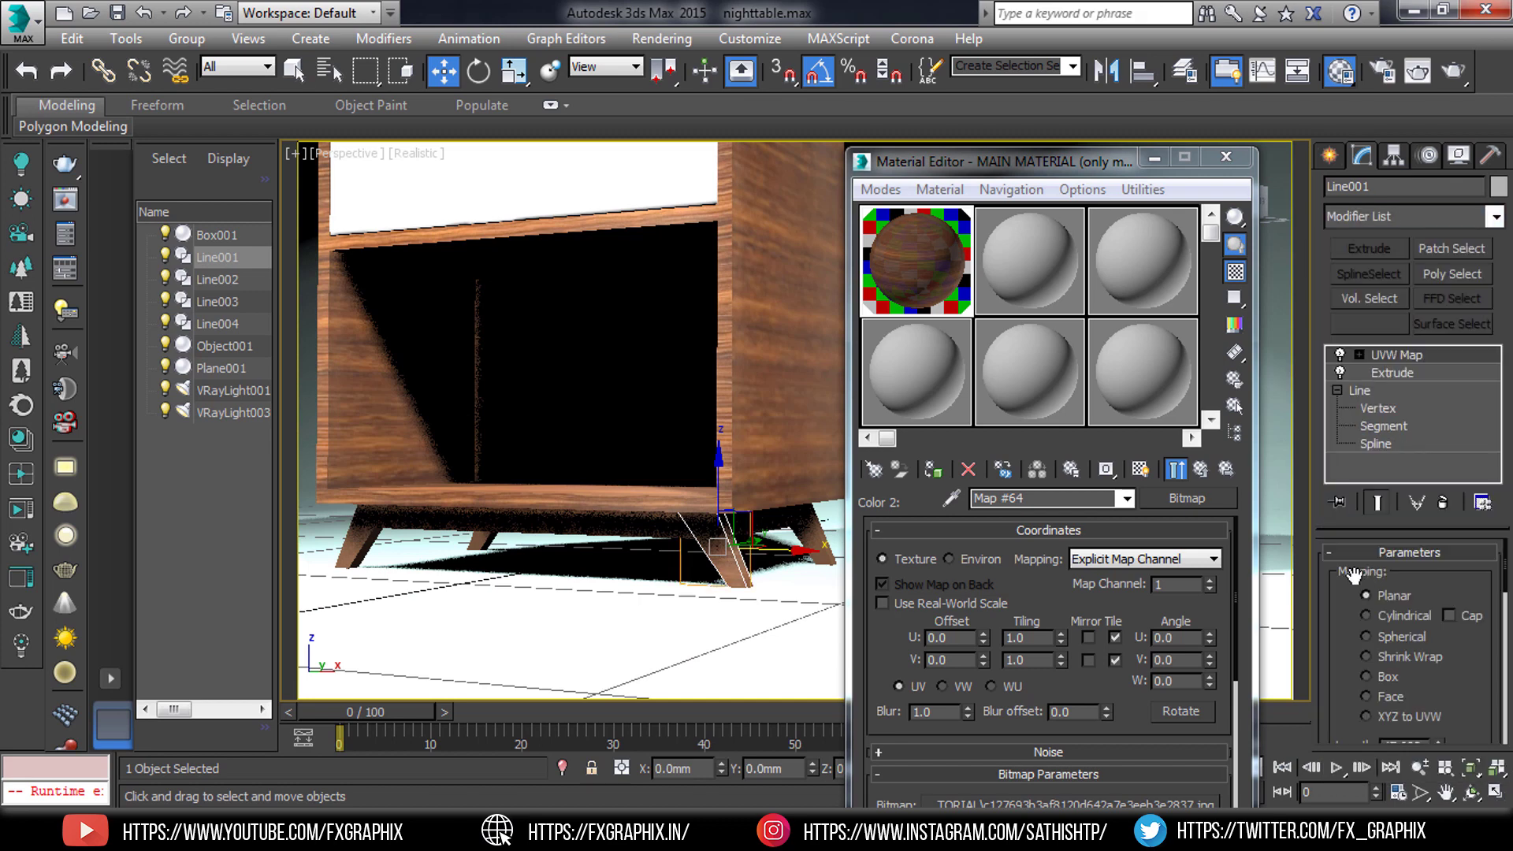
alt+middle_drag(741, 551, 706, 543)
middle_drag(709, 532, 542, 576)
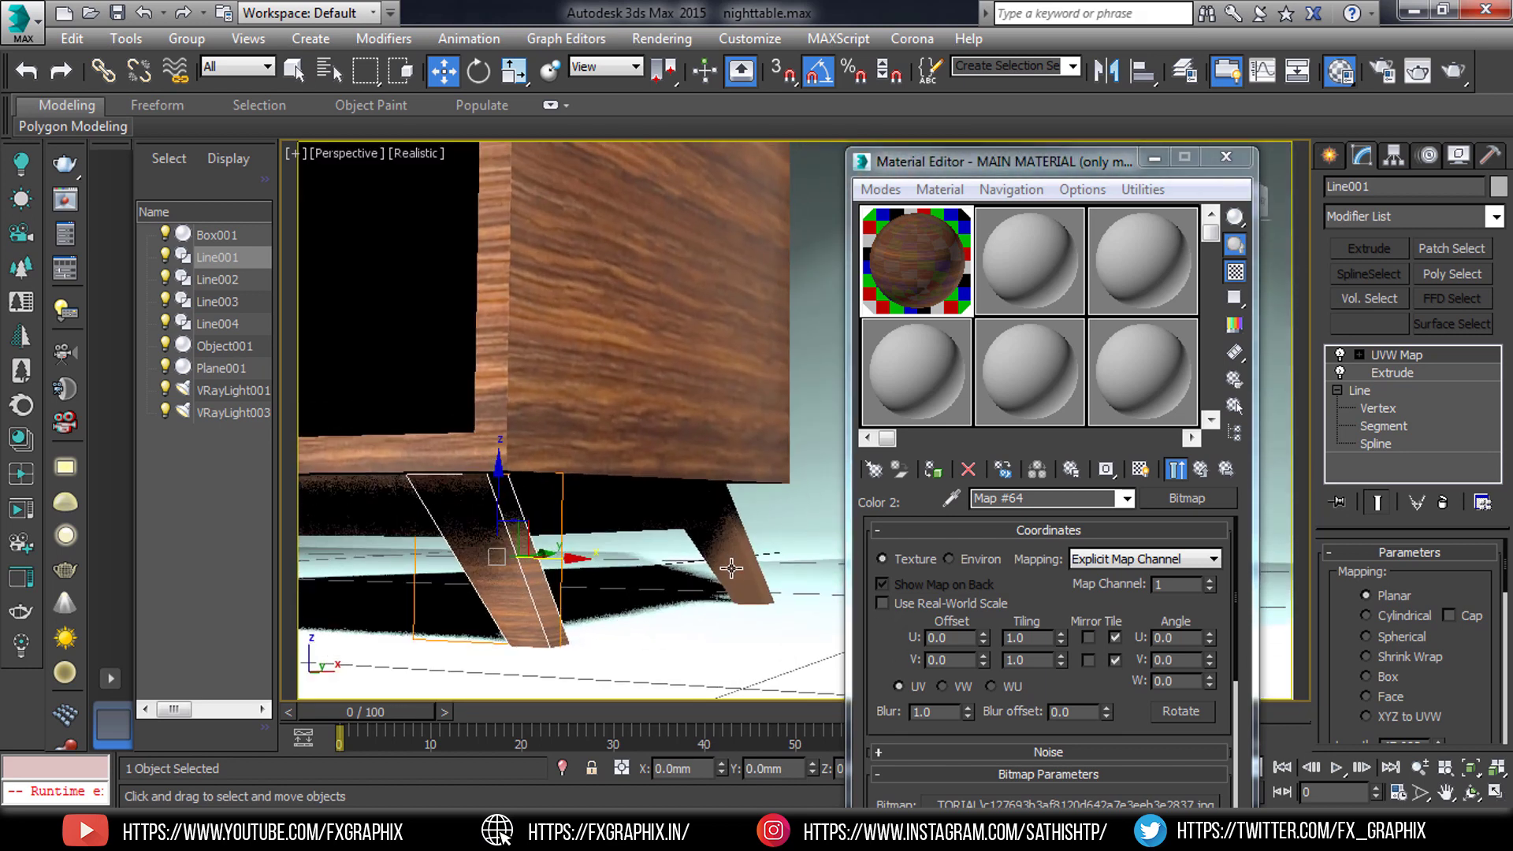
click(733, 568)
click(1415, 215)
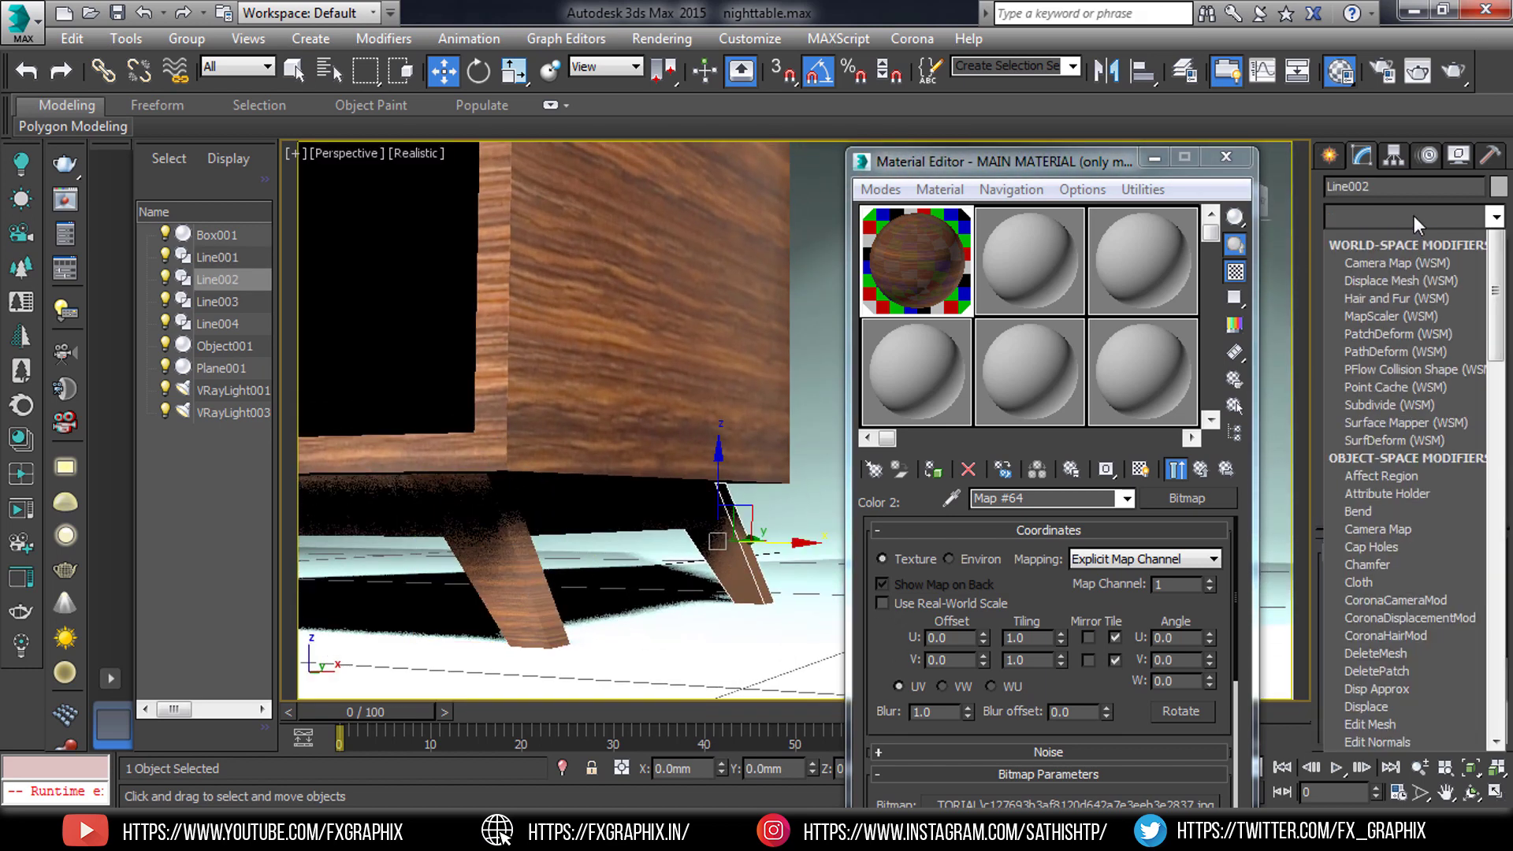
key(u)
click(1368, 577)
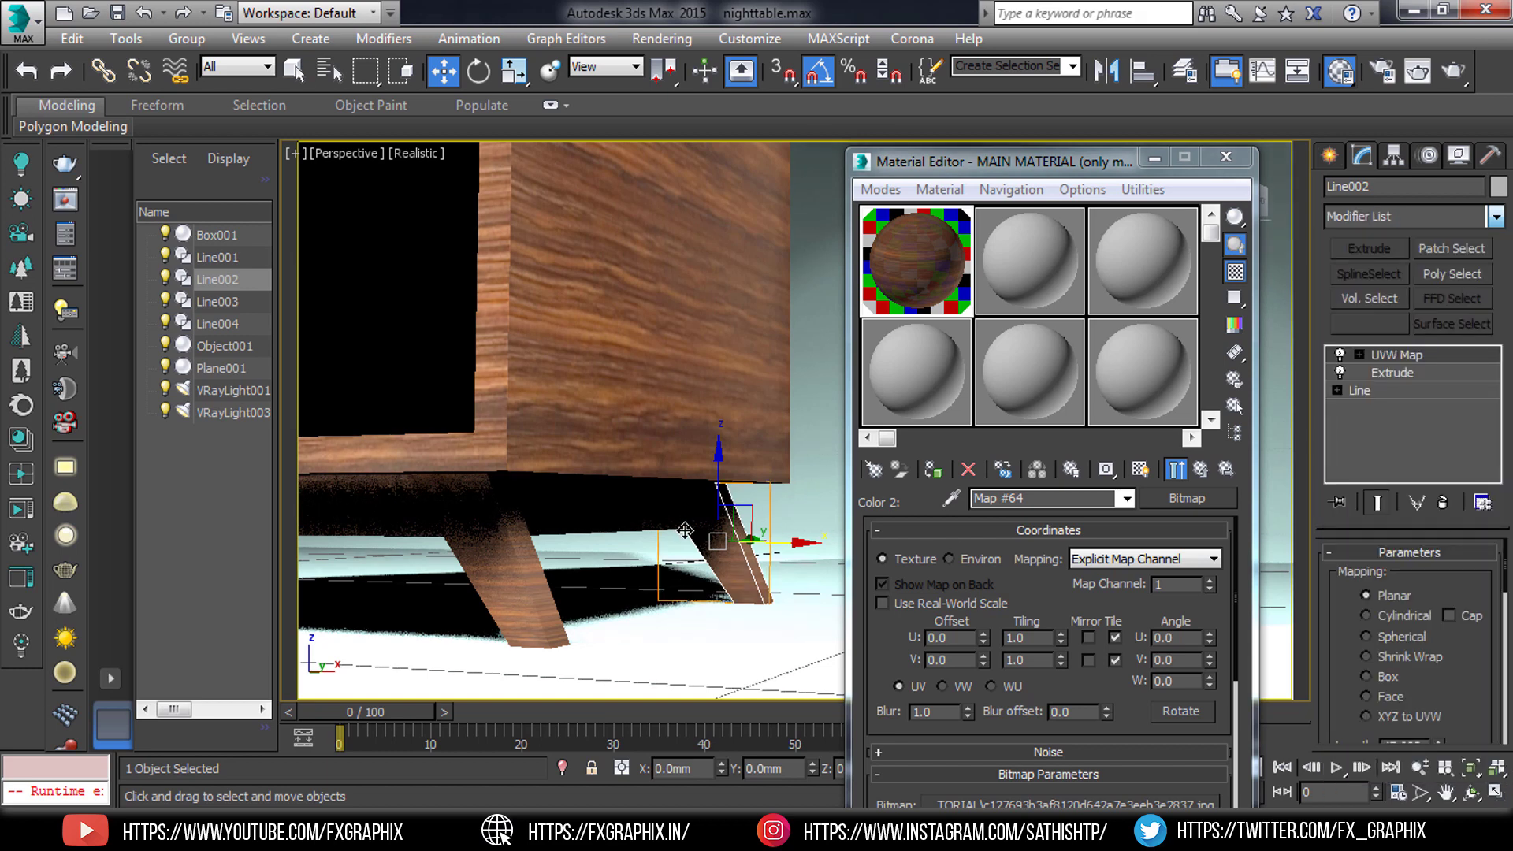
scroll(398, 526, up, 5)
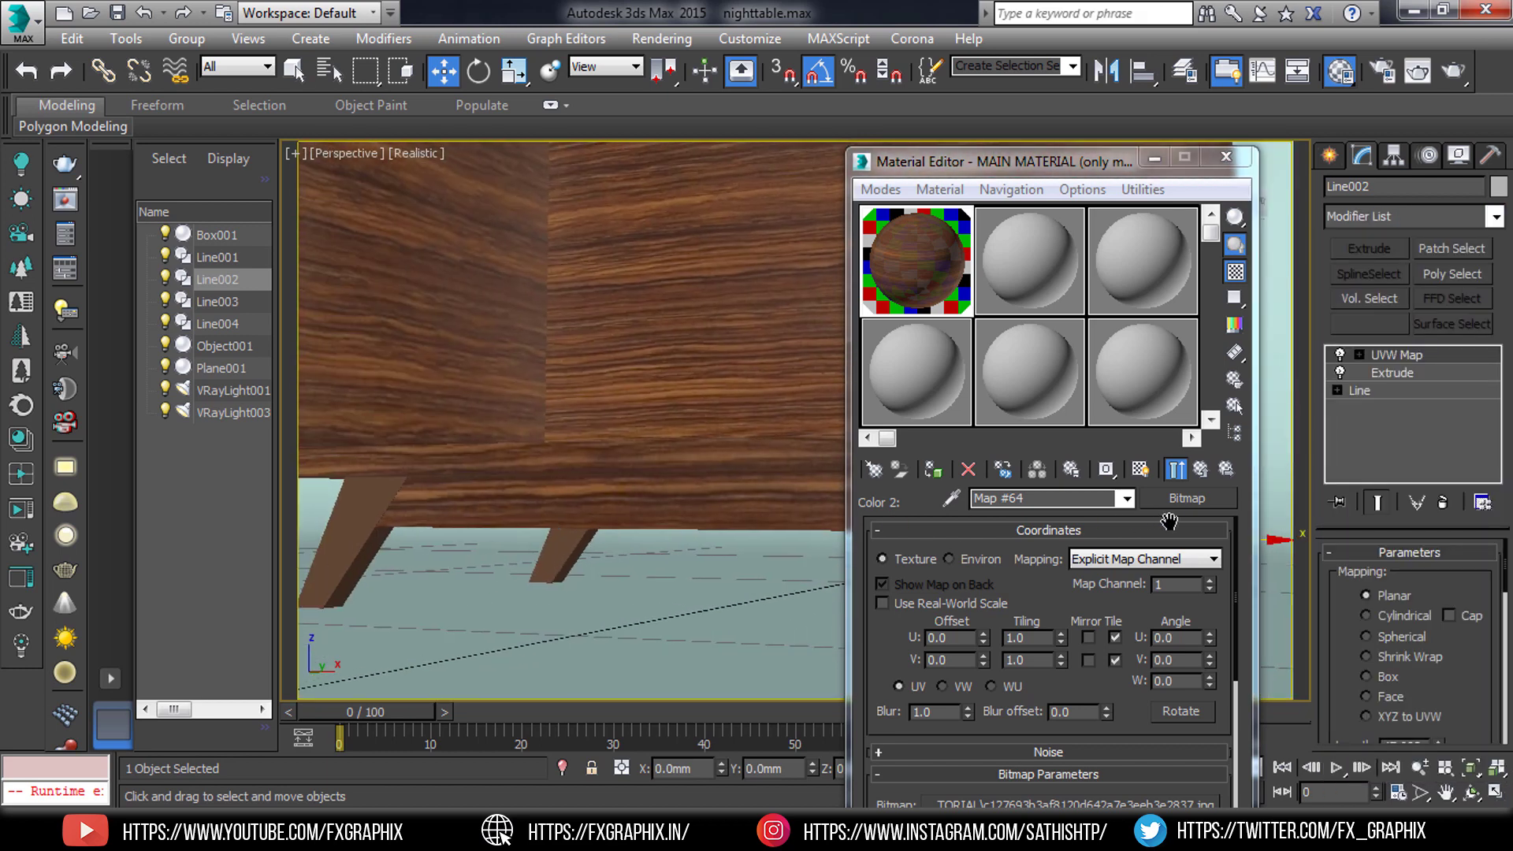
Step: Add a UVW Map modifier to the third and fourth legs, then select the drawer front
click(329, 549)
click(1415, 215)
key(u)
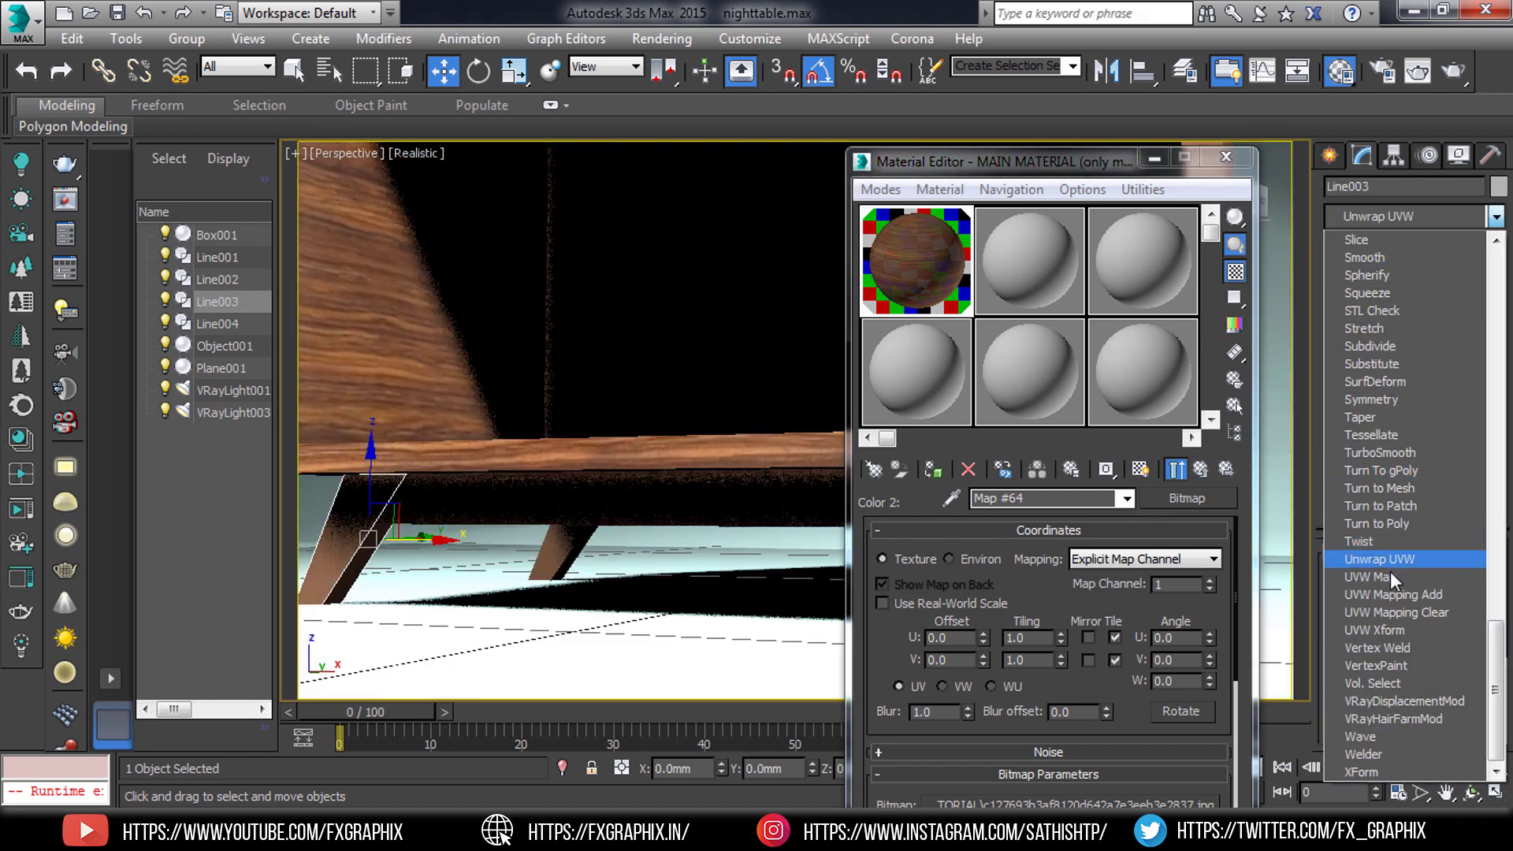
click(1390, 581)
click(568, 552)
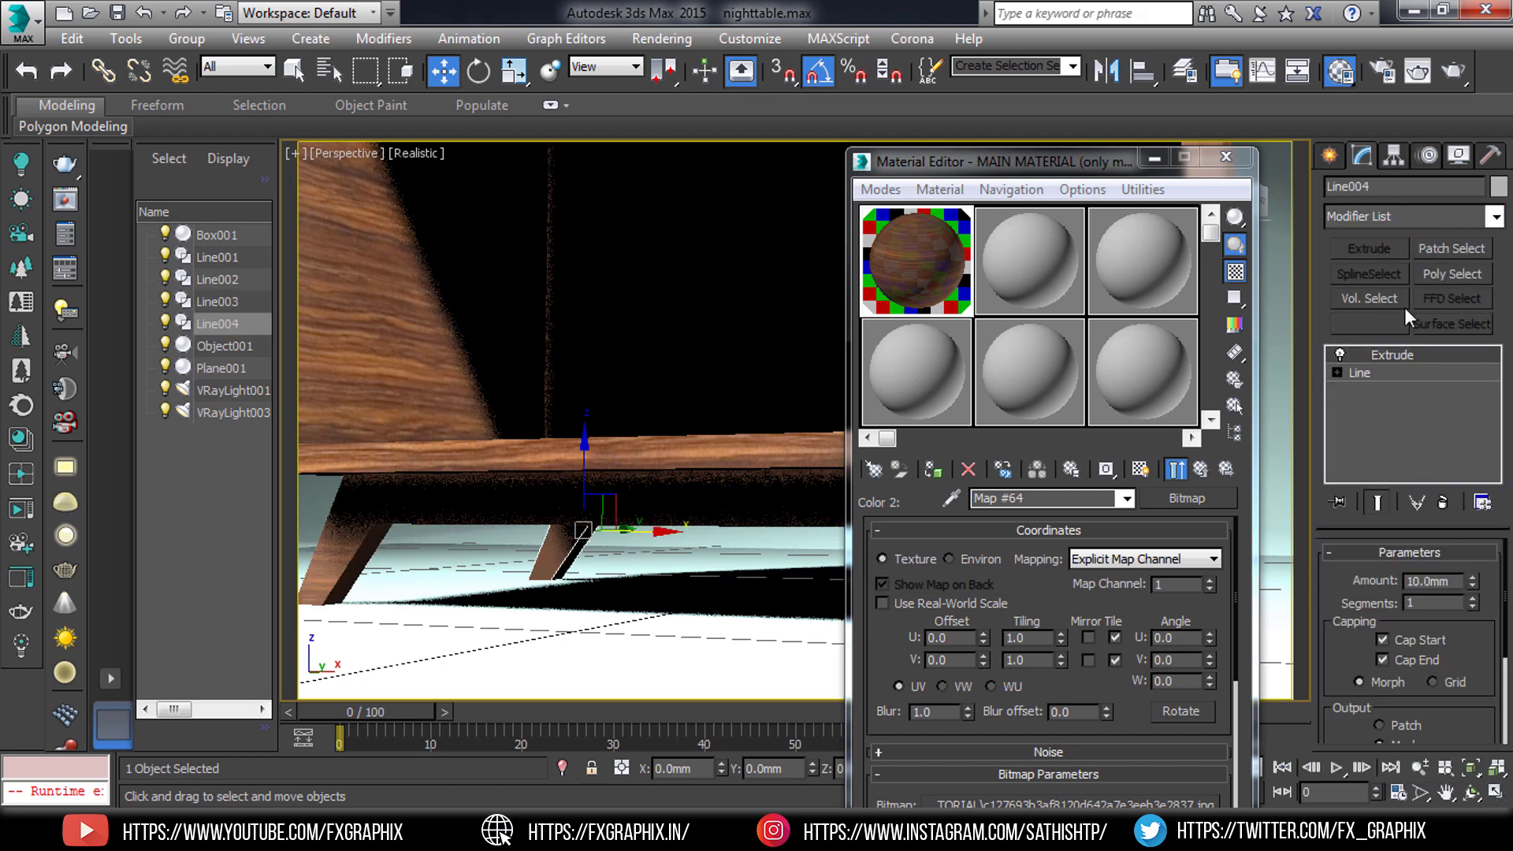
click(1401, 216)
key(u)
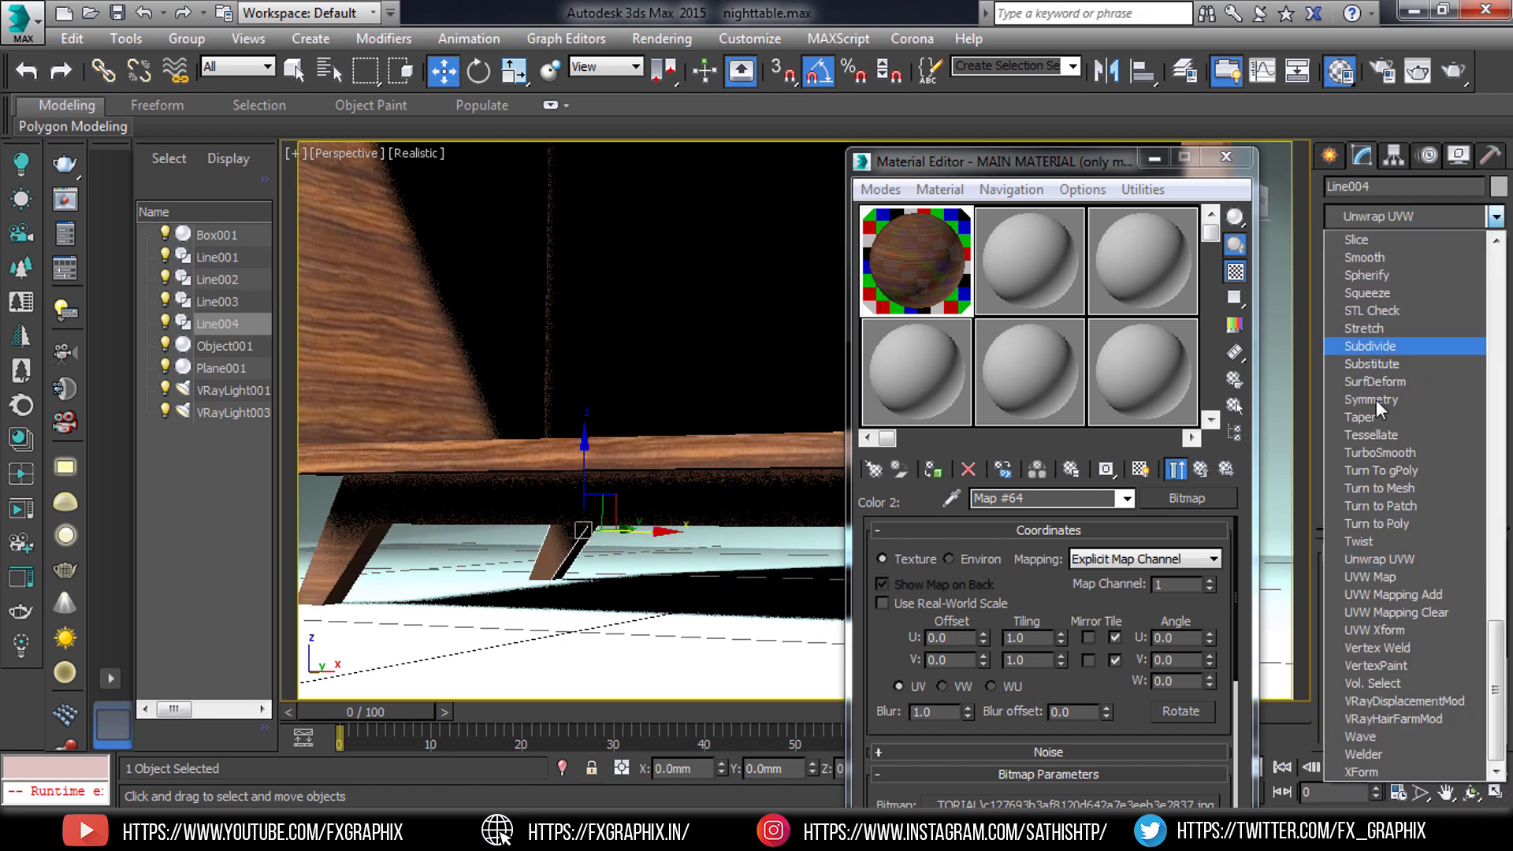
click(1374, 577)
mouse_move(625, 513)
alt+middle_down()
mouse_move(680, 537)
mouse_move(588, 540)
mouse_move(618, 517)
mouse_move(612, 493)
alt+middle_up()
scroll(680, 536, down, 5)
click(612, 493)
Step: Load the tile_110 VRayMtl from the 99924.mat library and set its Diffuse to near-white 250
click(1019, 238)
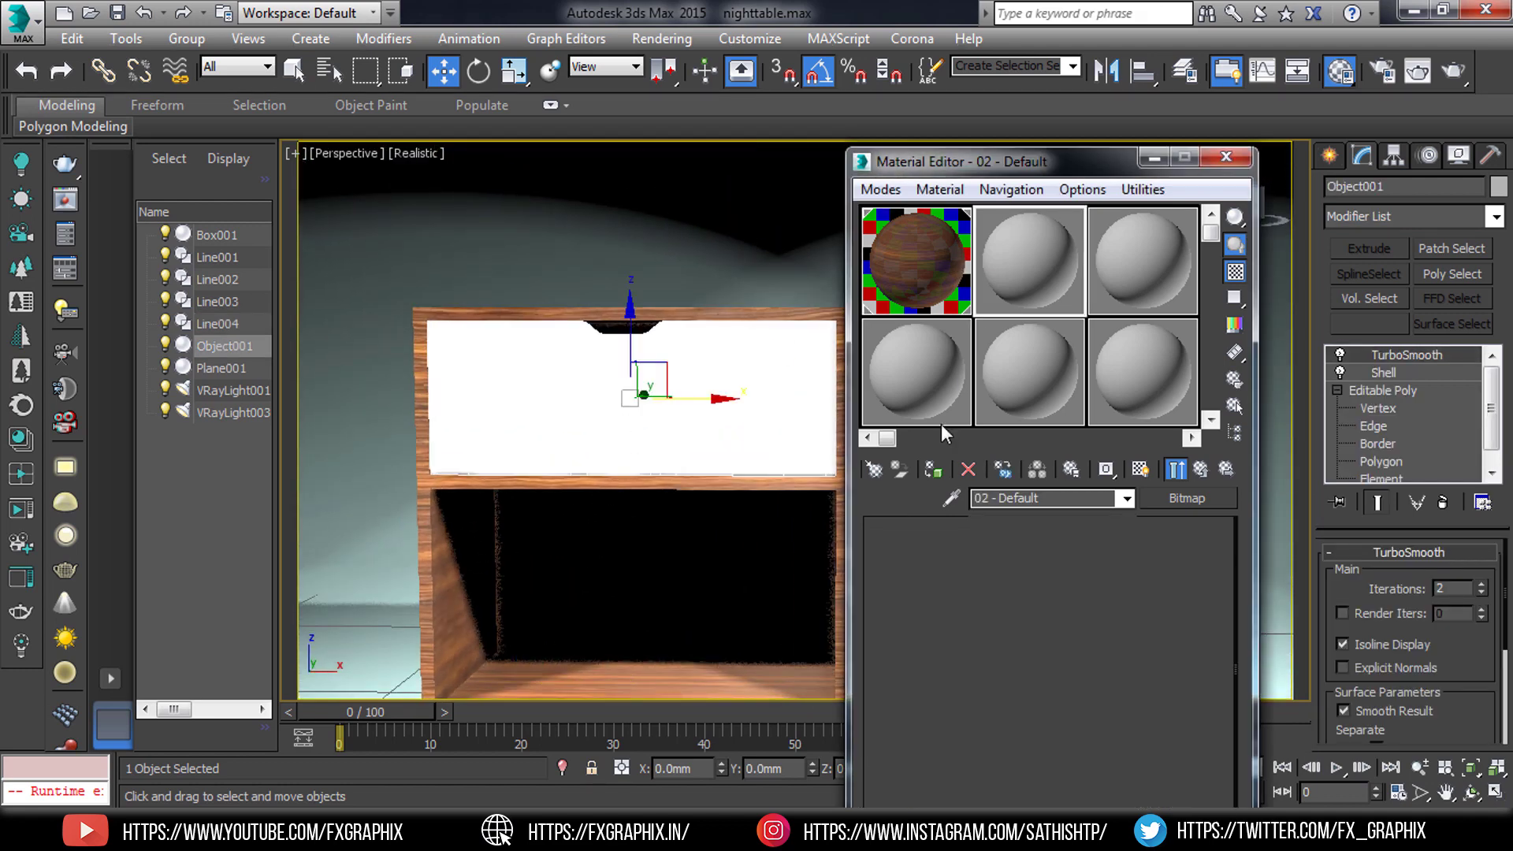
click(872, 470)
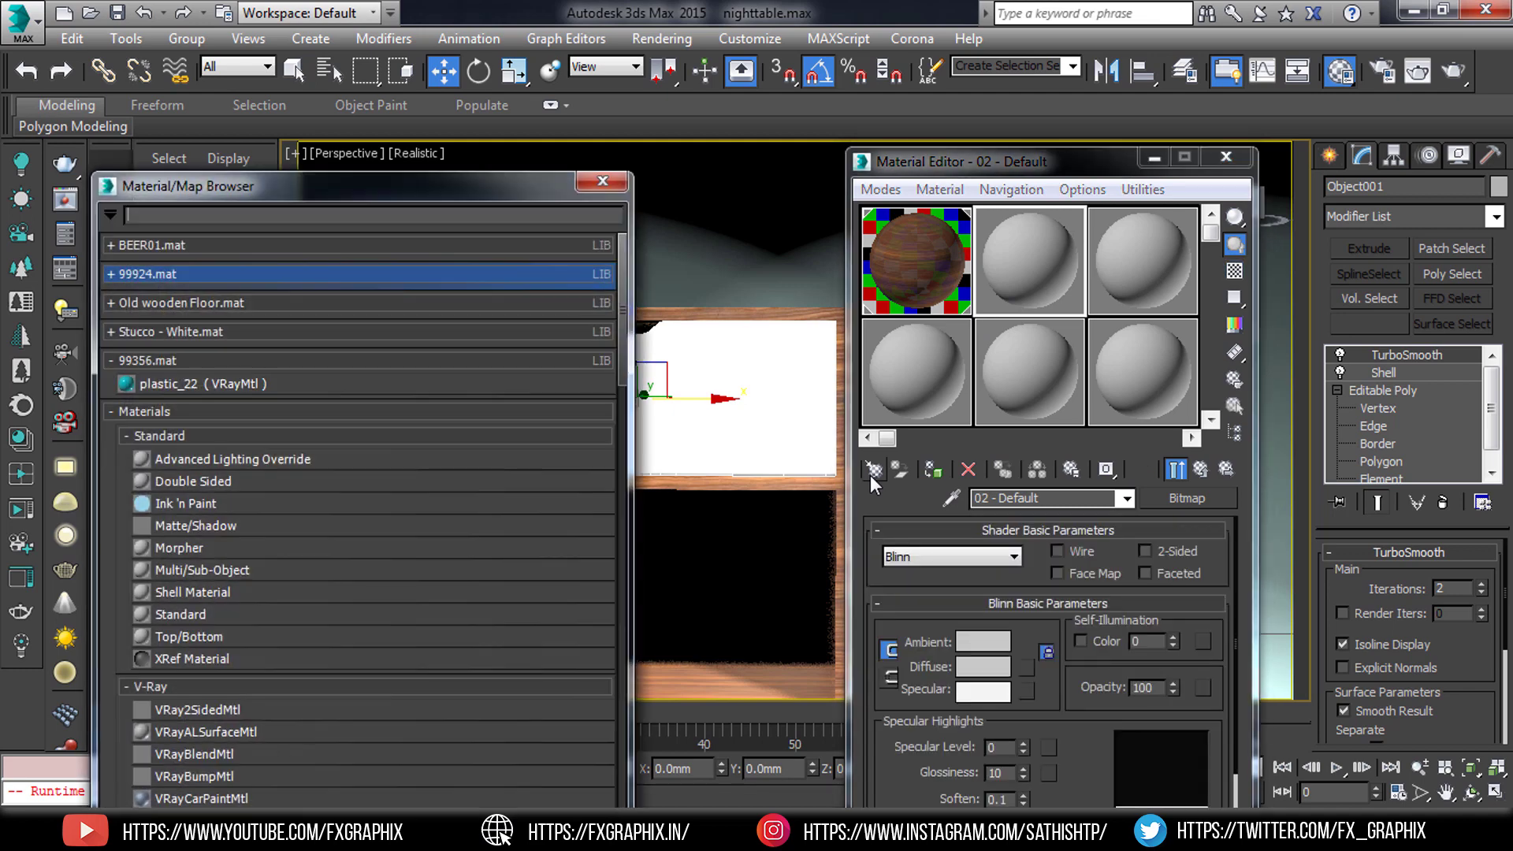
click(111, 273)
drag(135, 299, 139, 300)
double_click(139, 297)
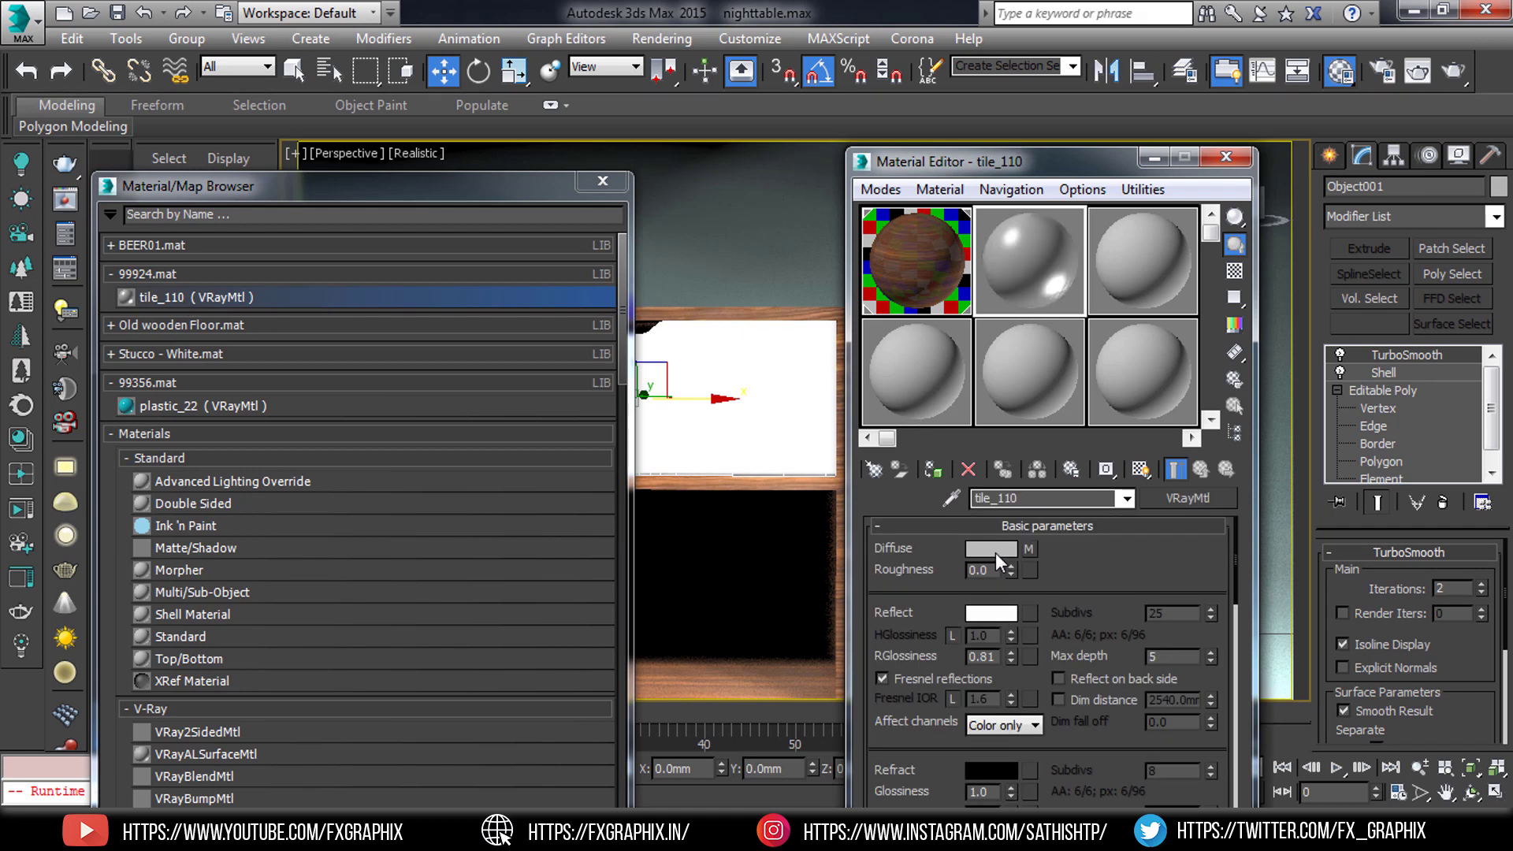
click(995, 552)
drag(782, 255, 859, 254)
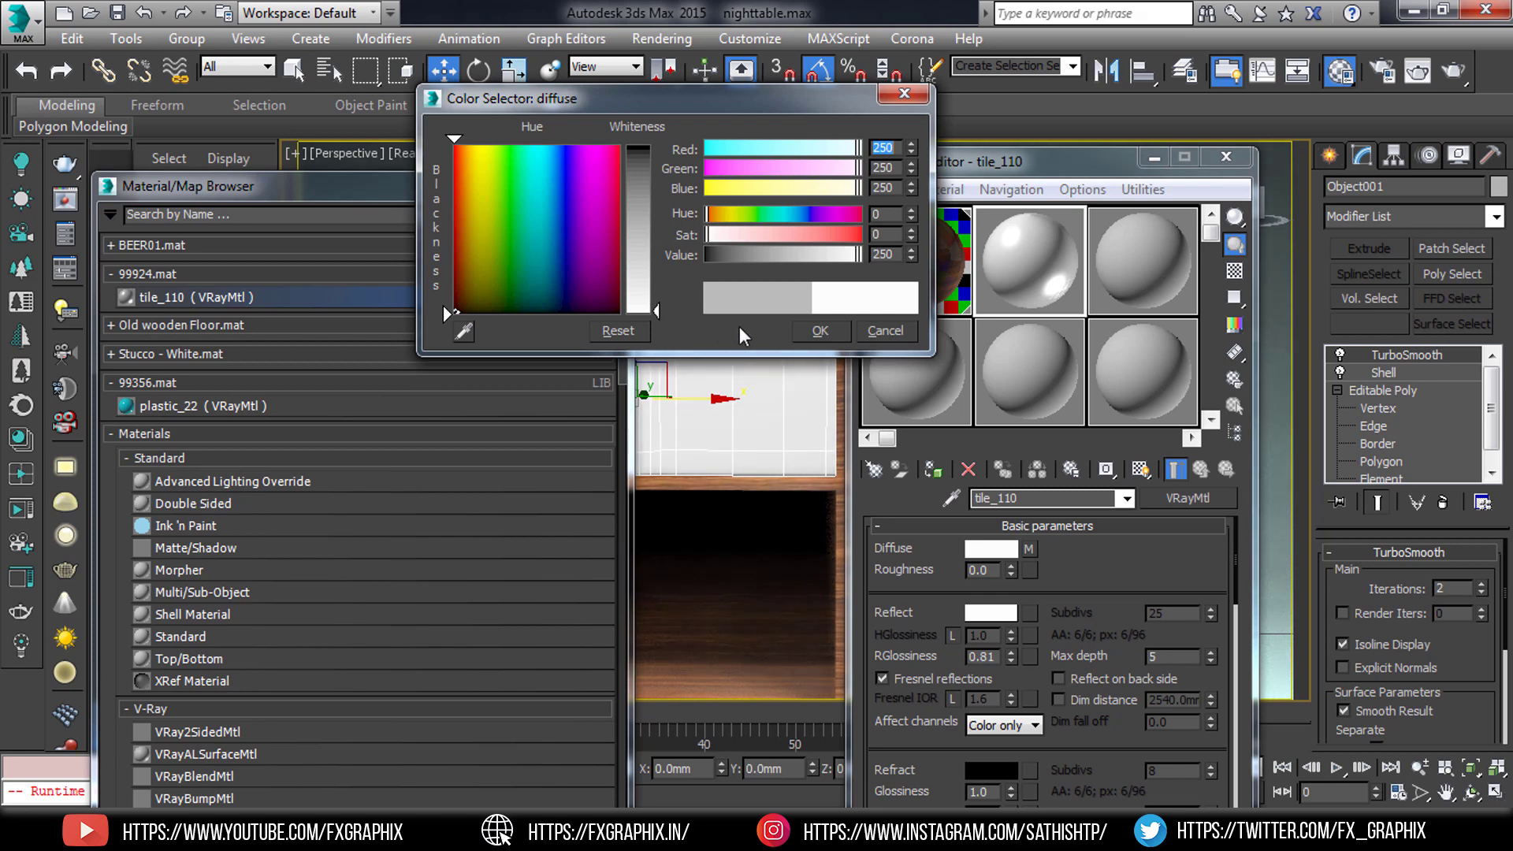
click(821, 329)
Step: Assign the white tile_110 material to the drawer front Object001 and close the Material Editor
click(602, 182)
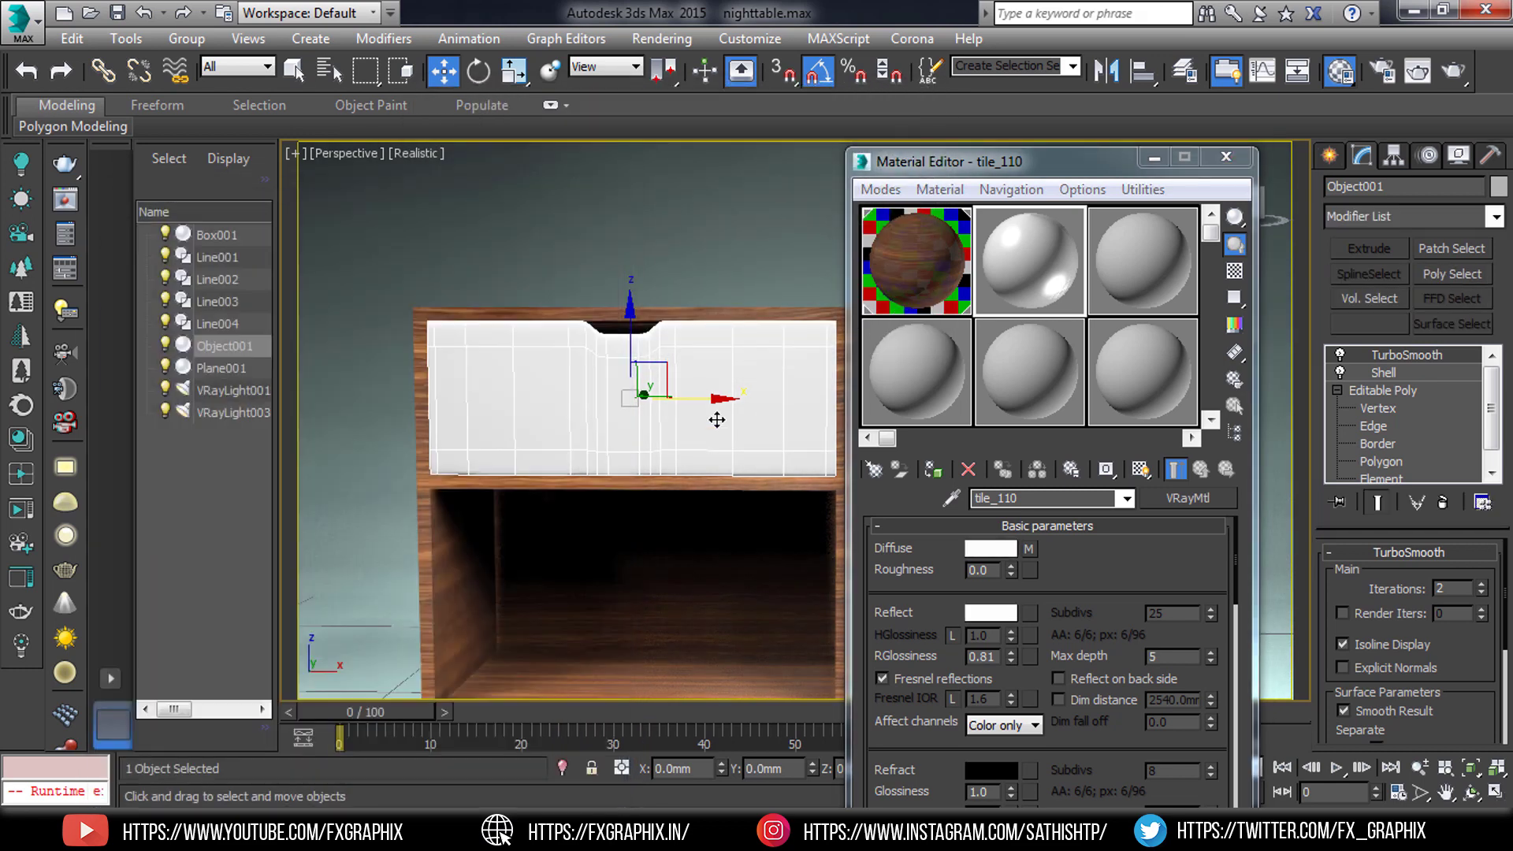
click(932, 471)
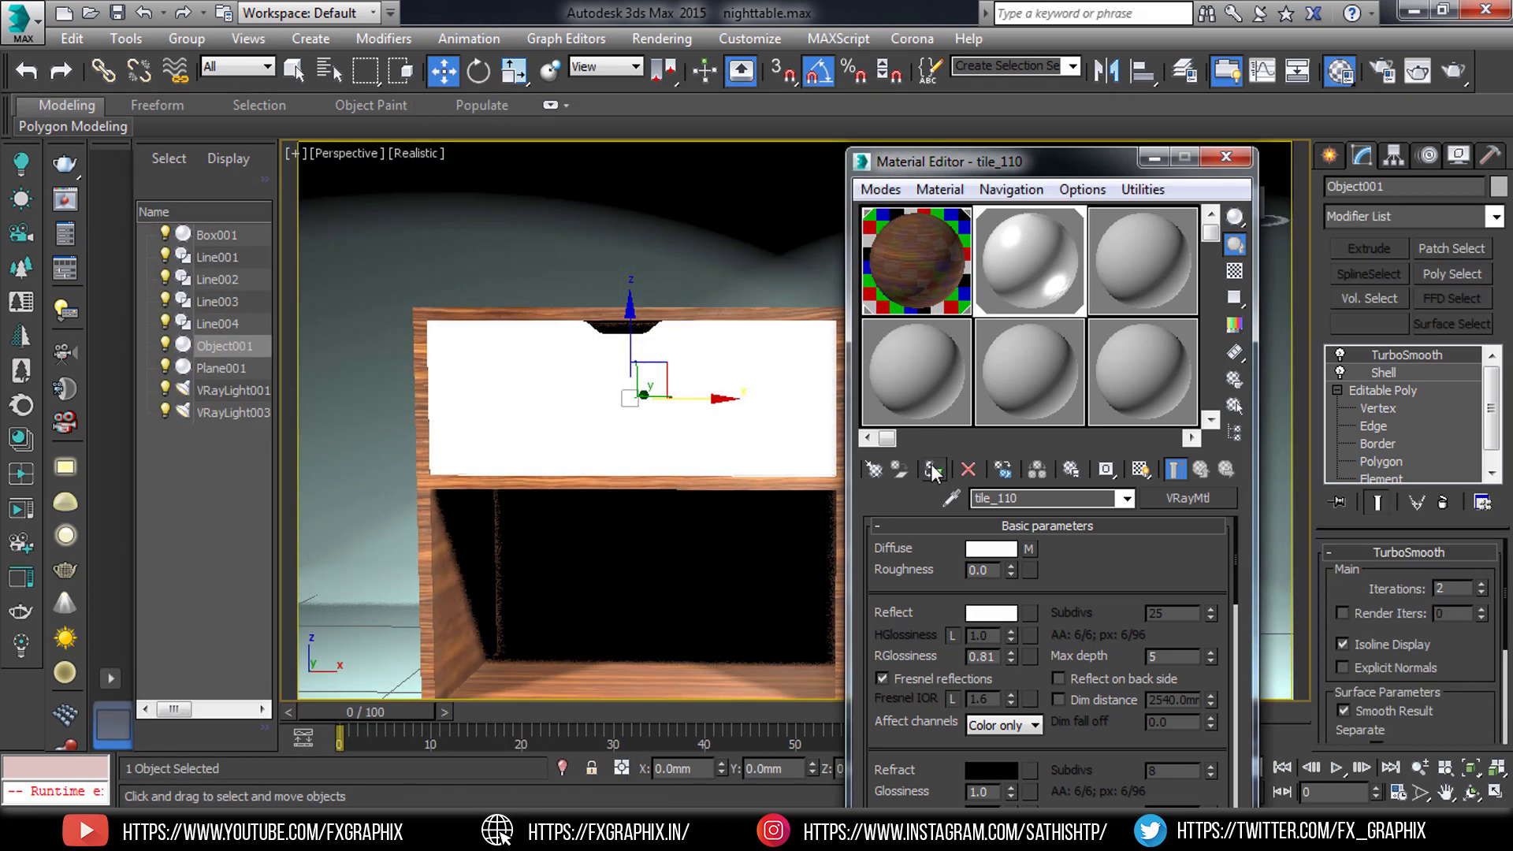
mouse_move(618, 392)
alt+middle_down()
mouse_move(597, 405)
mouse_move(671, 432)
alt+middle_up()
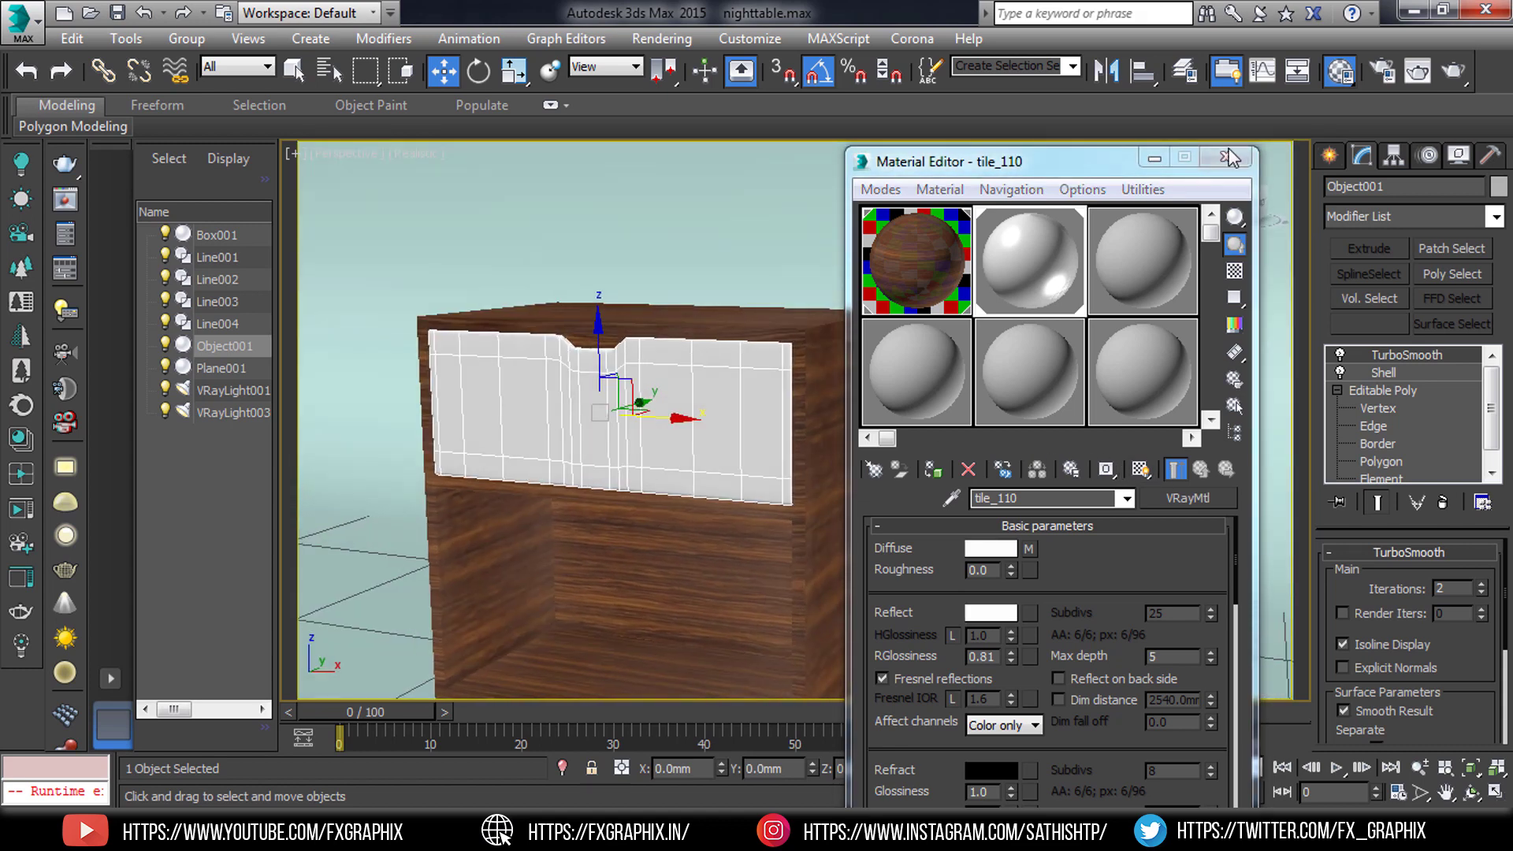
click(1226, 161)
scroll(867, 457, down, 3)
Step: Select the Plane001 backdrop, orbit the Perspective view slightly, and start a production render
scroll(946, 449, down, 3)
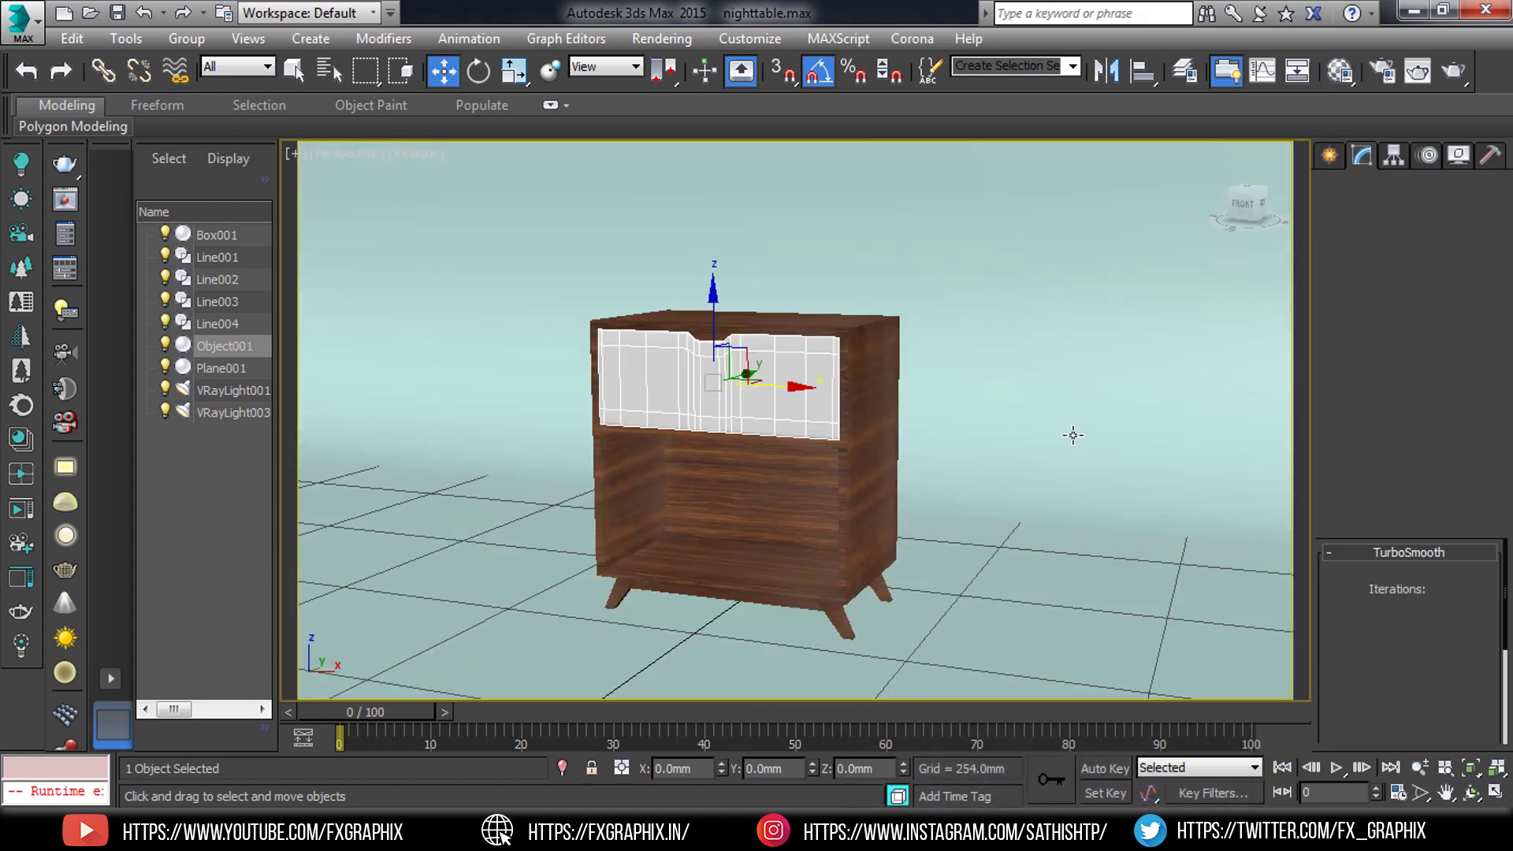
click(996, 444)
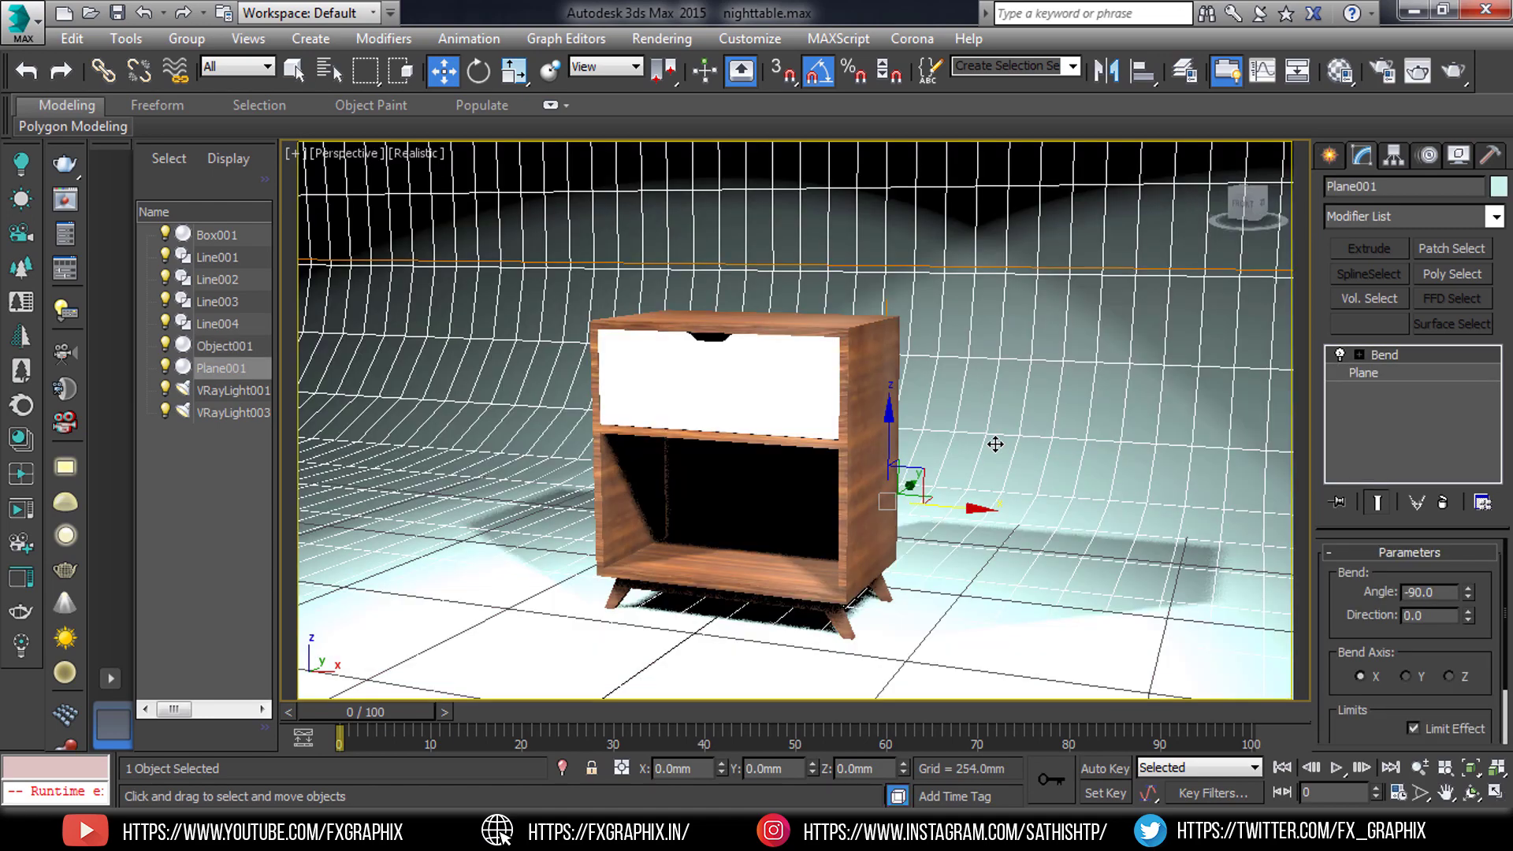
mouse_move(990, 446)
alt+middle_down()
mouse_move(1030, 428)
mouse_move(942, 432)
mouse_move(1016, 432)
mouse_move(1041, 405)
alt+middle_up()
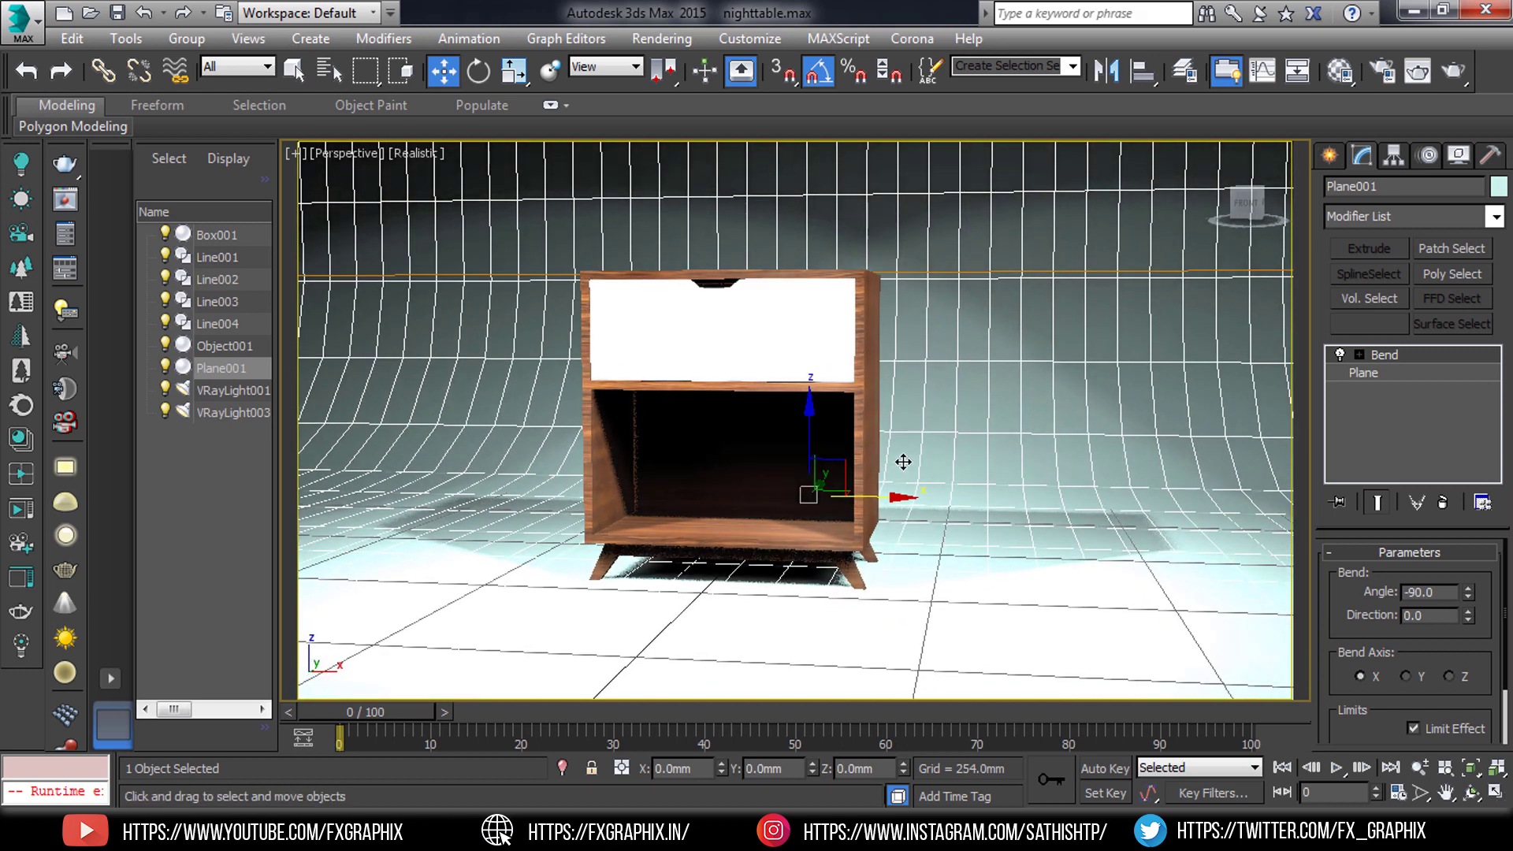
click(1450, 70)
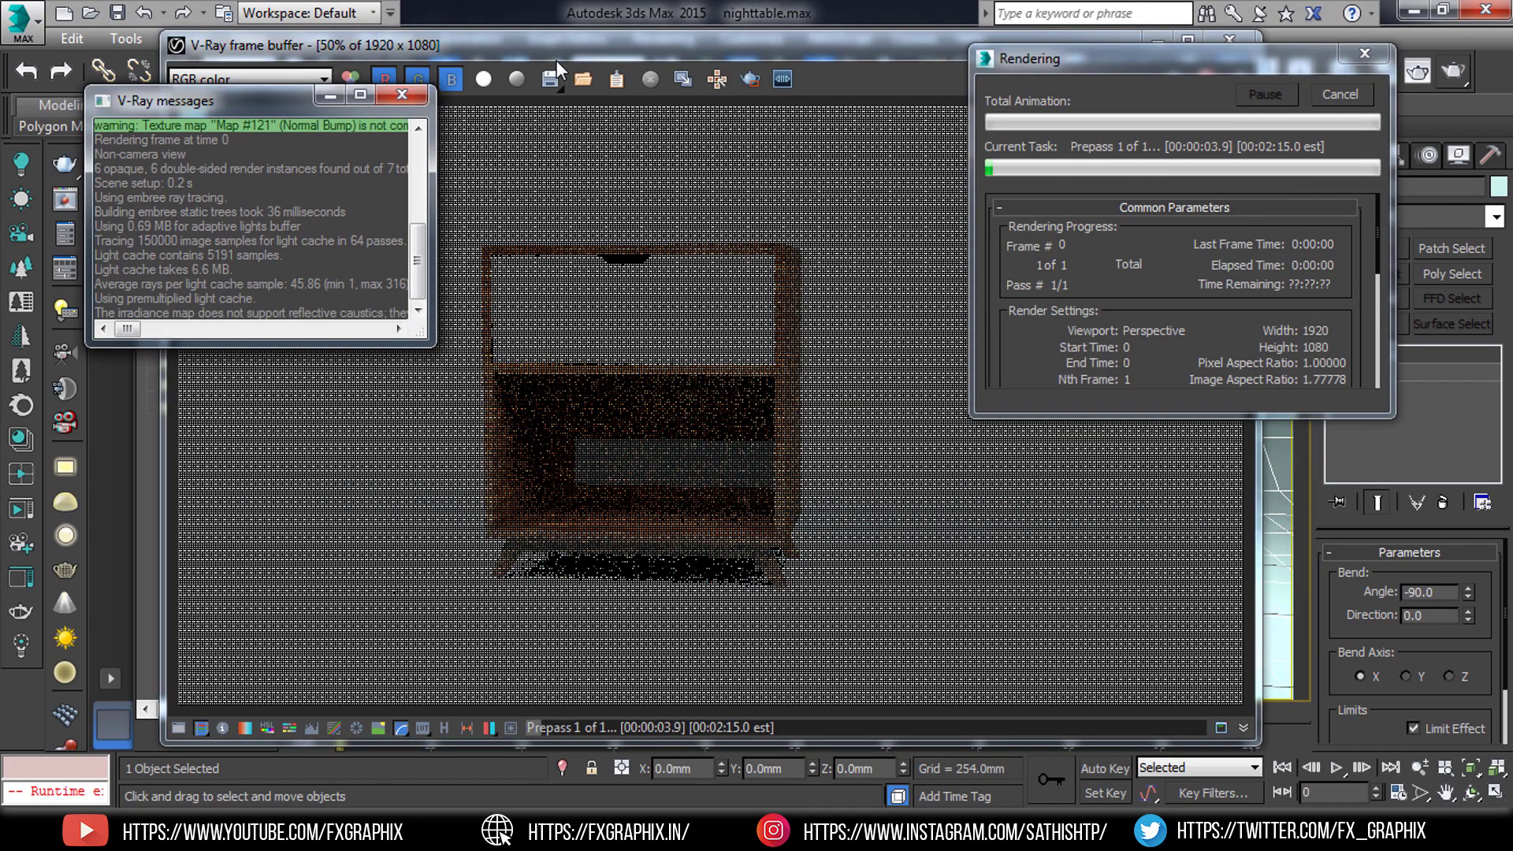
Step: After the V-Ray render finishes, close the messages window and the frame buffer
drag(261, 110, 155, 220)
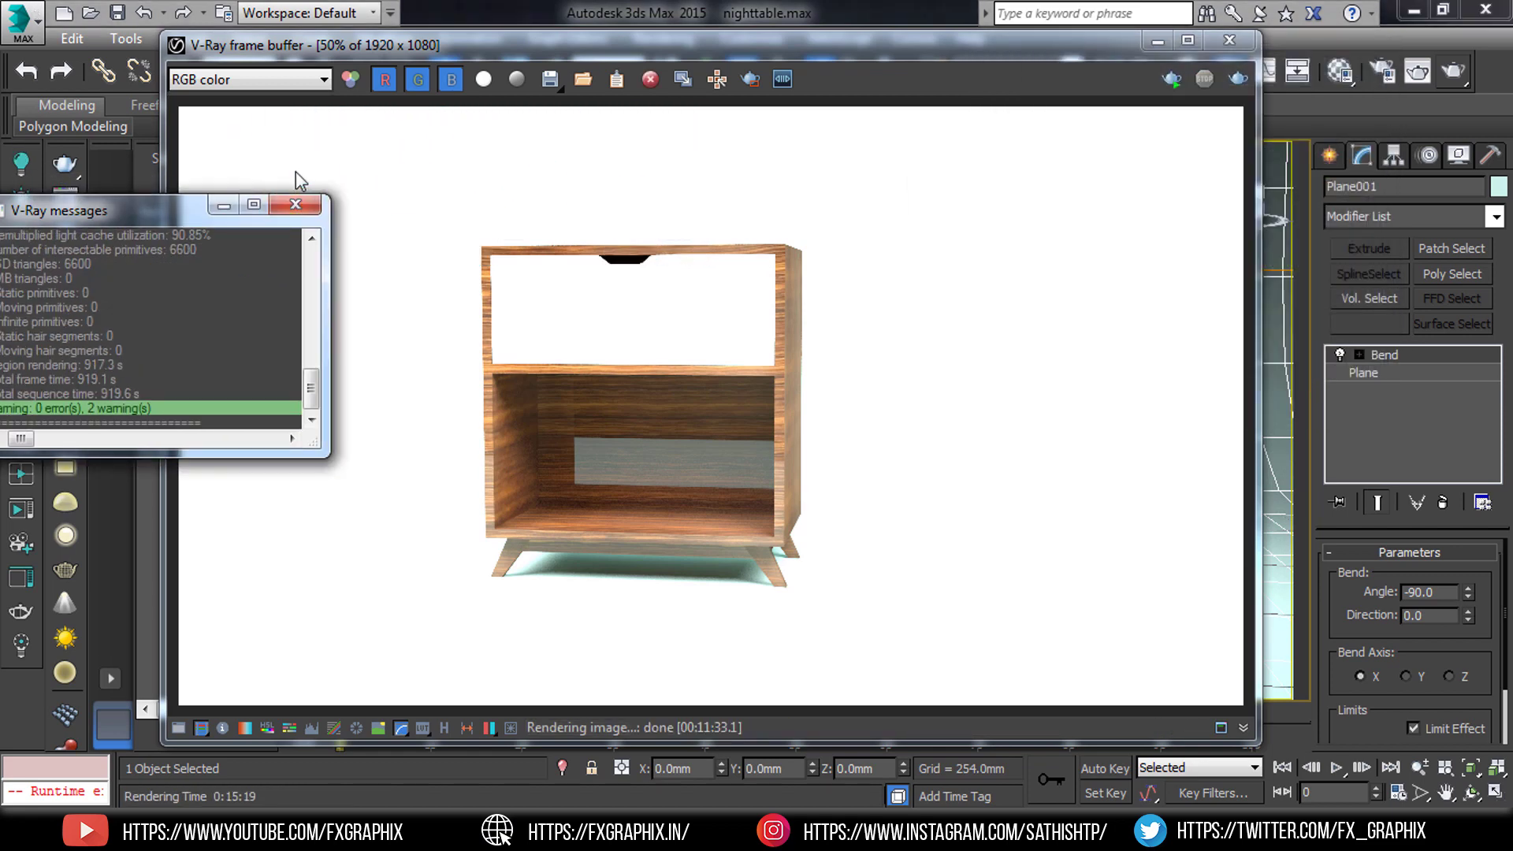
click(296, 205)
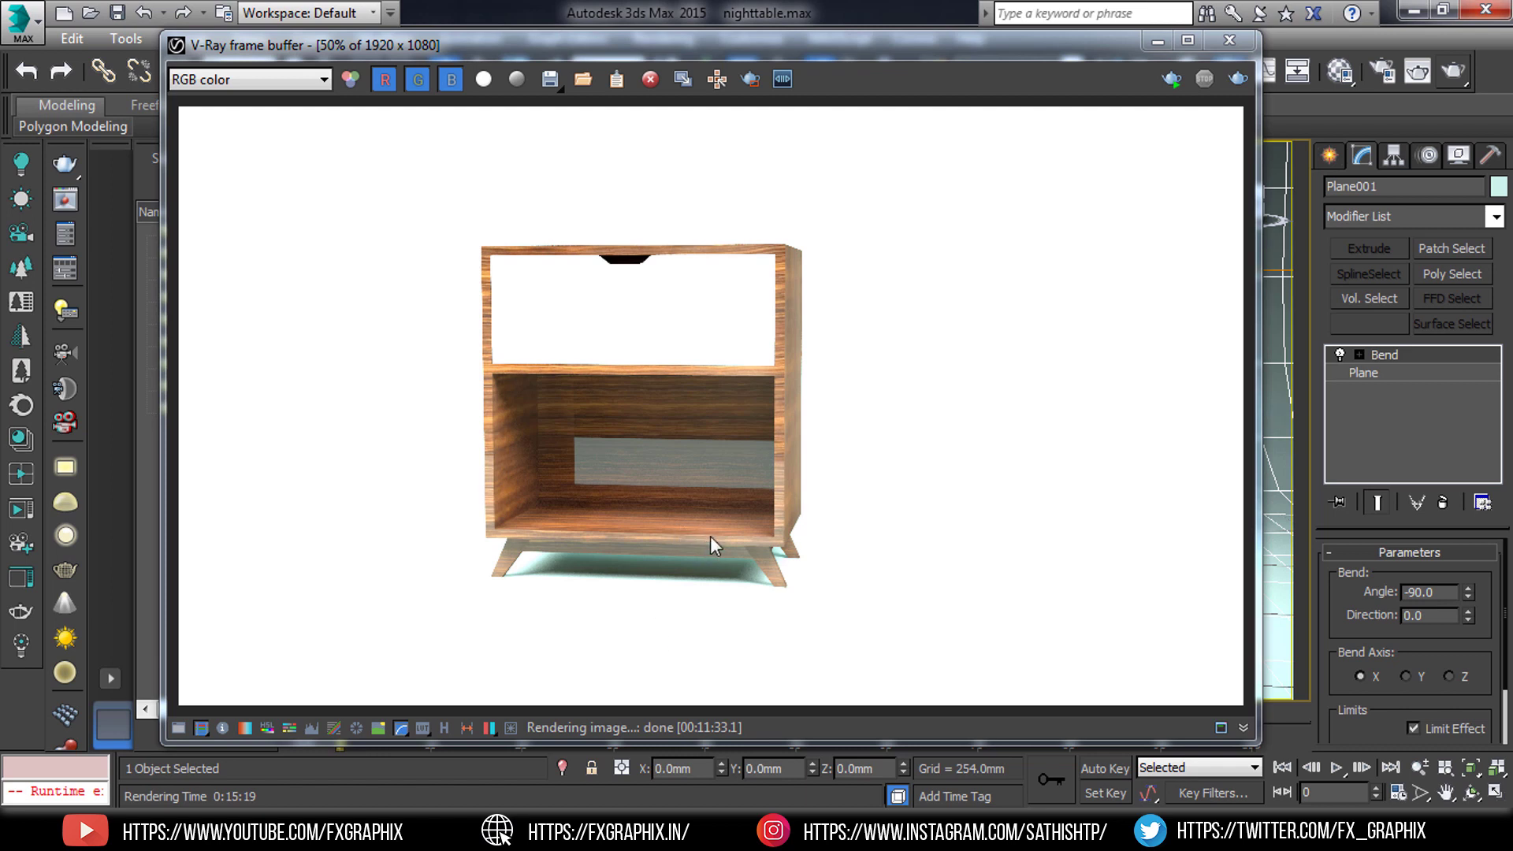
click(1228, 41)
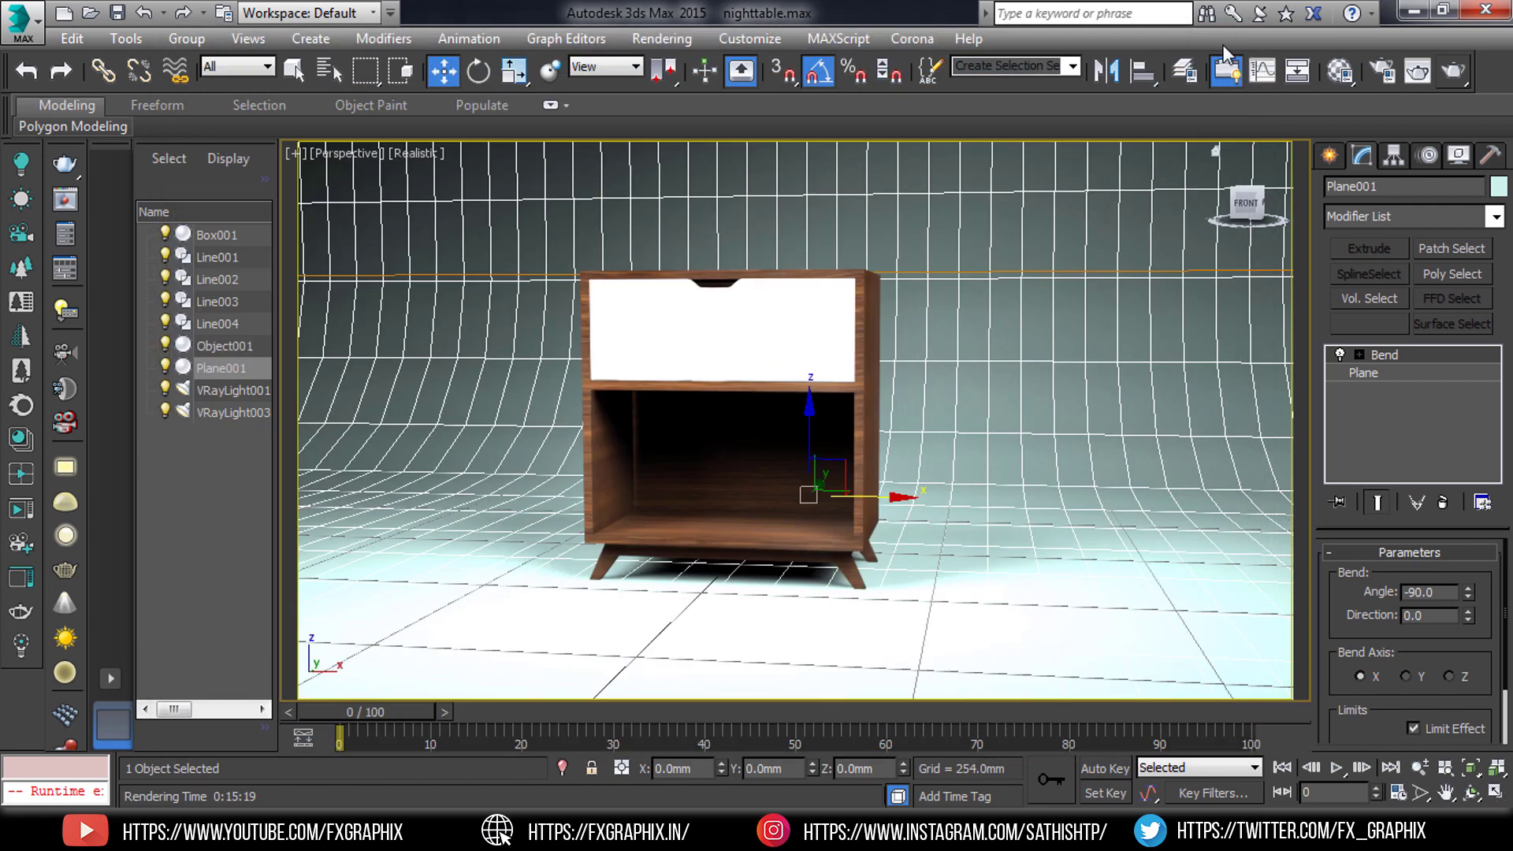